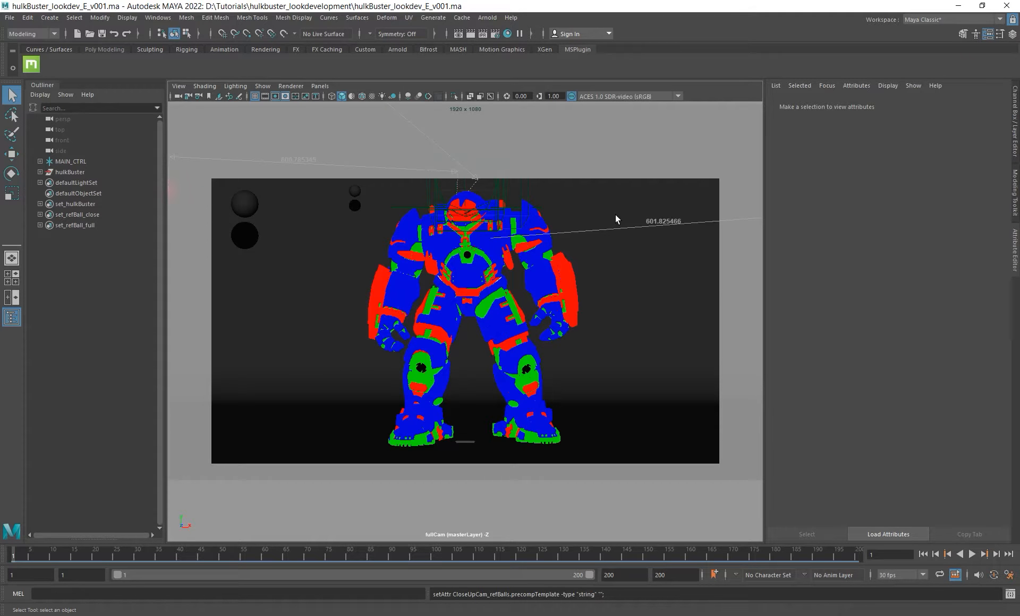
Select the robot's forearm mesh and open the Node Editor beside the viewport with the whole hulkbuster base graph in view.
click(557, 291)
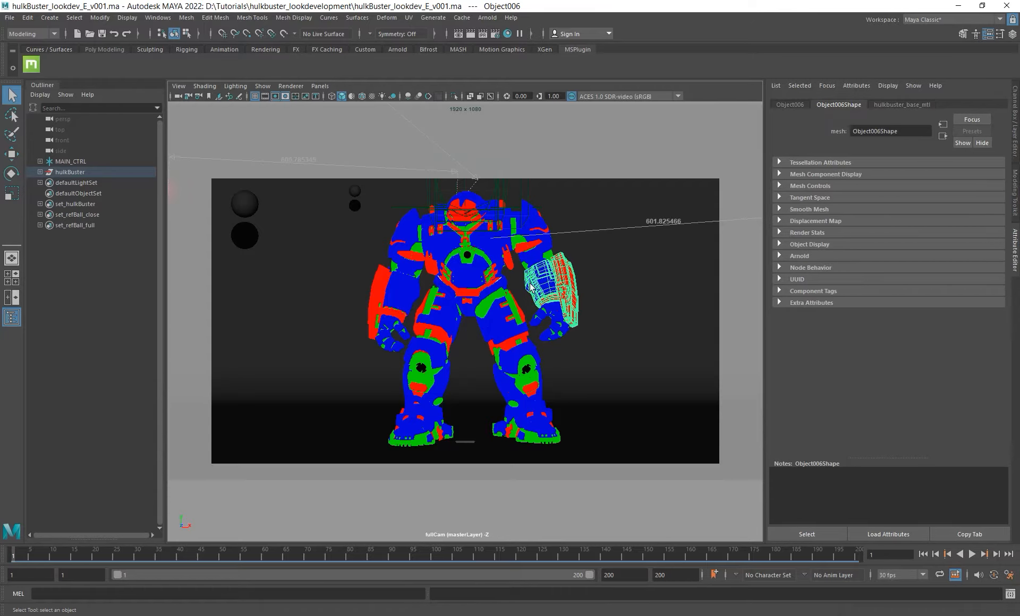
click(157, 18)
click(202, 156)
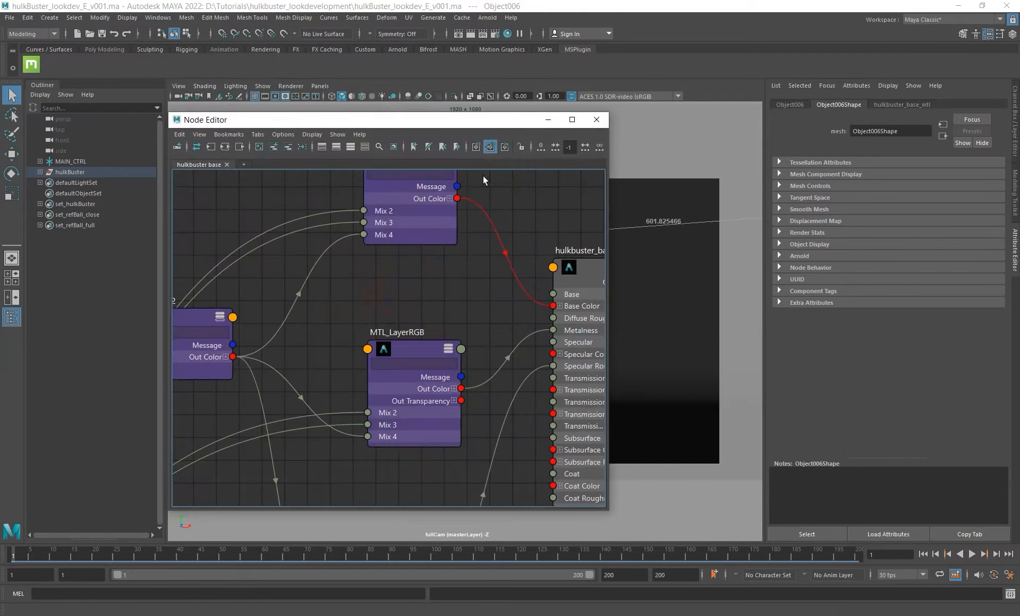
scroll(445, 280, down, 9)
alt+middle_drag(462, 280, 411, 249)
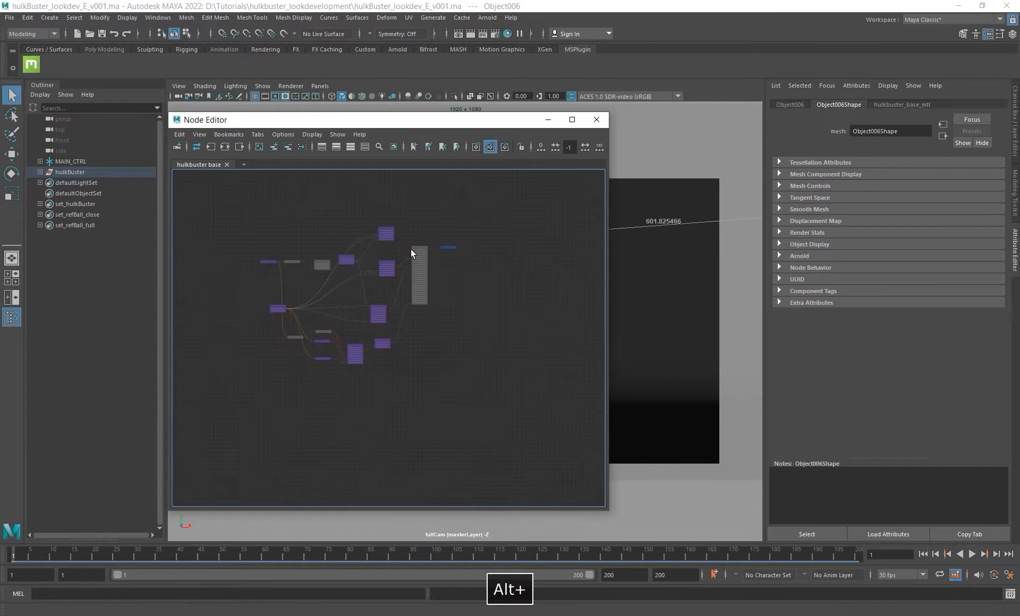
drag(429, 124, 791, 127)
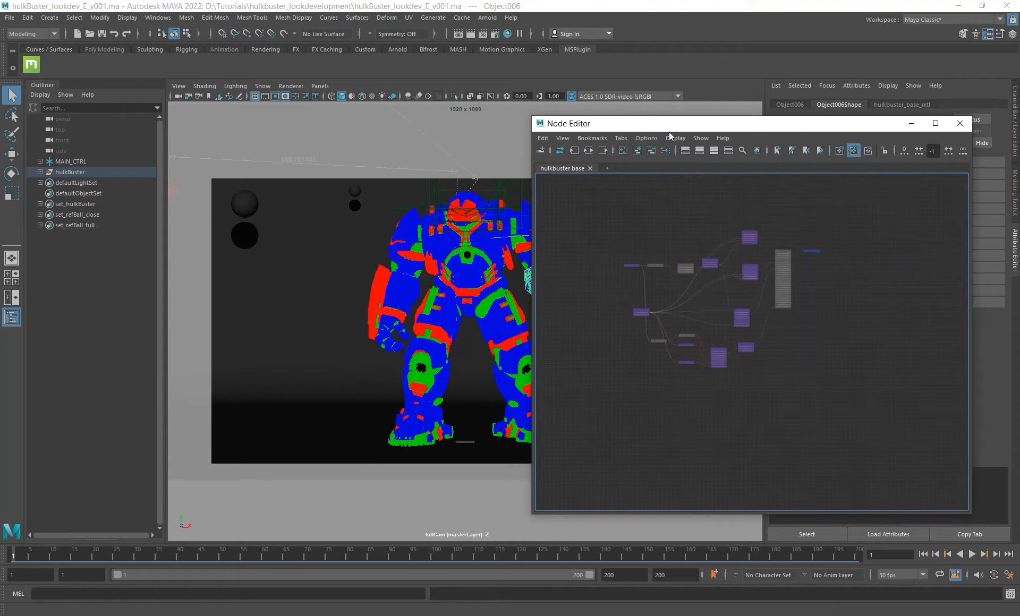
drag(668, 128, 725, 117)
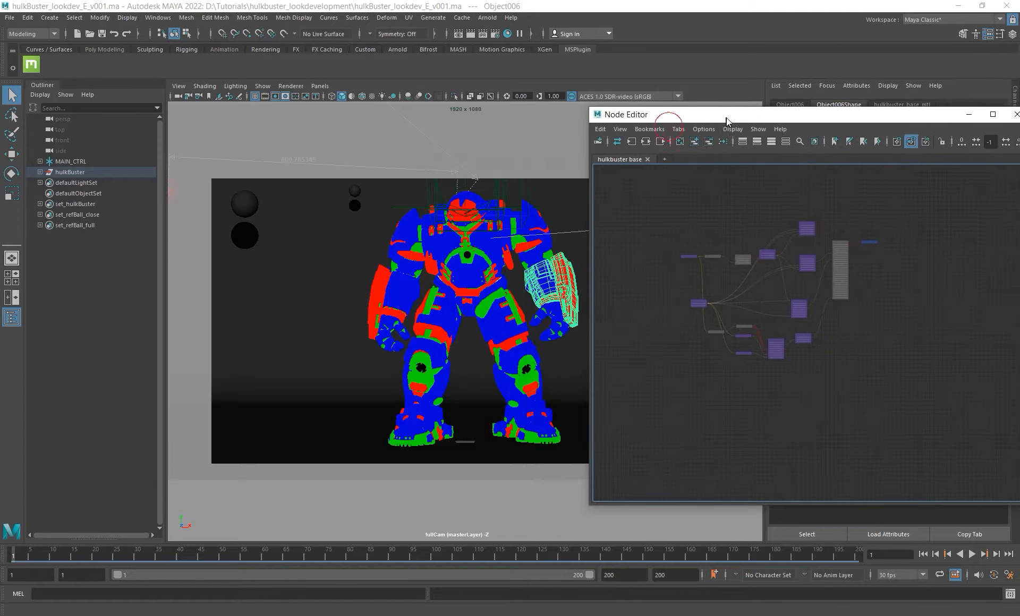
Render the robot through fullCamShape in the Arnold RenderView, stopping the render once the armour materials can be inspected.
click(493, 15)
click(523, 35)
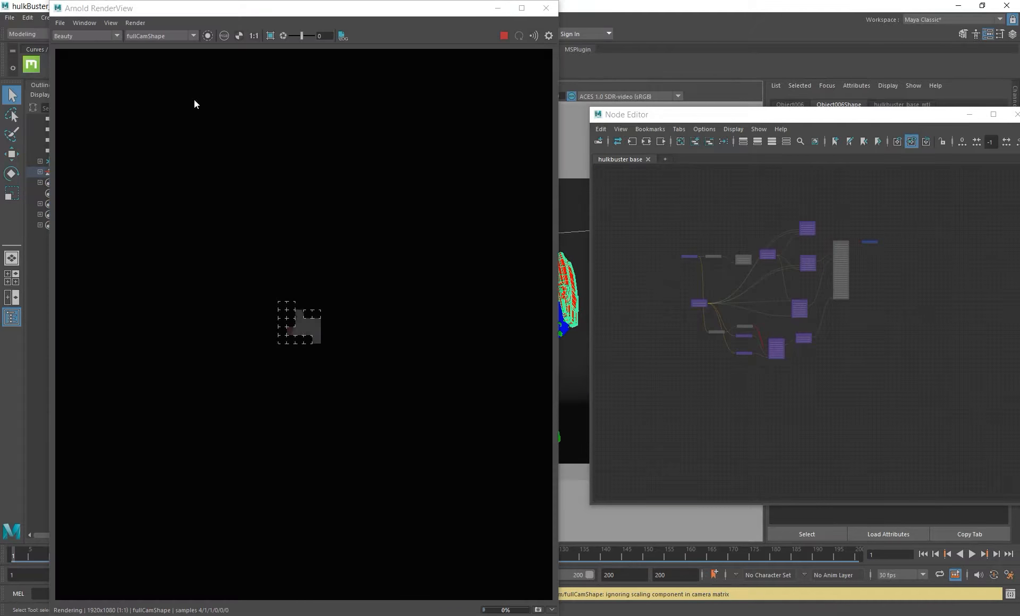
click(137, 23)
click(155, 74)
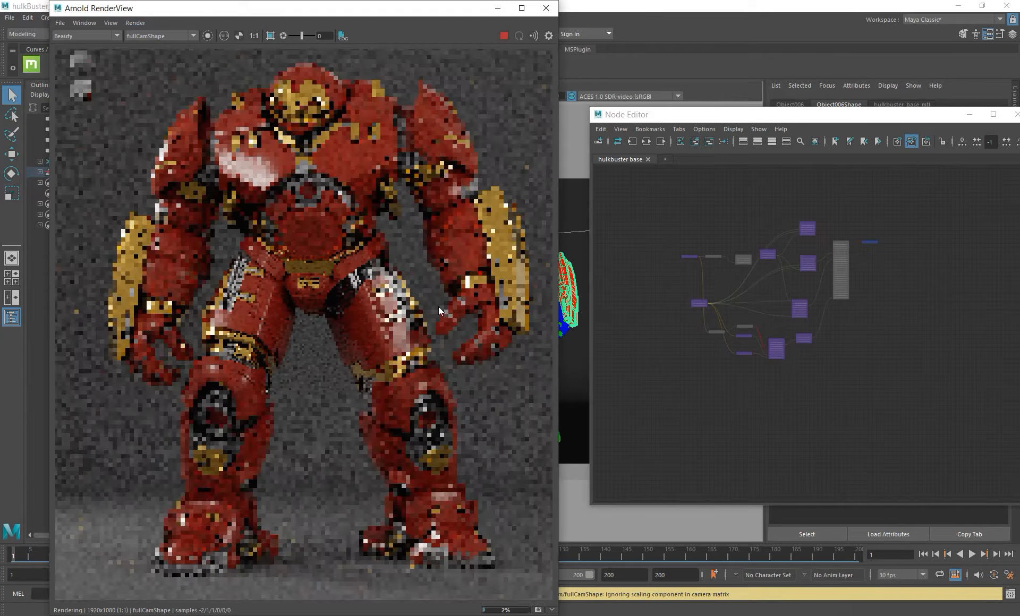
scroll(360, 306, down, 1)
alt+middle_drag(365, 218, 352, 251)
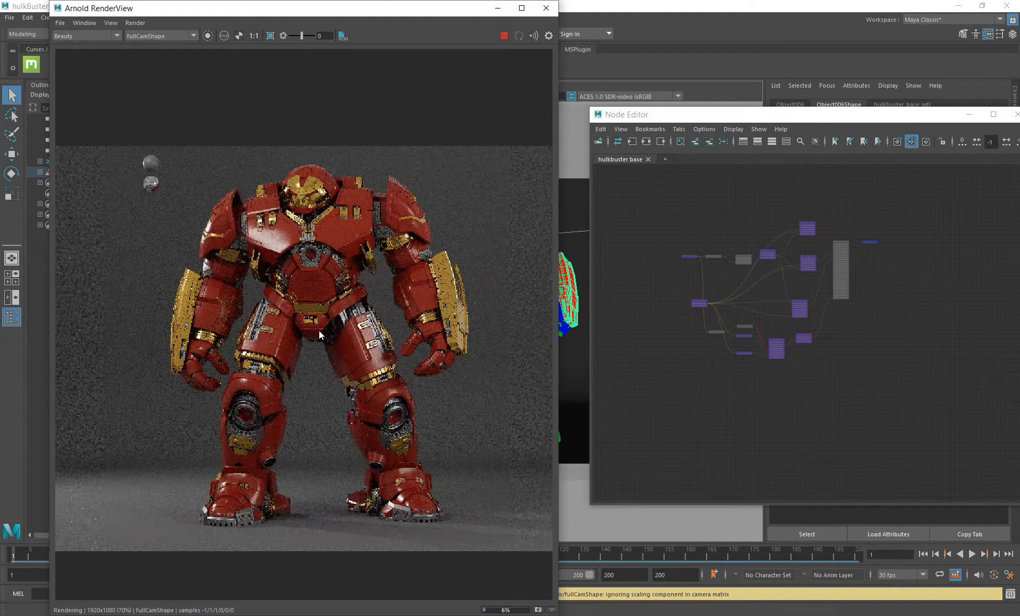
scroll(330, 365, up, 1)
alt+middle_drag(330, 364, 331, 349)
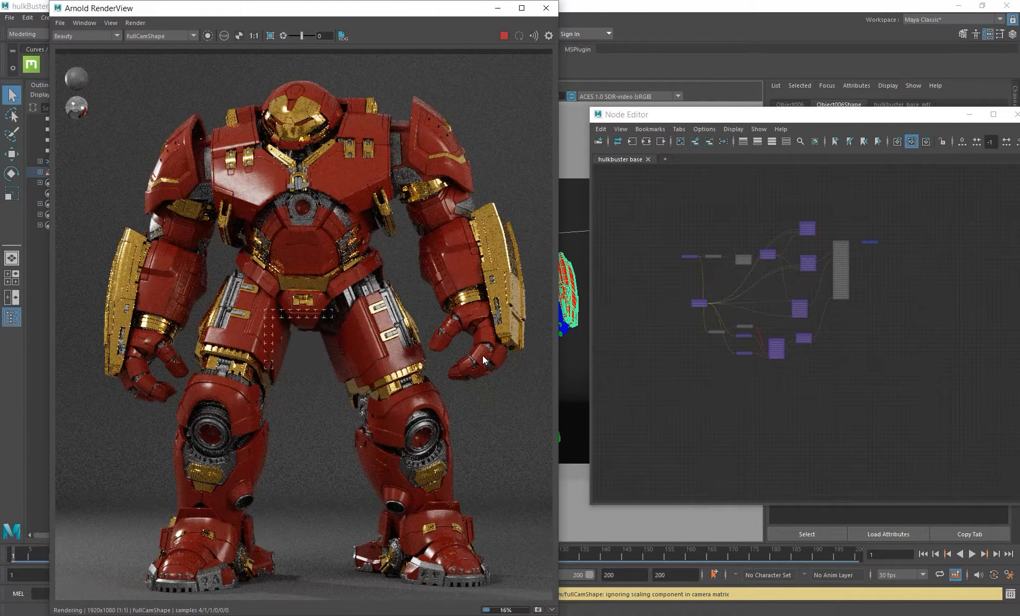
click(503, 35)
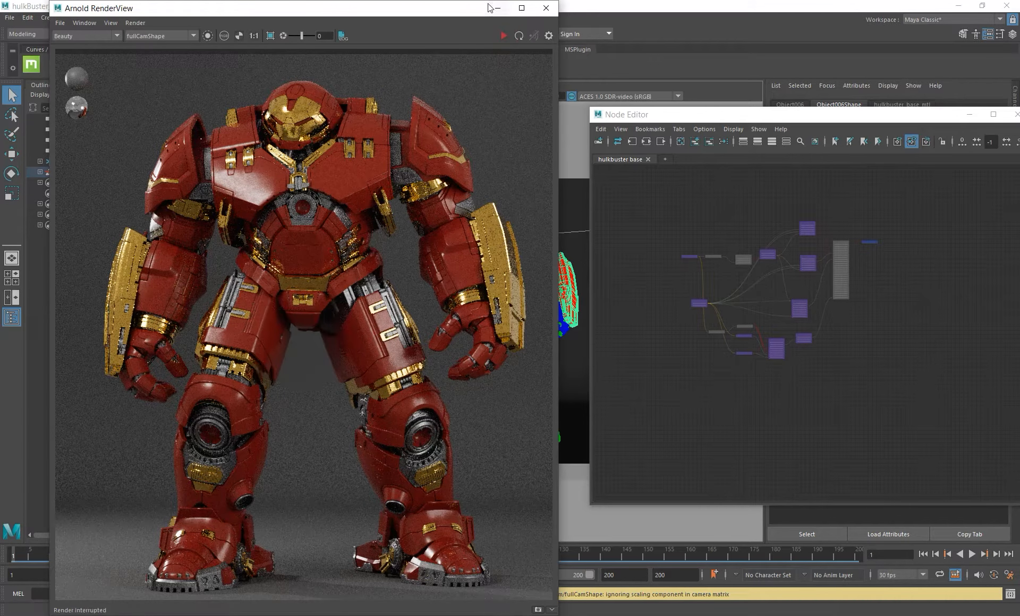
Rearrange the Arnold RenderView and Node Editor windows to uncover the robot in the viewport.
drag(452, 14, 350, 299)
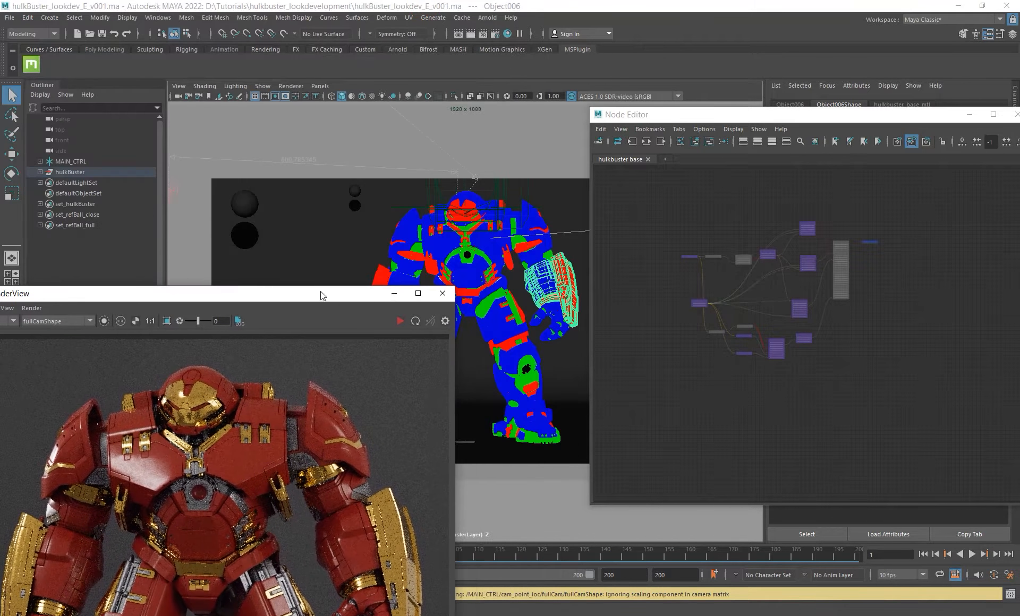
drag(776, 117, 734, 87)
drag(361, 295, 359, 423)
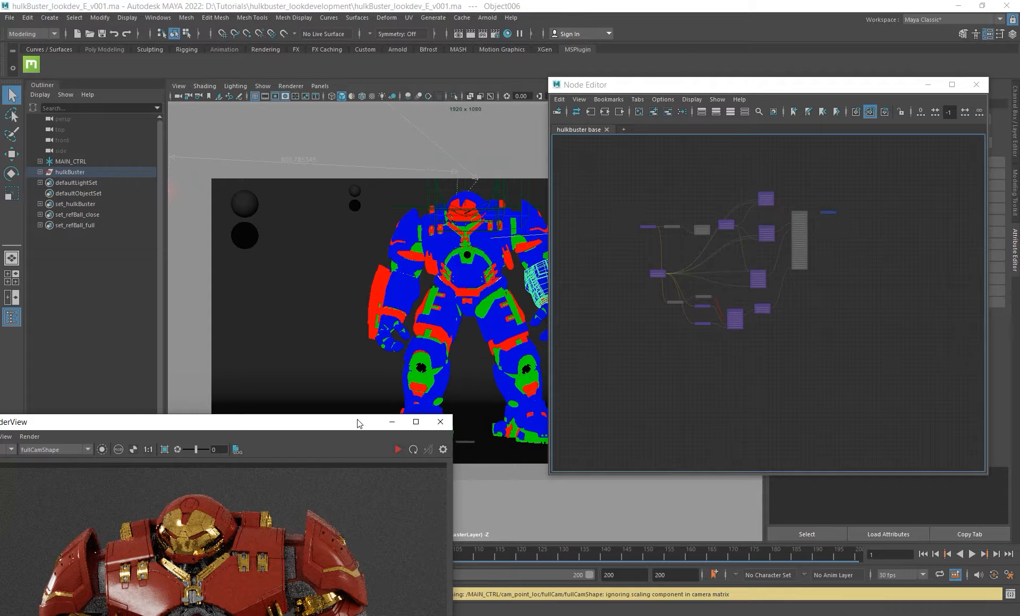
drag(774, 84, 793, 241)
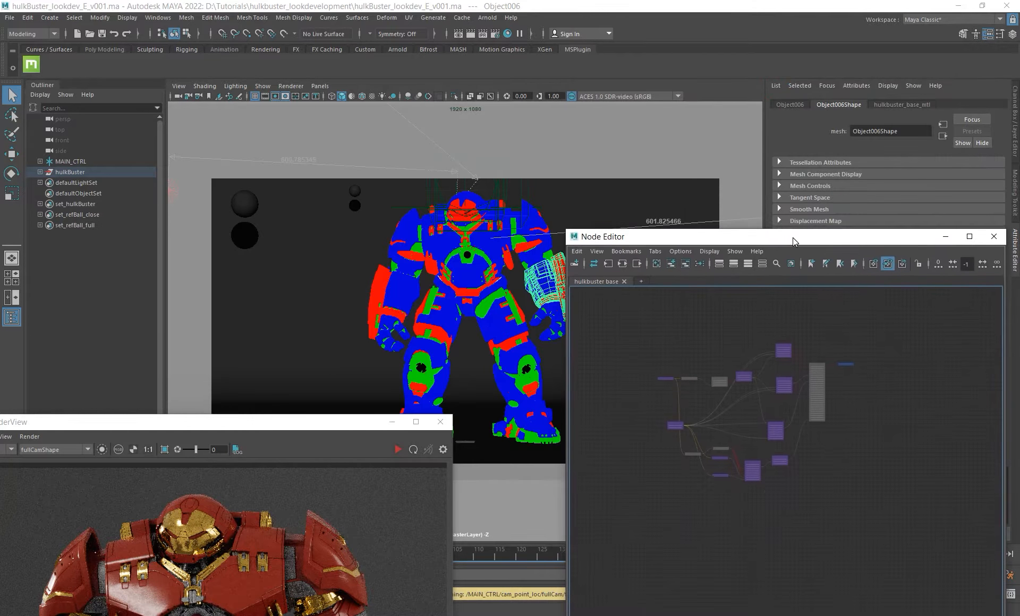
Select the robot's lower-leg mesh with the black knee disc and open the Color Set Editor clear of the model.
click(441, 370)
click(428, 383)
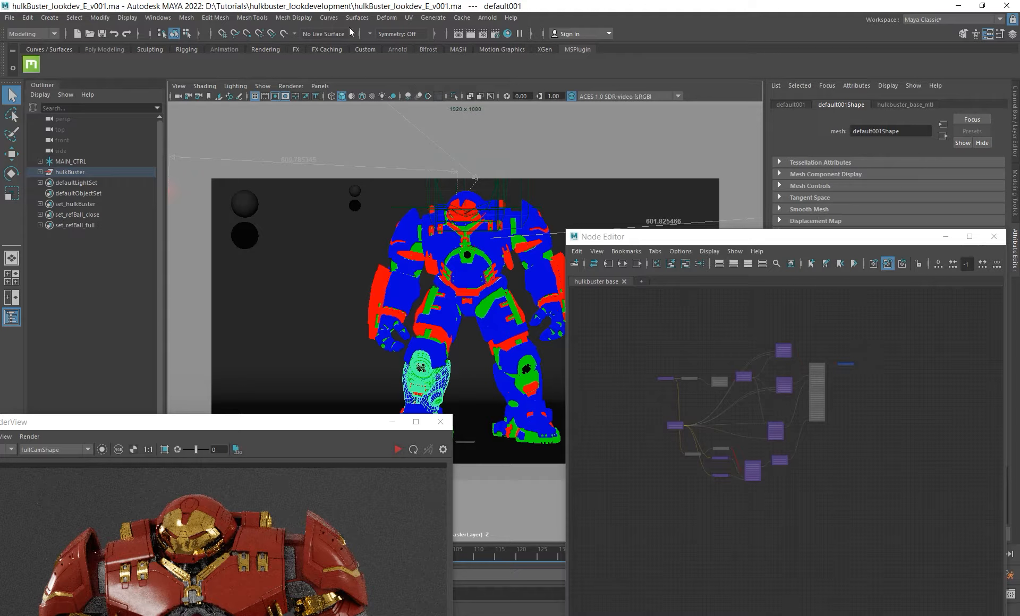
click(294, 18)
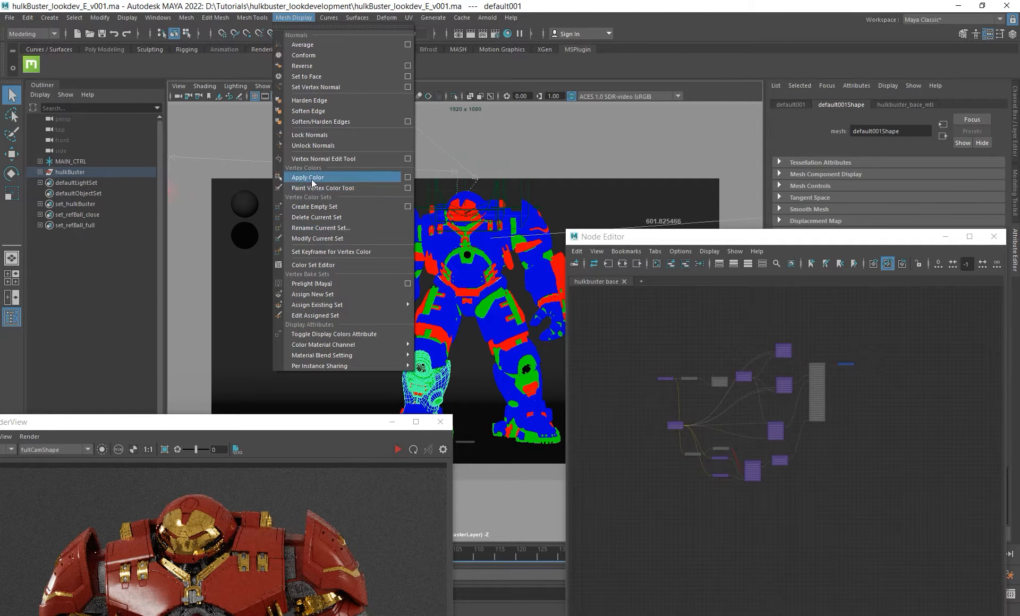
click(321, 265)
drag(424, 218, 240, 173)
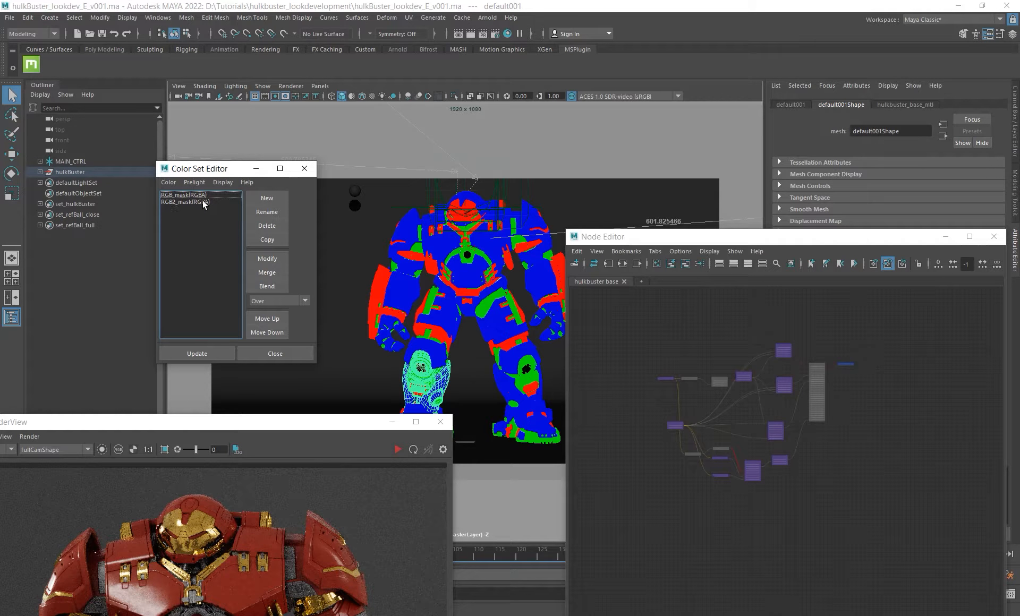
Activate the RGB_mask color set on the lower-leg mesh for comparison, then make RGB2_mask its current set.
click(186, 196)
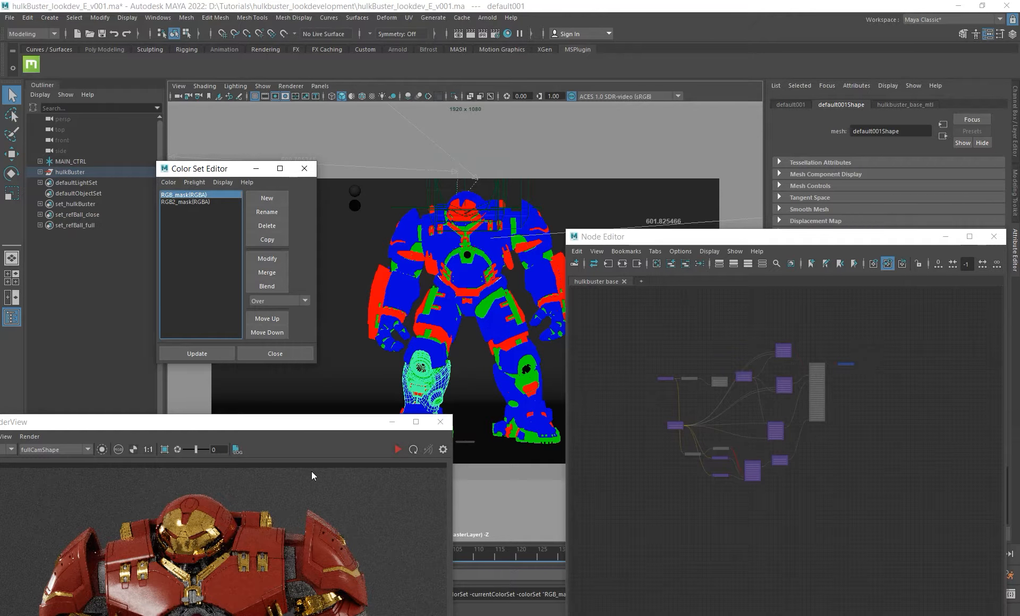
drag(296, 425, 321, 465)
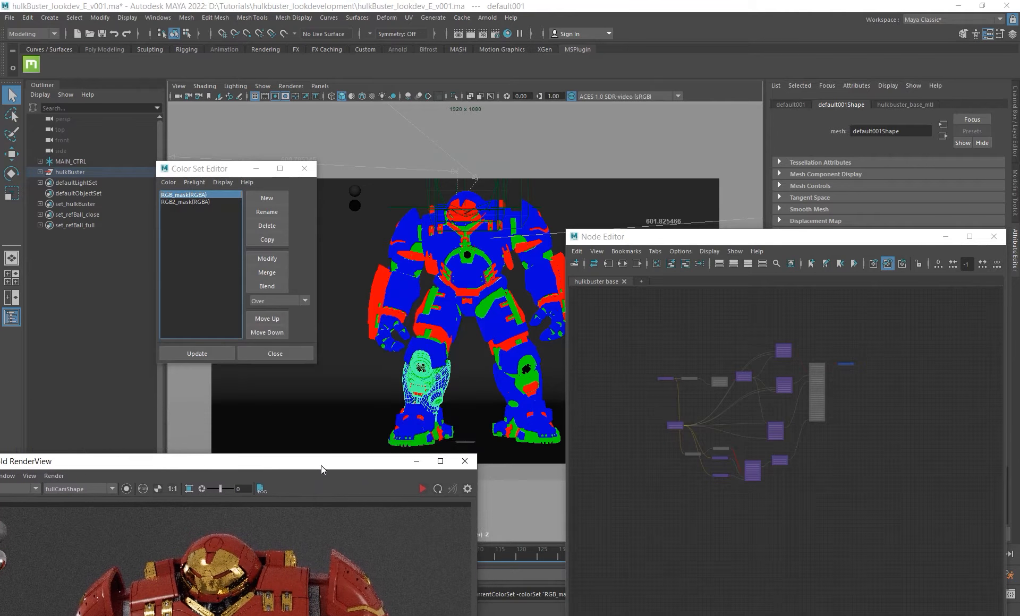
click(189, 203)
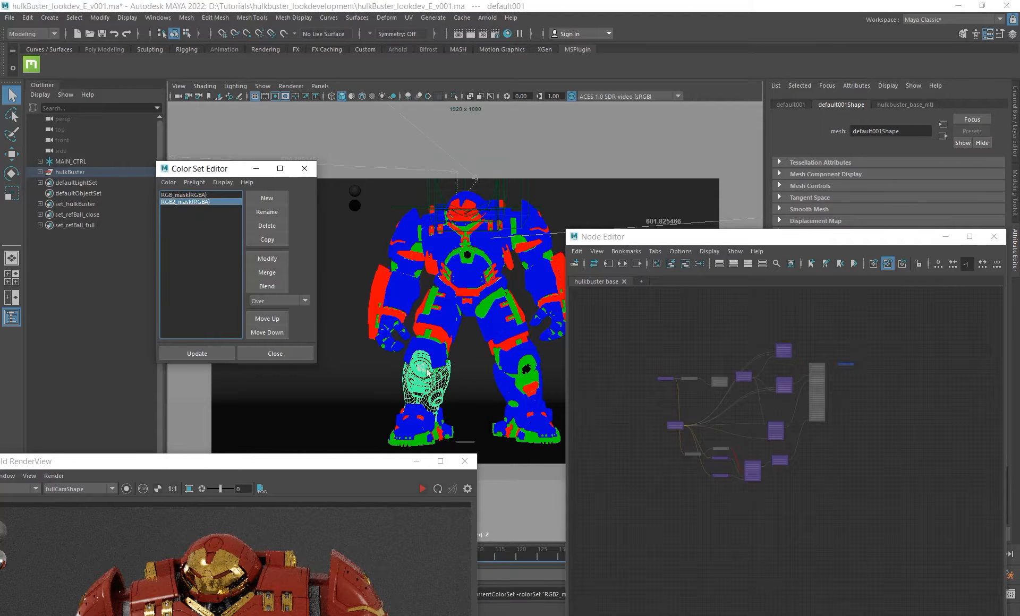
Examine the RGB2_mask vertex colors on the knee disc up close in the perspective view.
click(363, 361)
click(421, 370)
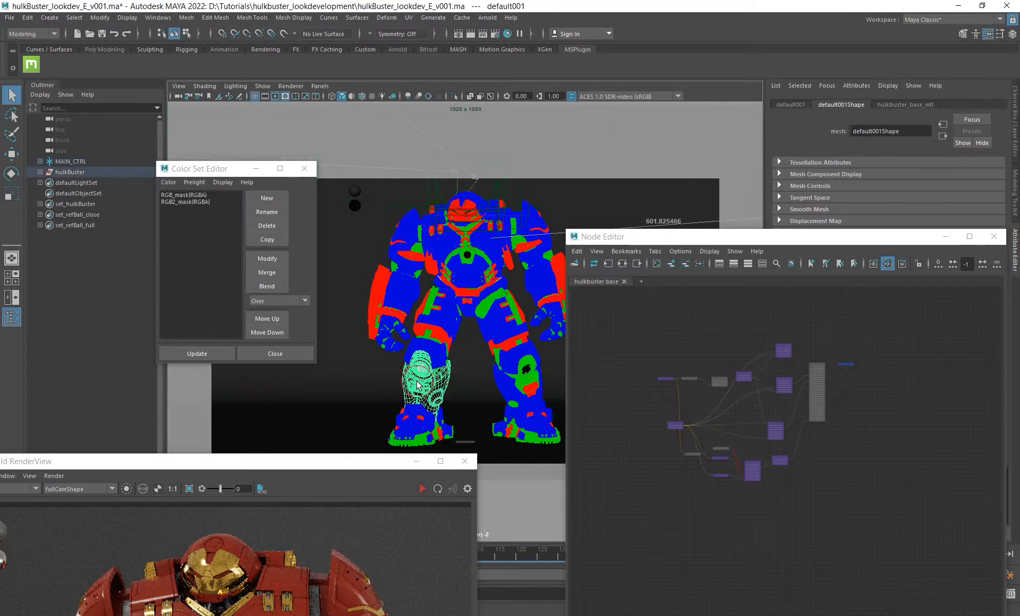
click(363, 374)
key(space)
drag(428, 371, 422, 326)
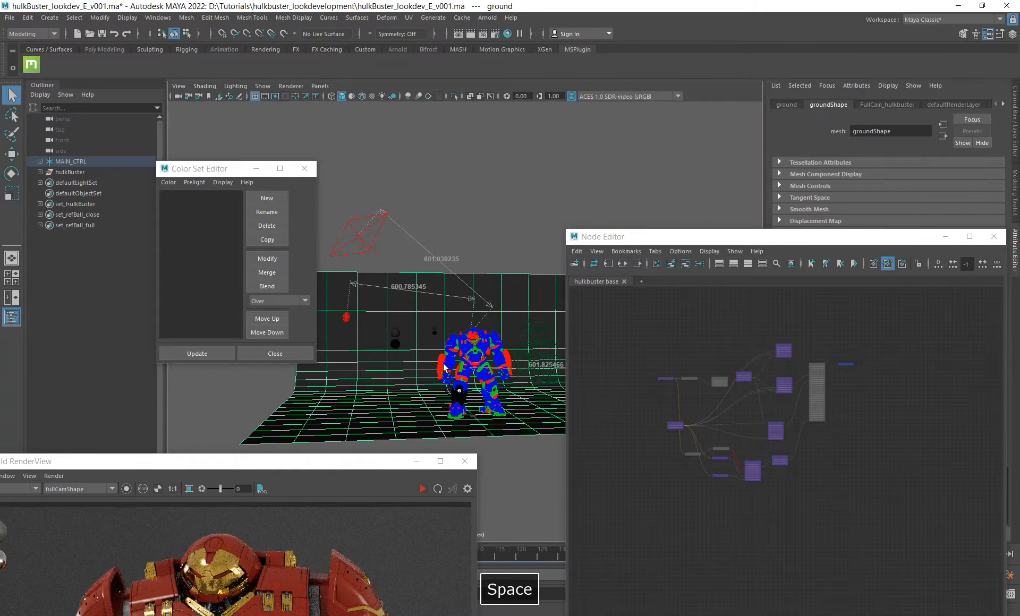
alt+right_drag(422, 326, 549, 412)
alt+drag(548, 413, 425, 361)
alt+middle_drag(425, 361, 403, 226)
alt+right_drag(405, 228, 621, 414)
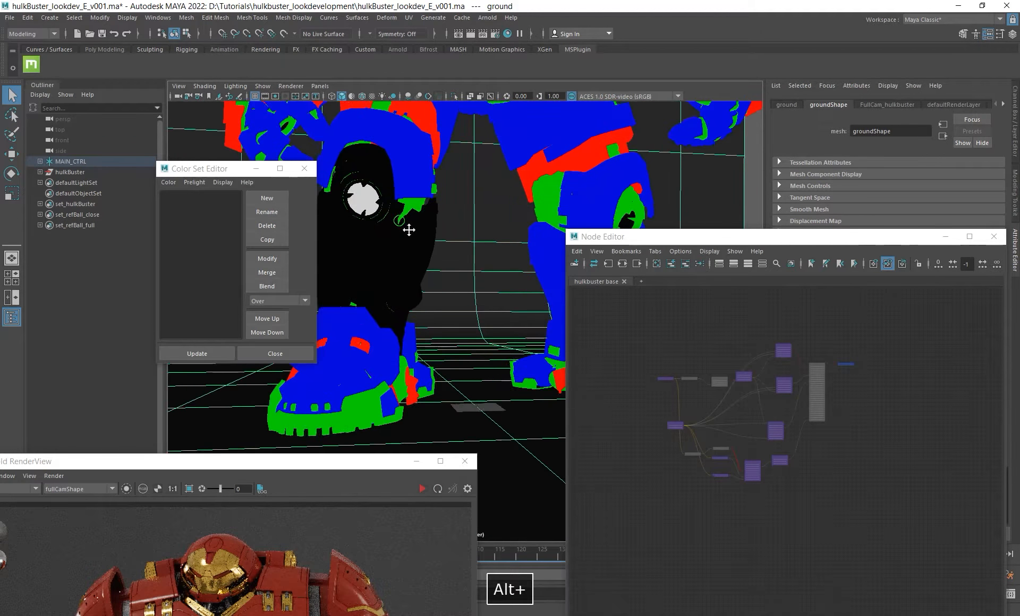
alt+middle_drag(410, 230, 481, 319)
alt+right_drag(449, 284, 564, 368)
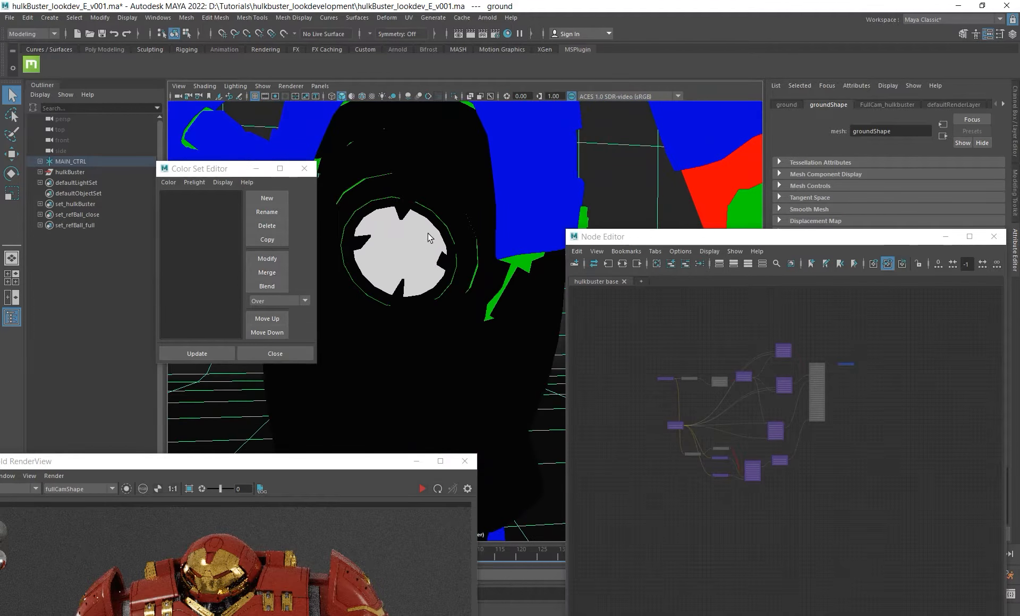
click(413, 240)
Preview the RGB2_mask color set on the round chest reactor mesh and switch it back to RGB_mask.
alt+drag(437, 238, 480, 229)
scroll(479, 231, down, 5)
alt+middle_drag(479, 231, 526, 402)
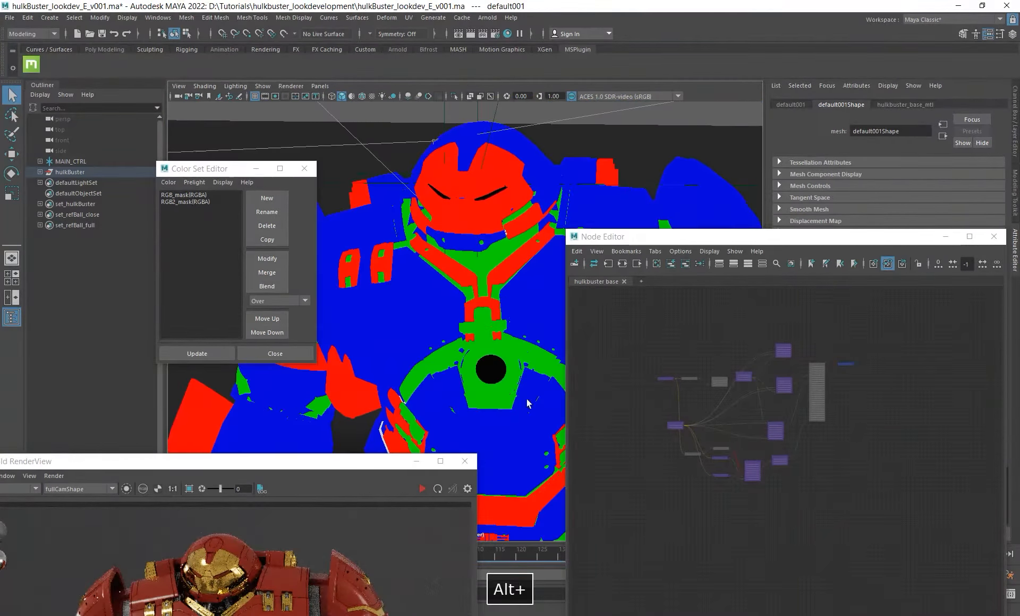
click(492, 370)
click(185, 202)
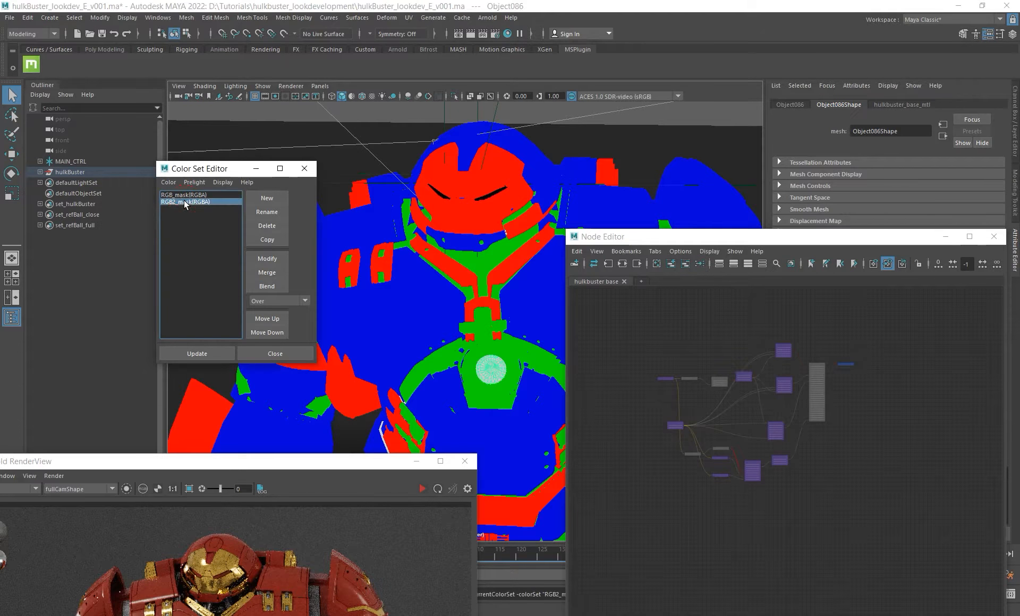
click(197, 196)
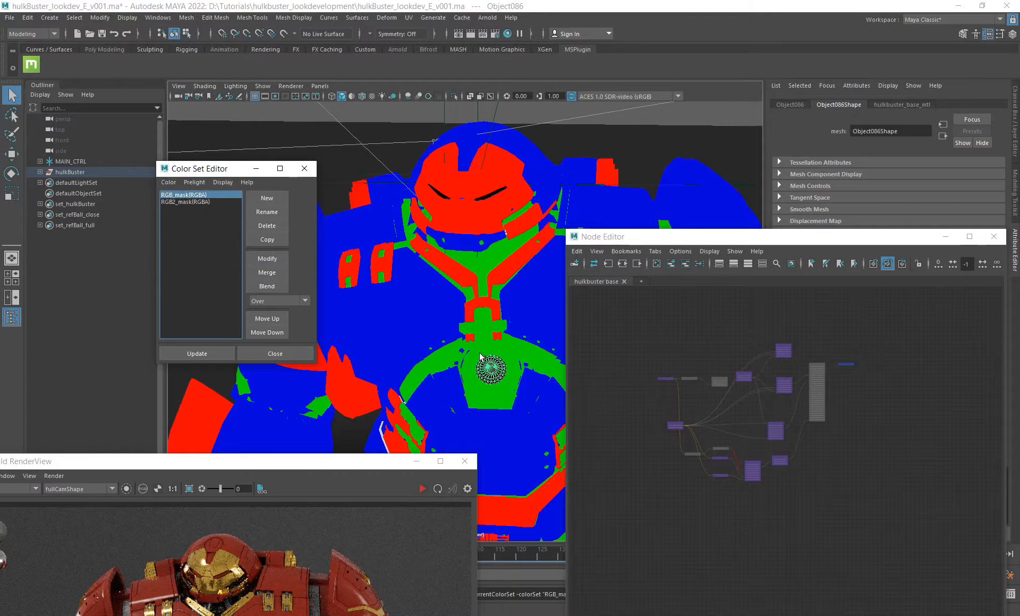
Preview the RGB2_mask color set on the upper torso mesh from behind and return it to RGB_mask.
alt+right_drag(480, 357, 467, 342)
alt+drag(467, 341, 291, 331)
alt+right_drag(451, 312, 496, 353)
alt+drag(496, 353, 453, 343)
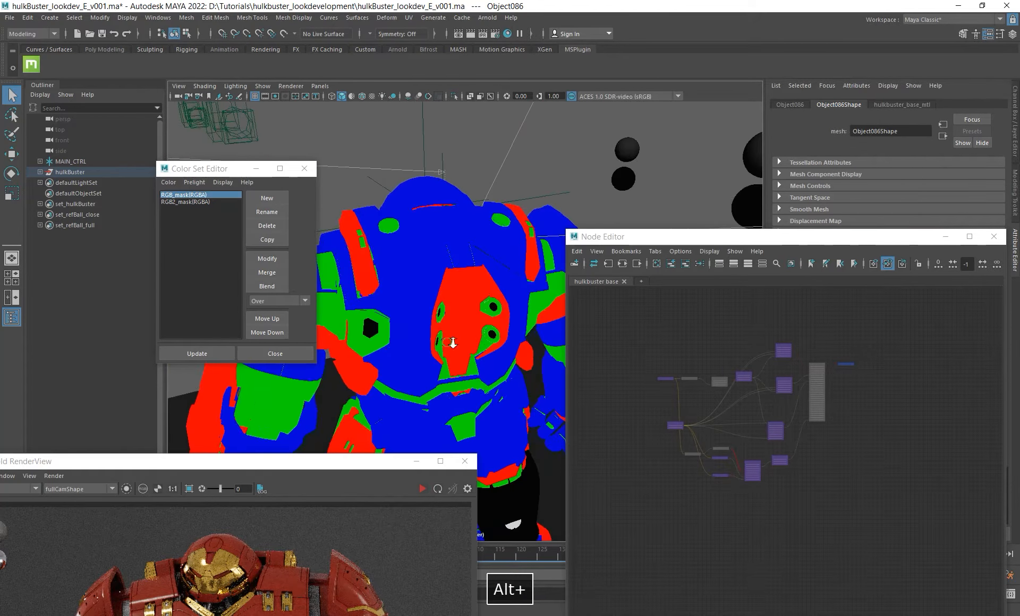
alt+right_drag(452, 343, 513, 342)
click(499, 291)
alt+drag(498, 294, 537, 327)
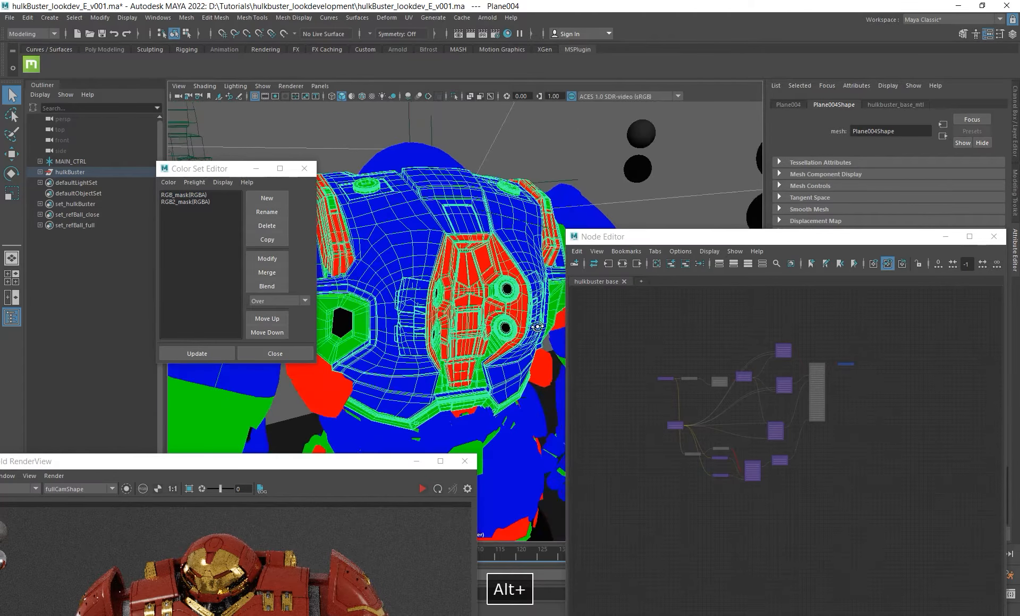
click(193, 202)
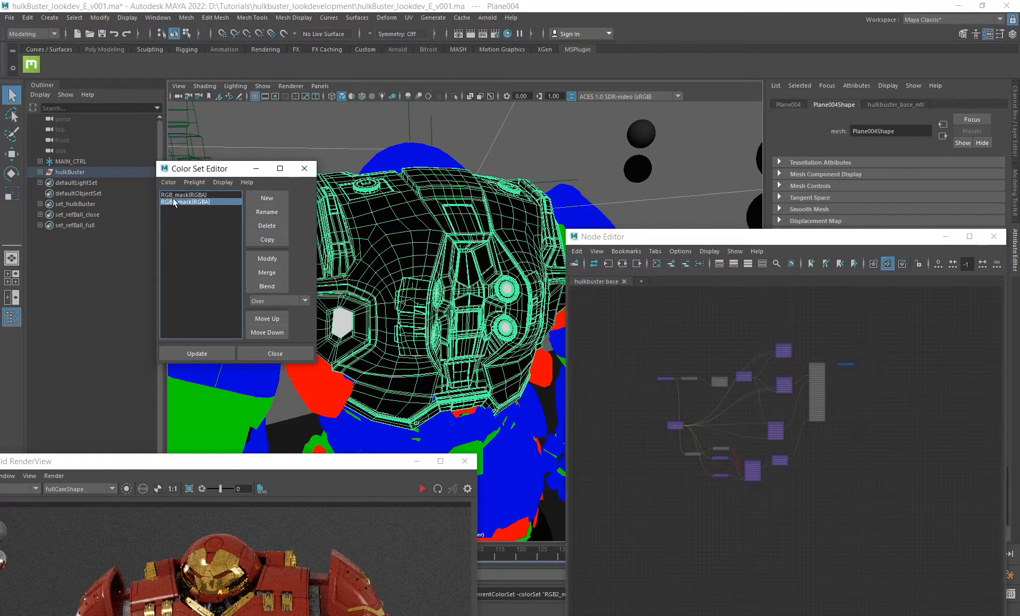
click(190, 195)
alt+right_drag(488, 291, 455, 293)
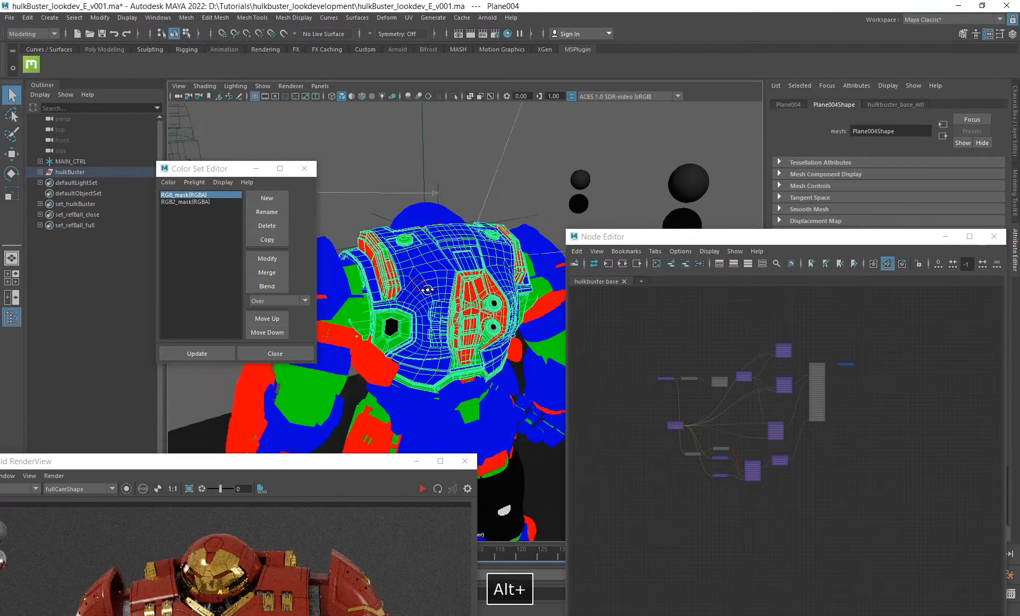
alt+drag(456, 293, 489, 298)
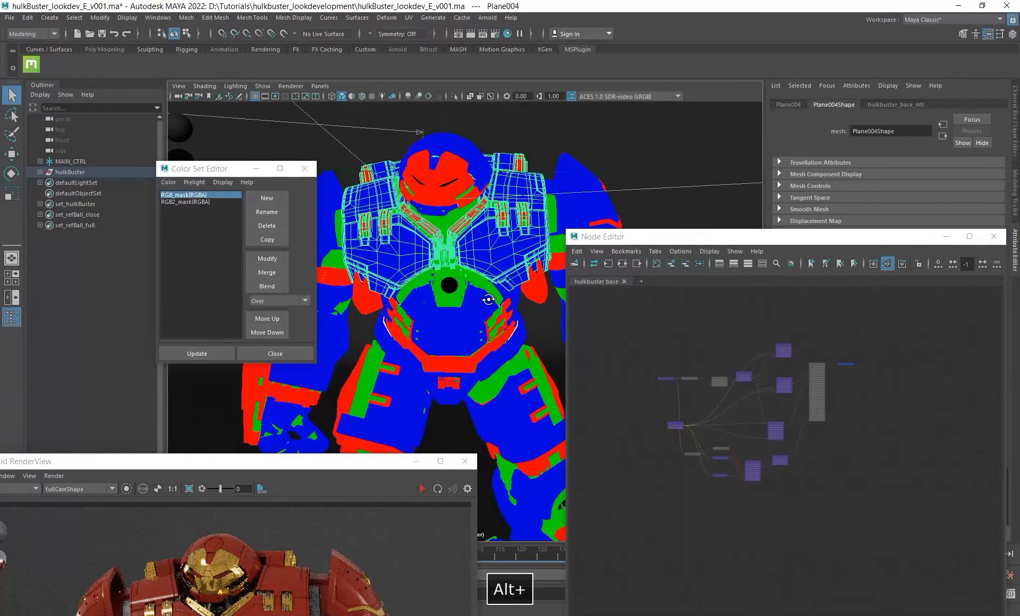
Bring the rendered image and the Node Editor side by side, with the hulkbuster base node graph enlarged.
drag(311, 463, 303, 307)
drag(835, 235, 672, 167)
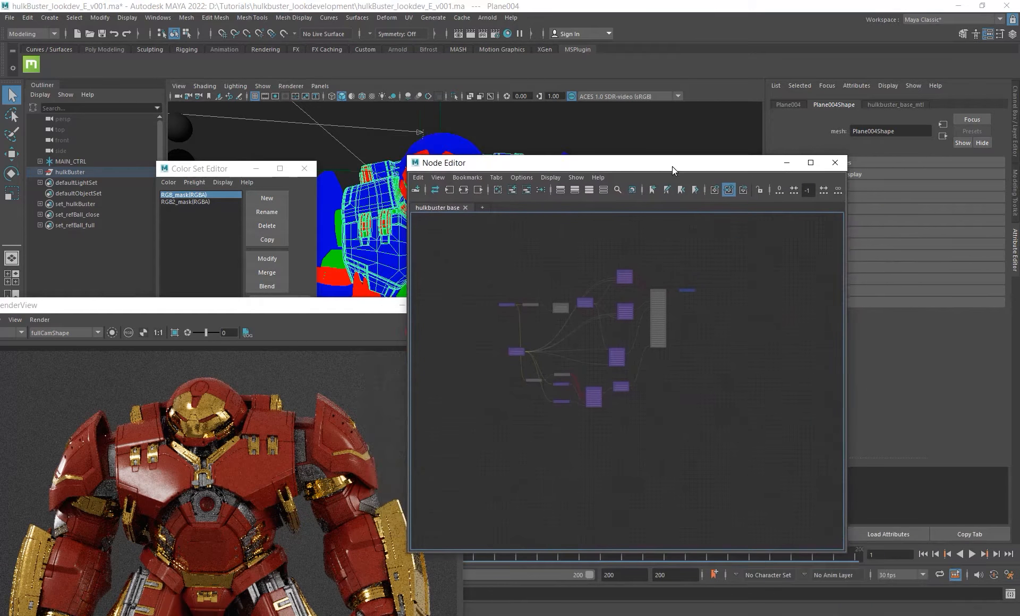
alt+right_drag(690, 376, 751, 386)
alt+middle_drag(691, 365, 710, 374)
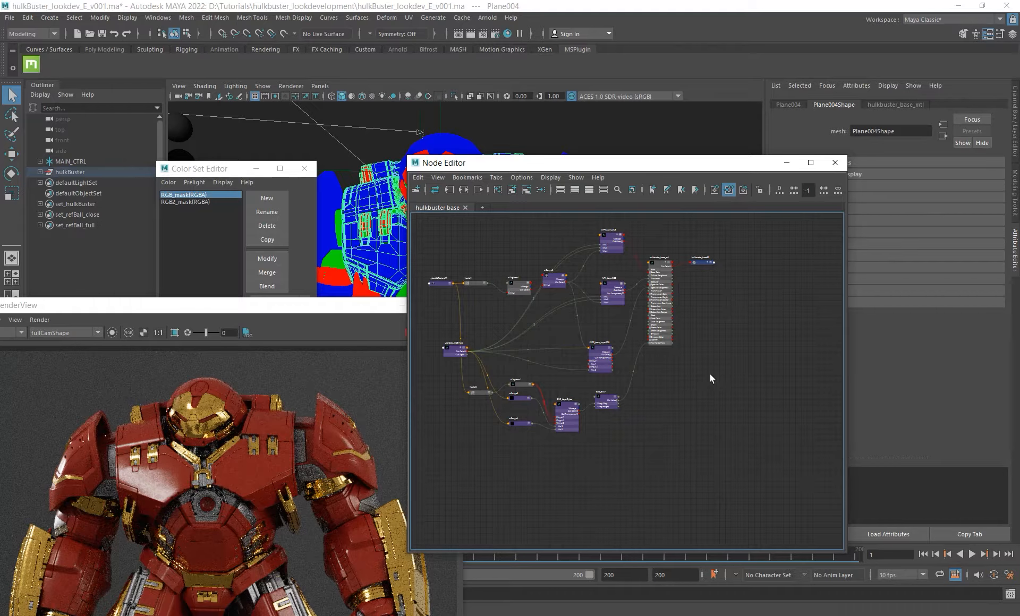
Select the hulkbuster_base_mtl shader and show its Emission attributes, keeping the Node Editor clear of them.
click(660, 317)
drag(731, 164, 642, 163)
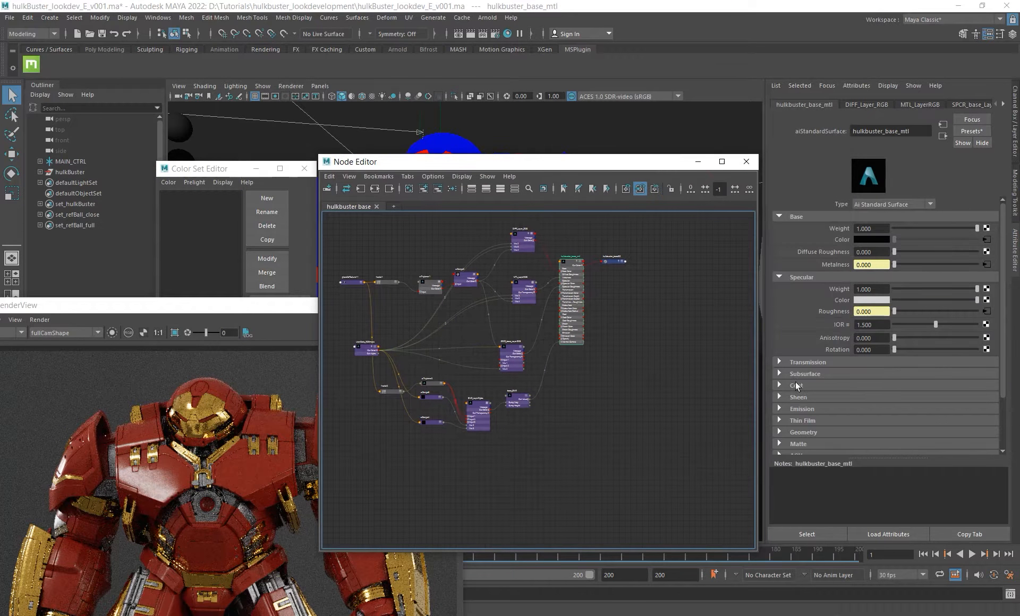
click(801, 409)
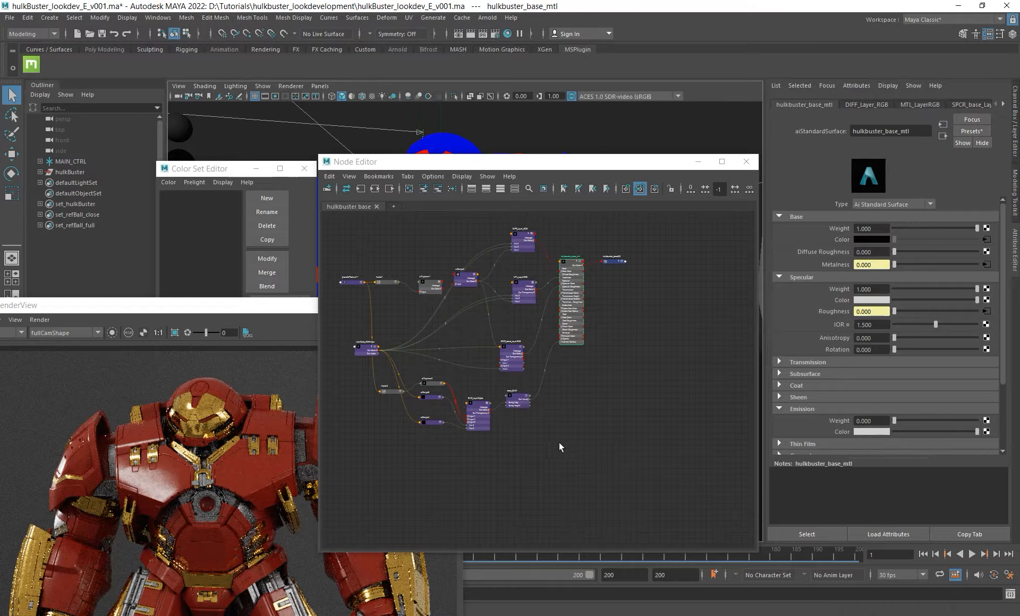
Create an aiUserDataColor node in empty space below the existing nodes of the hulkbuster base graph.
mouse_move(563, 440)
alt+middle_down()
mouse_move(578, 410)
mouse_move(571, 454)
alt+middle_up()
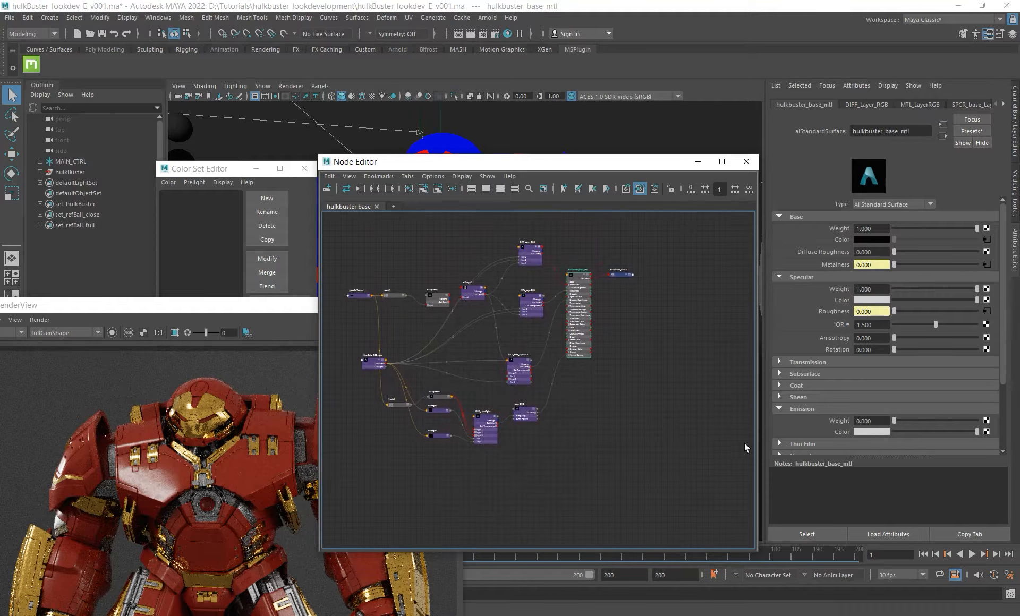
drag(489, 162, 564, 162)
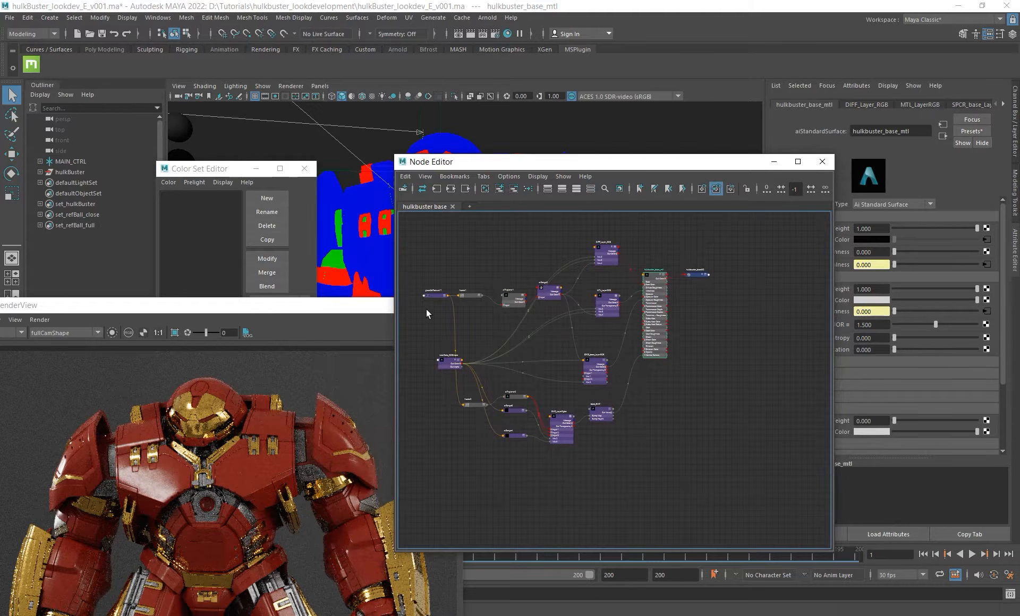
drag(745, 165, 642, 165)
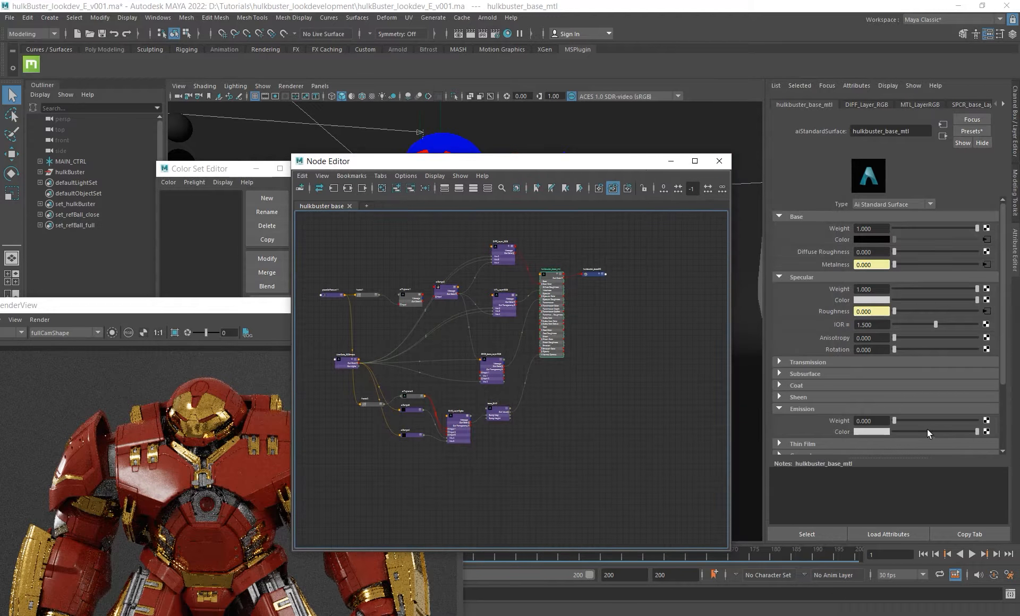
alt+middle_drag(542, 439, 581, 420)
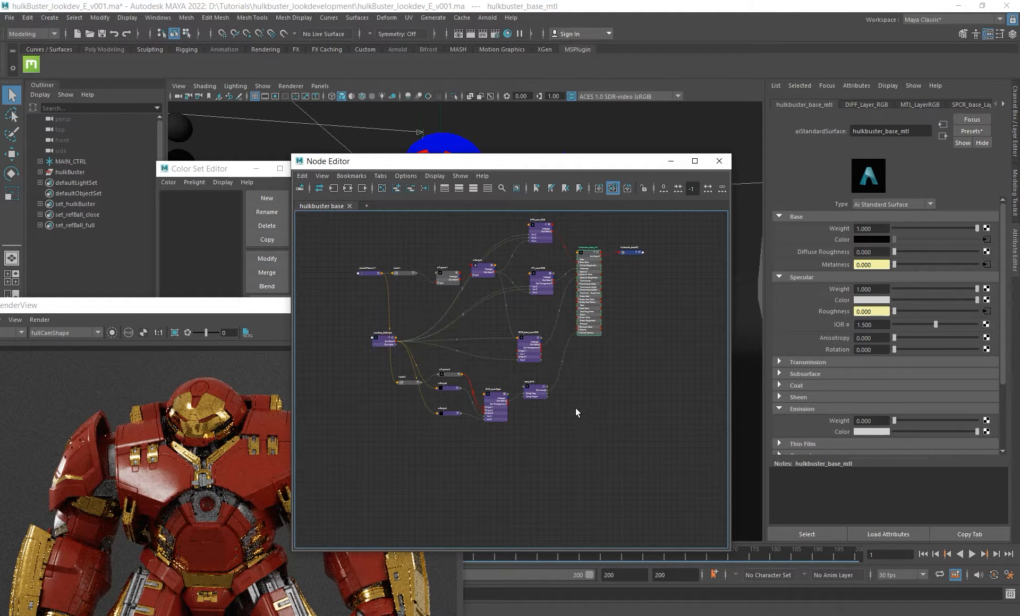
alt+middle_drag(576, 412, 577, 390)
alt+right_drag(379, 423, 432, 437)
key(Tab)
text(aiuser)
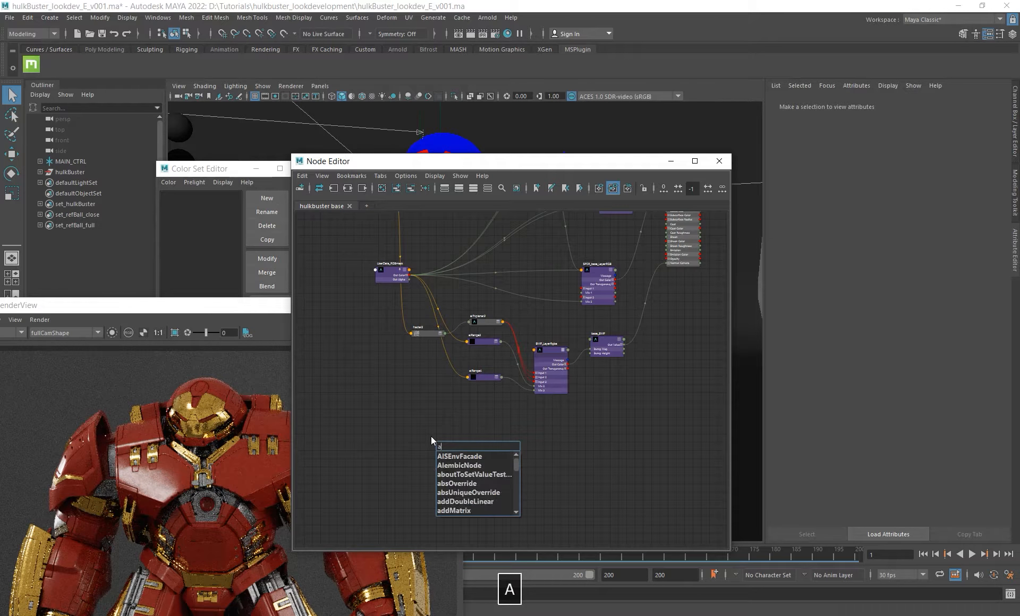
key(Down)
key(Down)
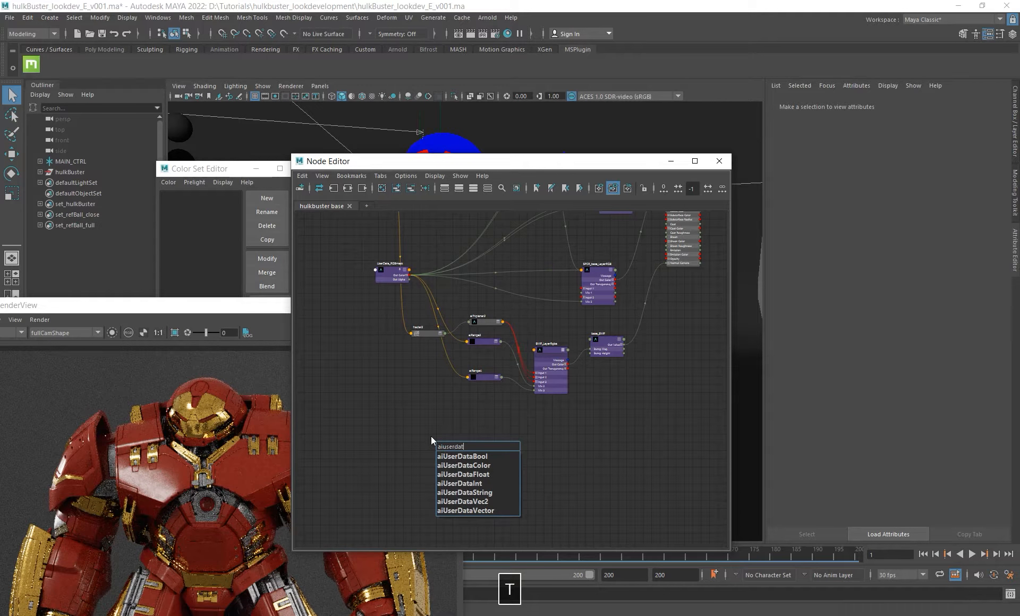
key(Return)
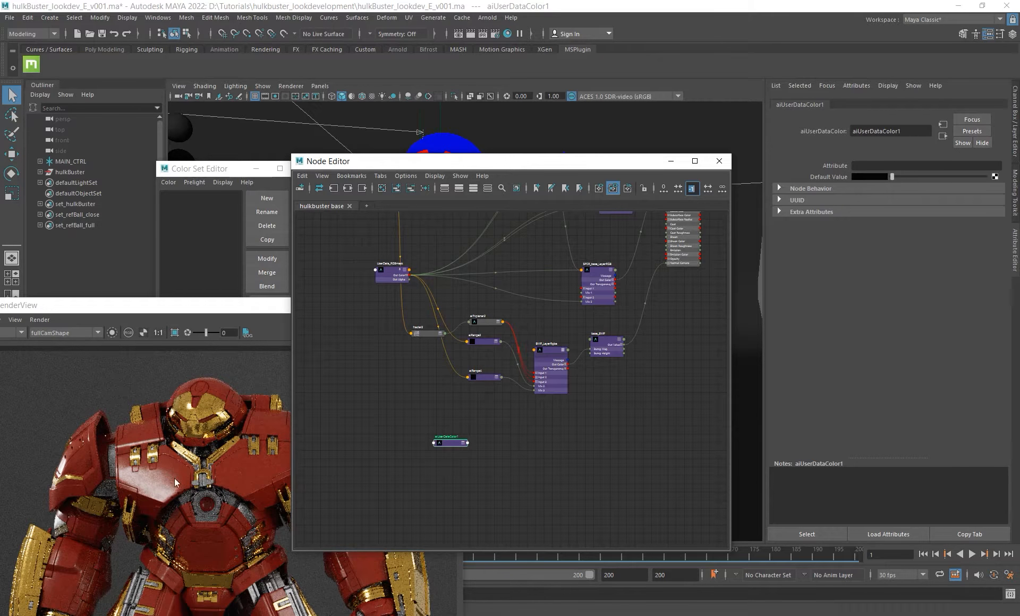
Rename the new aiUserDataColor node to UserData_RGB2_mask, reusing the name of the existing UserData_RGBmask node.
drag(435, 156, 634, 238)
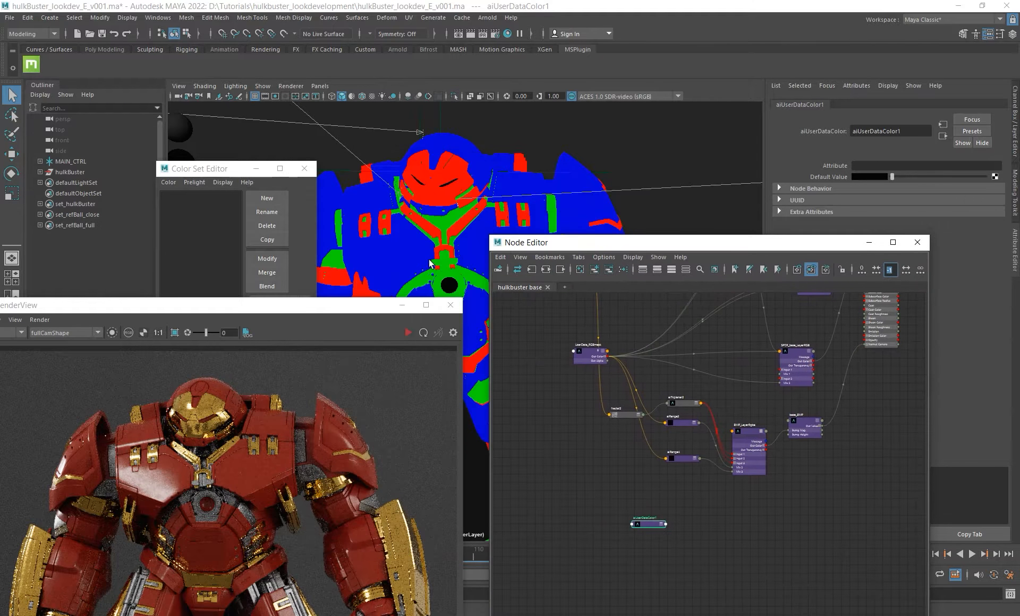
click(448, 290)
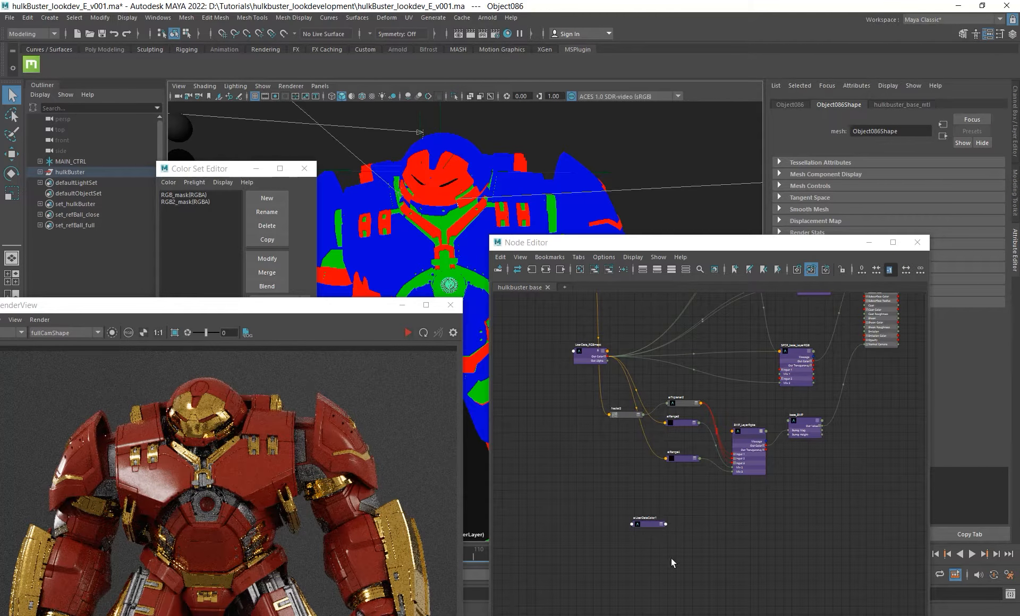
click(643, 524)
drag(719, 246, 579, 194)
alt+right_drag(480, 267, 440, 297)
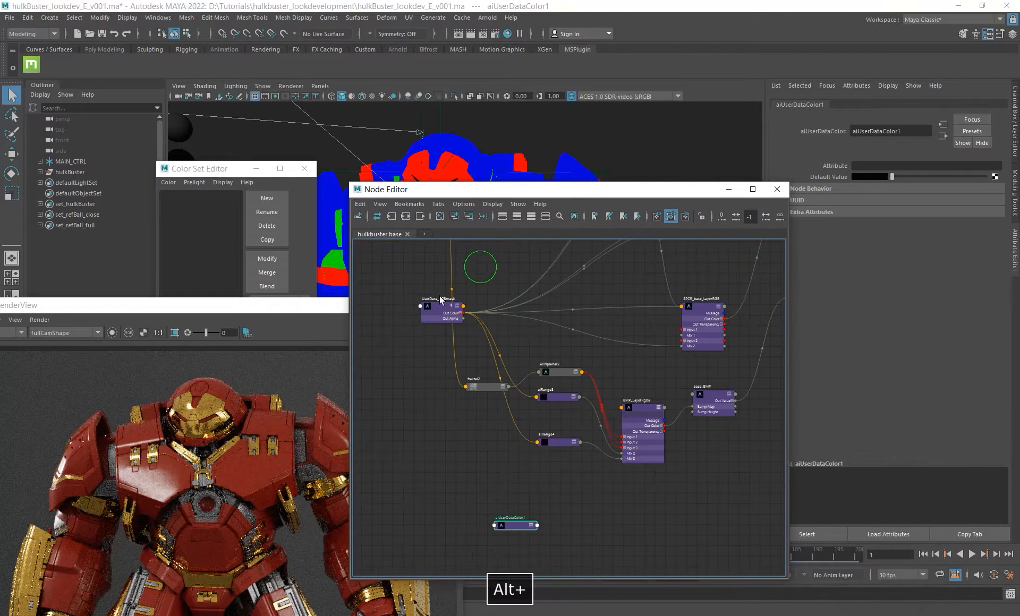
double_click(440, 299)
key(ctrl+c)
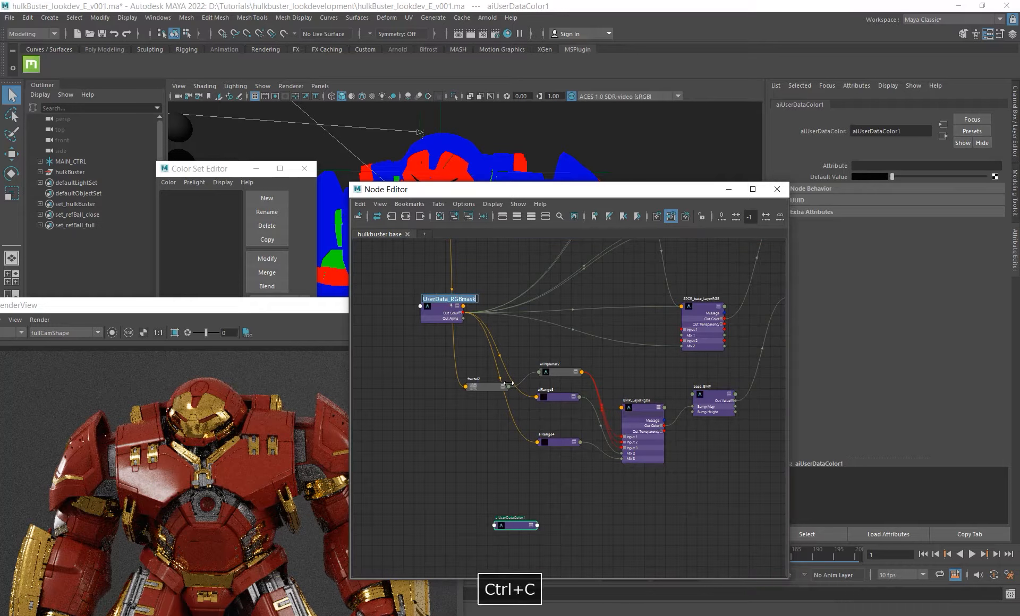
double_click(510, 518)
key(ctrl+v)
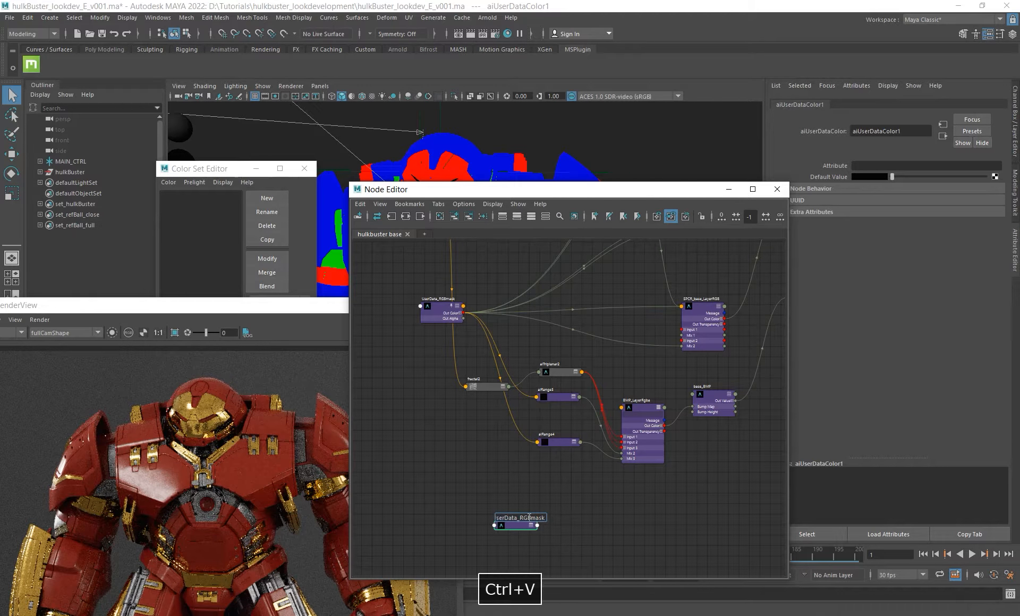
click(529, 516)
text(2)
key(Return)
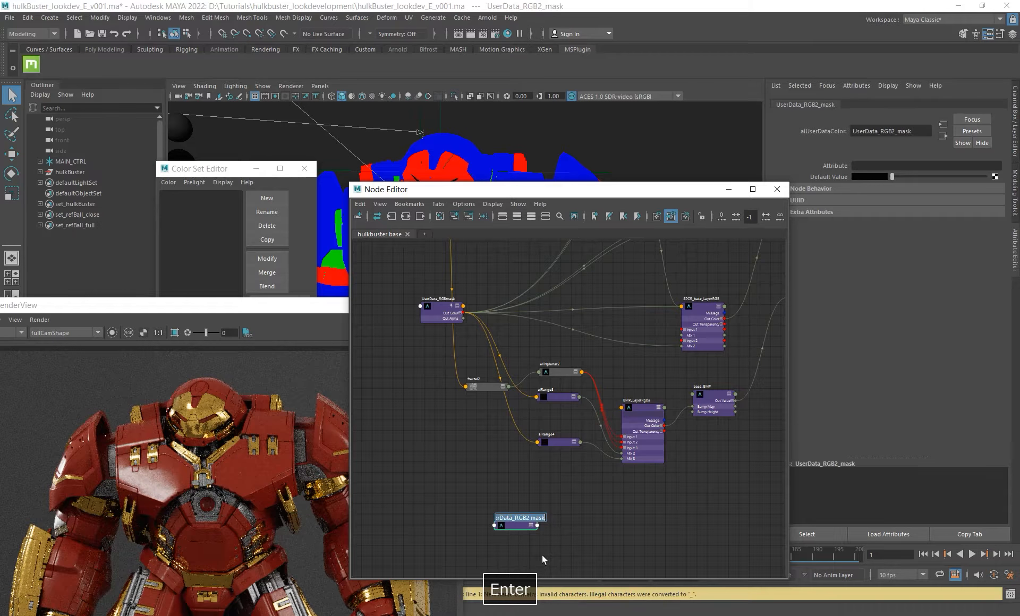
Copy the color set name RGB2_mask from the helmet mesh's color sets without renaming the set.
click(578, 499)
alt+middle_drag(506, 486, 433, 429)
alt+right_drag(445, 434, 569, 488)
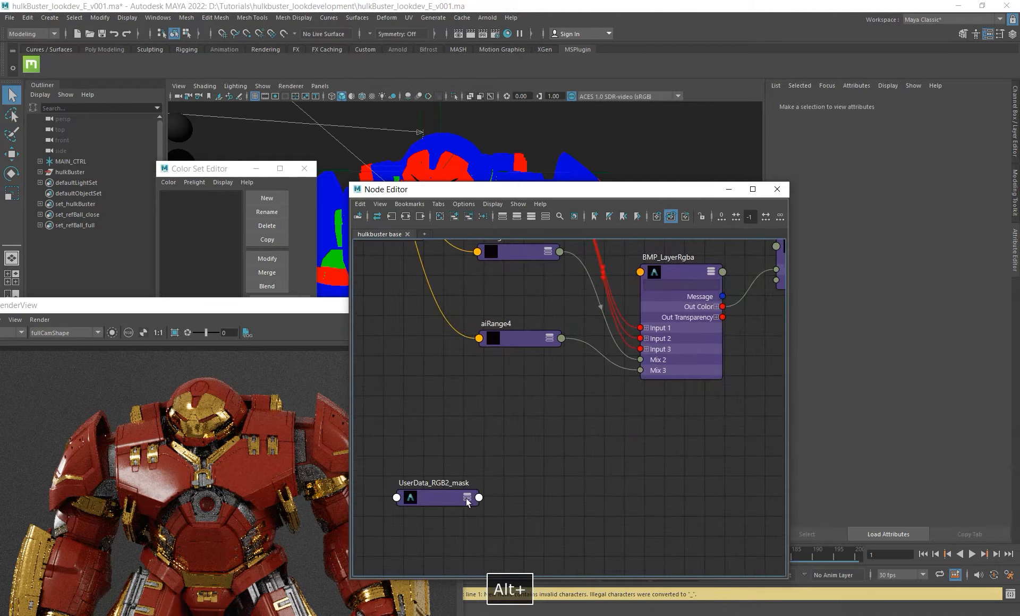
click(467, 502)
click(876, 166)
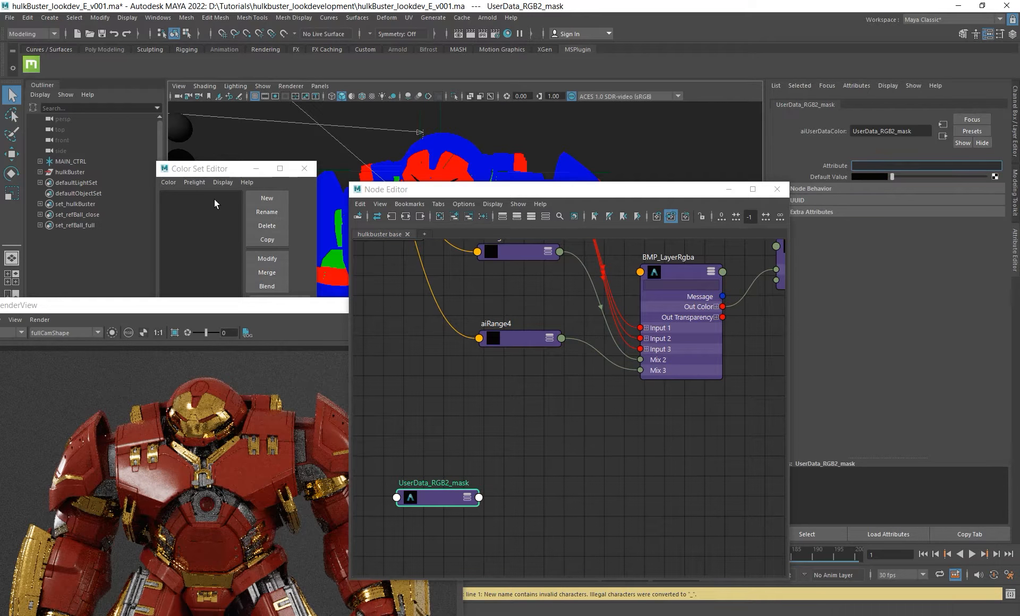
drag(478, 195, 496, 228)
click(417, 209)
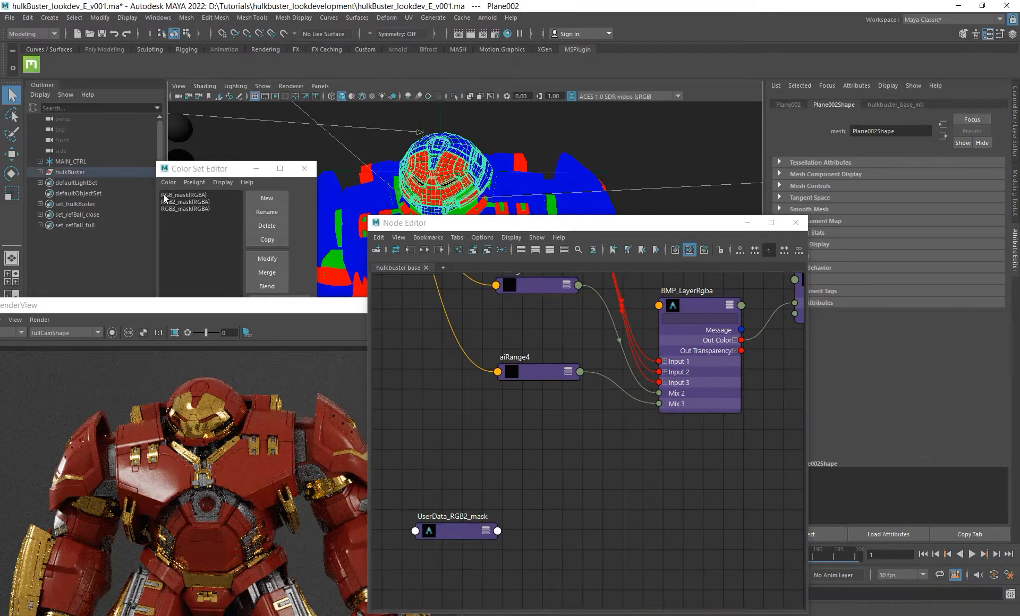
click(184, 202)
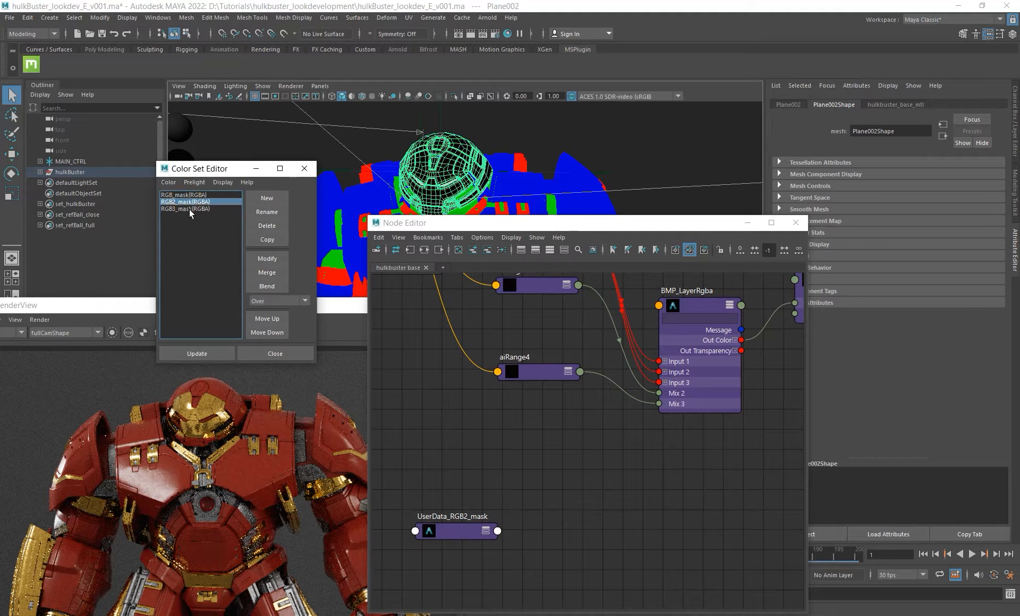
click(267, 211)
key(ctrl+c)
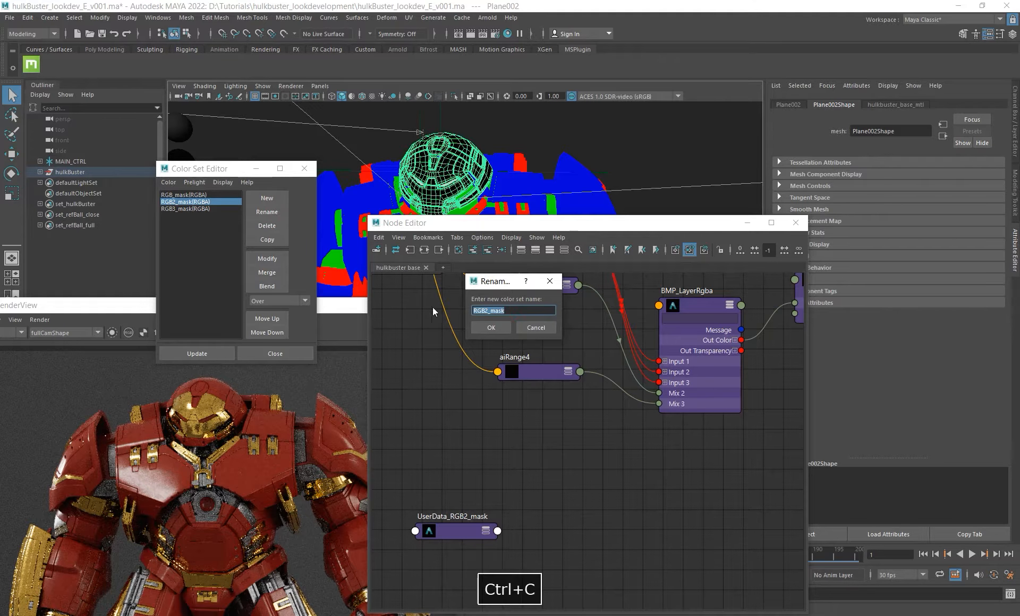
click(535, 327)
Set the Attribute of the UserData_RGB2_mask node to RGB2_mask.
click(446, 540)
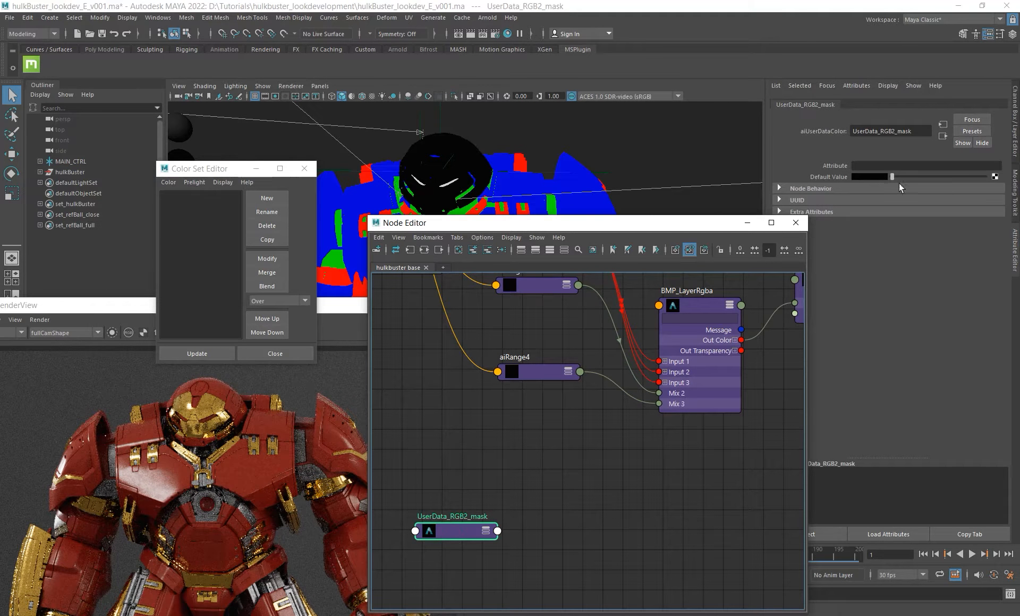
click(871, 166)
key(ctrl+v)
key(Return)
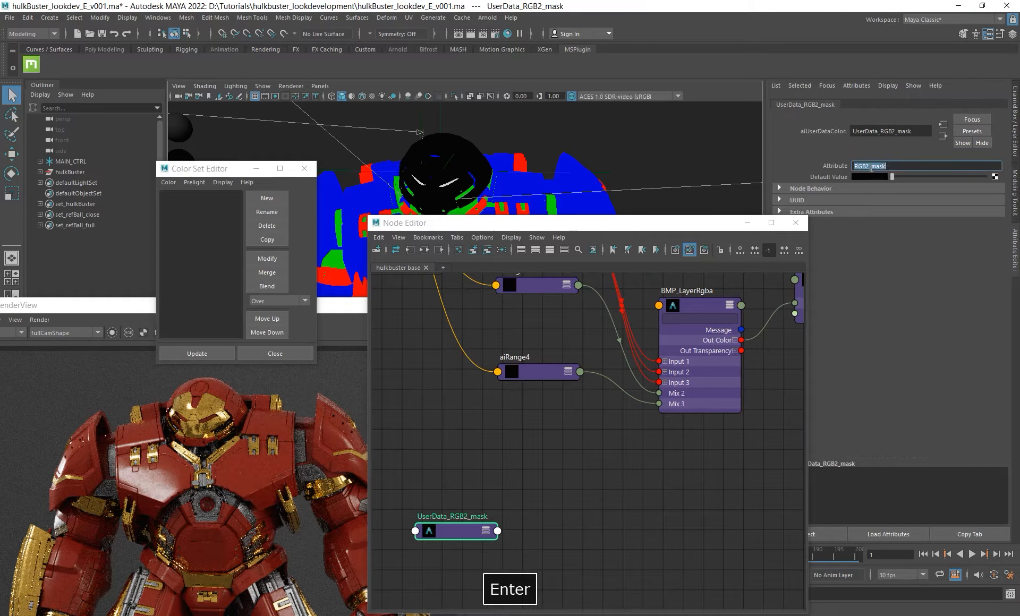
Connect the Out Color R of UserData_RGB2_mask to the Emission input of hulkbuster_base_mtl.
alt+middle_drag(608, 539, 567, 471)
alt+right_drag(566, 471, 546, 436)
alt+middle_drag(546, 435, 496, 472)
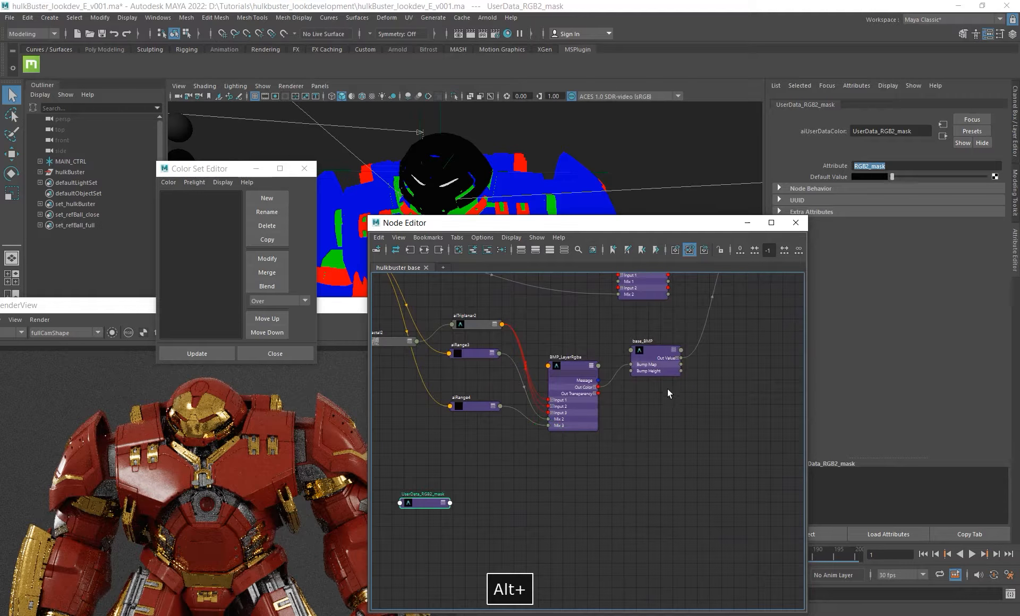
alt+right_drag(656, 393, 623, 405)
alt+middle_drag(623, 405, 569, 471)
alt+middle_drag(538, 510, 538, 531)
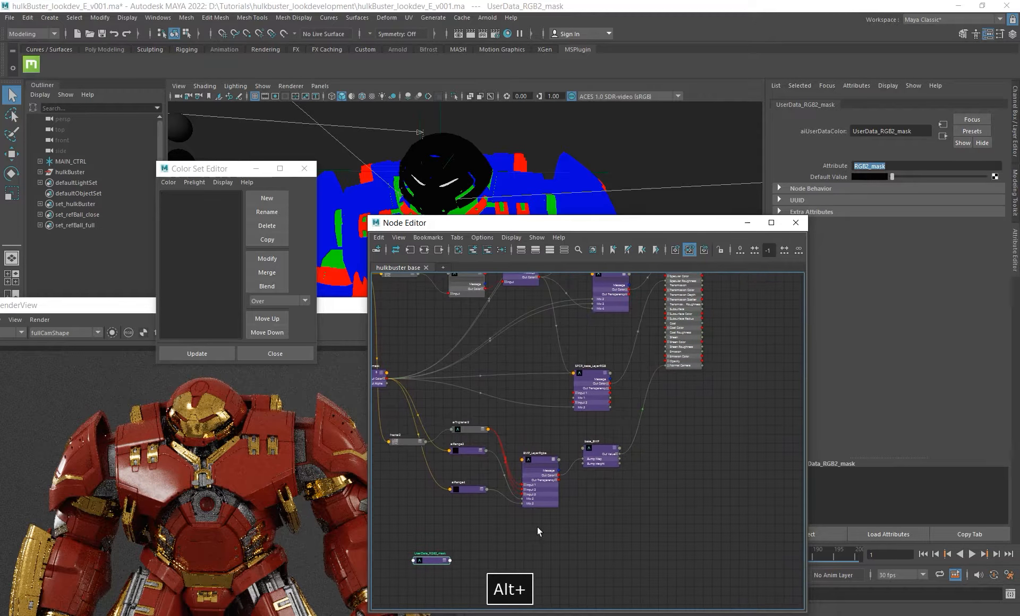
click(450, 560)
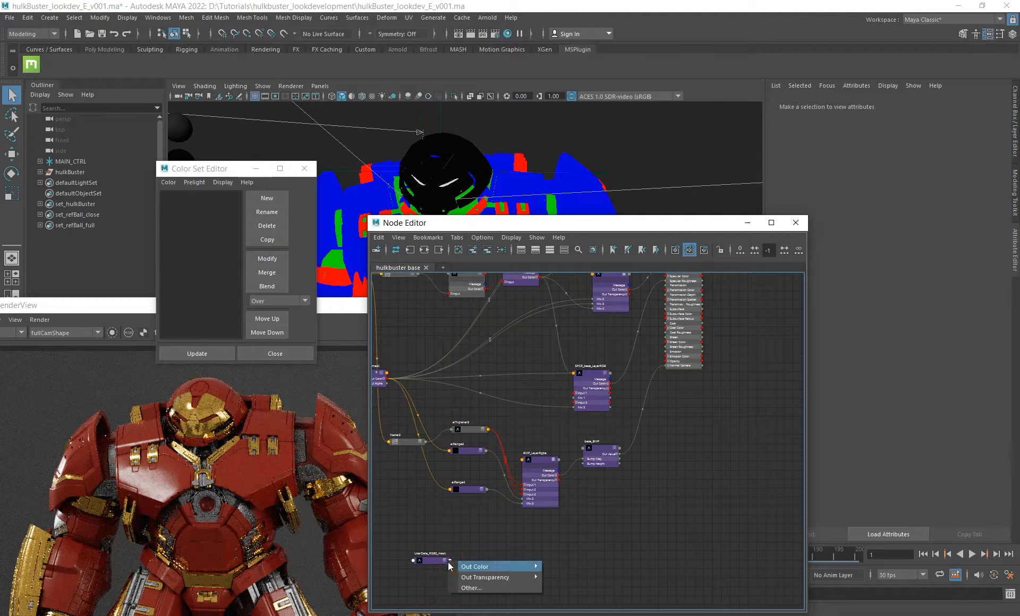
mouse_move(534, 570)
click(582, 577)
alt+middle_drag(667, 325, 637, 403)
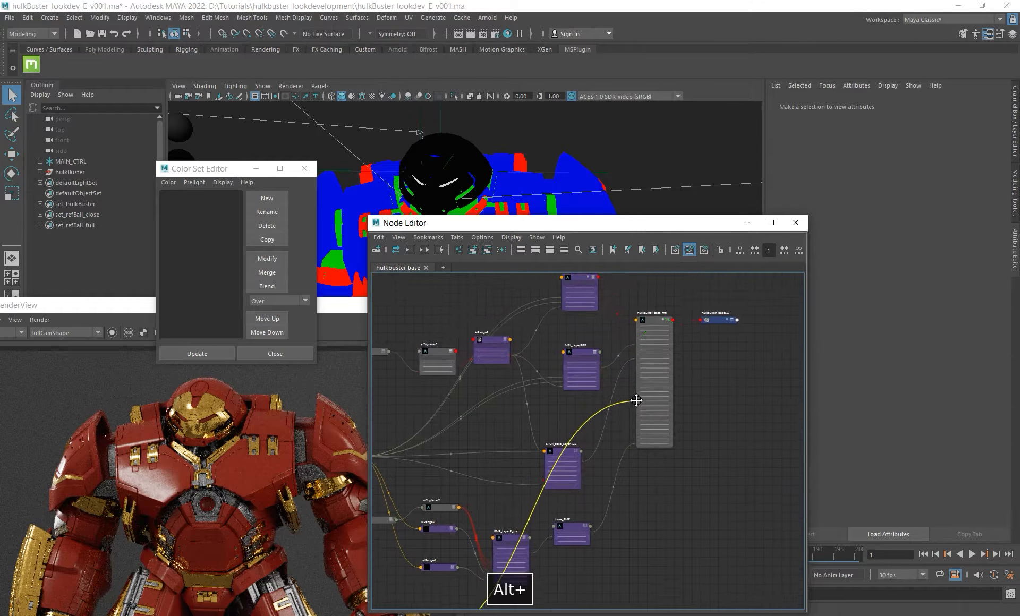
alt+right_drag(638, 402, 759, 455)
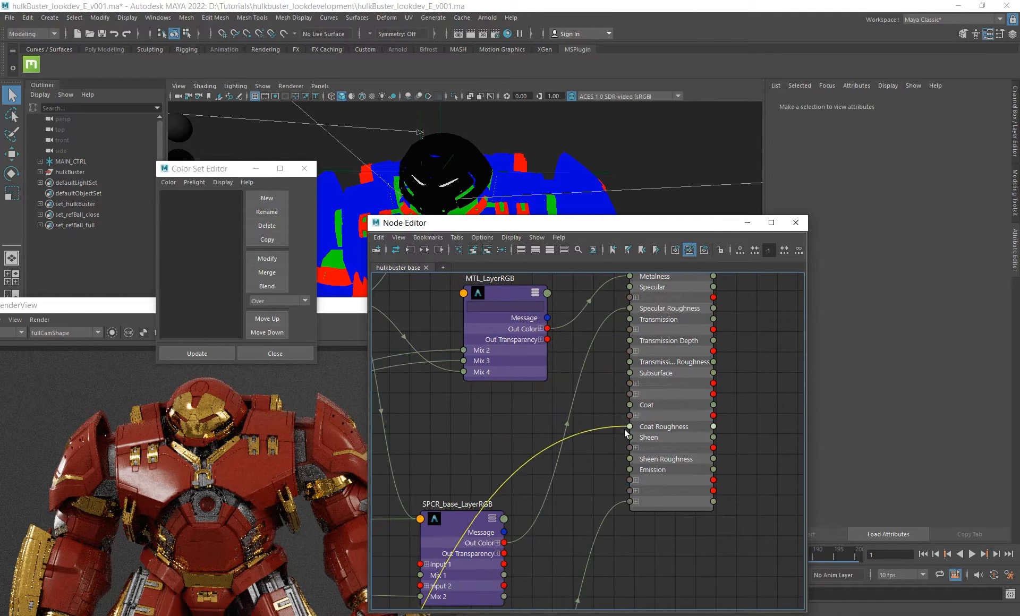
click(630, 469)
alt+right_drag(714, 526, 640, 509)
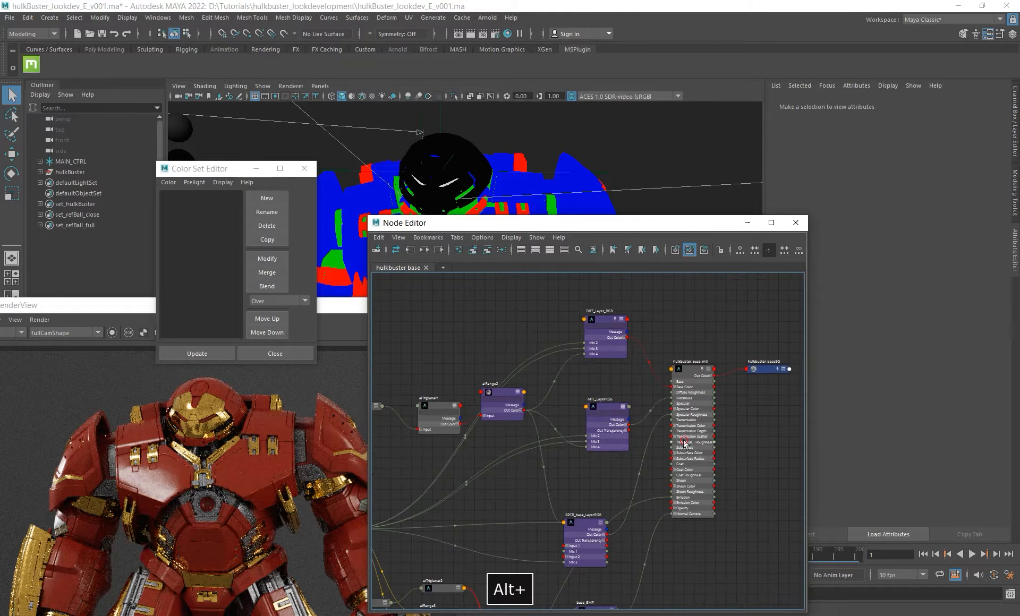
Select hulkbuster_base_mtl and check the connected Emission weight among its attributes.
click(683, 442)
drag(699, 227, 580, 180)
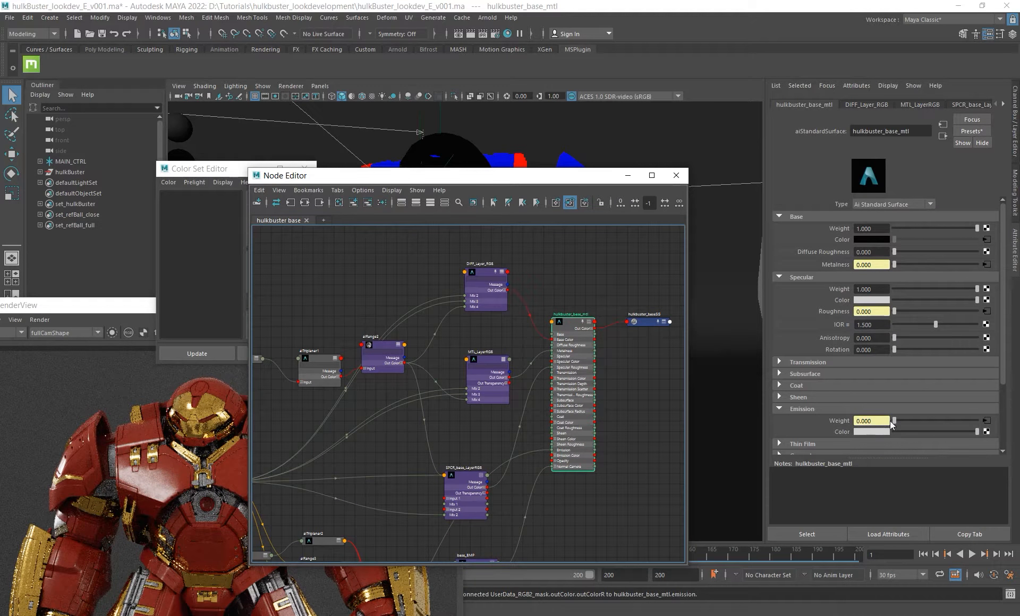
drag(372, 175, 544, 138)
Run an Arnold render of the Hulkbuster and examine the emissive chest, knees and whole body.
click(106, 305)
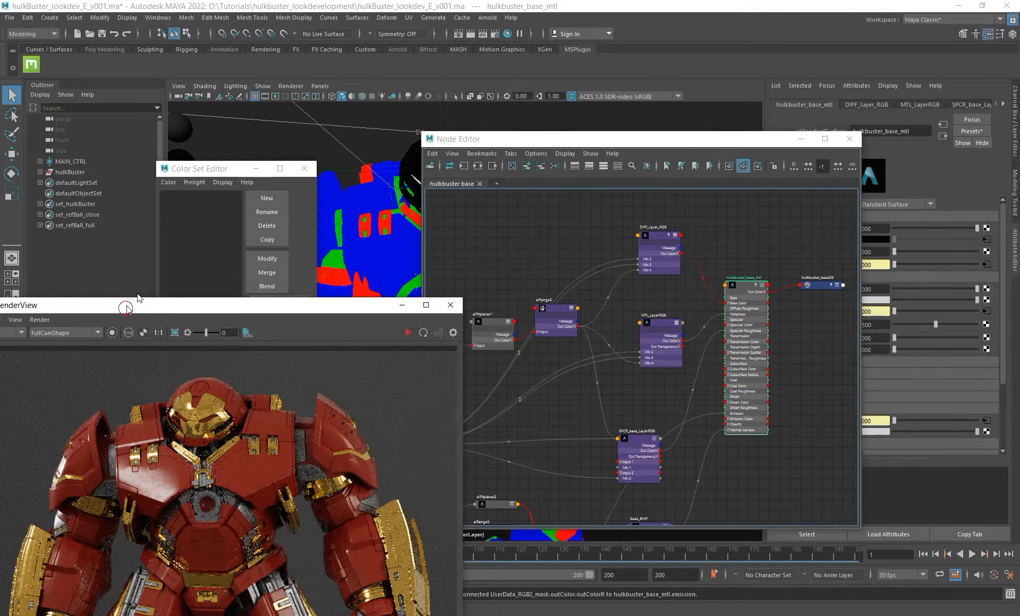
drag(107, 305, 211, 123)
click(511, 150)
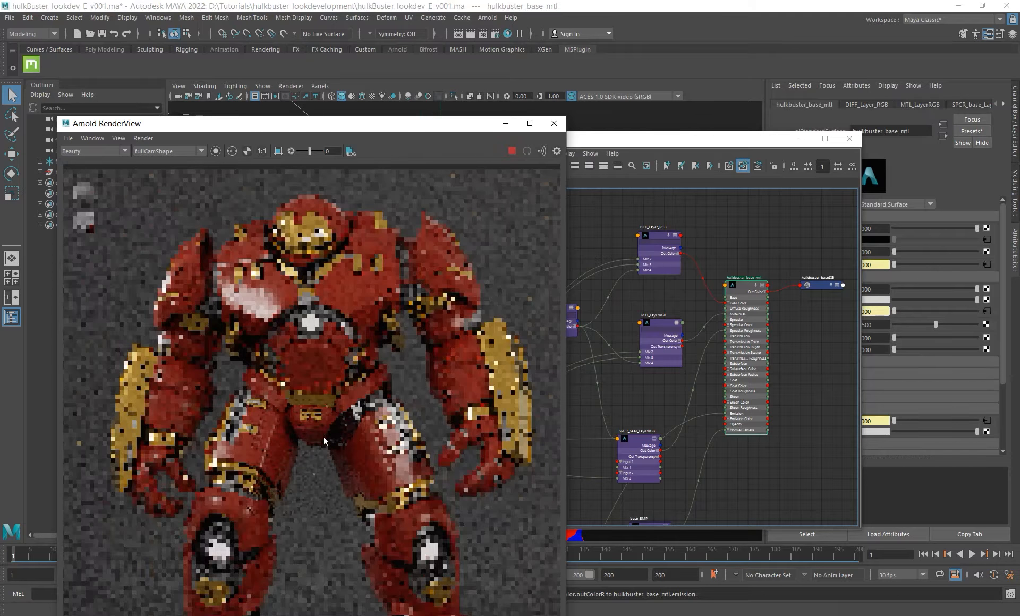
alt+middle_drag(331, 390, 329, 333)
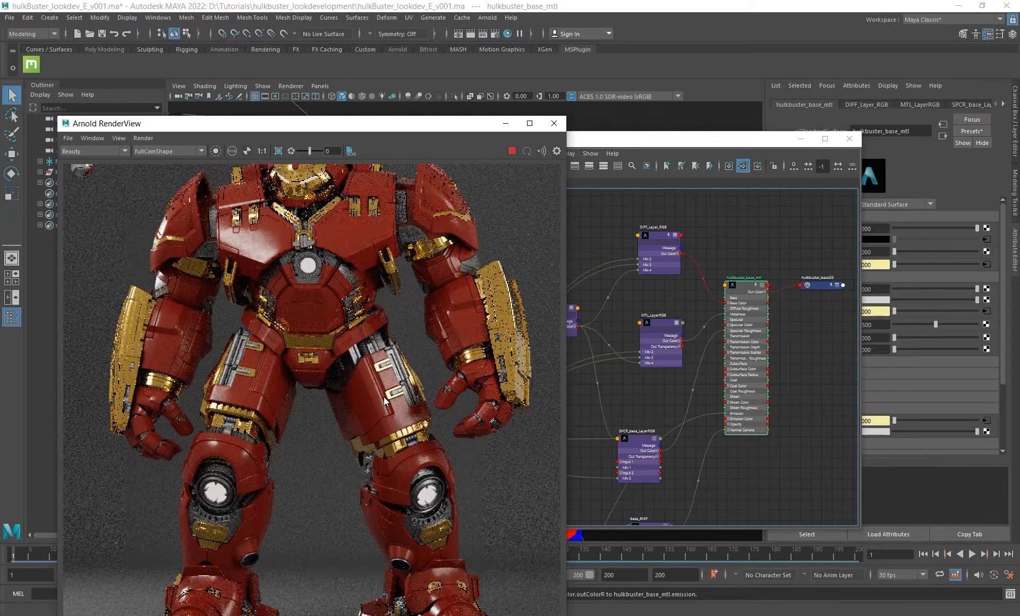
alt+right_drag(185, 484, 154, 343)
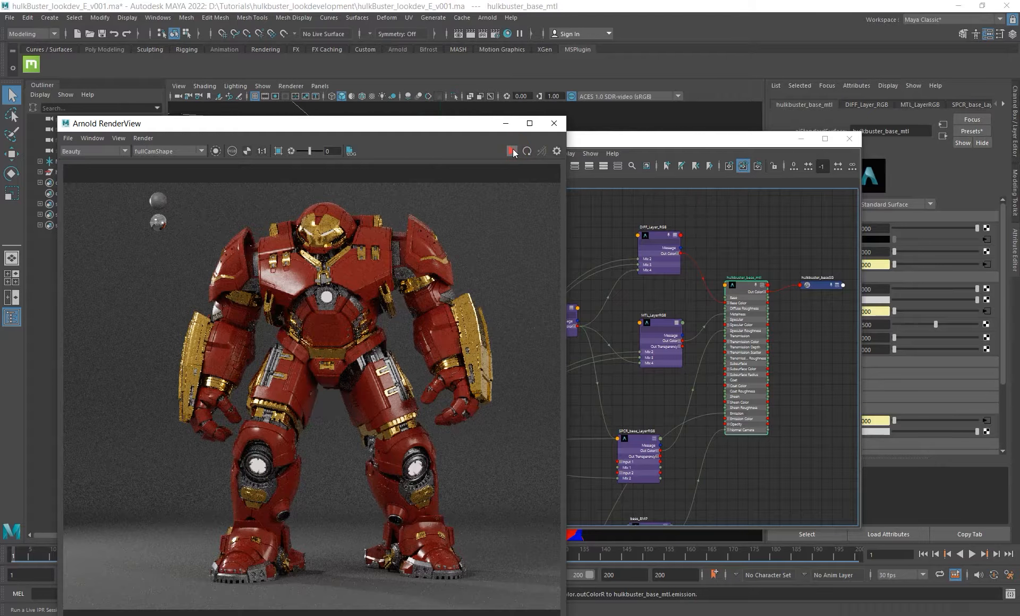
Examine the hulkbuster base node graph around hulkbuster_base_mtl, including its layer nodes and Emission inputs.
drag(697, 138, 709, 91)
alt+right_drag(692, 339, 547, 291)
alt+middle_drag(699, 364, 620, 330)
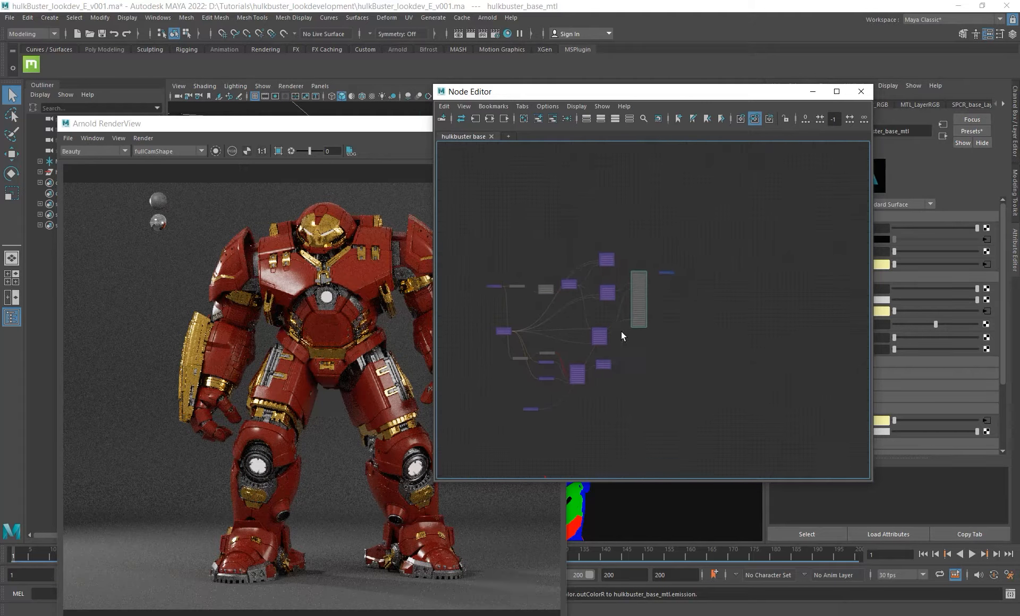
alt+right_drag(626, 375, 635, 390)
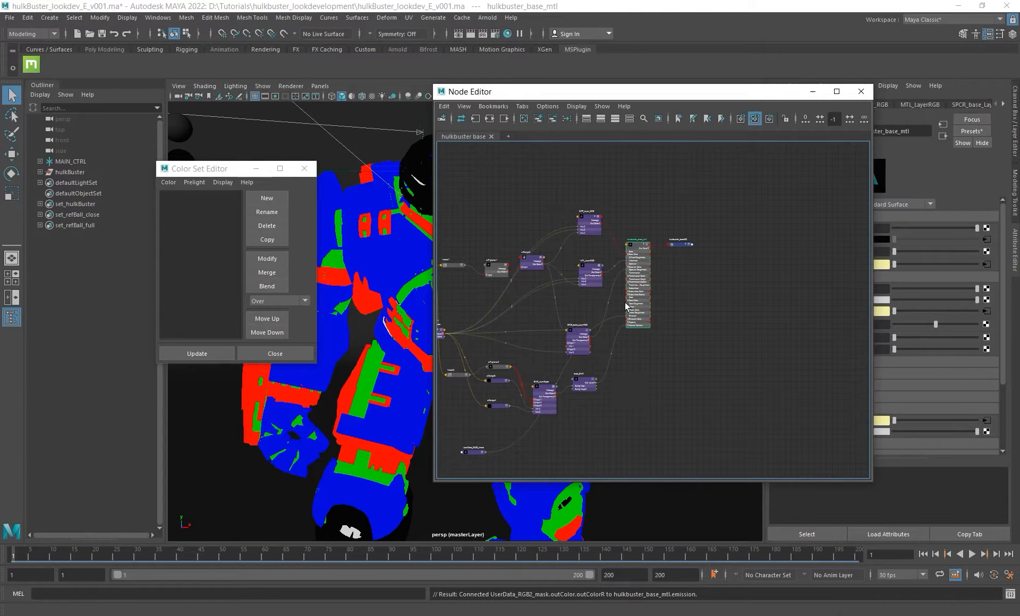
alt+right_drag(572, 253, 691, 305)
alt+right_drag(604, 307, 644, 362)
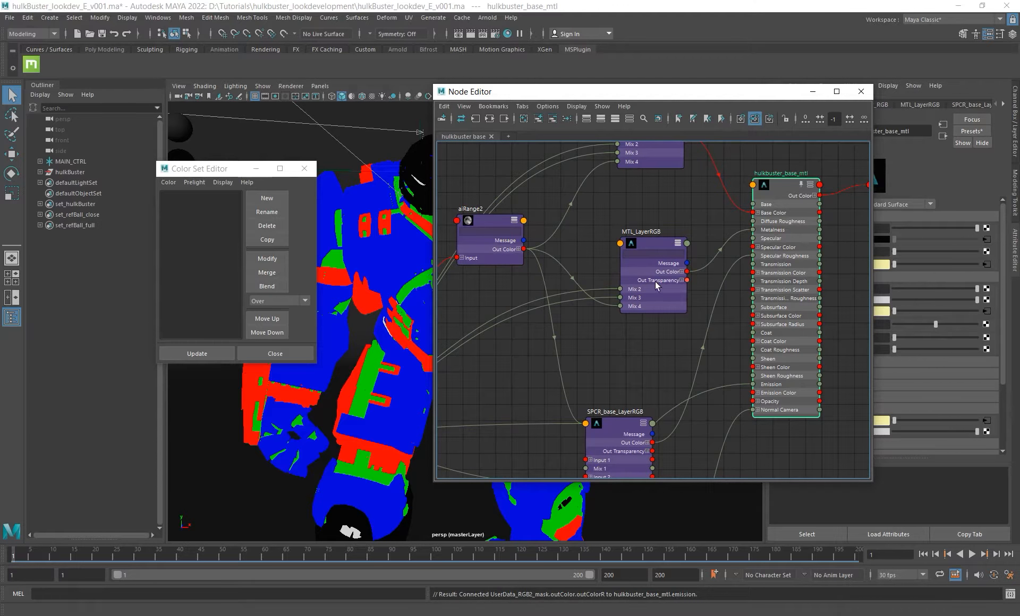
alt+middle_drag(616, 230, 549, 340)
alt+middle_drag(629, 326, 549, 259)
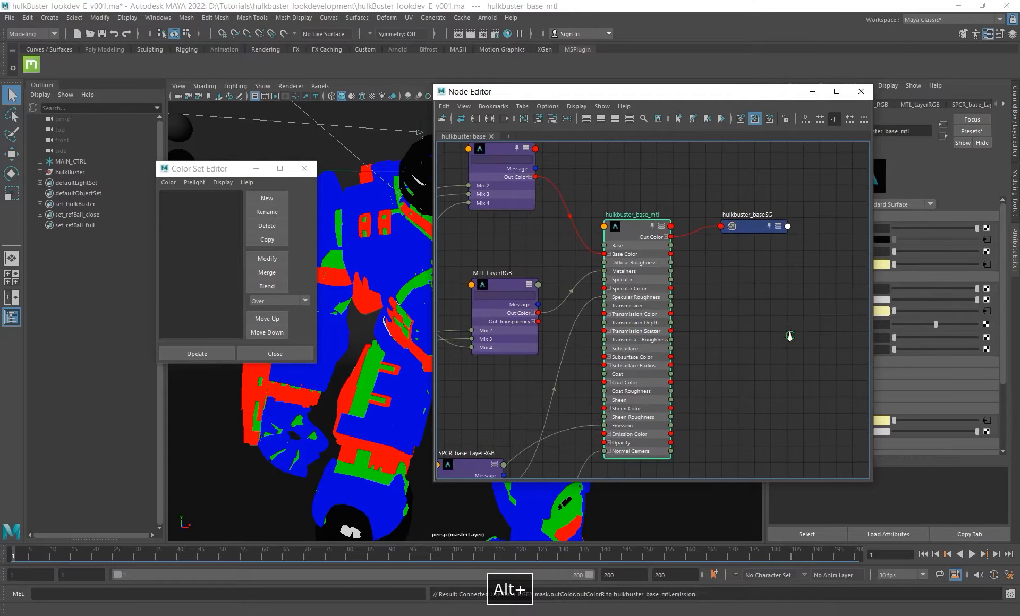
Create an aiLayerShader node in the empty area beside hulkbuster_base_mtl in the node graph.
alt+right_drag(790, 337, 743, 324)
alt+middle_drag(797, 337, 696, 309)
click(684, 304)
key(Tab)
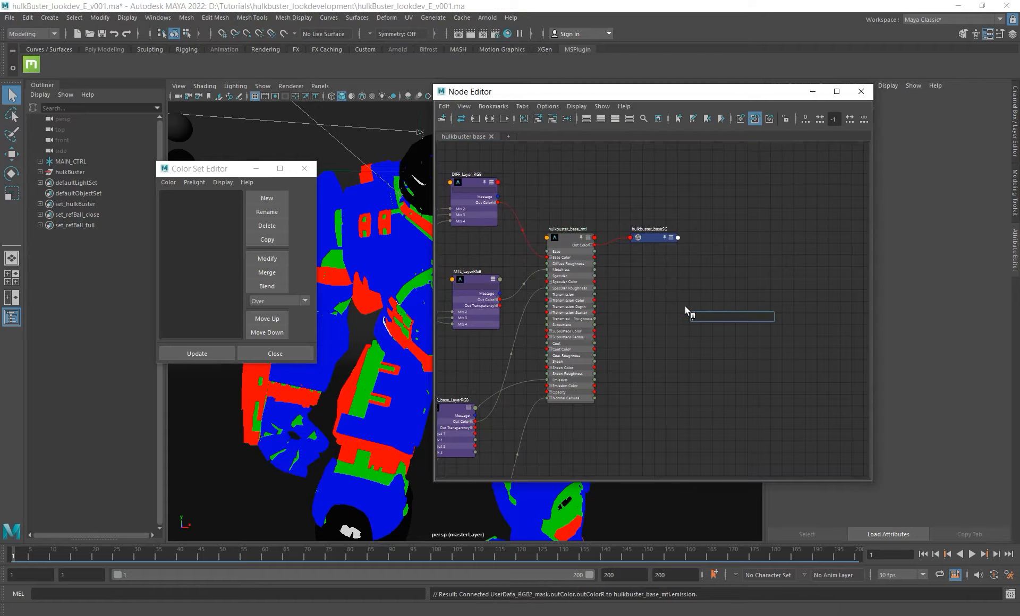
text(ailayer)
key(Down)
key(Down)
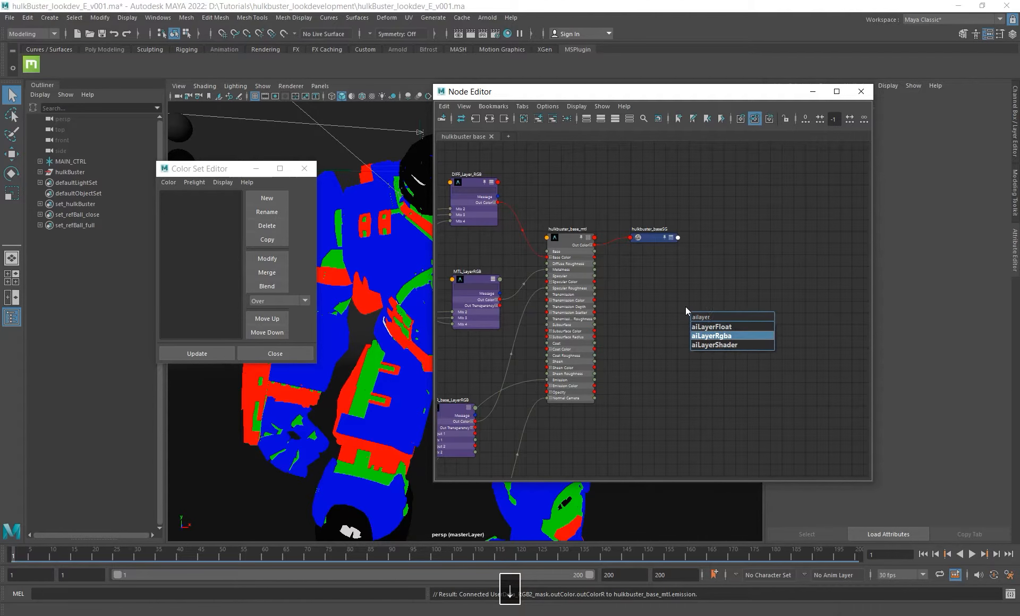
key(Down)
key(Return)
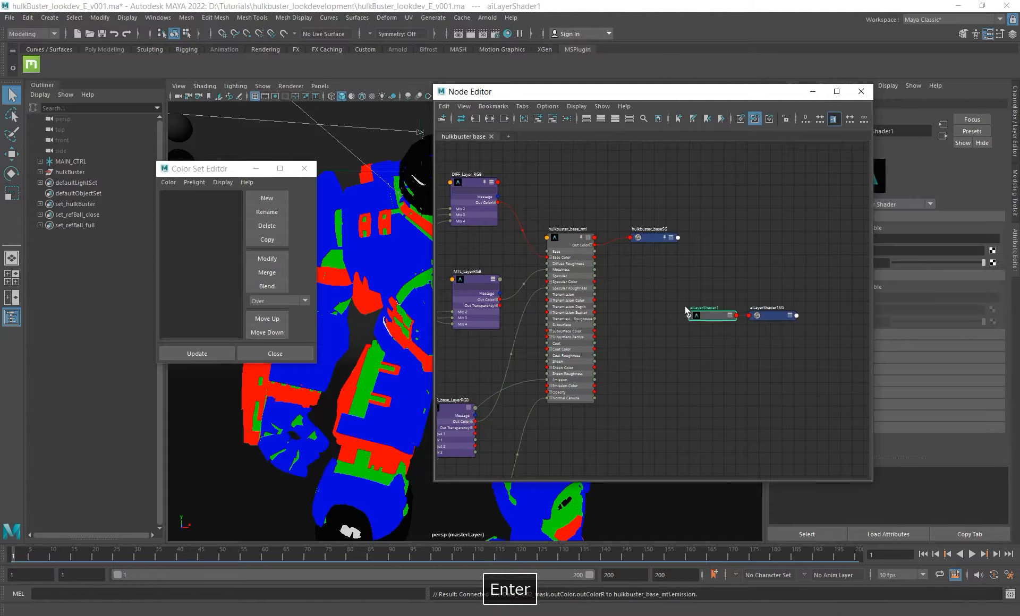
Rename the new aiLayerShader node as hulkbuster_layer_mtl.
alt+middle_drag(683, 289, 572, 336)
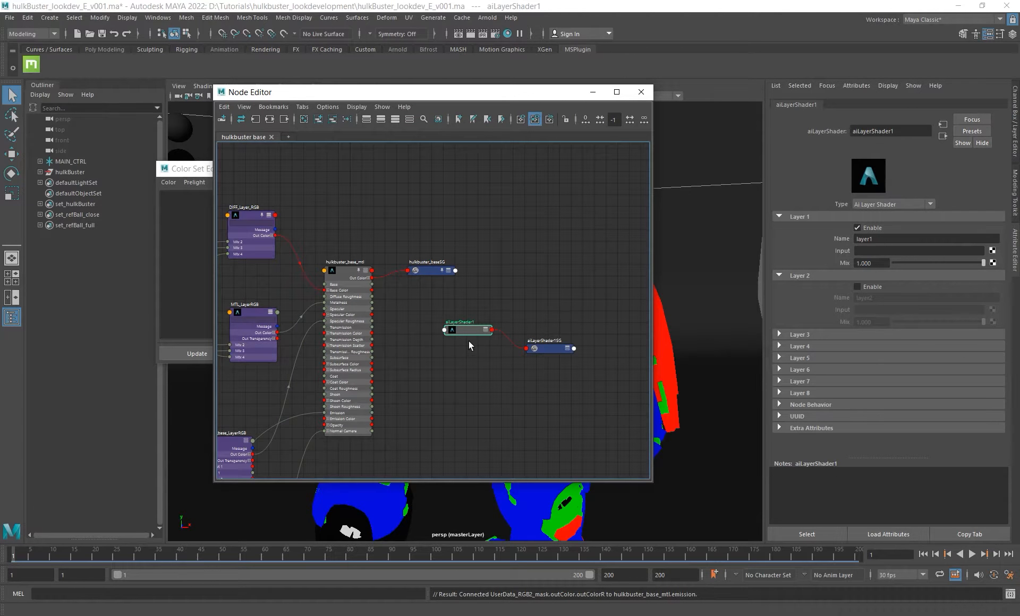
alt+middle_drag(468, 340, 456, 351)
alt+right_drag(447, 344, 507, 384)
alt+middle_drag(508, 383, 500, 387)
double_click(443, 331)
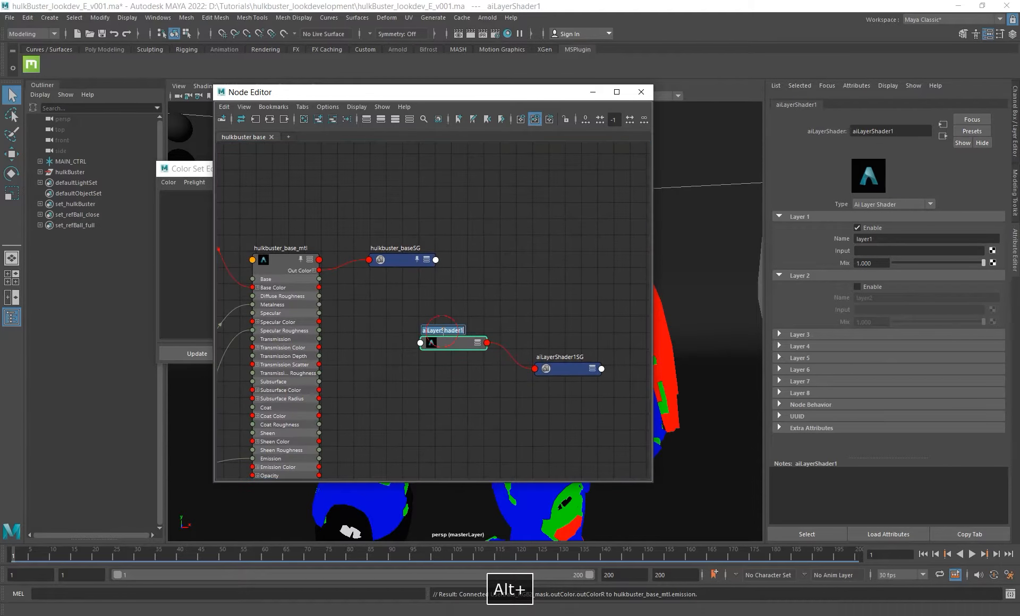
text(hulkb)
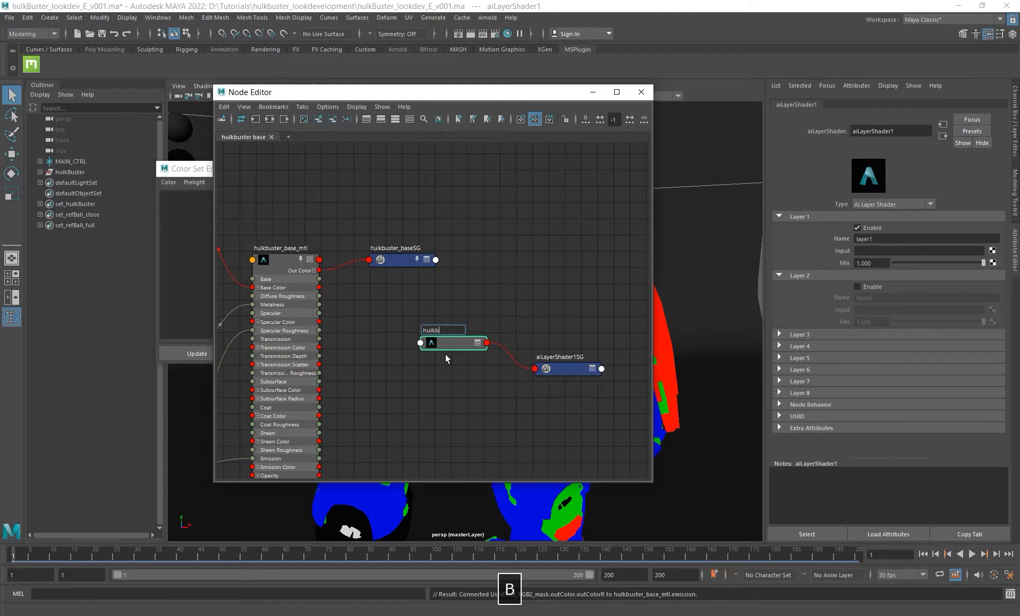
text(uster layer mtl)
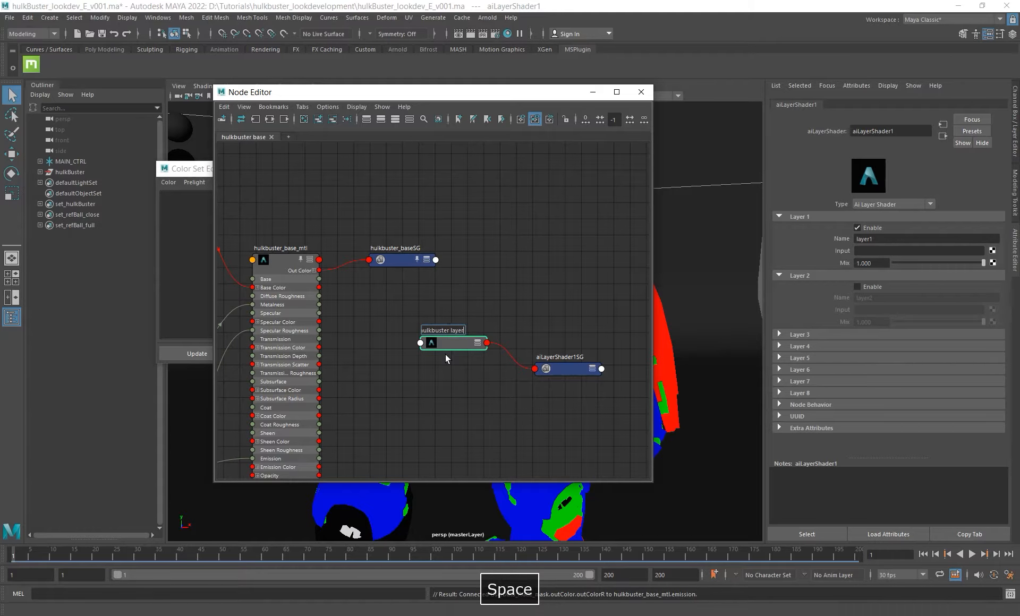
key(Return)
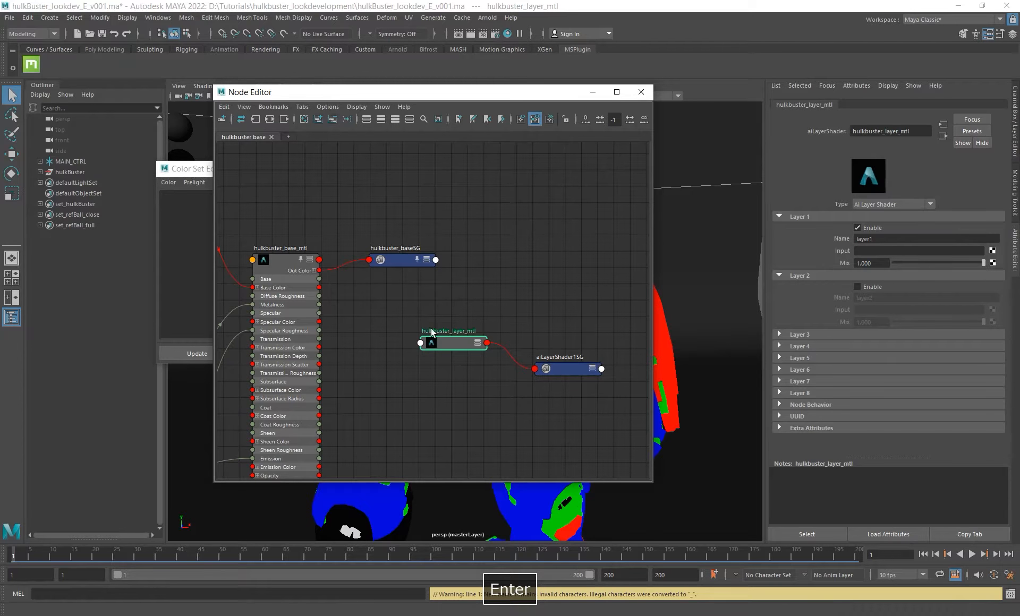
Rename the layer shader's shading group as hulkbuster_layerSG, reusing the hulkbuster_layer prefix from the shader's name.
double_click(463, 330)
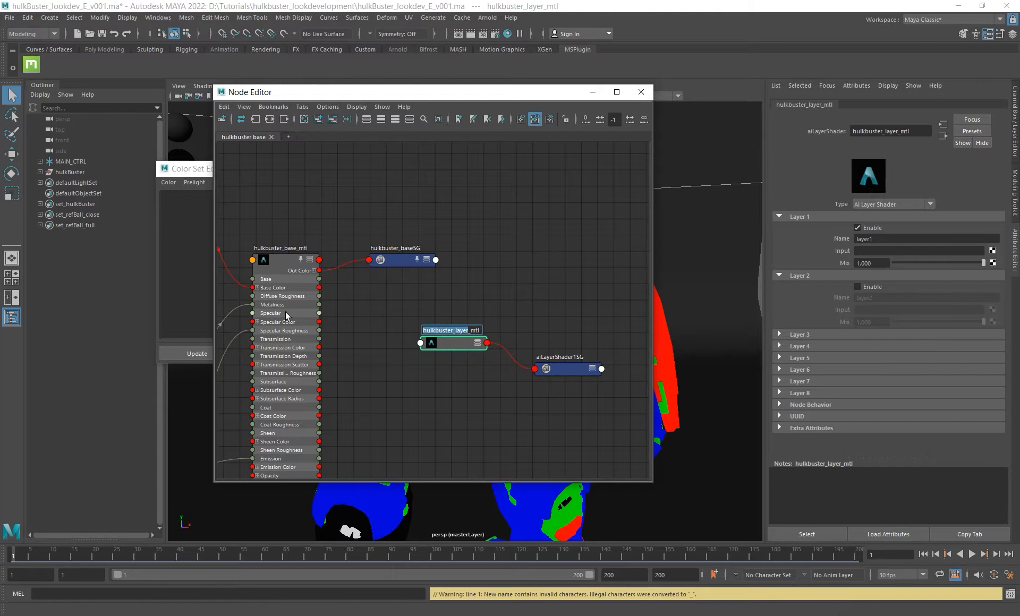
key(ctrl+c)
double_click(562, 356)
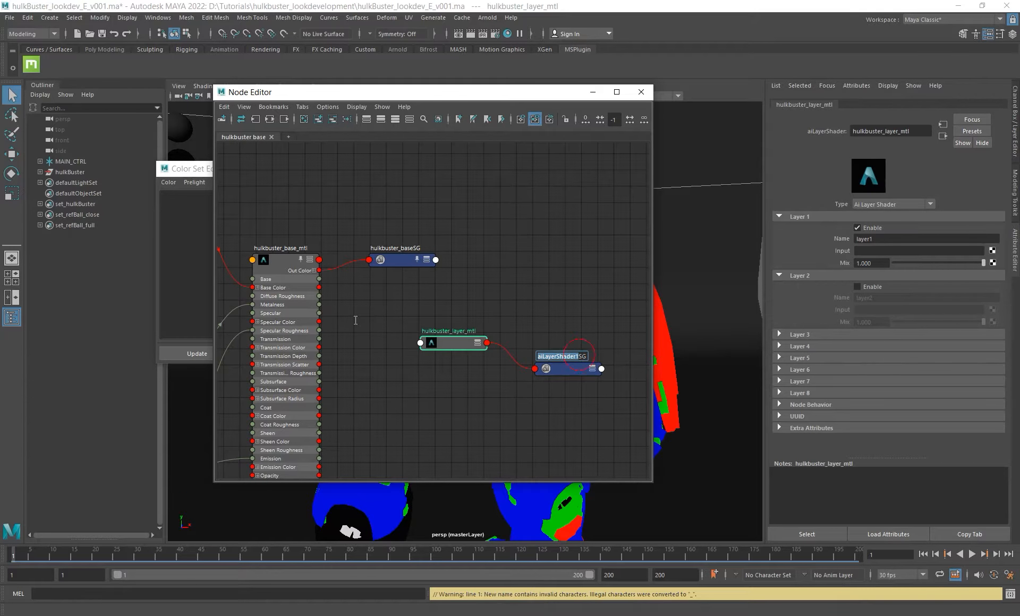
key(ctrl+v)
key(Return)
click(457, 347)
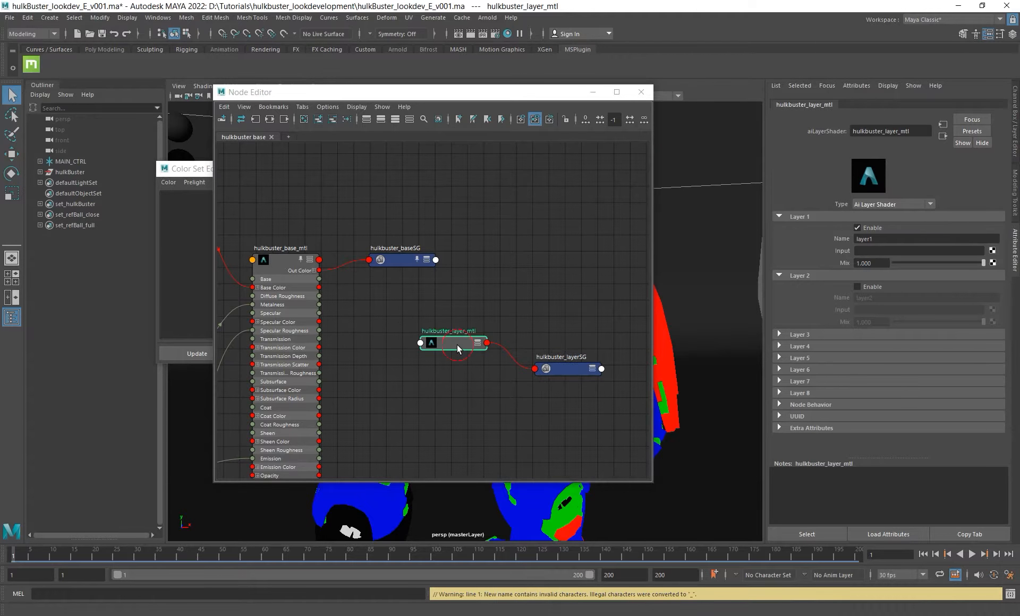
Compare the Name, Input and Mix attributes of hulkbuster_layer_mtl's layers with those of DIFF_Layer_RGB.
alt+right_drag(457, 348, 392, 333)
alt+middle_drag(392, 332, 446, 340)
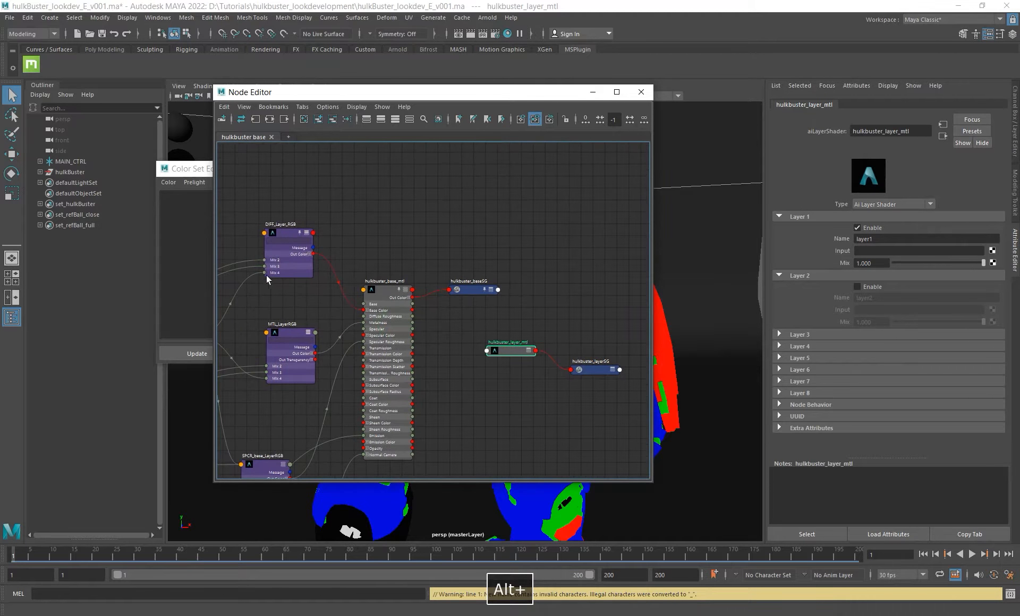
click(286, 263)
click(509, 355)
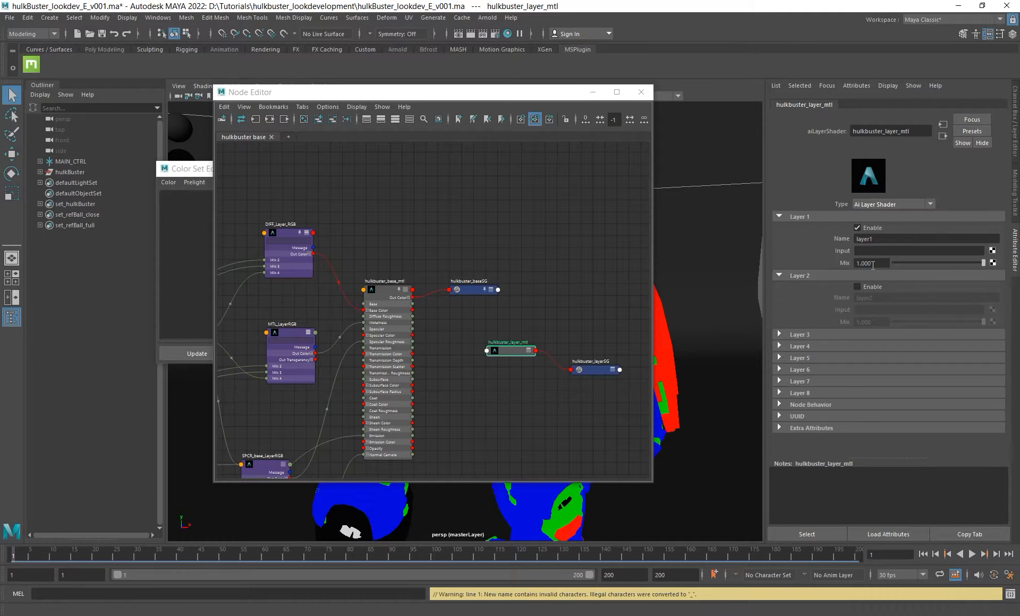
double_click(879, 240)
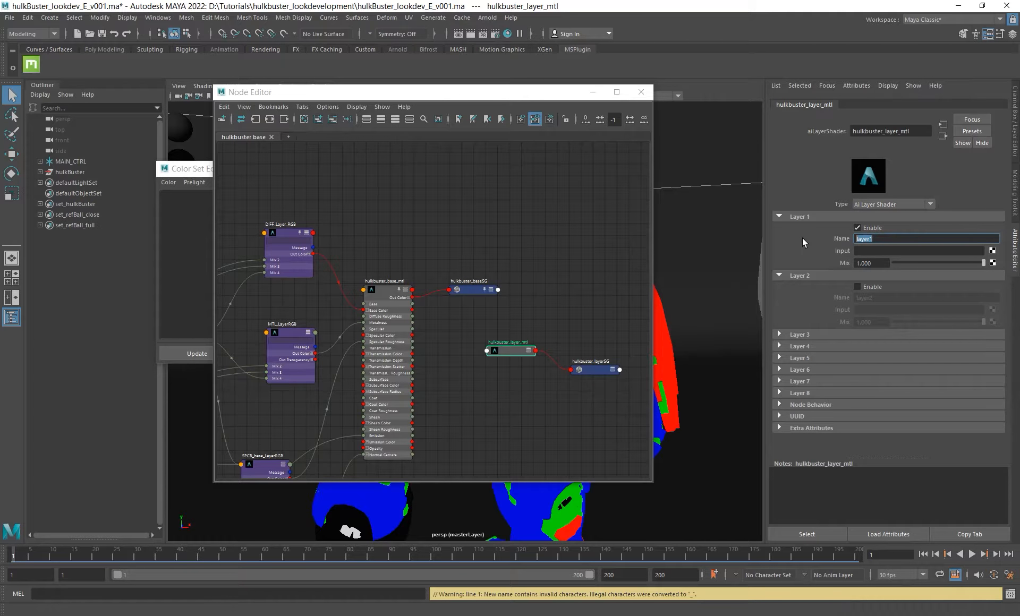
click(880, 263)
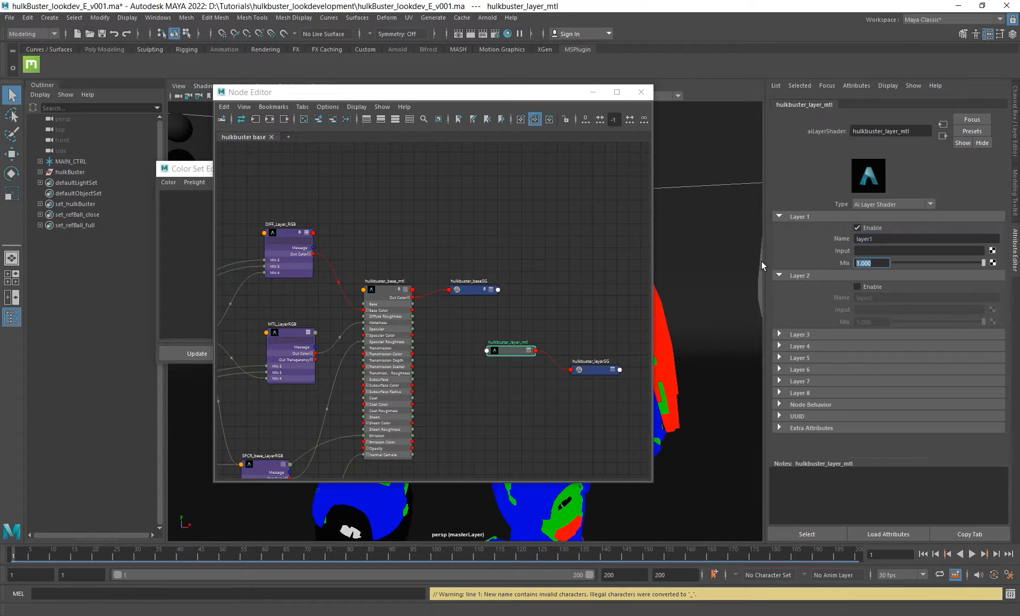
click(297, 258)
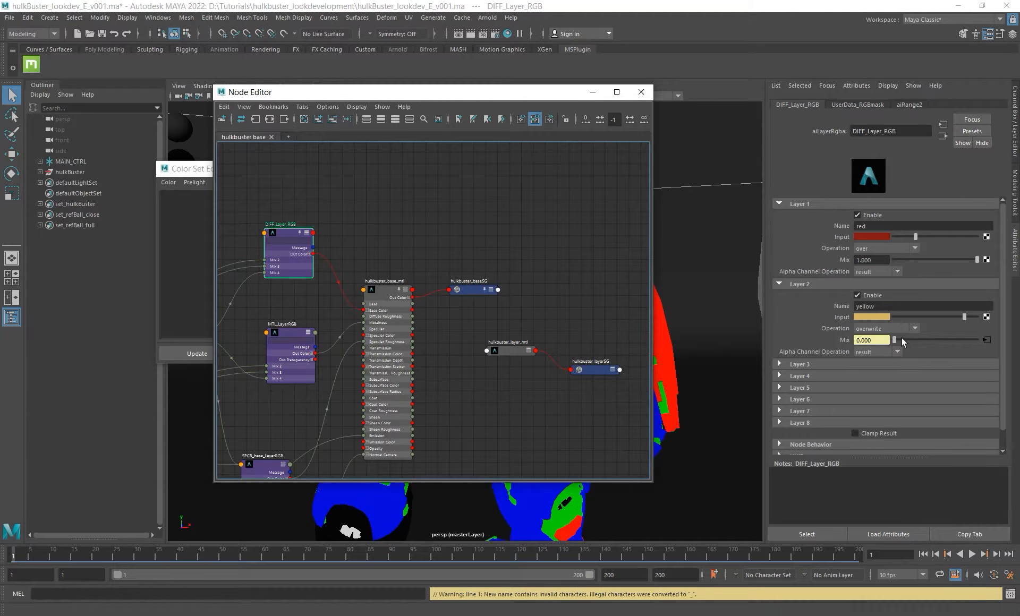
click(513, 352)
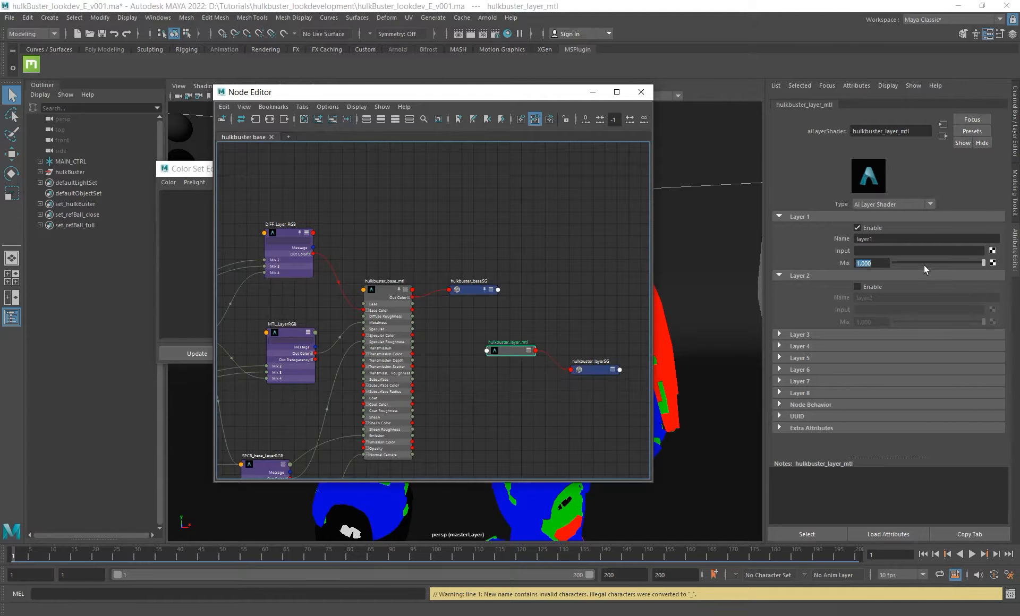
click(902, 263)
drag(881, 262, 1018, 275)
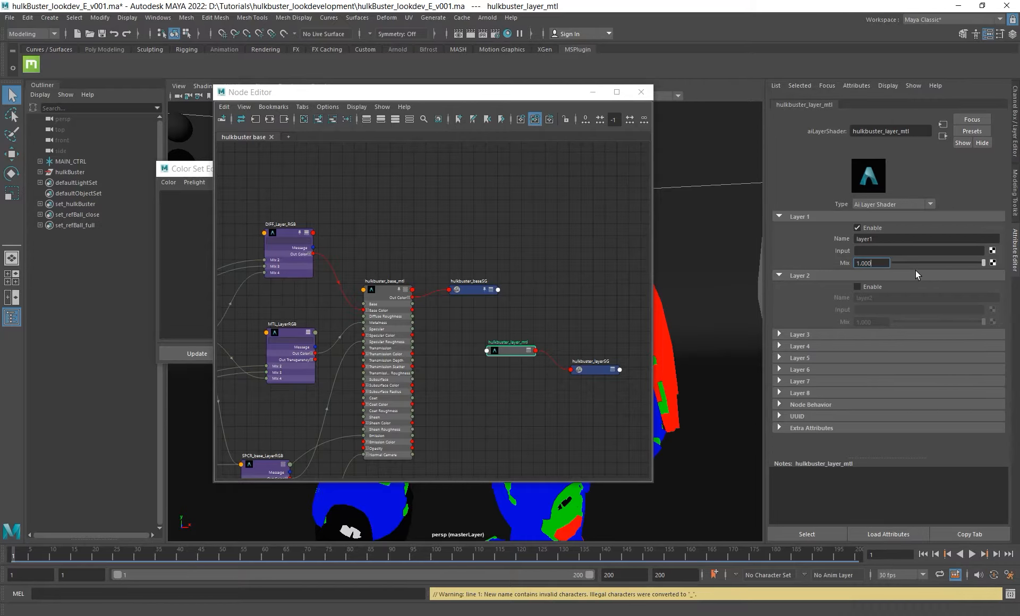
Name Layer 1 of hulkbuster_layer_mtl base and connect hulkbuster_base_mtl to its Input.
double_click(871, 239)
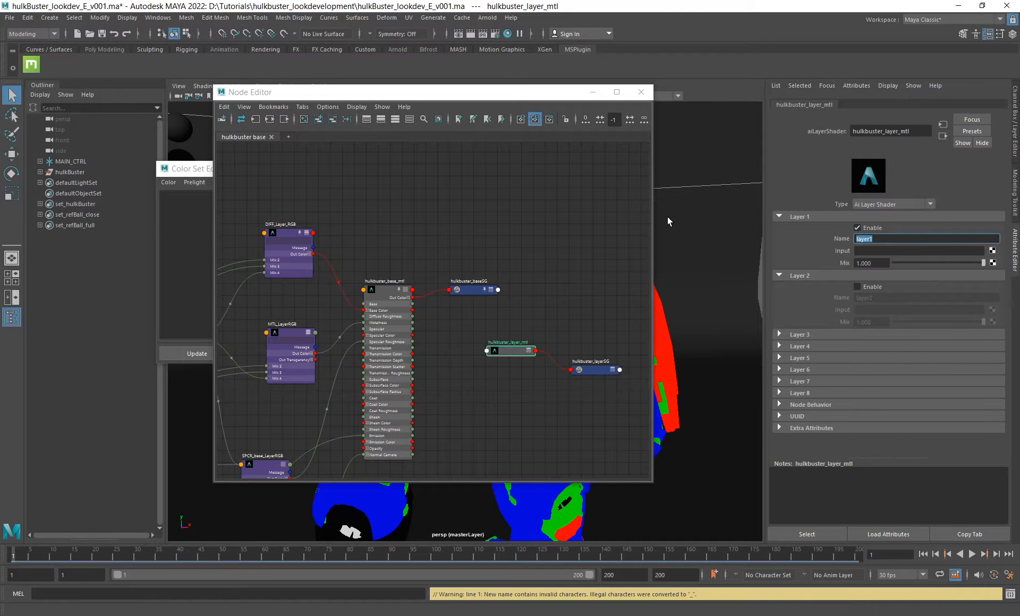
text(base)
key(Return)
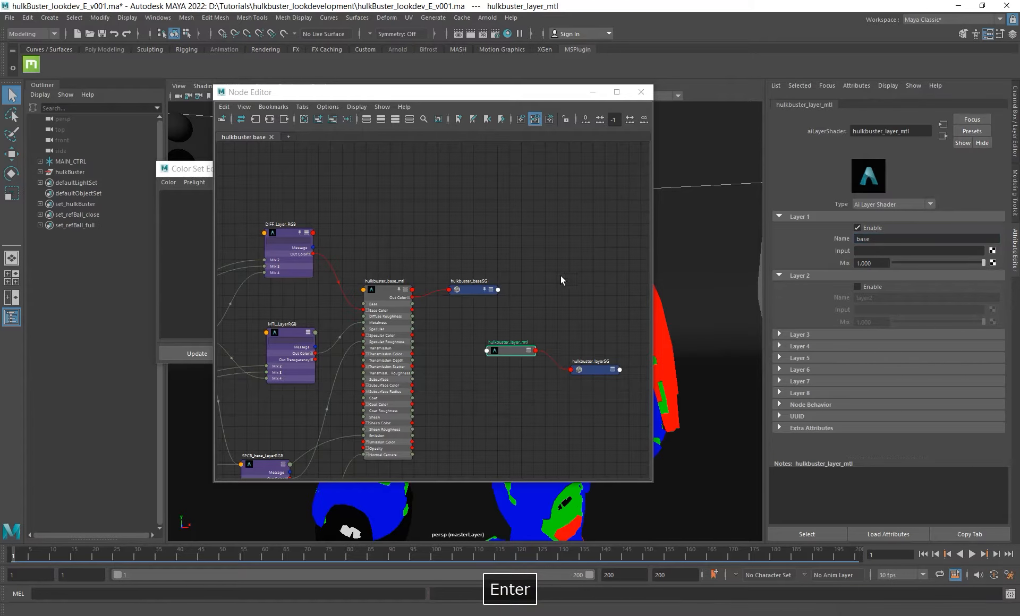
middle_drag(387, 336, 851, 250)
Move the hulkbuster_baseSG node farther away from hulkbuster_base_mtl to make room in the graph.
alt+middle_drag(525, 380, 488, 387)
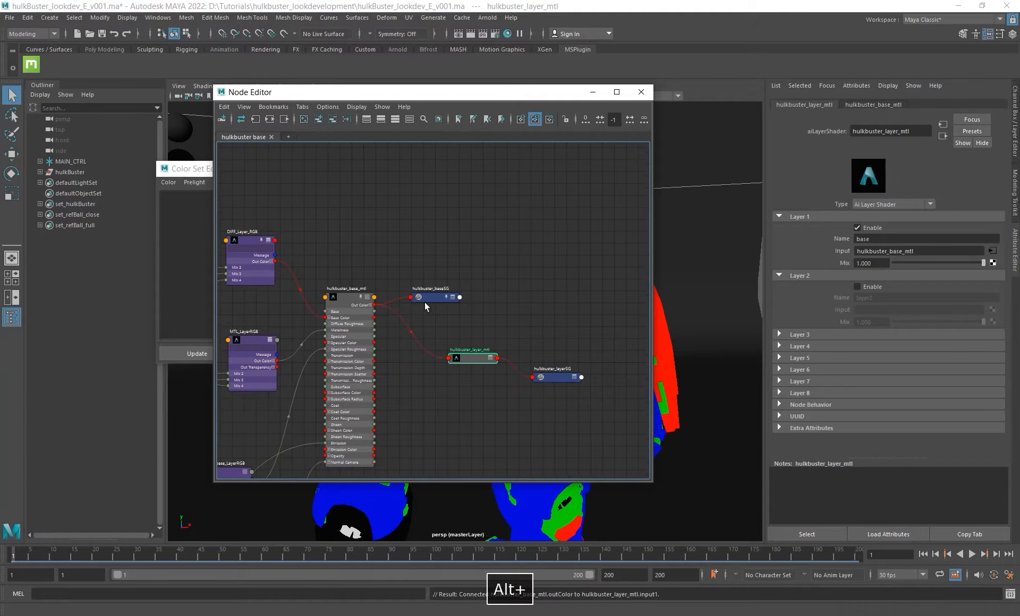
drag(430, 300, 597, 256)
alt+middle_drag(548, 328, 481, 339)
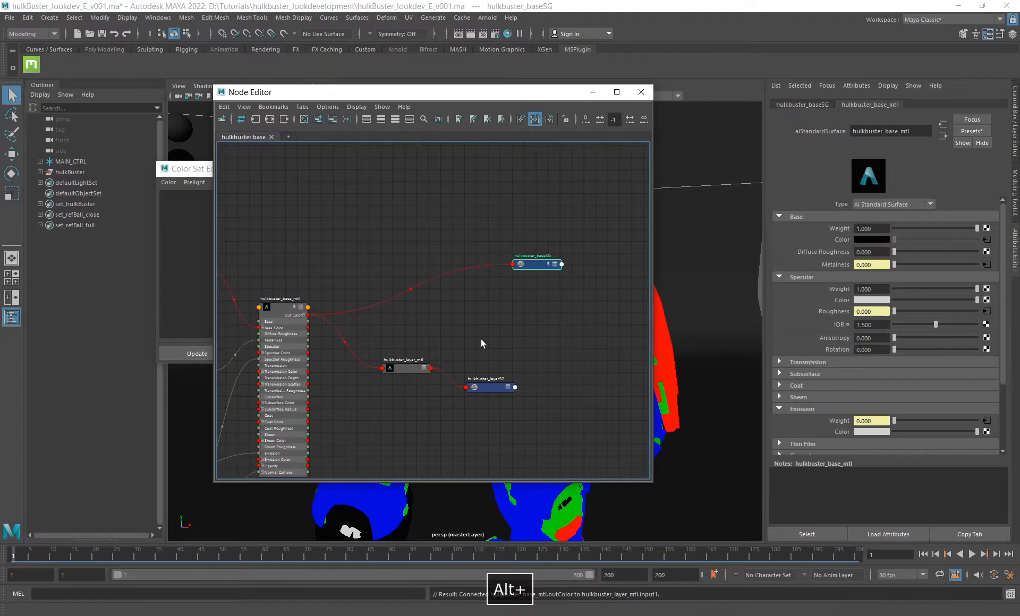
Uncover the character in the viewport and select the whole hulkBuster group through one of its meshes.
drag(499, 98, 243, 103)
alt+right_drag(577, 310, 501, 280)
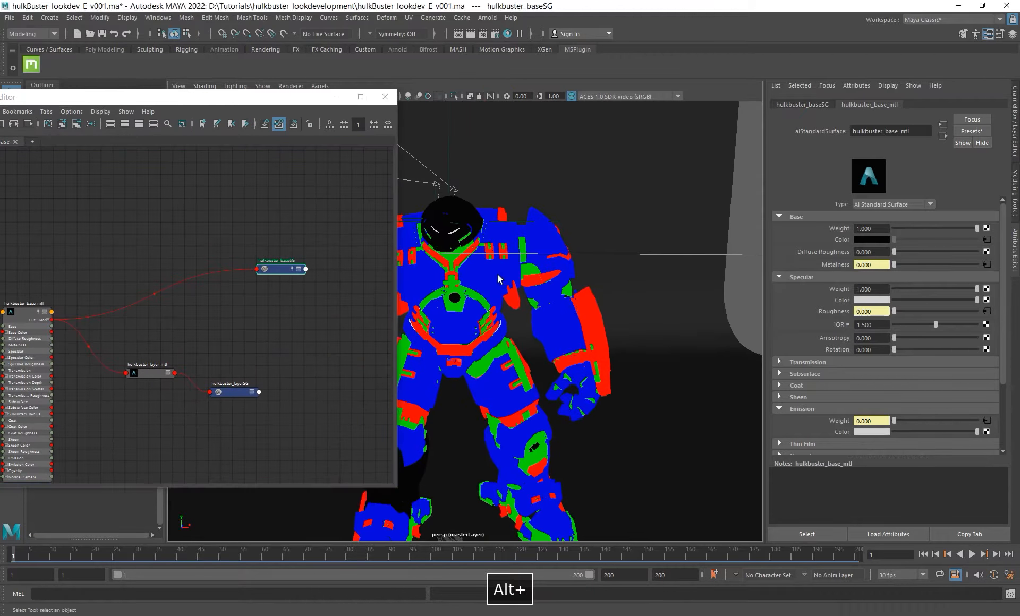
alt+middle_drag(501, 280, 577, 311)
alt+right_drag(576, 310, 483, 292)
alt+middle_drag(482, 292, 516, 302)
click(541, 324)
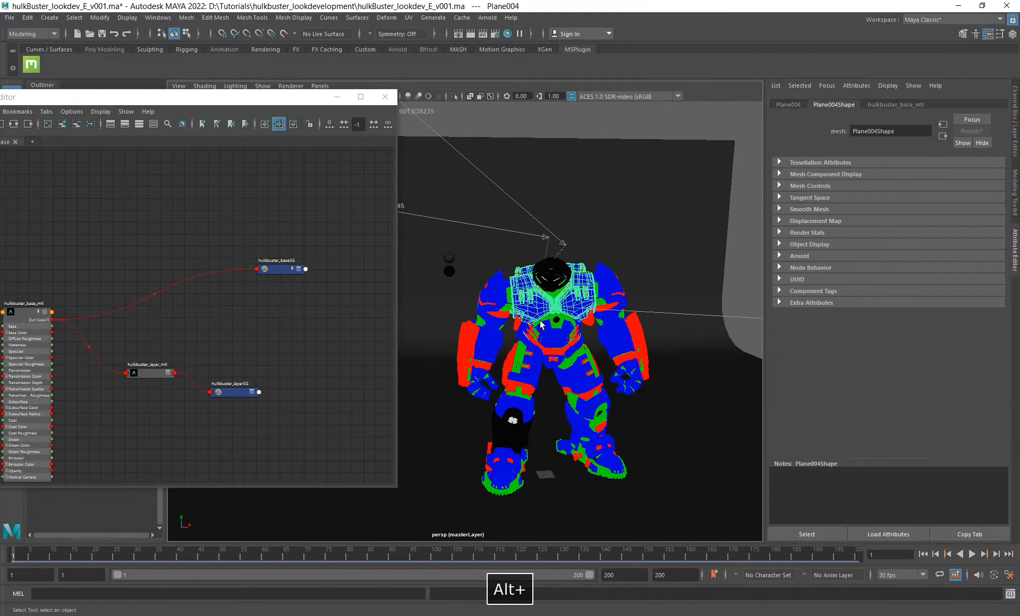
key(Up)
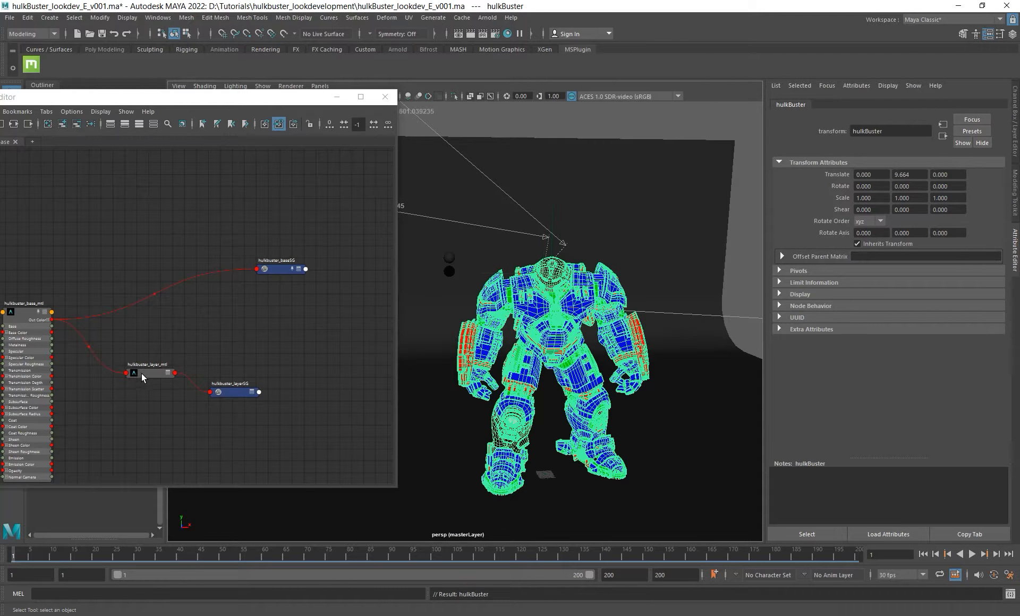
alt+middle_drag(187, 324, 224, 335)
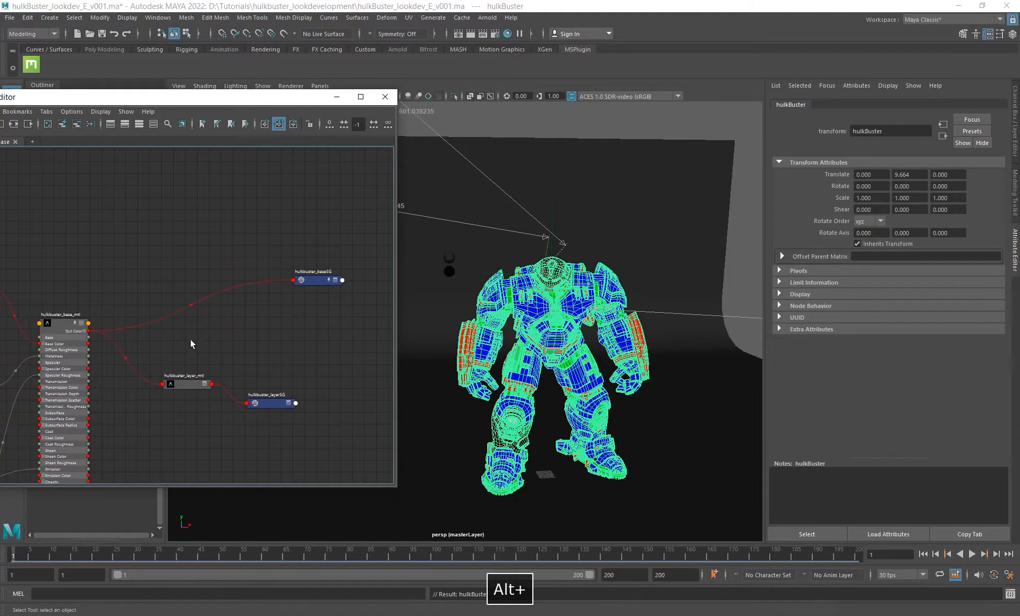
Set hulkbuster_layer_mtl as the Surface material of hulkbuster_baseSG and delete the redundant hulkbuster_layerSG.
click(315, 281)
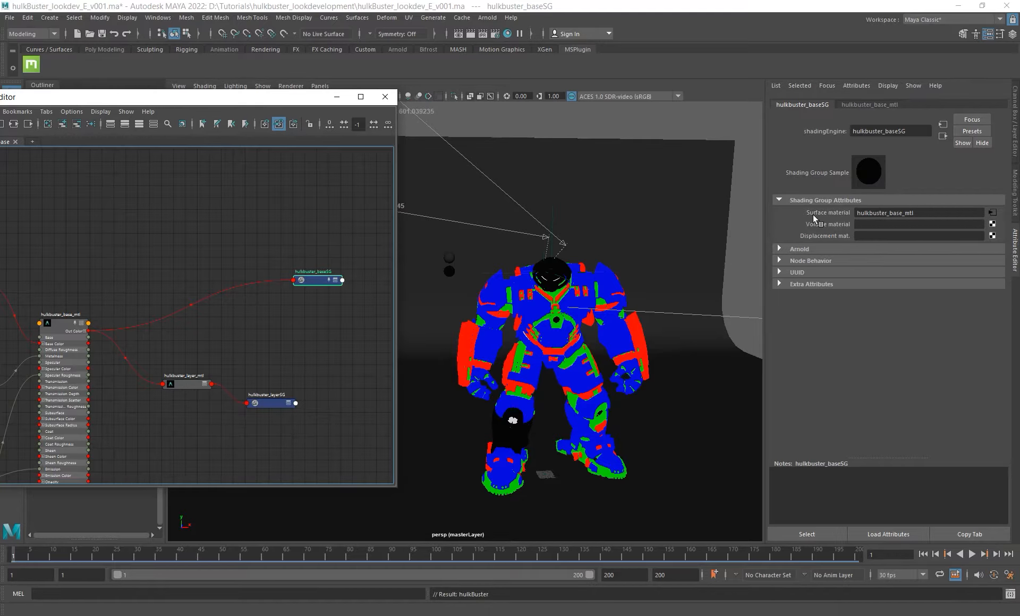
double_click(936, 213)
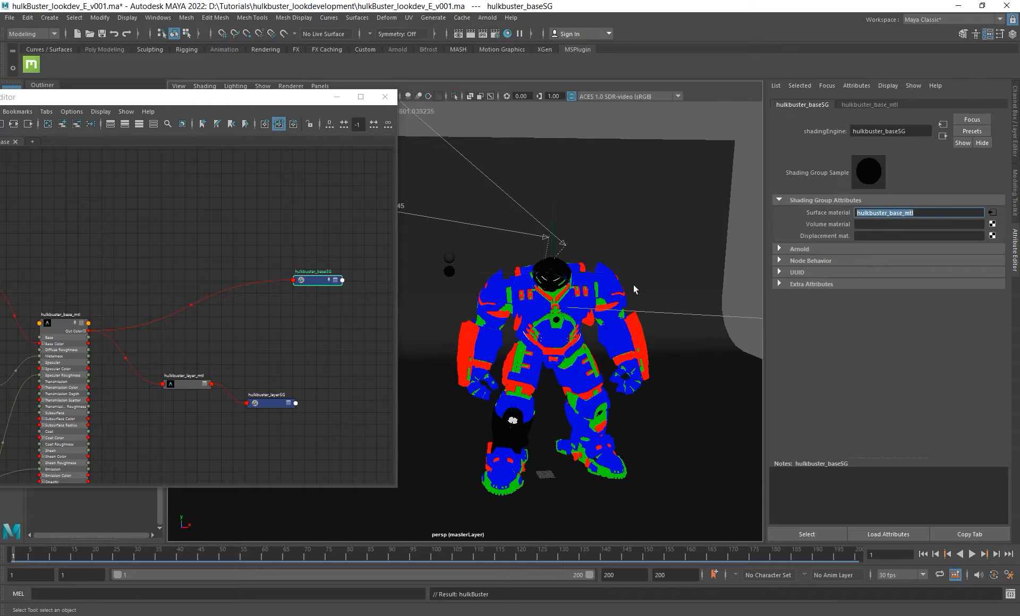
middle_drag(176, 389, 833, 218)
click(275, 405)
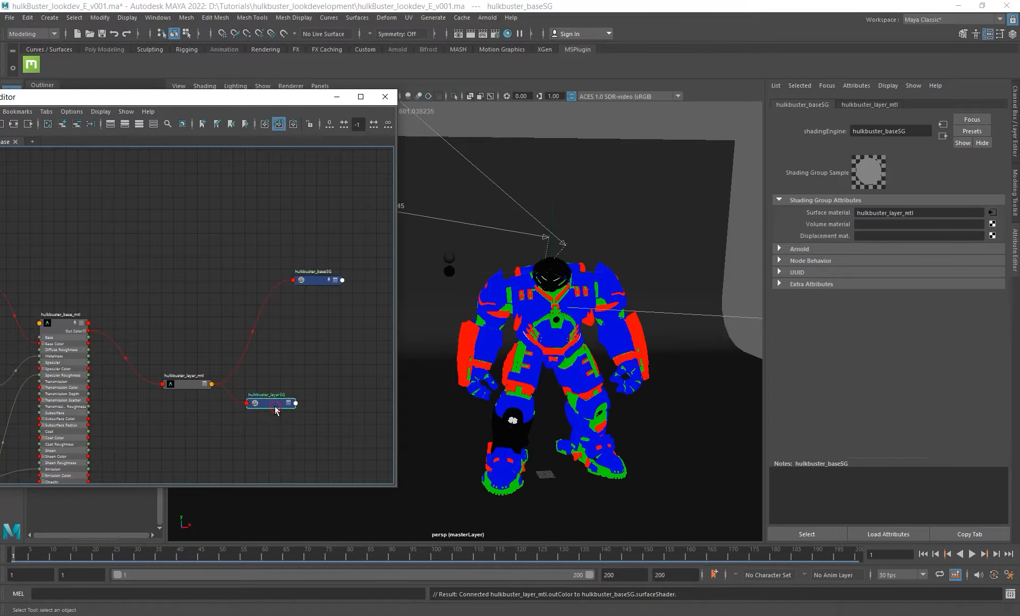
key(Delete)
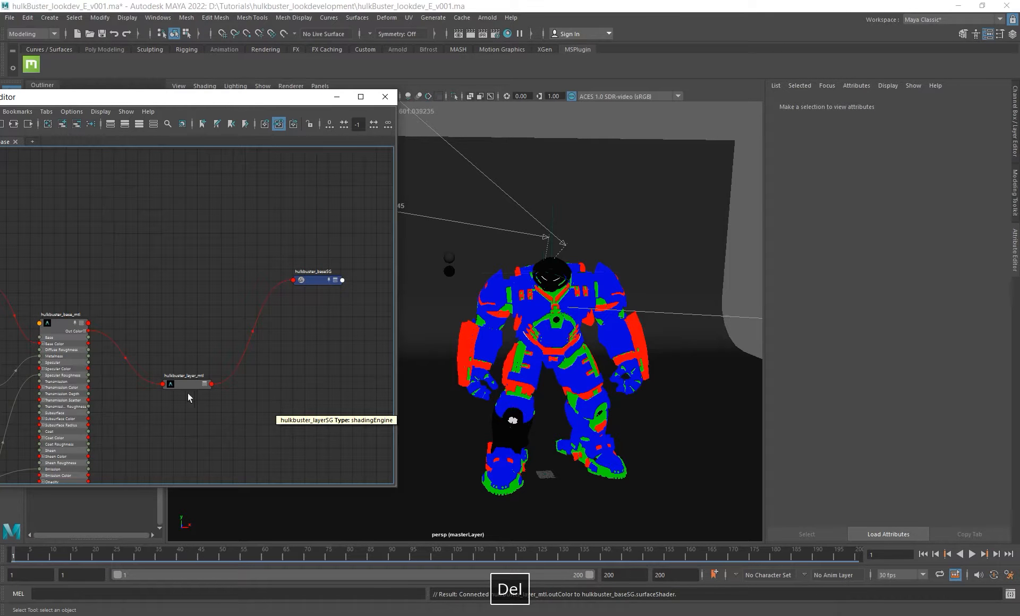
Arrange the hulkbuster_layer_mtl and hulkbuster_baseSG nodes in a row after hulkbuster_base_mtl.
drag(183, 382, 192, 292)
alt+middle_drag(205, 323, 270, 319)
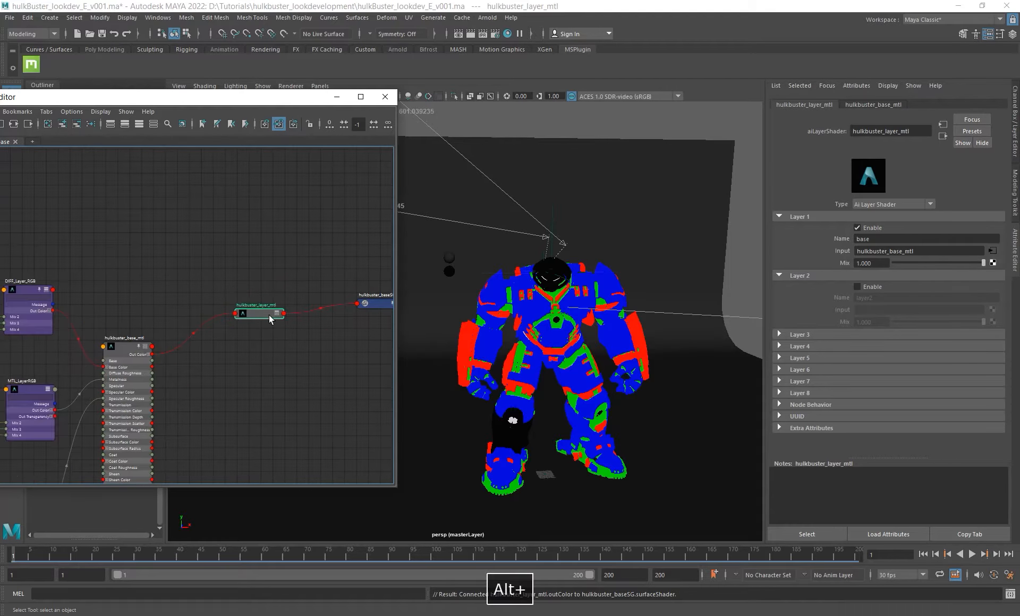
drag(270, 319, 288, 356)
alt+middle_drag(261, 356, 219, 361)
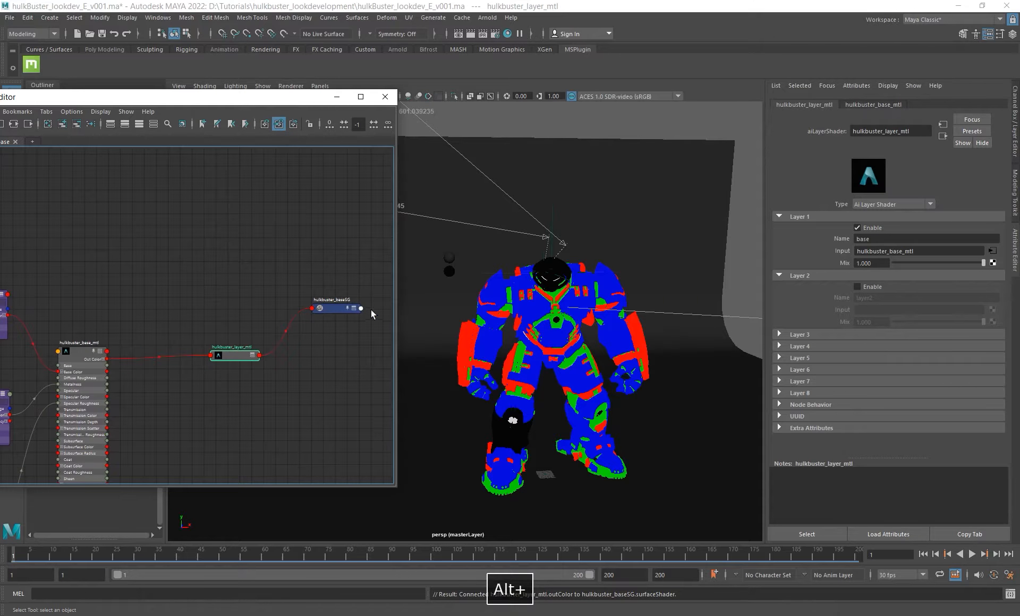
drag(333, 305, 358, 322)
alt+middle_drag(224, 392, 265, 321)
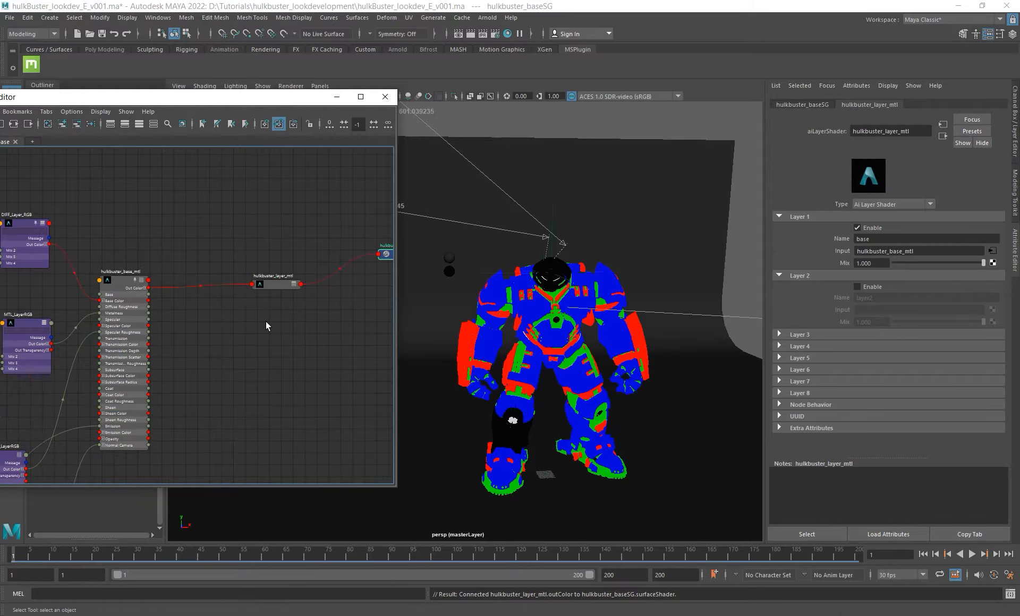
Create an aiStandardSurface shader and place it with its shading group in the empty area below hulkbuster_base_mtl.
alt+right_drag(286, 342, 223, 399)
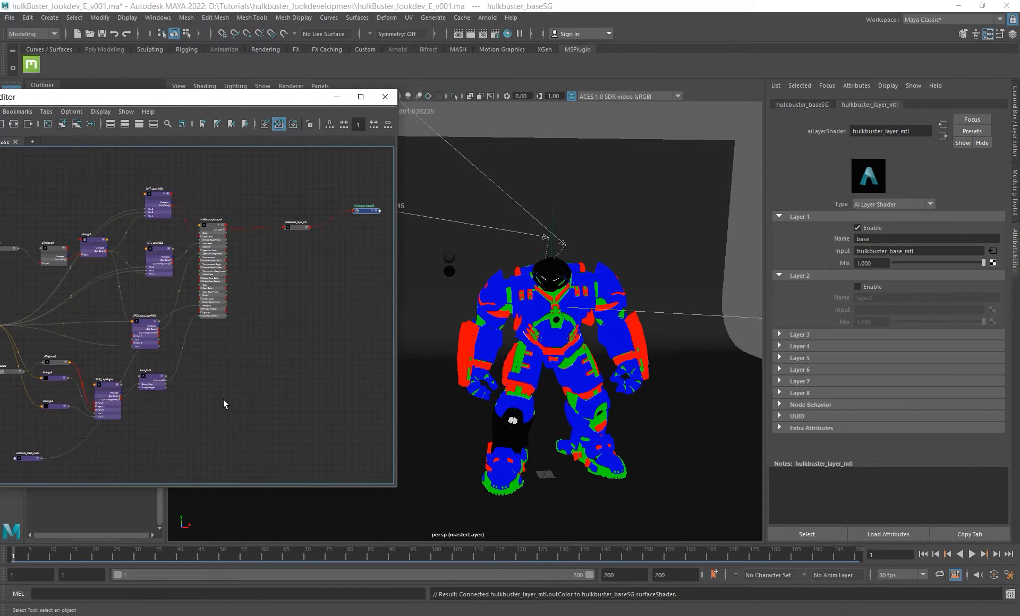
key(Tab)
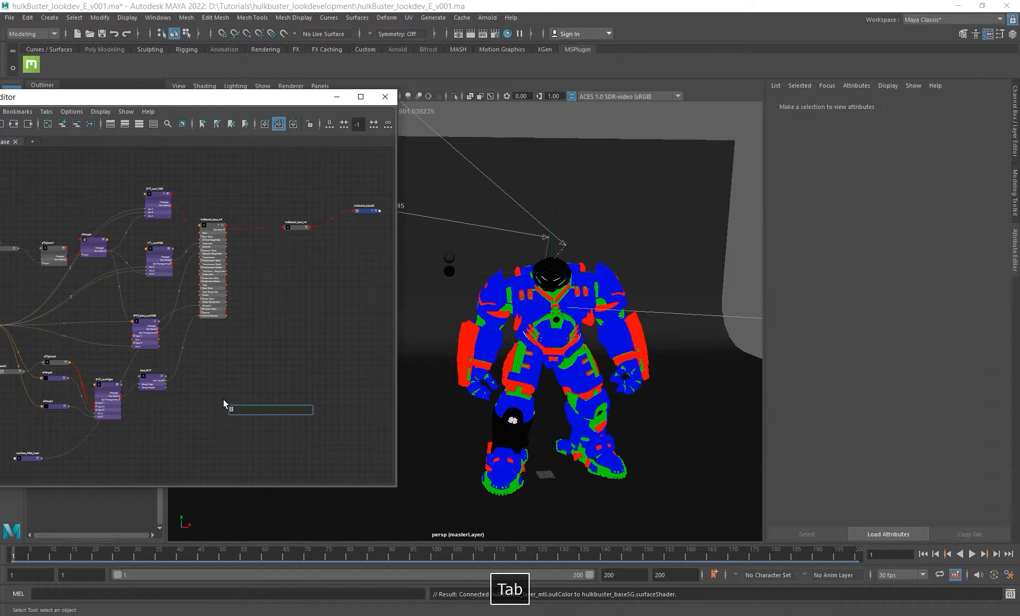
text(aista)
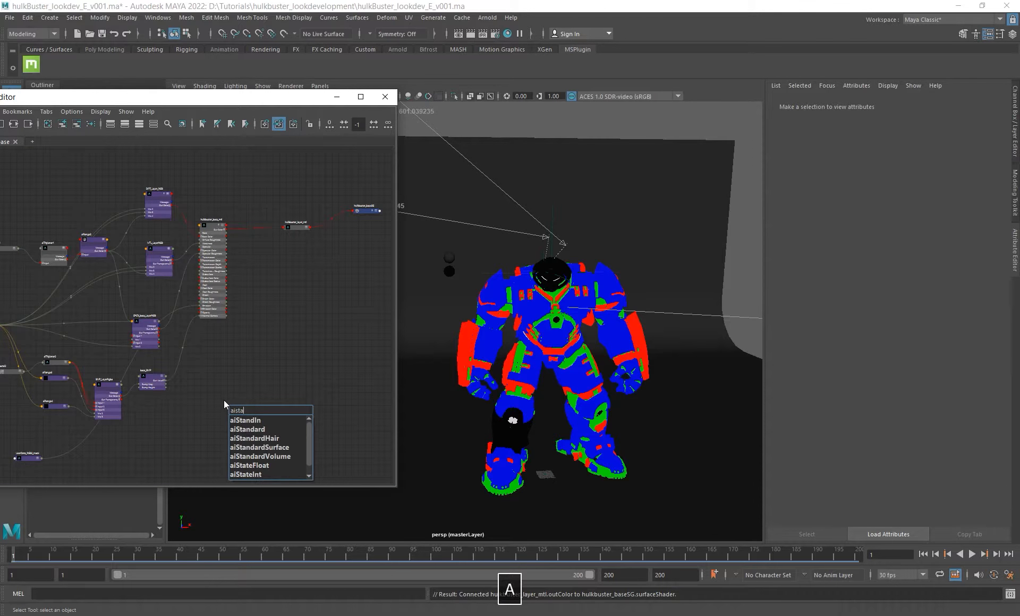
text(n)
key(Down)
key(Down)
key(Down)
key(Down)
key(Return)
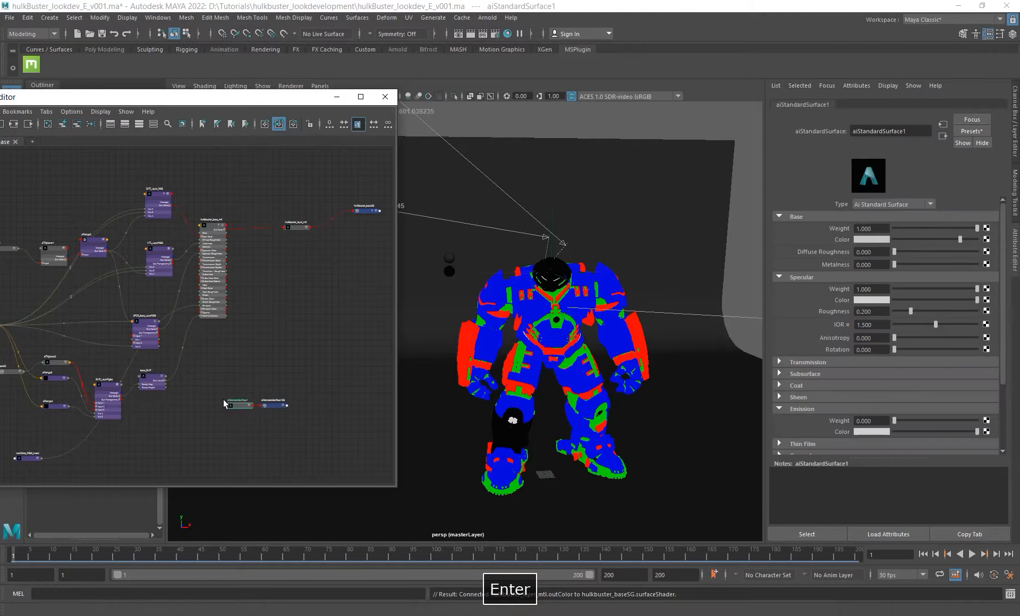
click(242, 404)
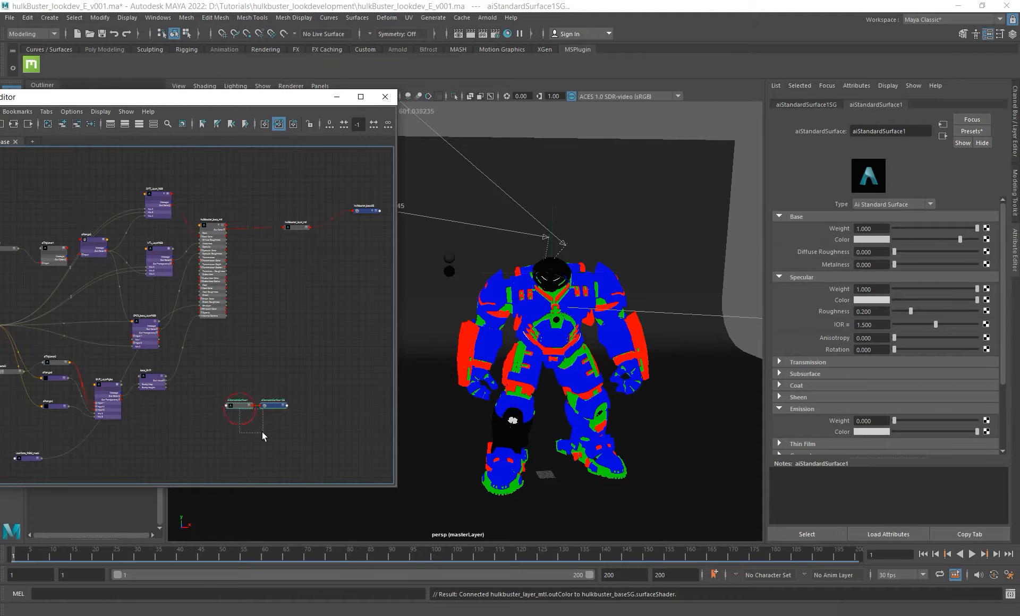
mouse_move(263, 432)
mouse_down()
mouse_move(269, 399)
mouse_move(256, 432)
mouse_up()
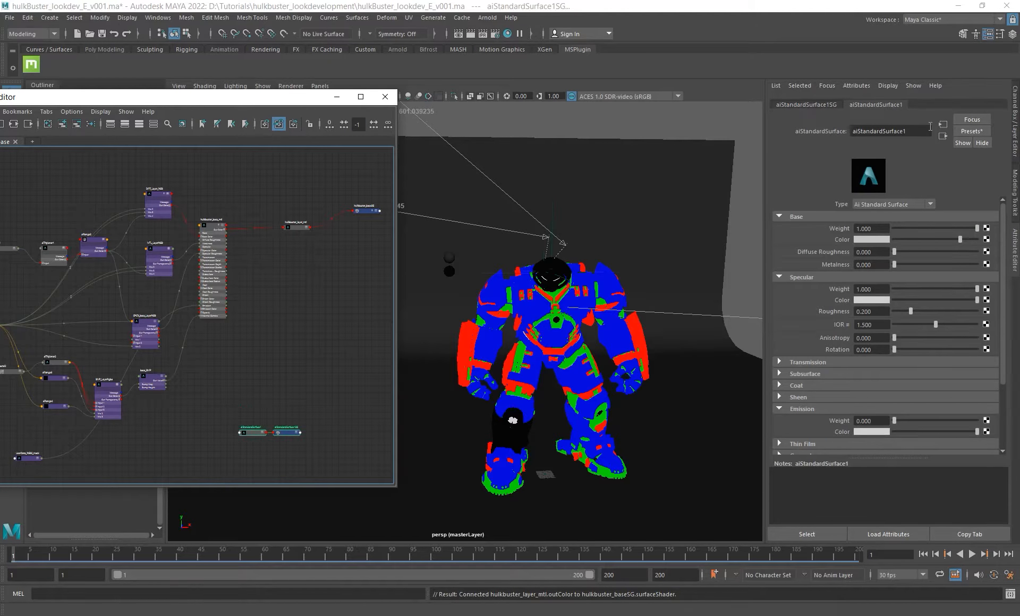
Rename the new shader edgewear_mtl and its shading group edgewearSG, and space the two nodes apart.
double_click(914, 130)
text(ed)
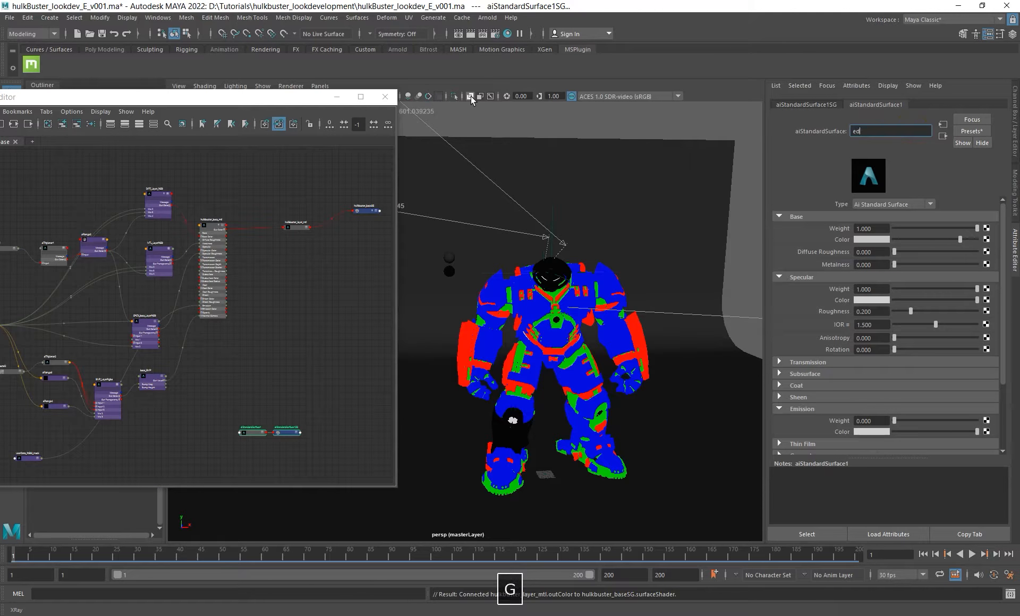
text(gewar mtl)
key(Return)
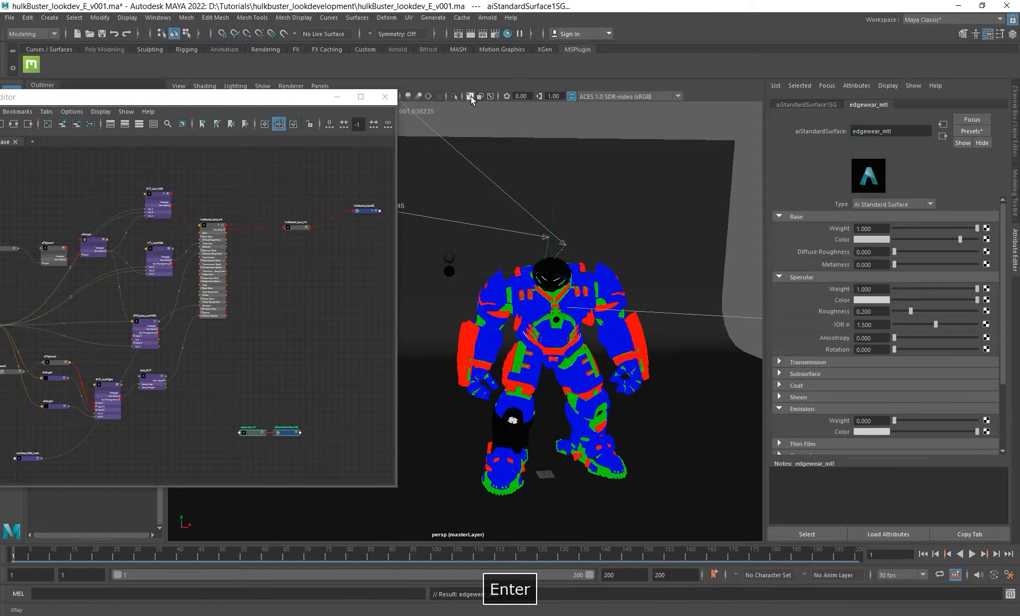
drag(239, 430, 247, 425)
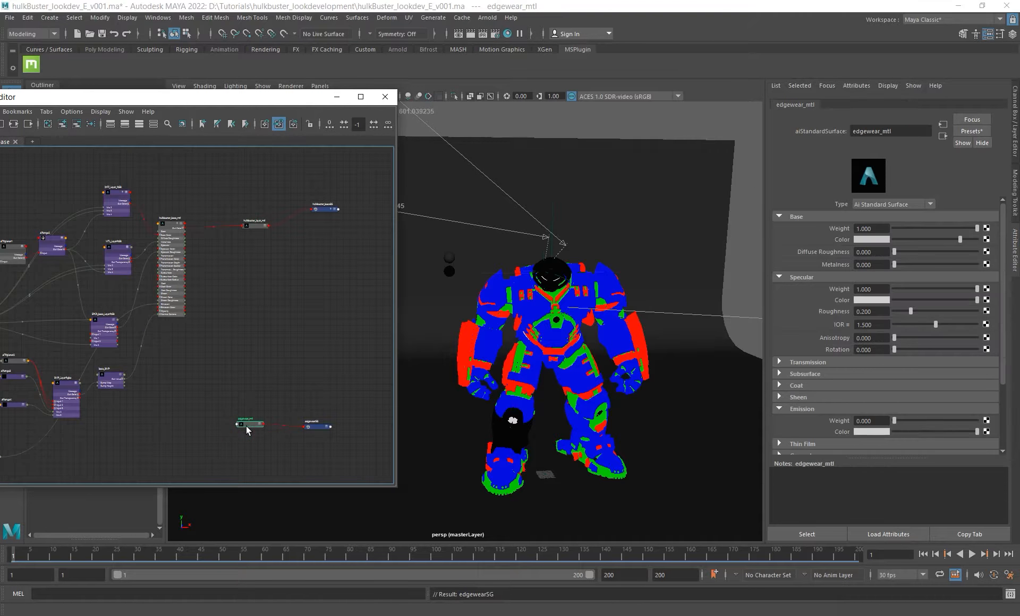
Enable Layer 2 of hulkbuster_layer_mtl under the name edgewear, with edgewear_mtl as its input.
click(257, 226)
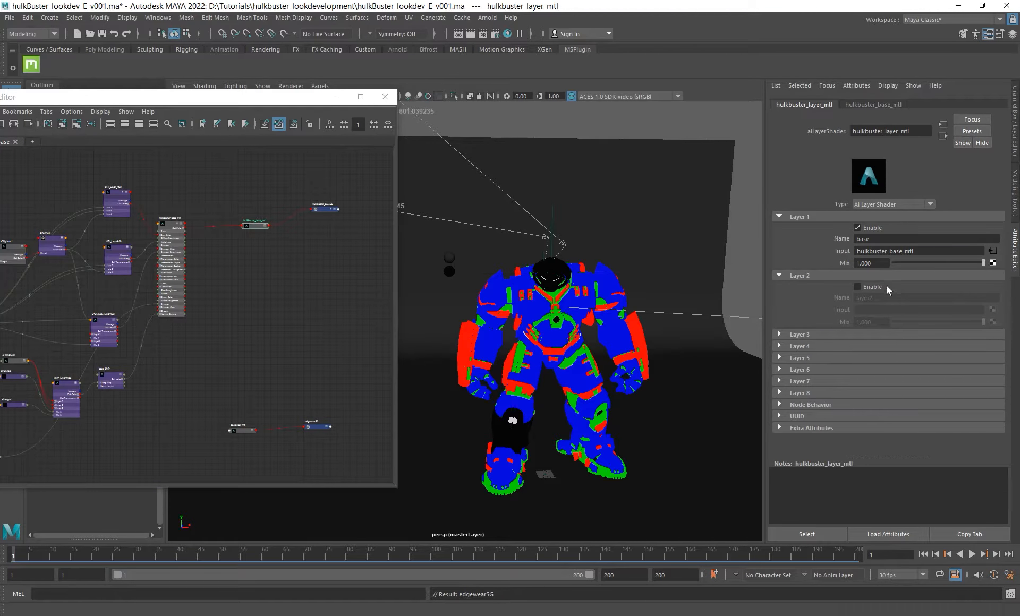
click(871, 287)
click(888, 298)
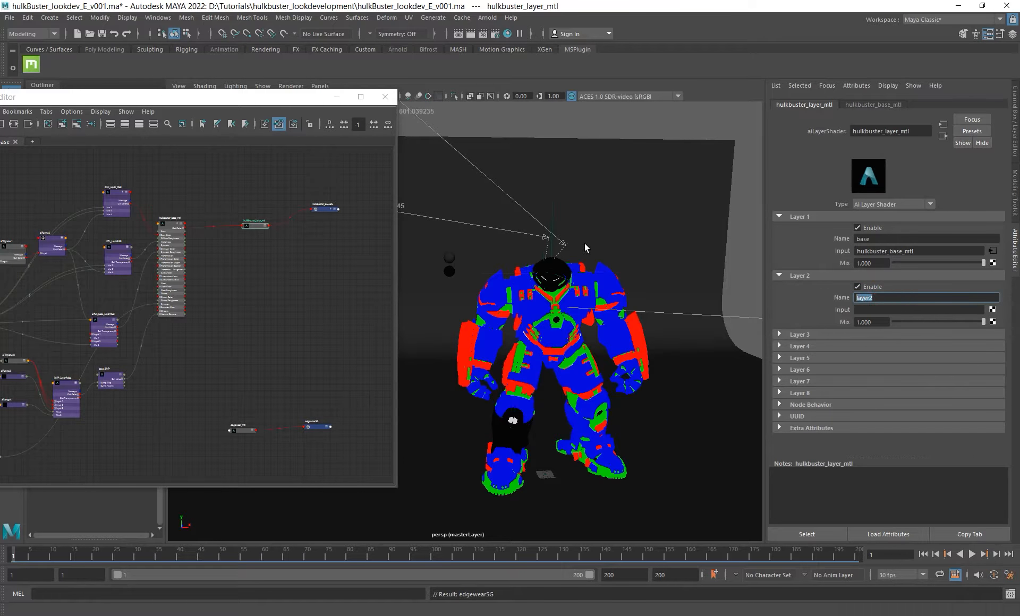
alt+middle_drag(277, 339, 277, 332)
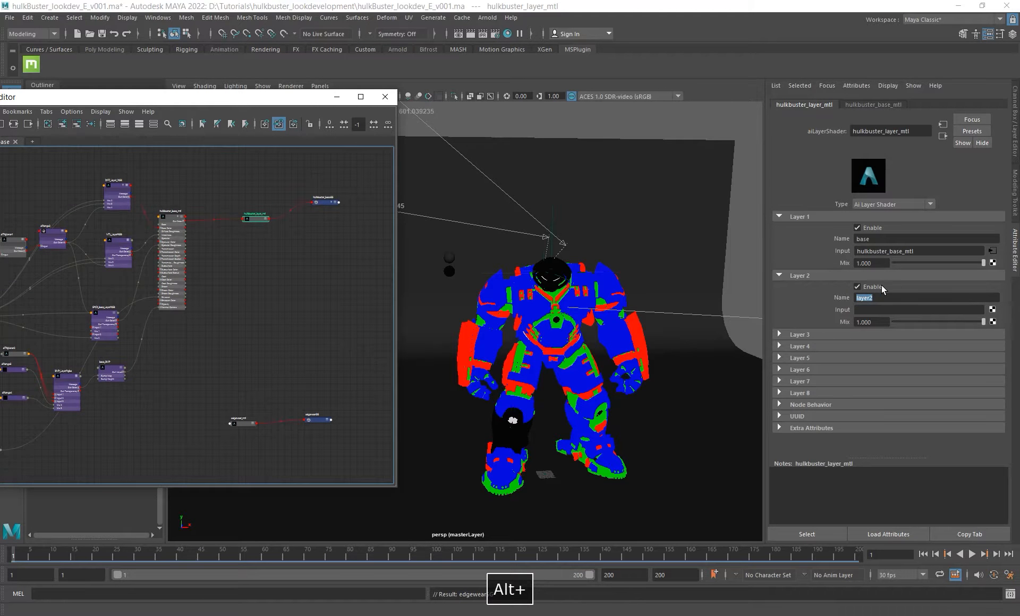
text(ear)
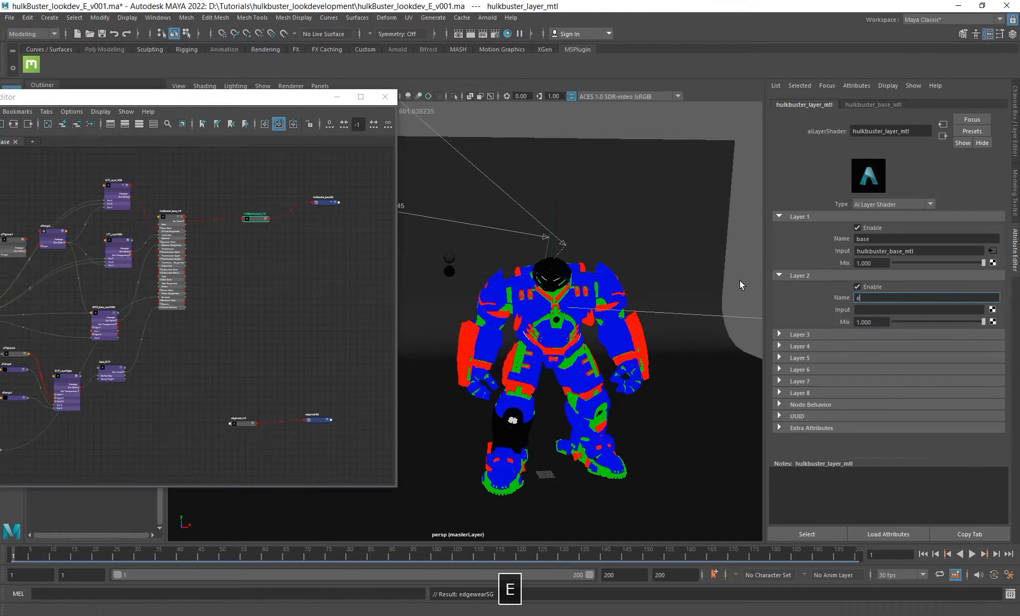
key(BackSpace)
key(BackSpace)
text(dgew)
text(ae)
key(BackSpace)
key(BackSpace)
key(BackSpace)
text(wear)
key(Return)
middle_drag(237, 423, 846, 318)
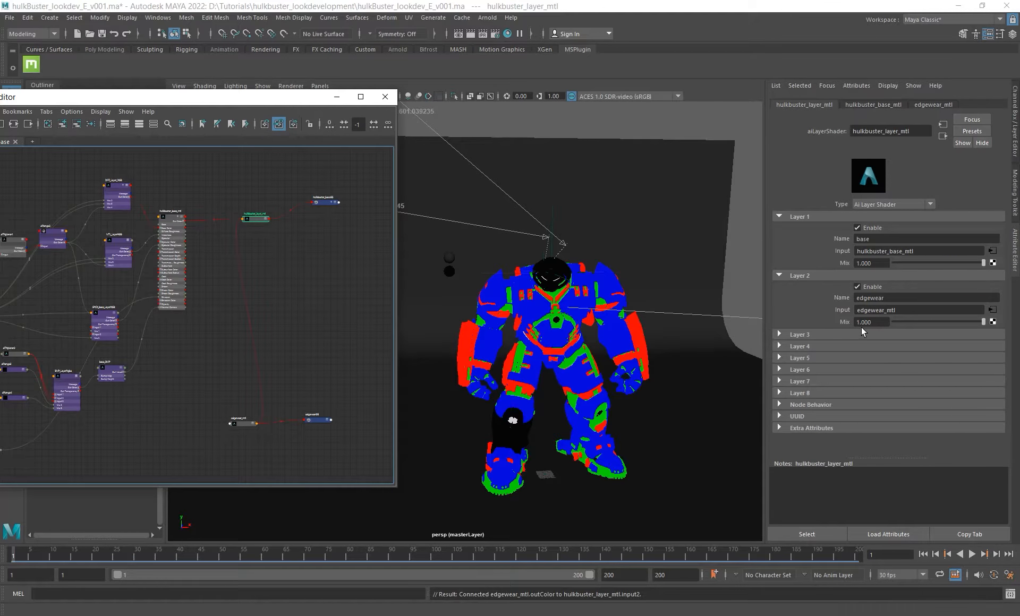
drag(884, 323, 767, 322)
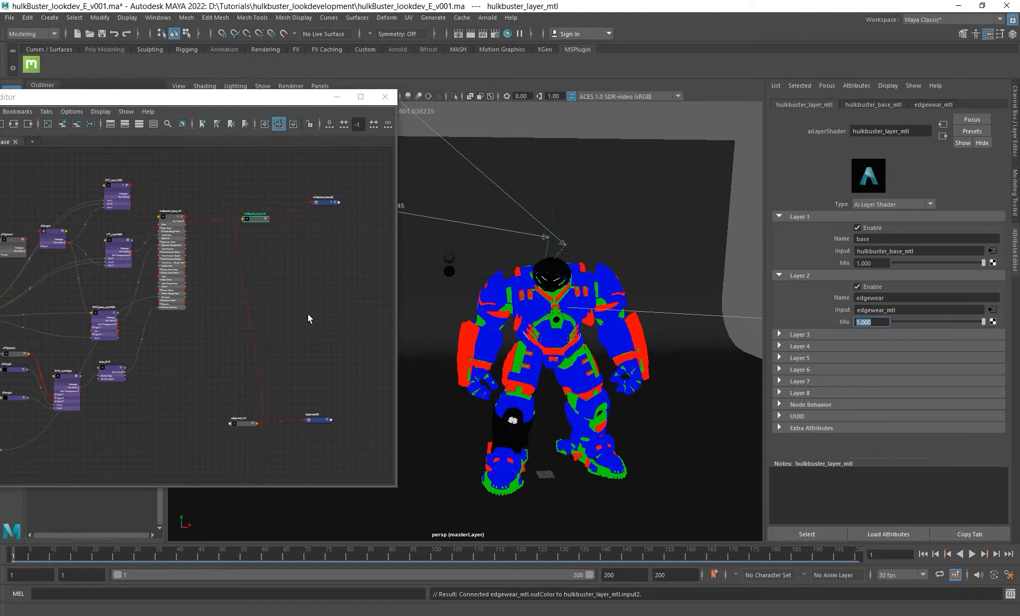
Create an aiCurvature node and place it before edgewear_mtl in the node graph.
alt+middle_drag(311, 320, 352, 245)
alt+middle_drag(208, 381, 251, 376)
click(252, 376)
key(Tab)
text(aicur)
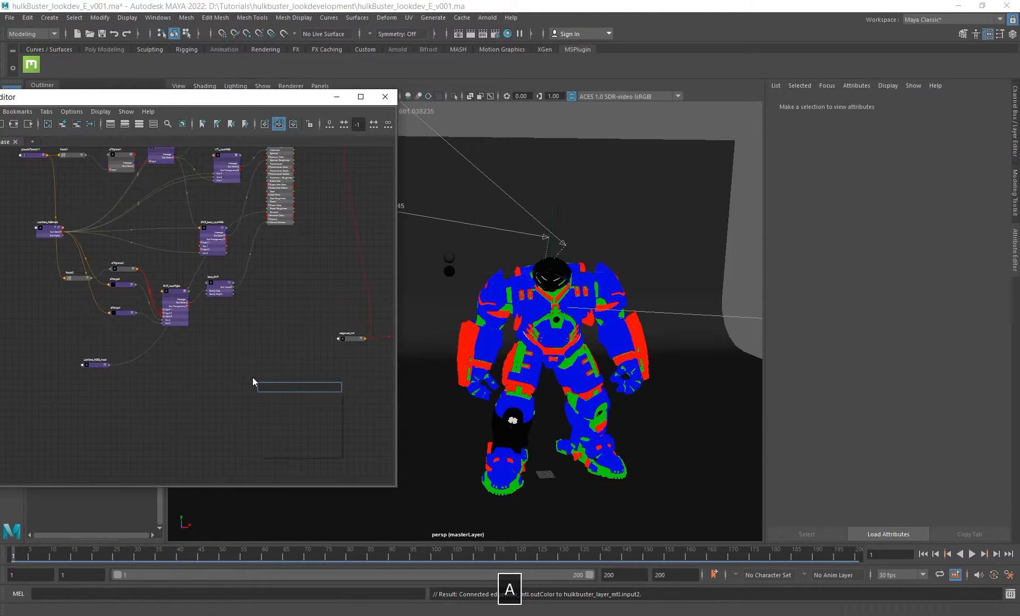
text(vat)
key(Down)
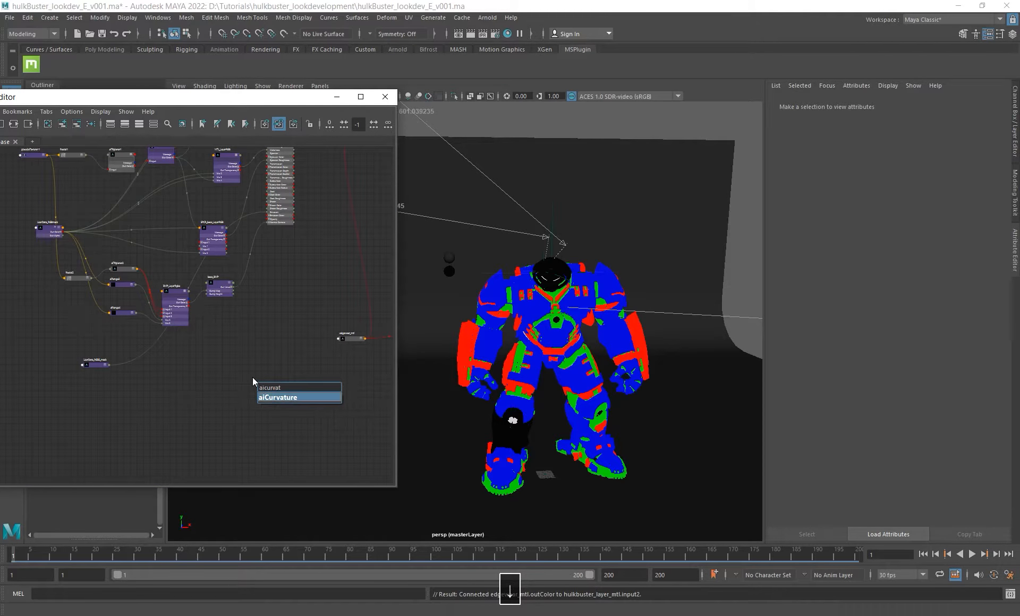
key(Return)
drag(264, 384, 282, 367)
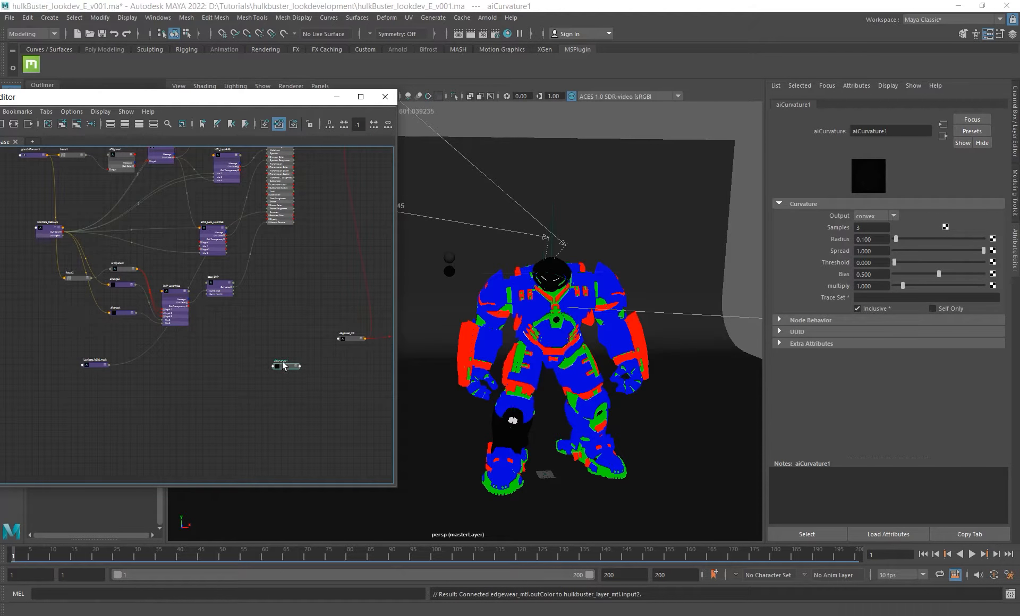
alt+middle_drag(282, 367, 244, 391)
alt+middle_drag(196, 347, 206, 309)
scroll(190, 375, up, 5)
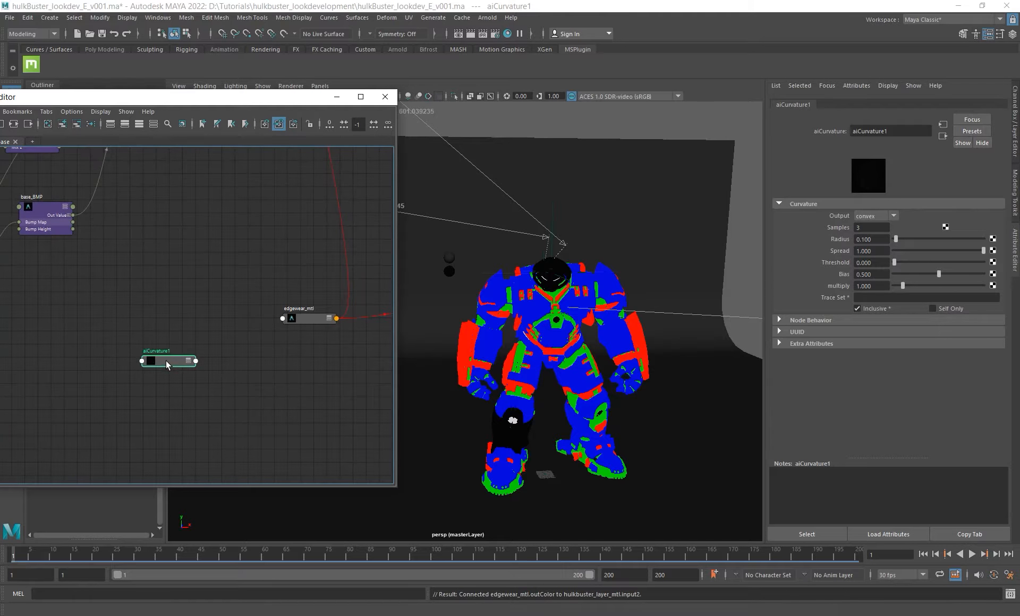
Create a polygon cube scaled uniformly to about 133.8 and place it in front of the character's torso.
drag(268, 100, 233, 193)
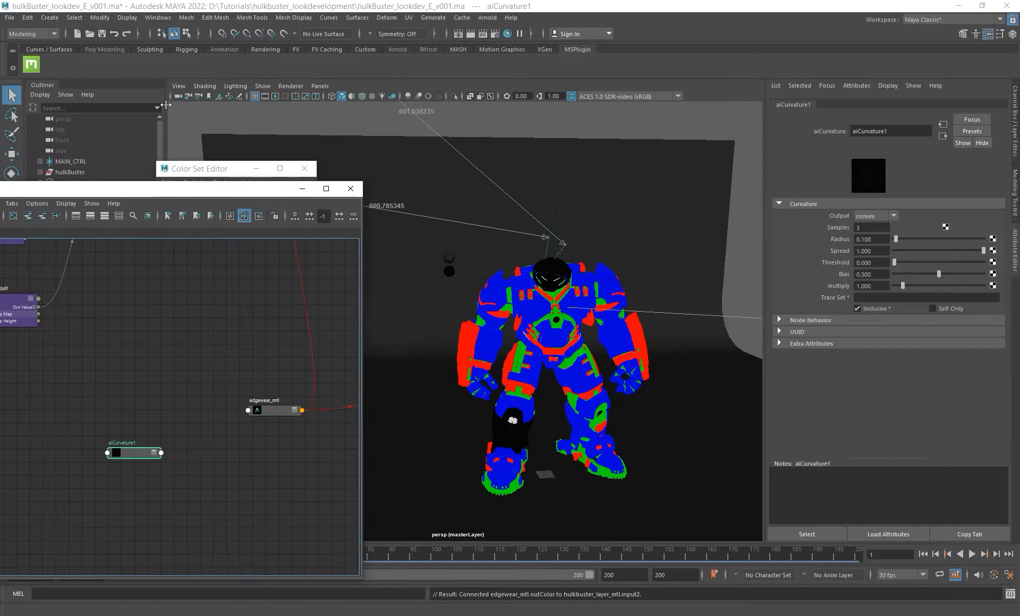
click(96, 51)
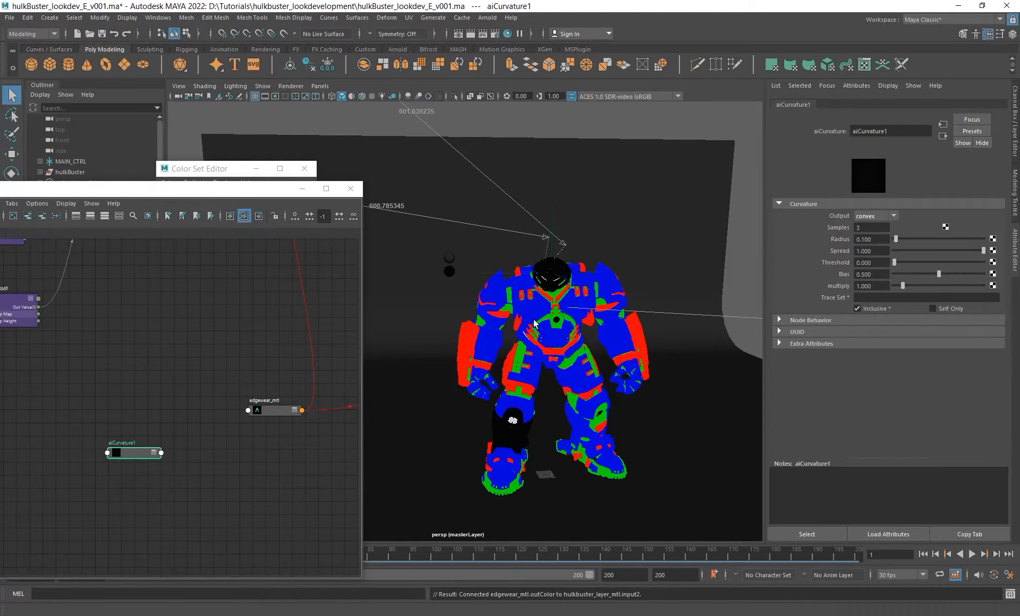
alt+drag(600, 419, 652, 430)
alt+drag(600, 410, 605, 388)
key(r)
drag(566, 448, 619, 423)
key(w)
drag(552, 400, 578, 317)
alt+right_drag(578, 317, 630, 341)
alt+middle_drag(630, 341, 583, 346)
alt+drag(582, 345, 570, 368)
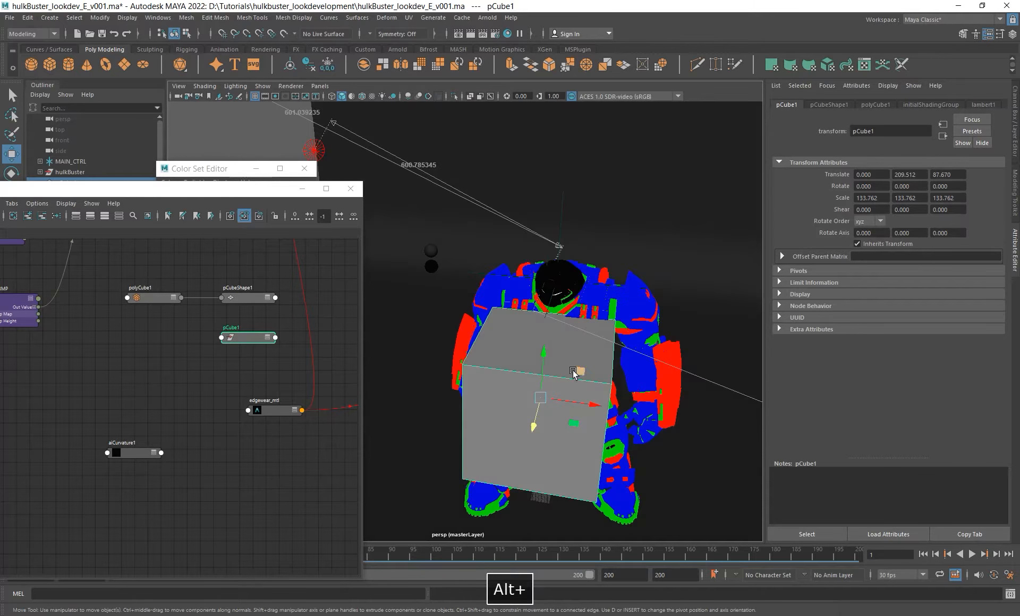
Extrude the cube's front face and inset it to leave a frame-like border around a smaller face.
right_drag(571, 367, 581, 291)
right_click(519, 407)
right_drag(521, 411, 522, 409)
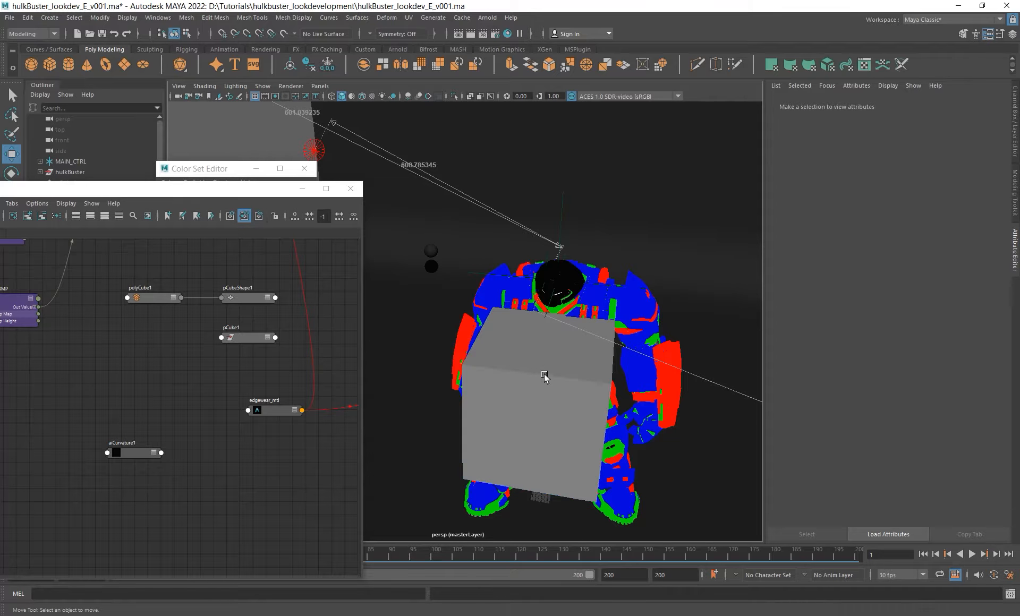
mouse_move(543, 374)
right_down()
mouse_move(543, 391)
mouse_move(544, 354)
right_up()
click(543, 399)
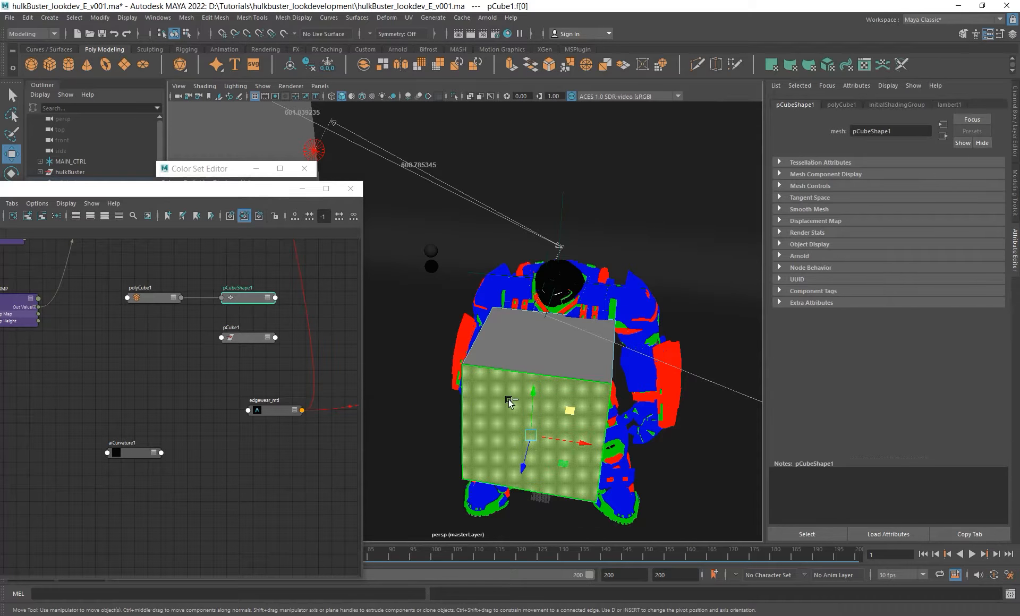
shift+right_drag(512, 403, 506, 407)
mouse_move(554, 414)
alt+mouse_down()
mouse_move(558, 401)
mouse_move(529, 401)
mouse_move(553, 407)
mouse_move(545, 409)
mouse_move(555, 427)
alt+mouse_up()
click(546, 418)
Extrude the inset face about 52.3 units into the cube and return to object mode.
key(g)
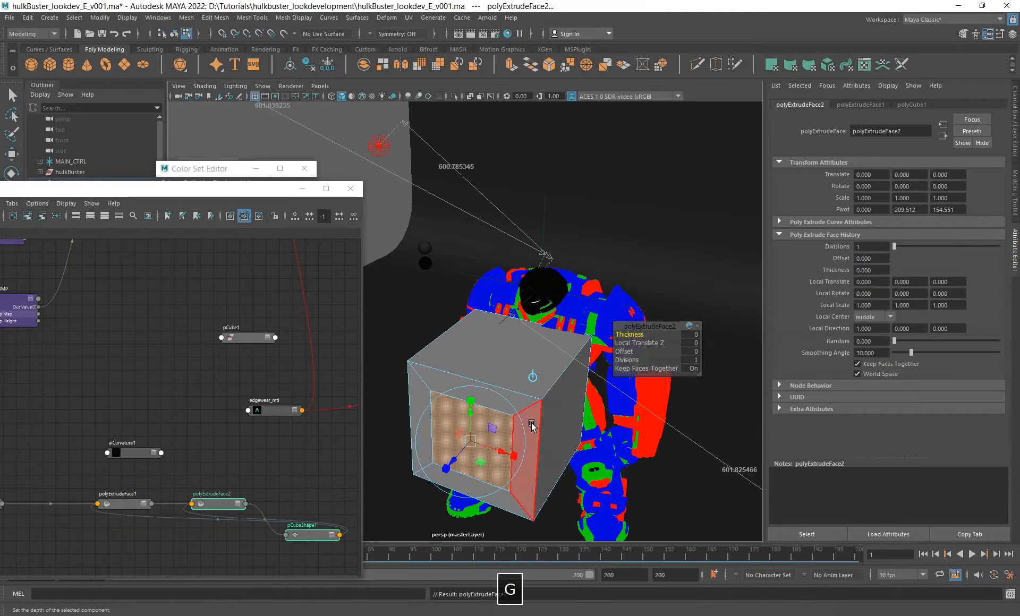
drag(454, 458, 519, 403)
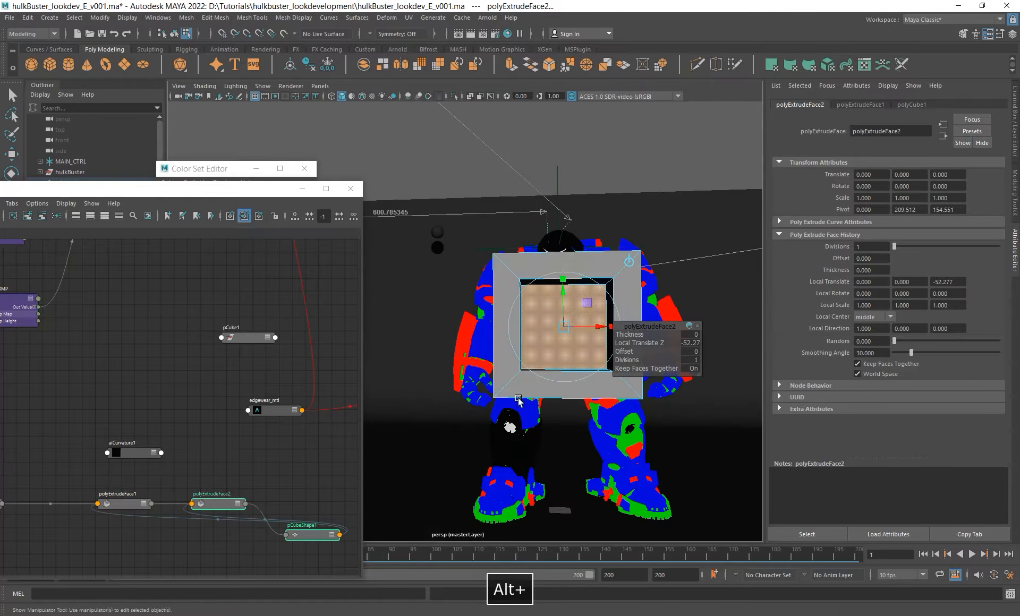
right_drag(524, 269, 574, 255)
alt+drag(575, 262, 558, 356)
Create another aiStandardSurface shader below edgewear_mtl in the node graph.
alt+middle_drag(253, 441, 255, 409)
scroll(290, 405, down, 2)
click(253, 408)
key(Tab)
text(aista)
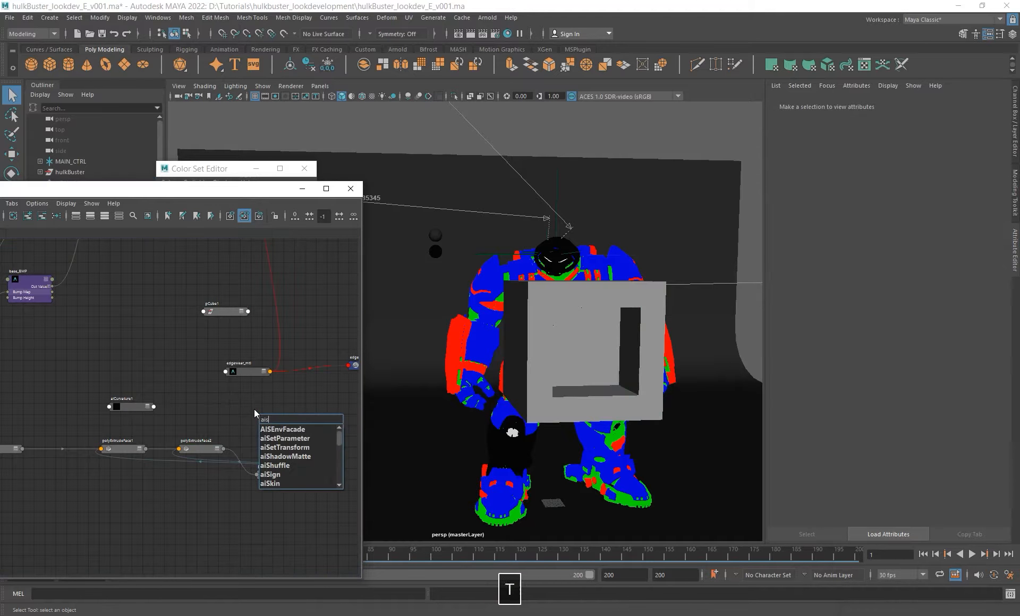
key(Down)
key(Down)
key(Down)
key(Down)
key(Return)
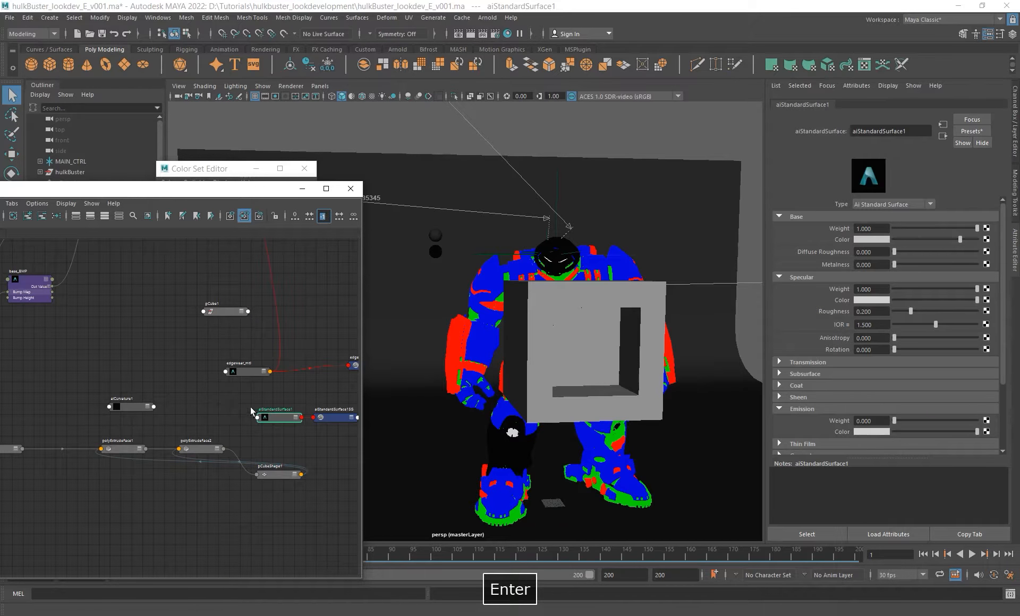
Assign the new aiStandardSurface1 material to the recessed cube.
alt+middle_drag(254, 409, 242, 413)
click(607, 326)
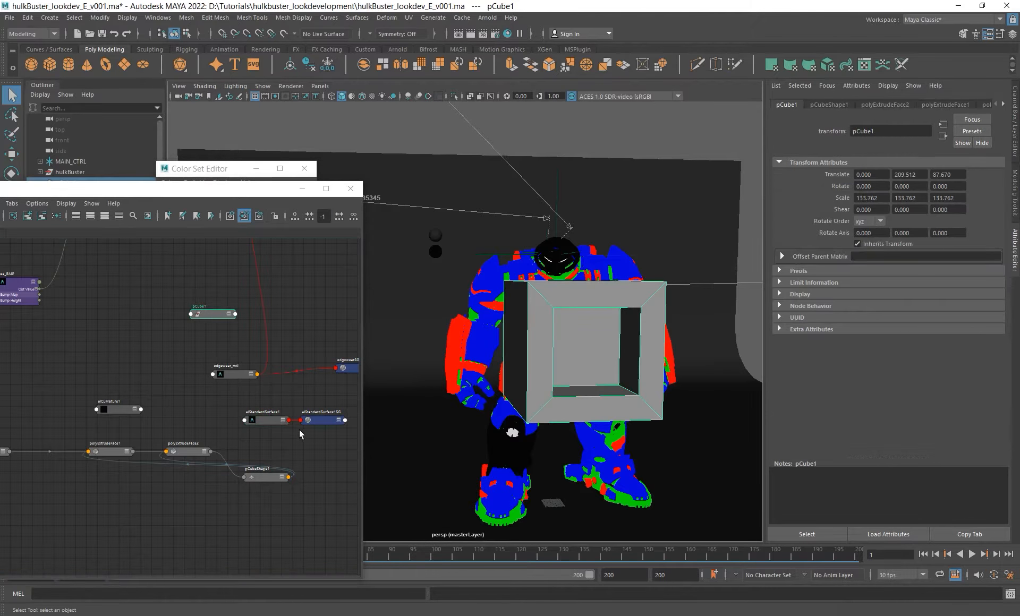
right_drag(253, 419, 250, 387)
right_drag(251, 387, 250, 385)
Remove the cube's shape, polyCube and extrude history nodes from the node graph.
drag(30, 394, 326, 462)
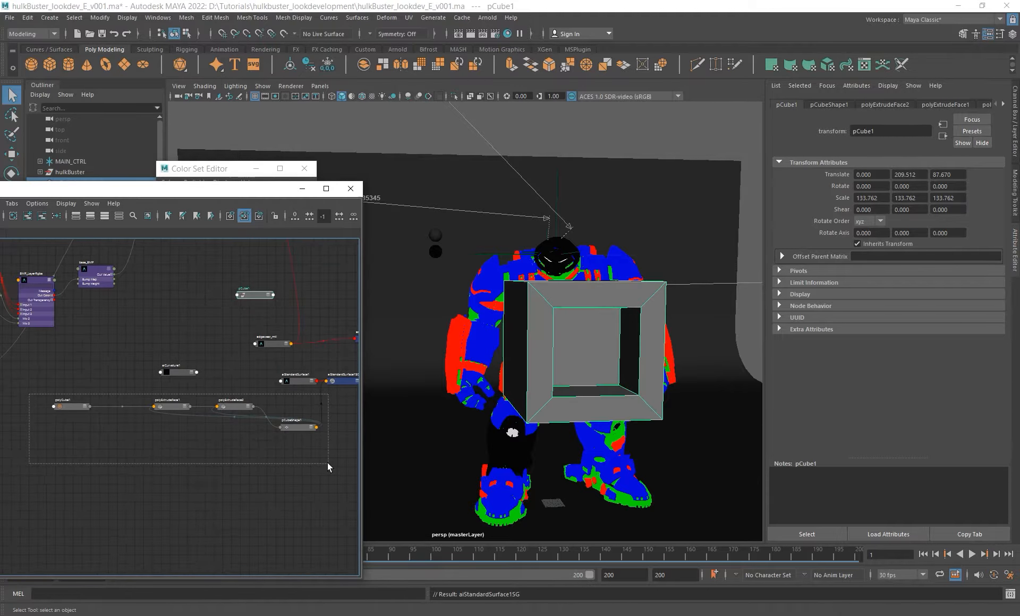
drag(118, 192, 173, 184)
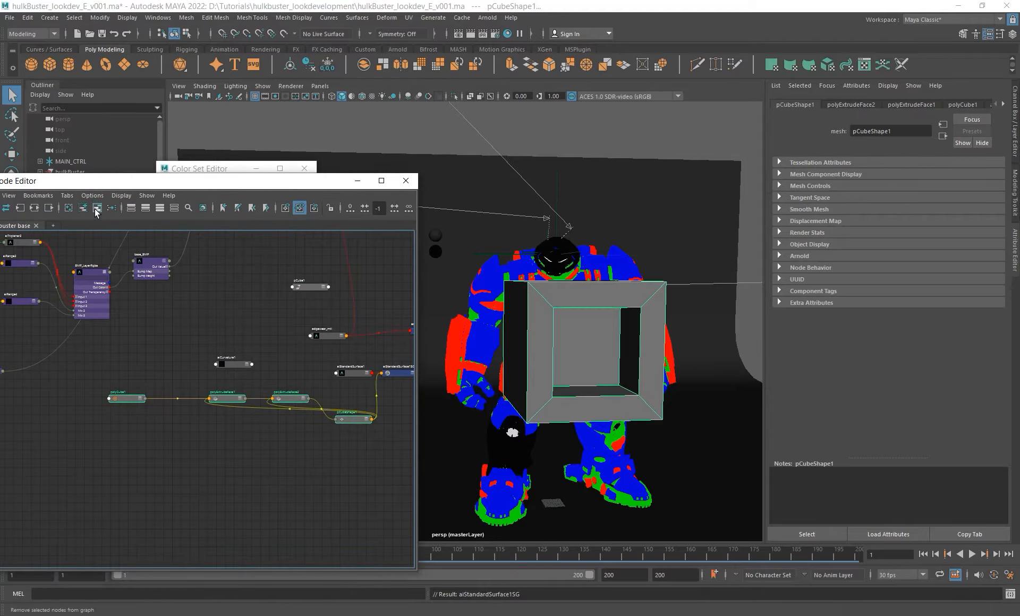
click(96, 209)
alt+middle_drag(176, 378, 149, 387)
key(p)
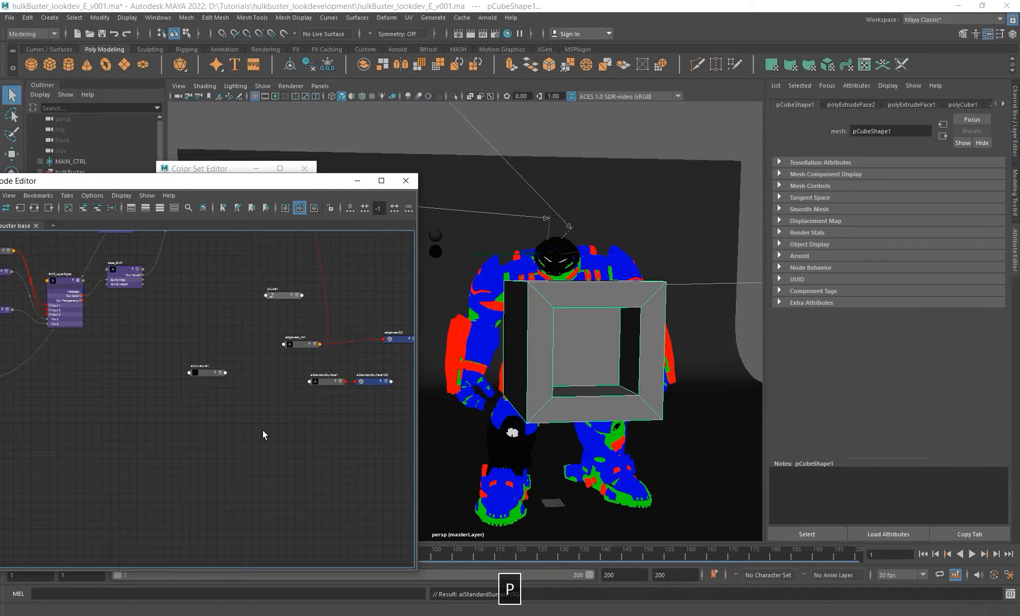
Open the Arnold RenderView to render the cube with the character, and move its window clear of the aiCurvature1 node.
alt+middle_drag(266, 429, 223, 446)
alt+right_drag(223, 446, 283, 466)
alt+middle_drag(276, 423, 264, 450)
alt+right_drag(262, 448, 290, 457)
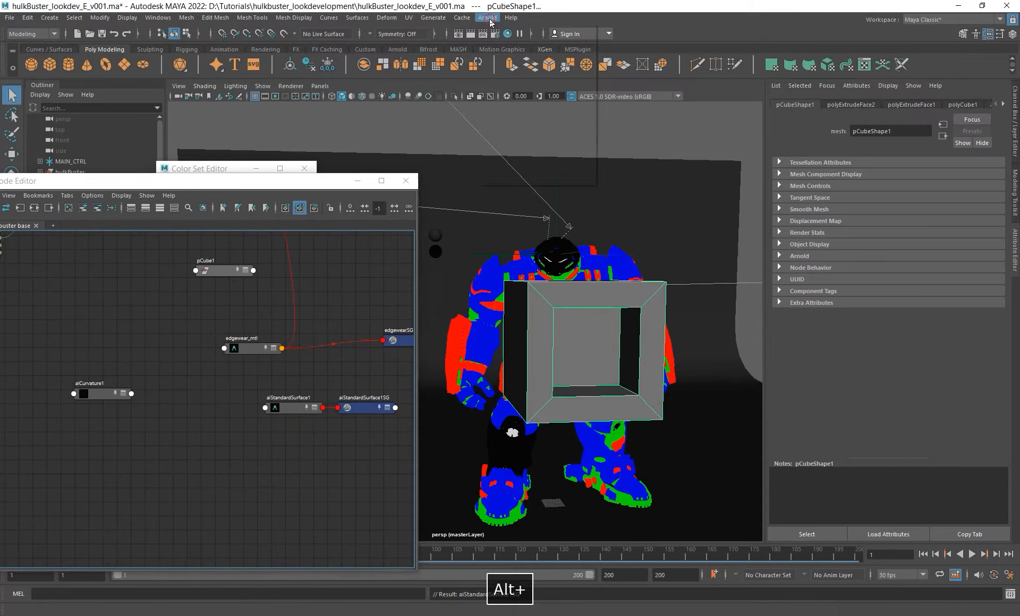
click(487, 18)
click(499, 29)
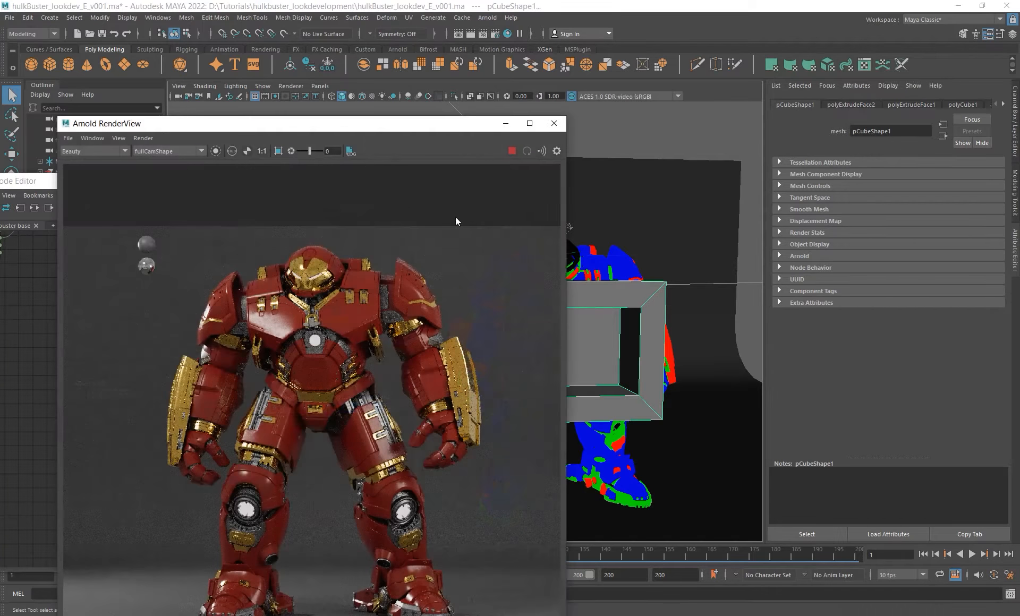
drag(342, 122, 558, 192)
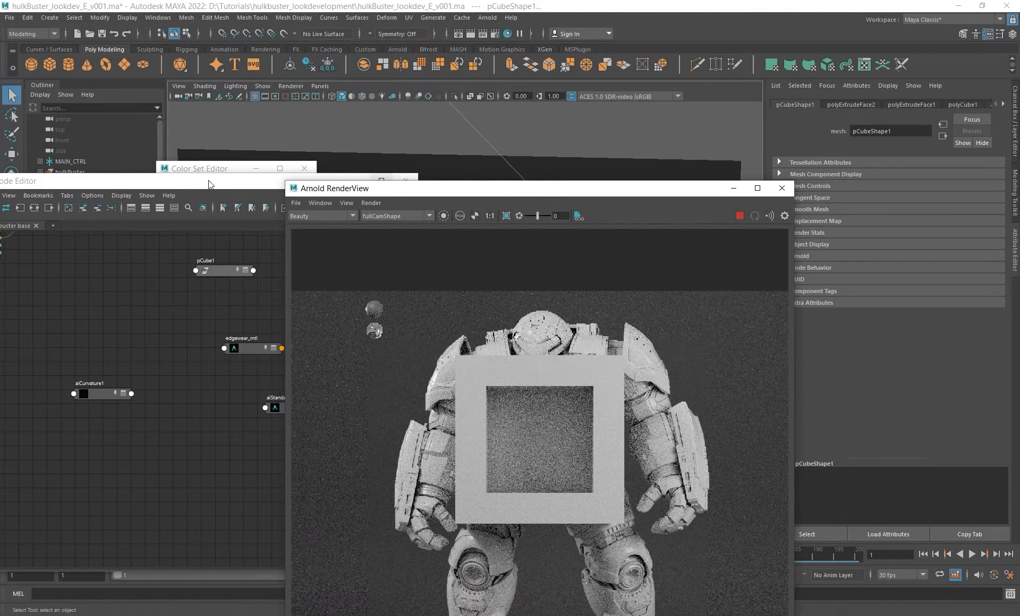
Hide the hulkBuster model so only the recessed cube renders, moving the Node Editor and RenderView windows apart.
drag(200, 181, 213, 262)
click(68, 173)
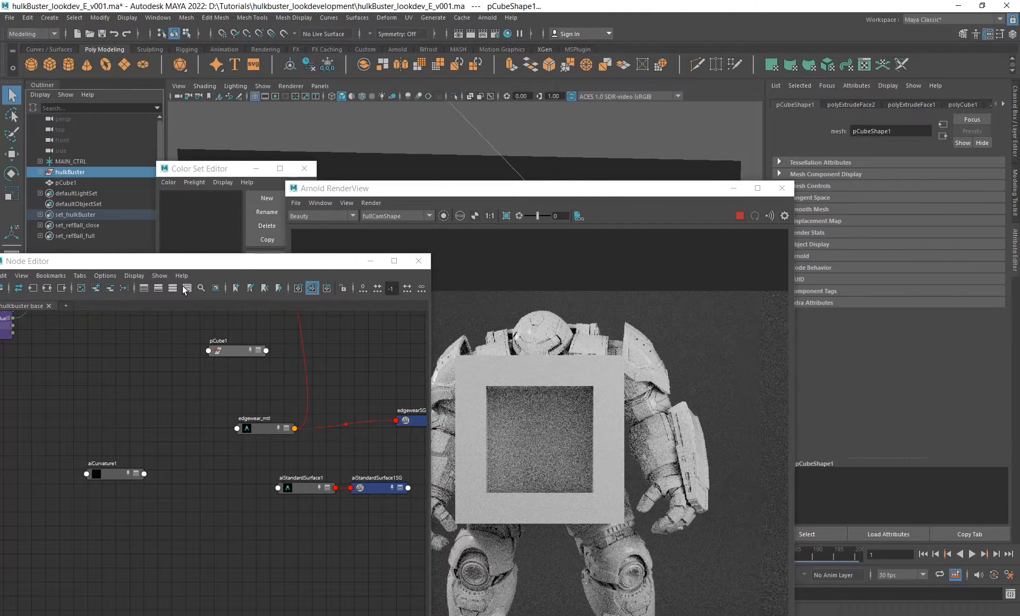
key(ctrl+h)
drag(567, 188, 616, 104)
alt+middle_drag(237, 498, 222, 498)
click(298, 489)
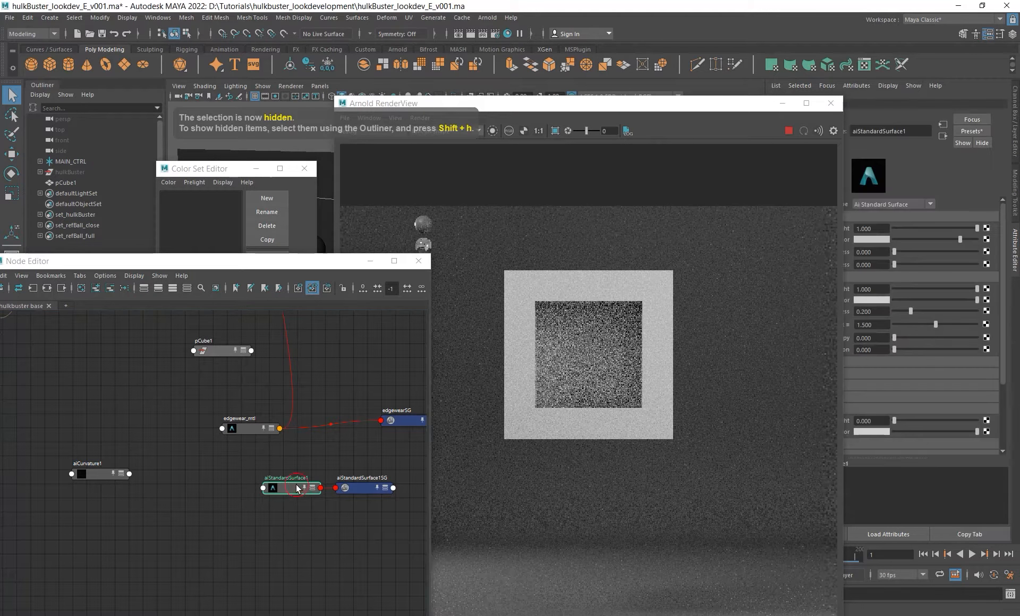
Rotate the recessed cube about 35 degrees around Y, moving the RenderView aside to reach it in the viewport and back again.
drag(720, 102, 581, 384)
click(582, 303)
alt+middle_drag(583, 291, 546, 247)
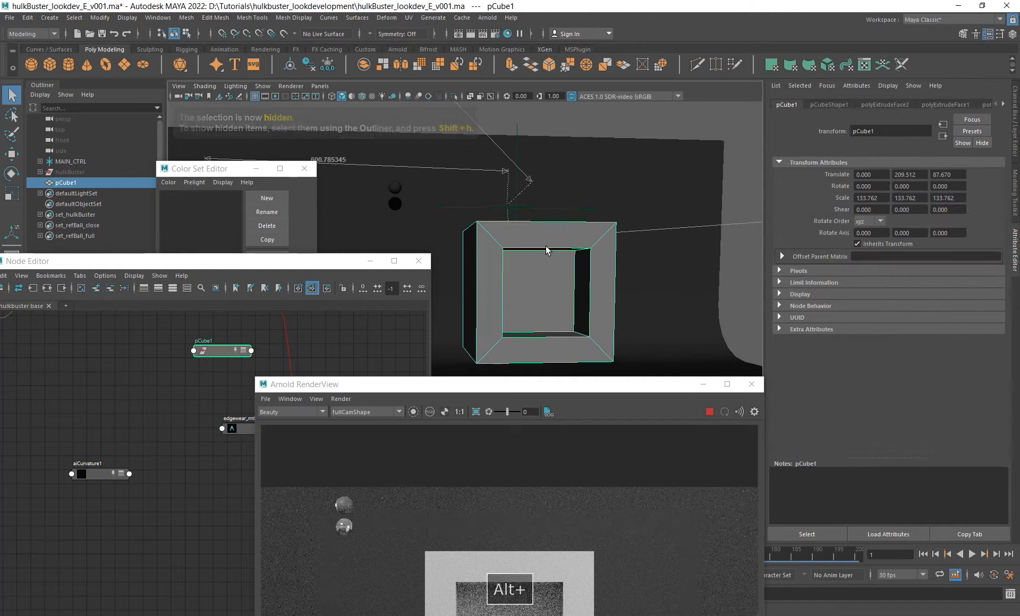
key(e)
drag(520, 293, 556, 297)
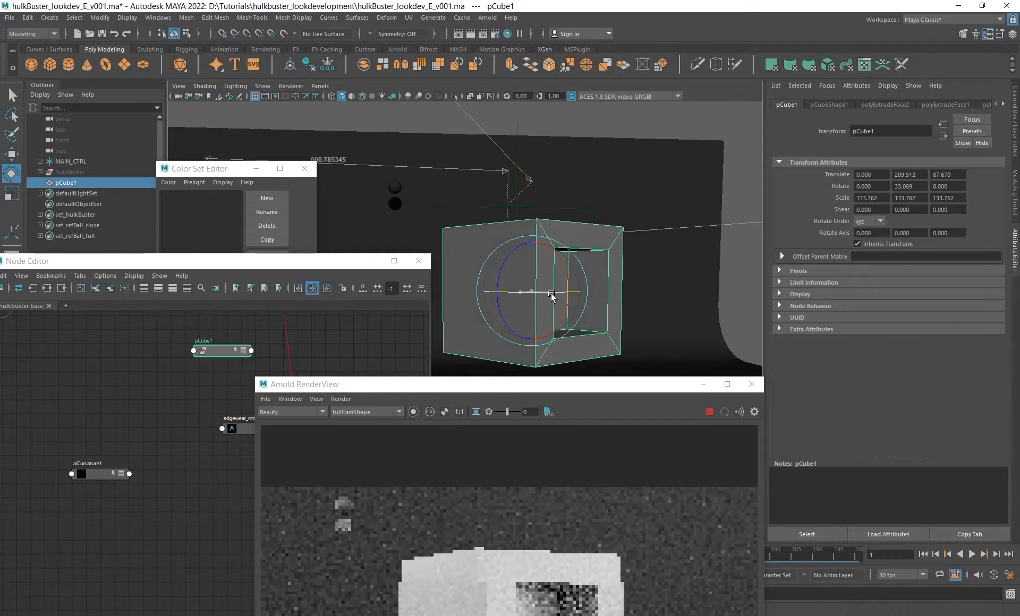
drag(592, 384, 599, 162)
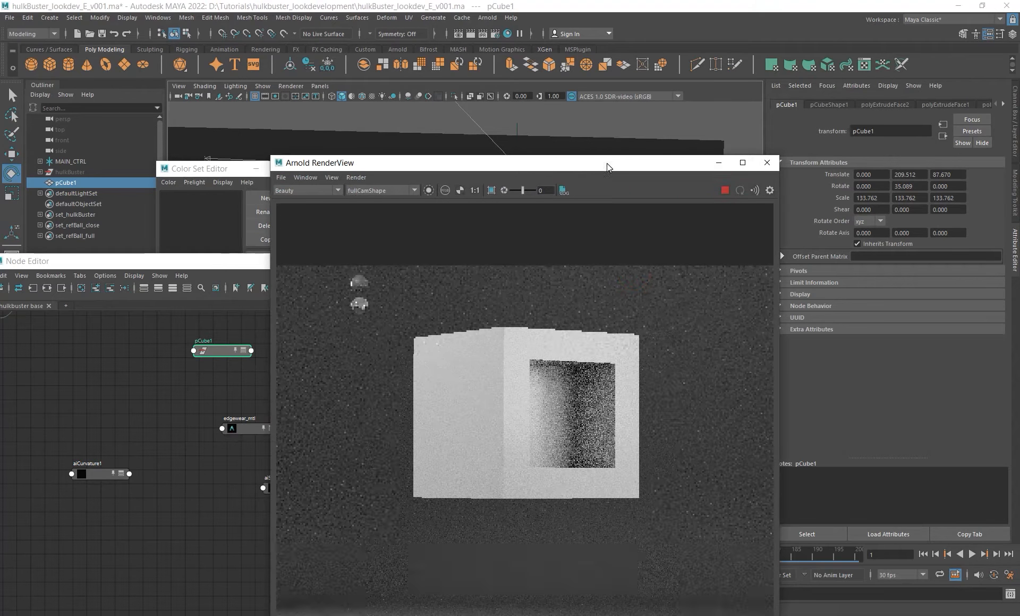
Give aiStandardSurface1 a very dark grey base color and set its specular weight and roughness to 0.
alt+middle_drag(190, 486, 159, 485)
click(275, 492)
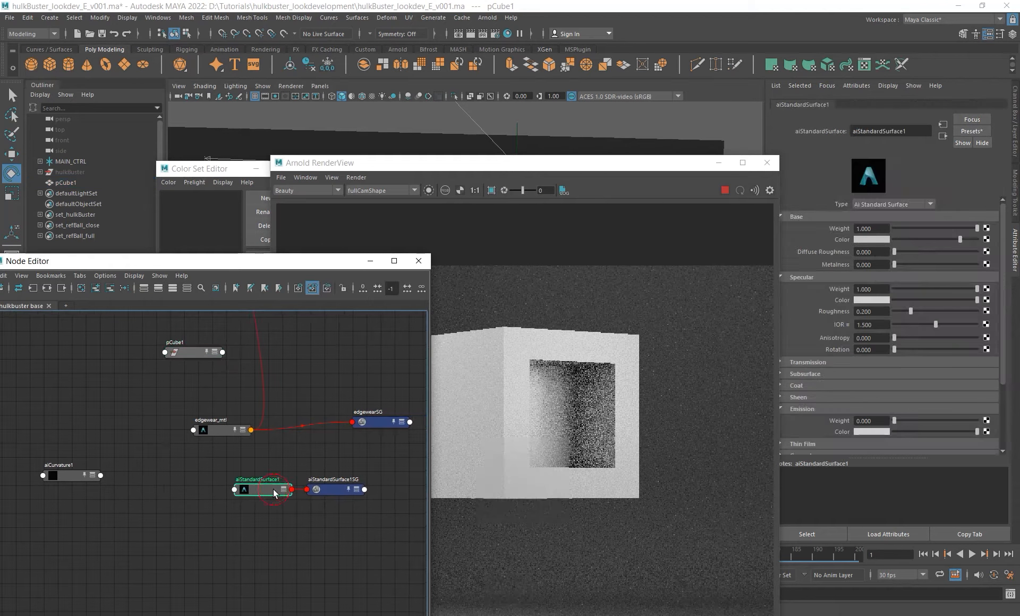
drag(959, 239, 881, 240)
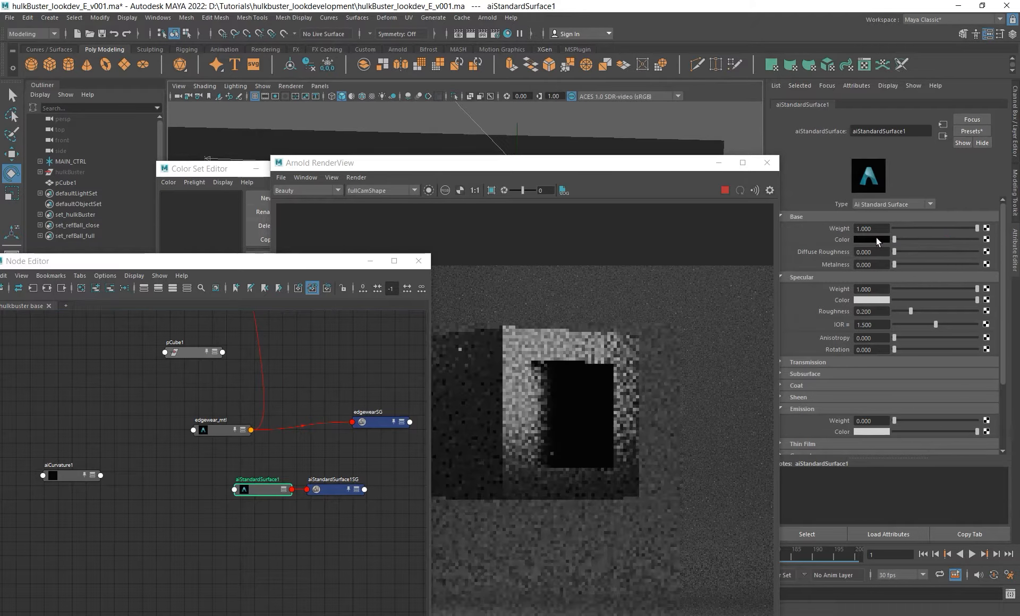
drag(907, 308, 877, 291)
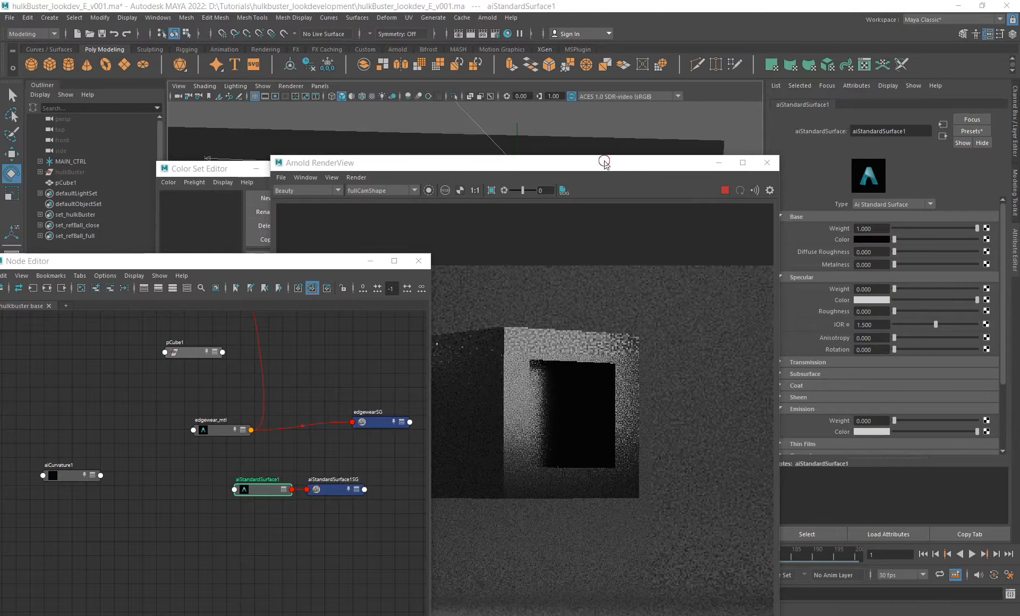
drag(604, 162, 608, 154)
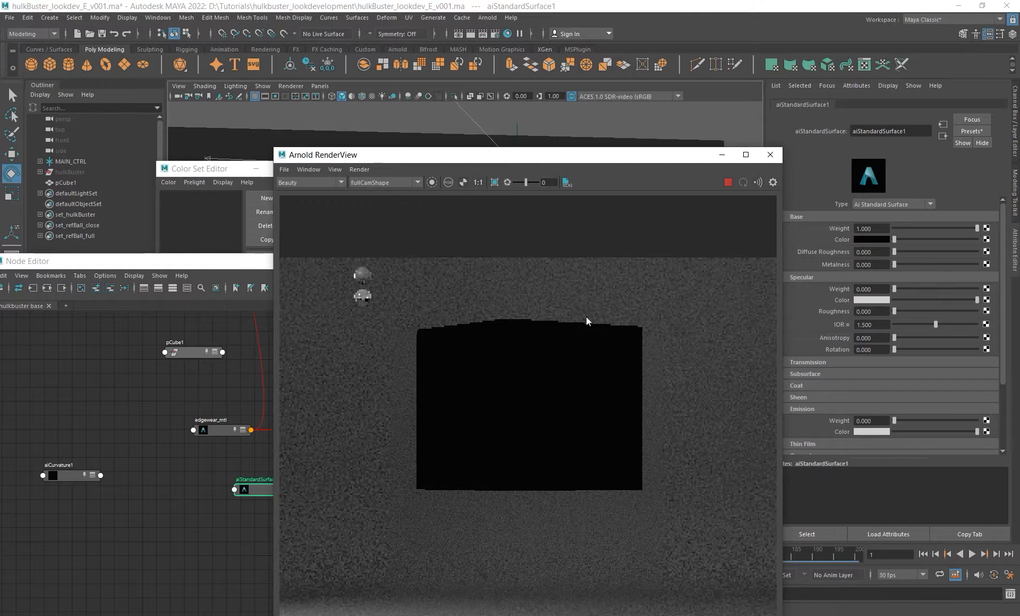
mouse_move(173, 407)
alt+middle_down()
mouse_move(187, 380)
mouse_move(177, 408)
alt+middle_up()
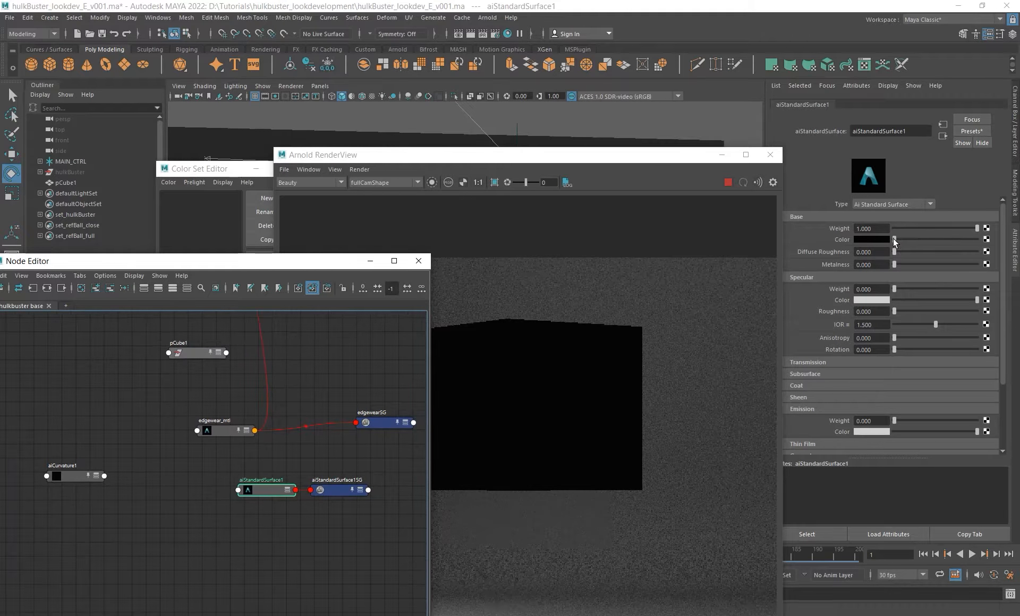
drag(895, 240, 900, 240)
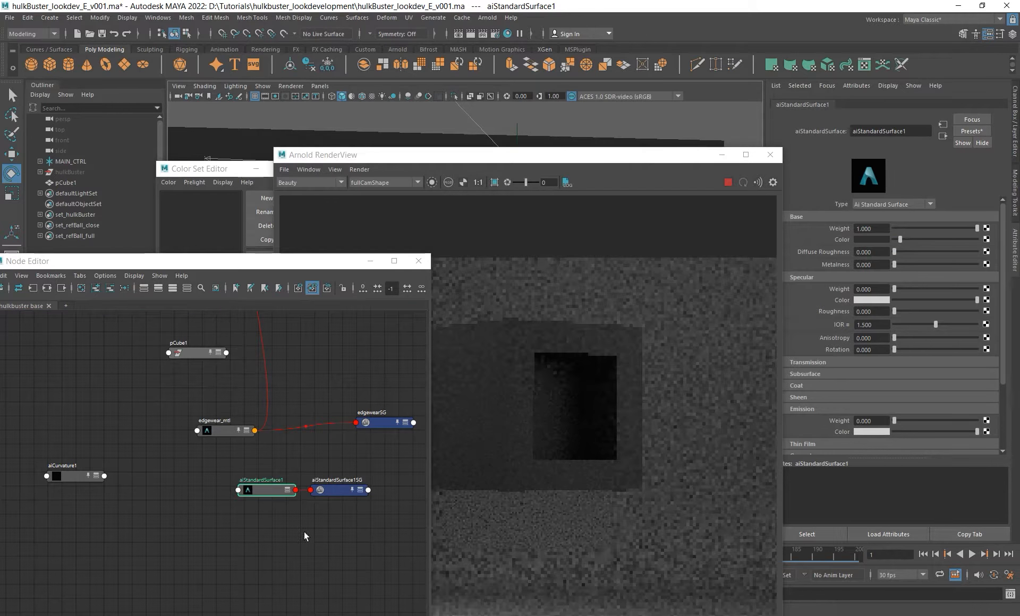
Create a blendColors node in the graph below aiStandardSurface1.
alt+middle_drag(185, 548, 208, 505)
click(192, 495)
key(Tab)
text(a)
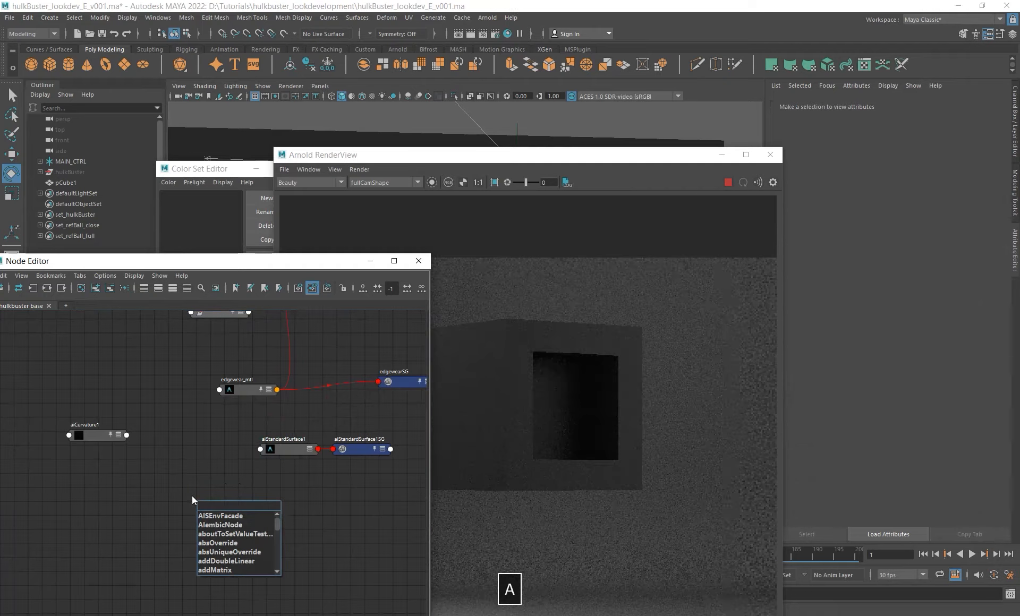
text(blend)
key(BackSpace)
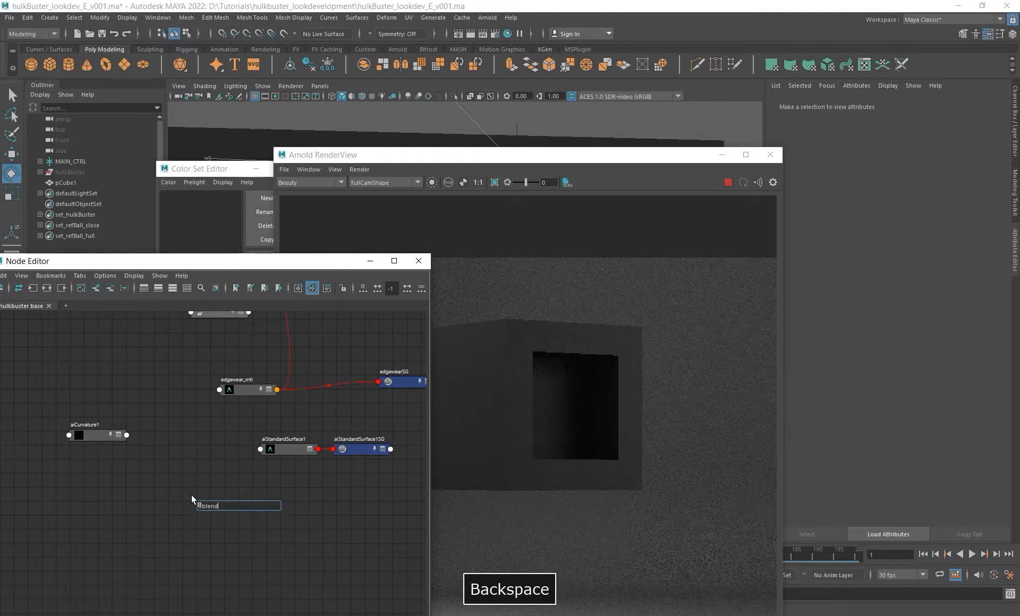
key(BackSpace)
key(BackSpace)
key(BackSpace)
key(BackSpace)
key(BackSpace)
key(BackSpace)
text(blen)
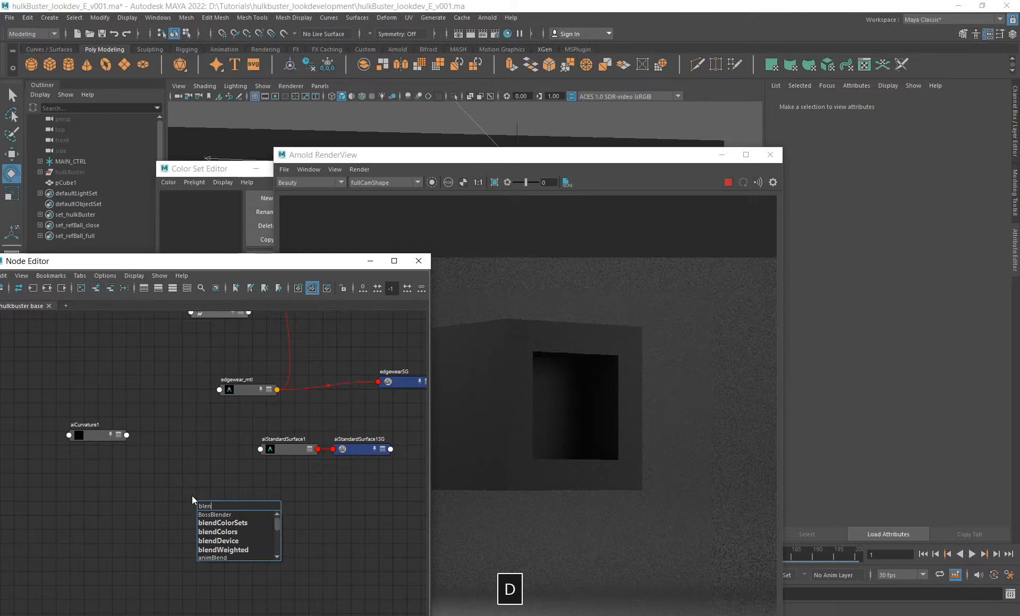
key(Down)
key(Down)
key(Down)
key(Return)
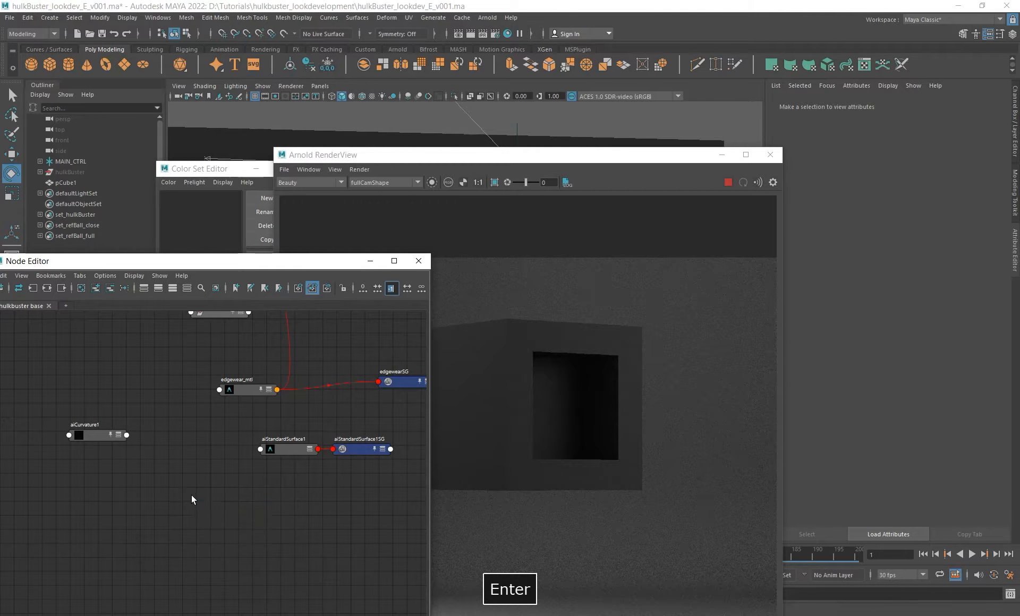
Connect blendColors1 to the base color of aiStandardSurface1.
alt+middle_drag(289, 497, 284, 482)
click(290, 436)
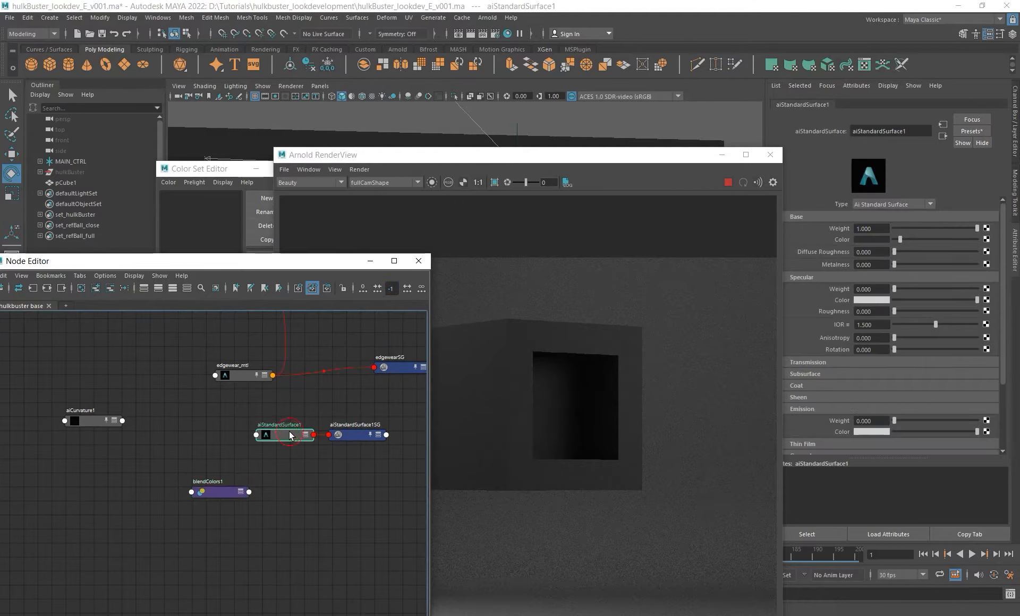
click(761, 392)
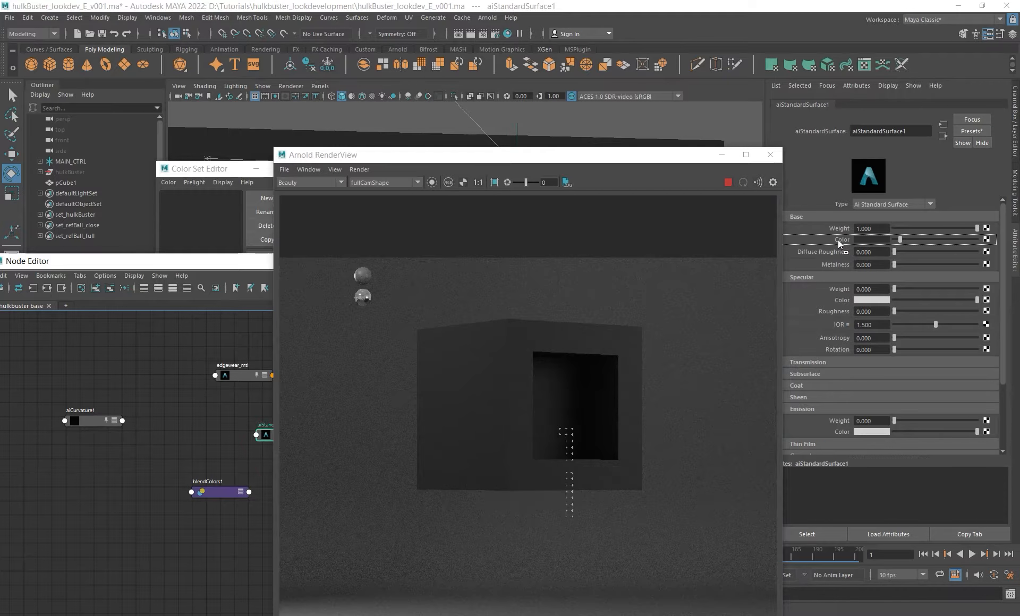
middle_drag(840, 243, 839, 243)
Connect a single Out Color channel of aiCurvature1 to the Blender input of blendColors1.
click(215, 495)
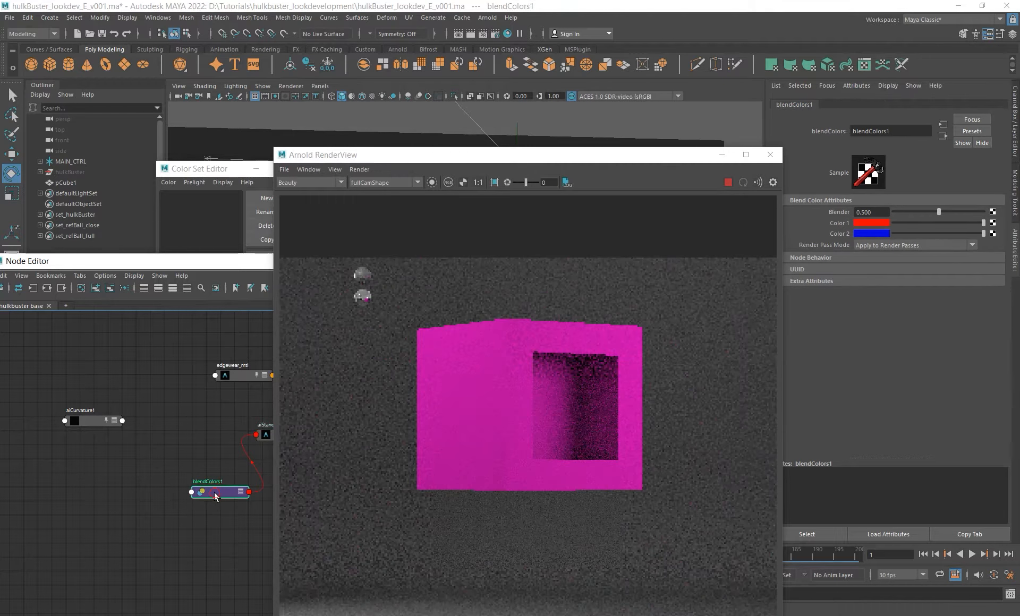
click(122, 421)
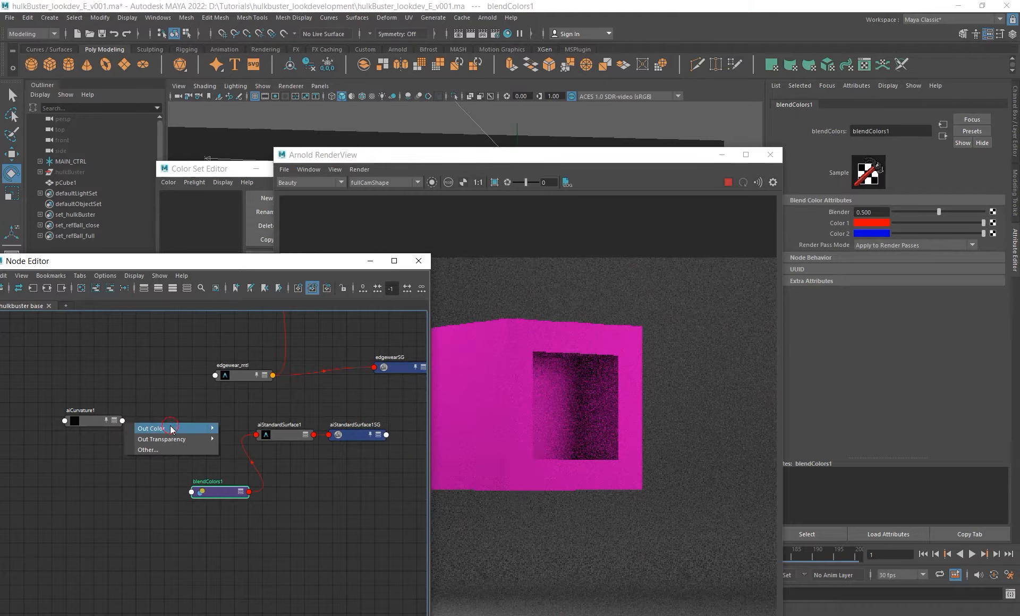
mouse_move(172, 429)
click(239, 428)
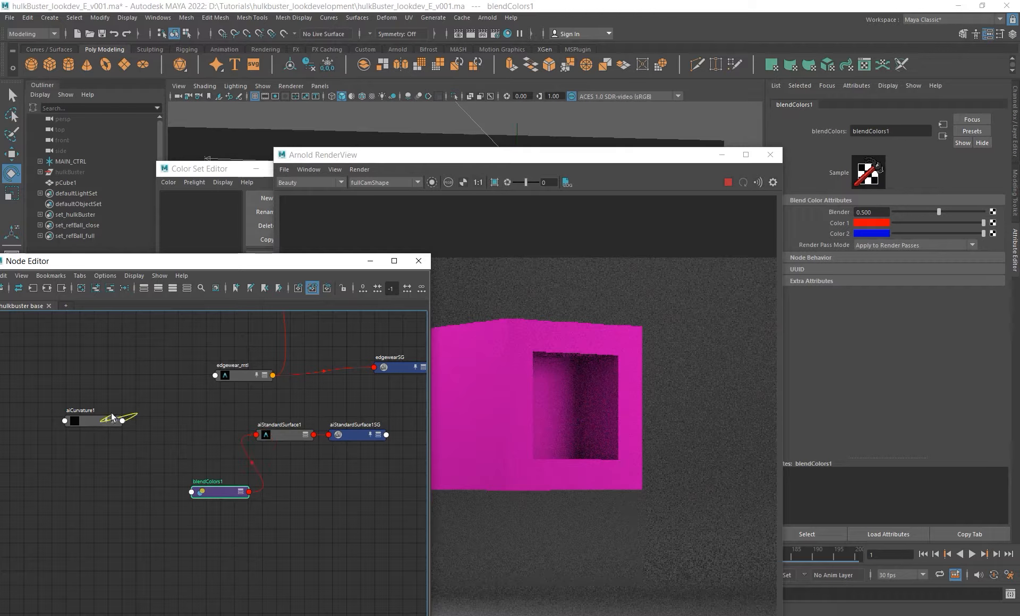
click(192, 493)
click(223, 502)
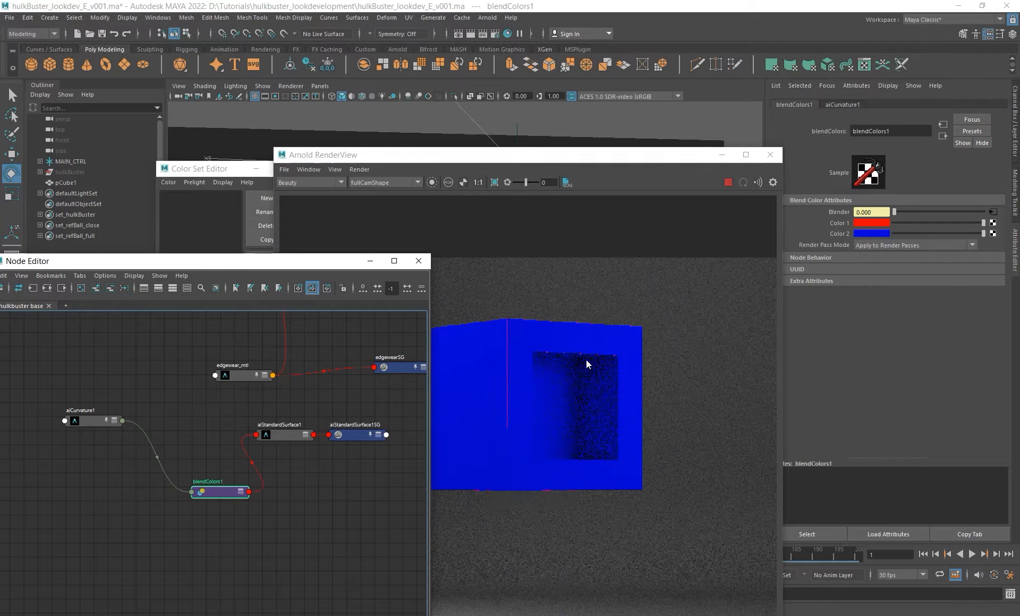
Show the aiCurvature1 attributes beside the render and choose convex as its output.
alt+middle_drag(596, 381, 595, 389)
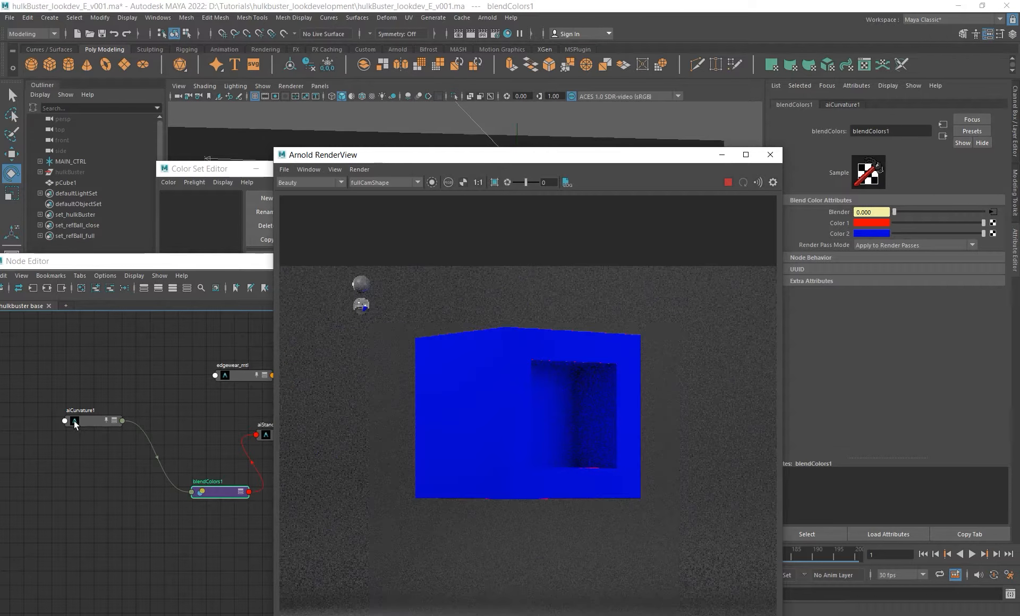
click(74, 422)
drag(674, 154, 667, 134)
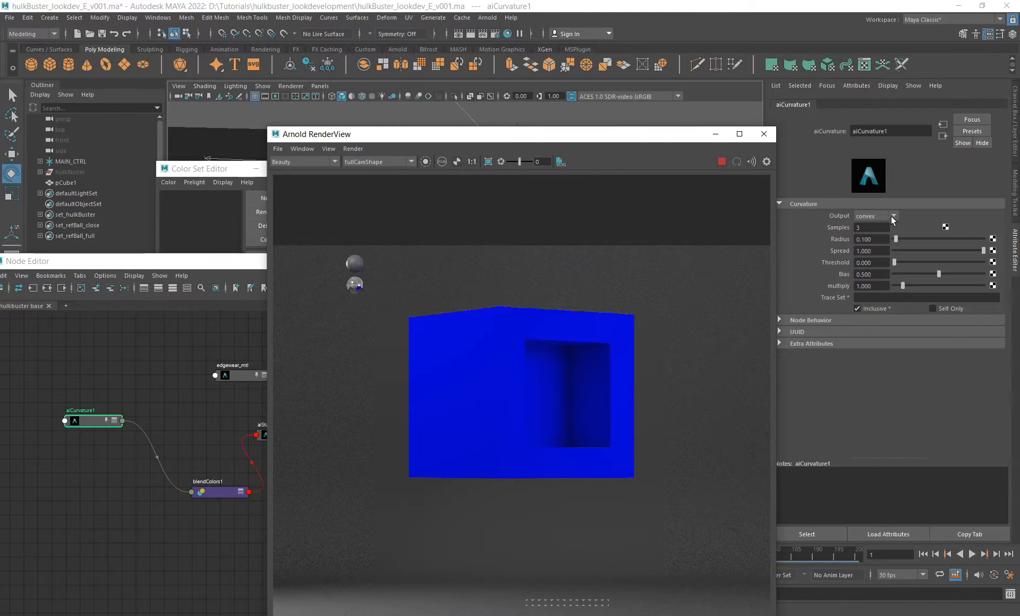
click(870, 217)
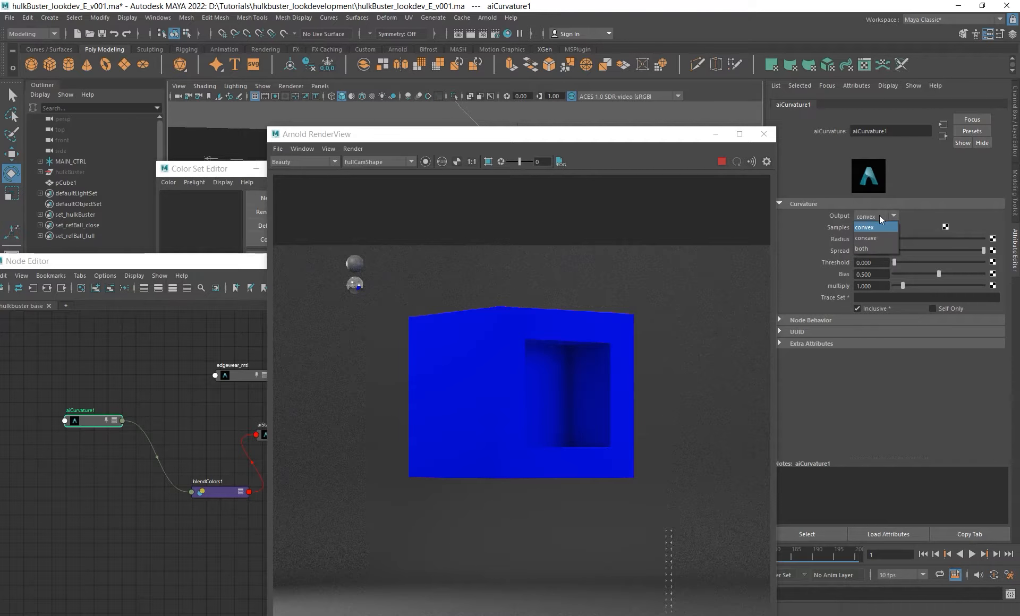
click(869, 227)
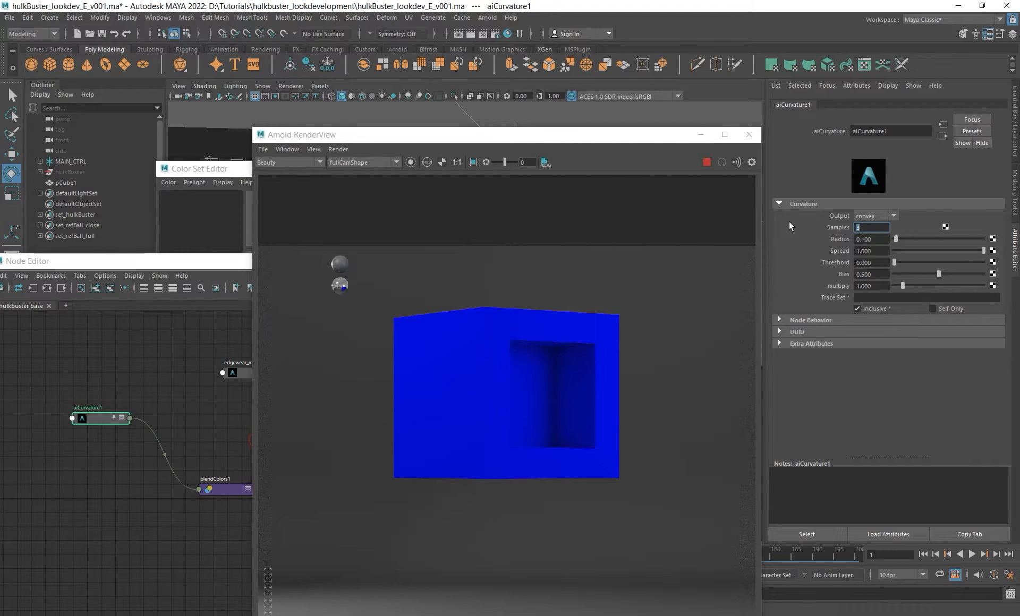
Raise the aiCurvature1 radius to about 1.63 and draw a render region over the cube's near vertical edge.
scroll(560, 388, up, 3)
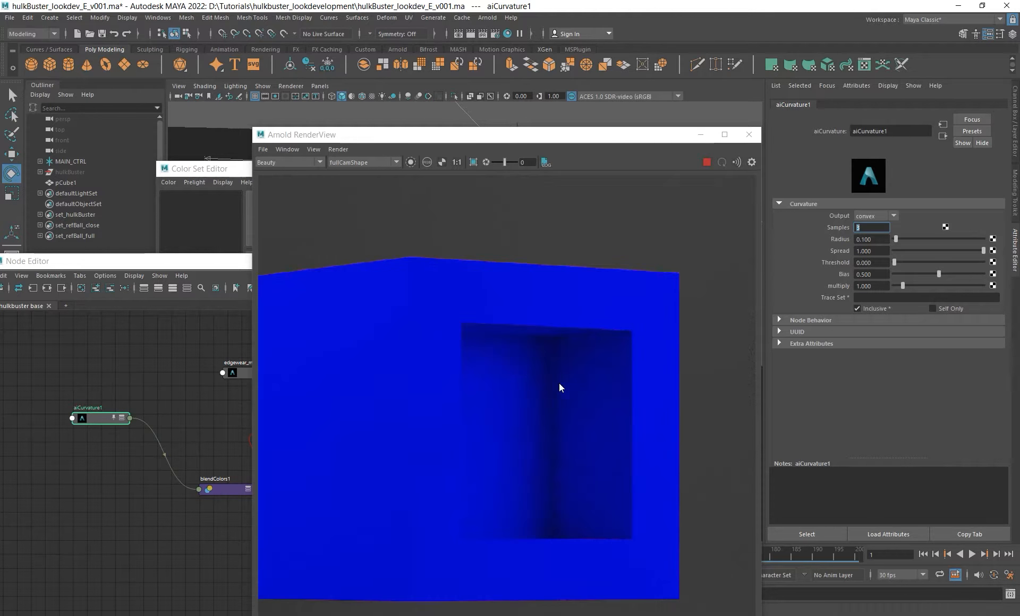
scroll(456, 300, down, 2)
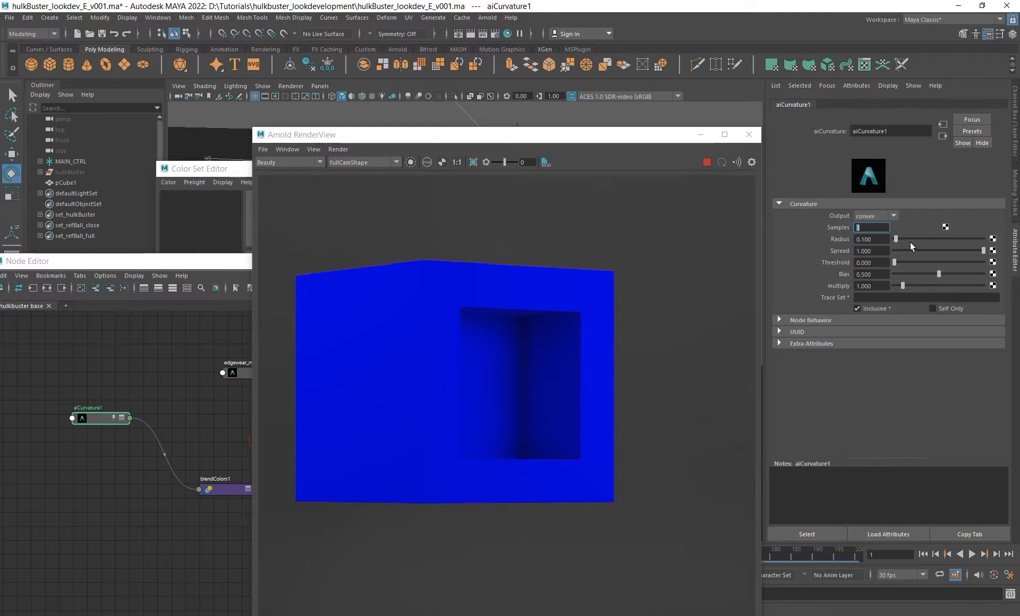
drag(895, 239, 922, 237)
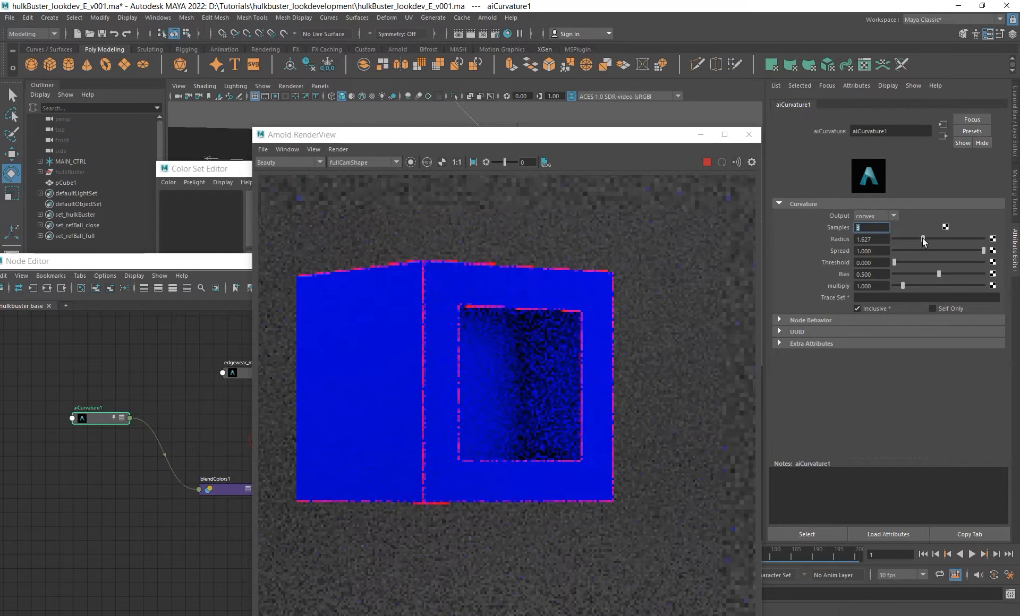
scroll(421, 369, up, 3)
shift+drag(394, 330, 464, 457)
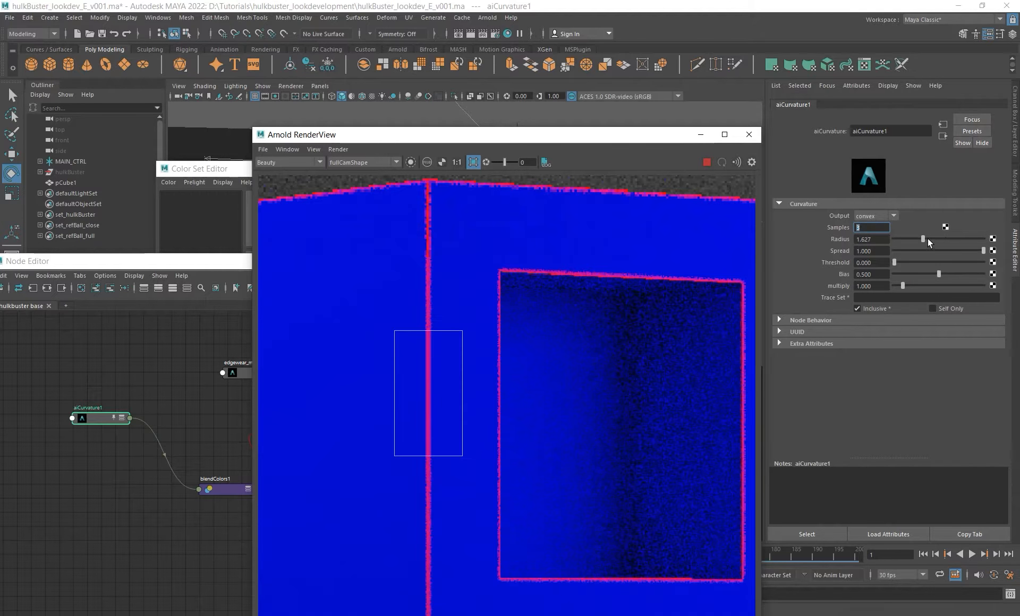
Raise the aiCurvature1 radius to 4.88 and redraw the render region around the cube's recessed face.
drag(923, 239, 981, 241)
shift+drag(389, 274, 479, 547)
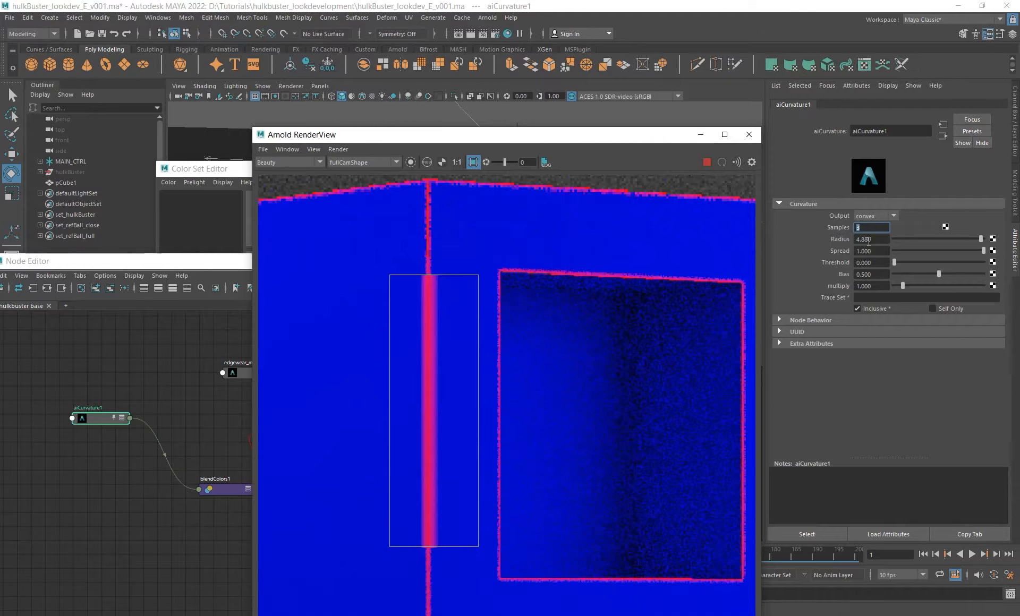
drag(882, 238, 799, 236)
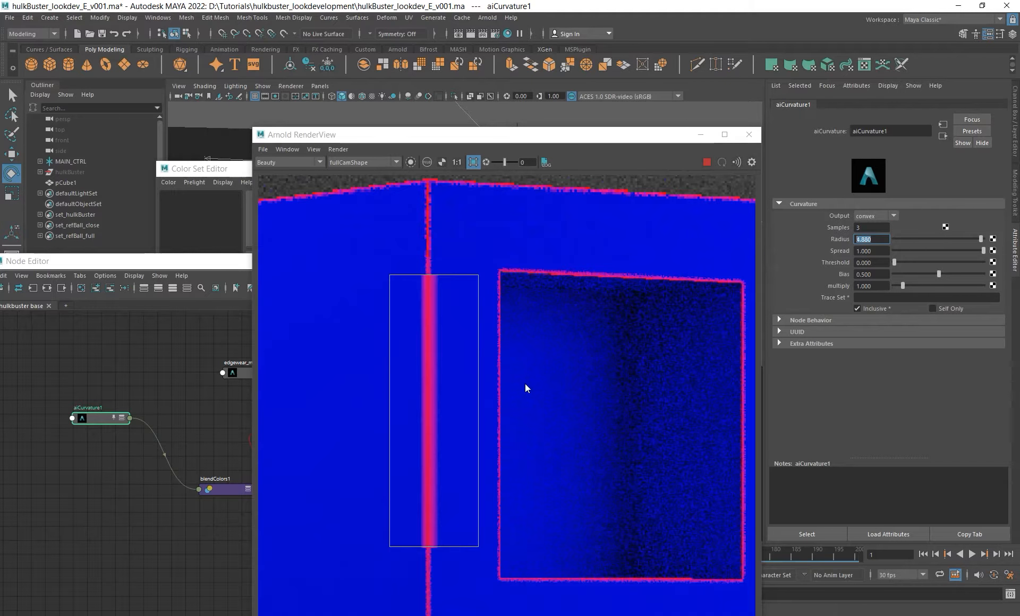
scroll(525, 388, down, 3)
shift+drag(443, 232, 682, 482)
scroll(521, 356, up, 4)
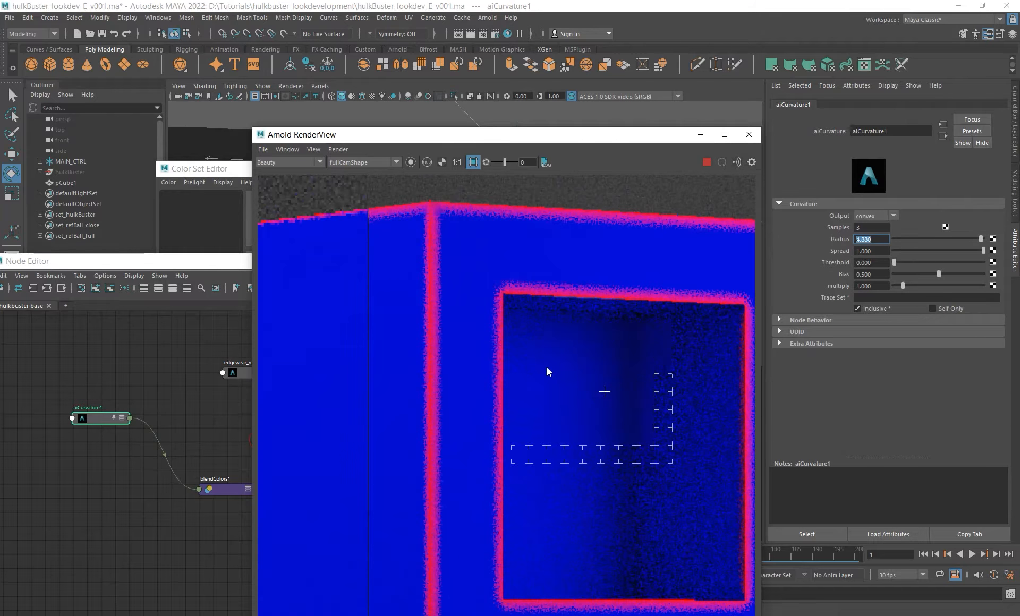
Switch the aiCurvature1 output to concave with the recessed face framed in the render.
scroll(547, 368, down, 3)
alt+middle_drag(550, 356, 513, 349)
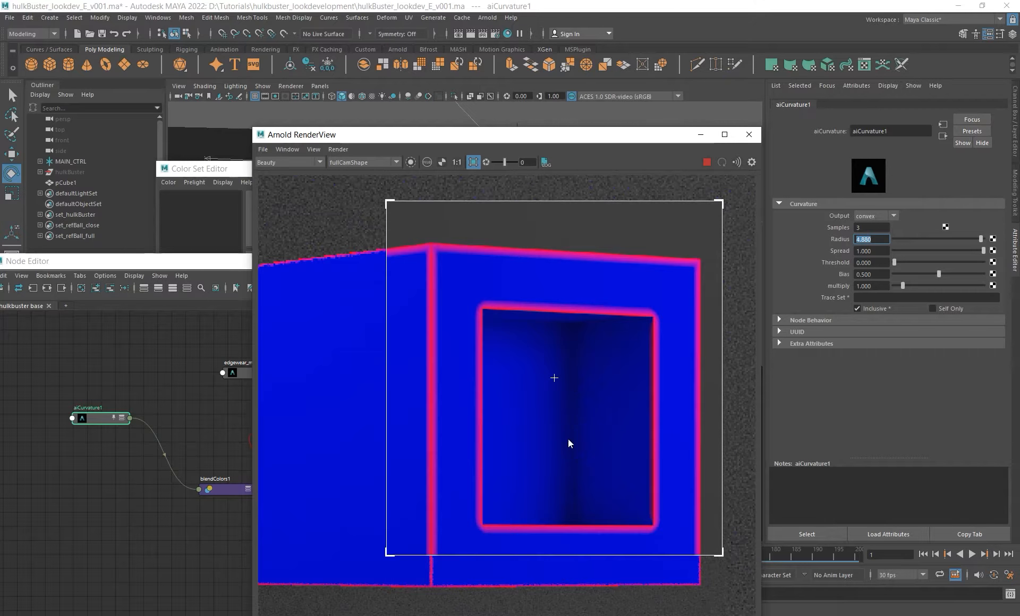
click(875, 217)
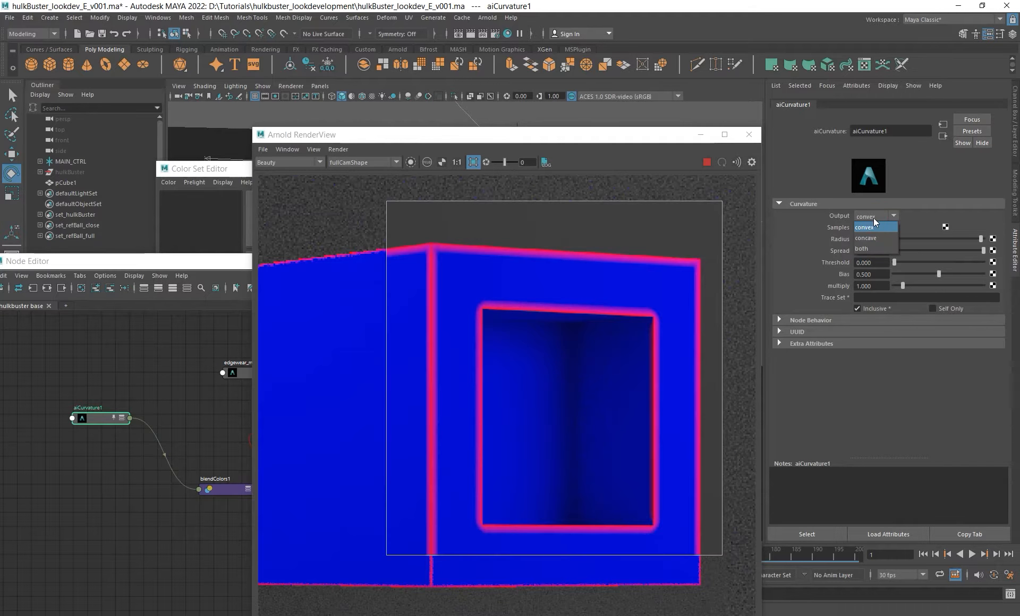
click(866, 238)
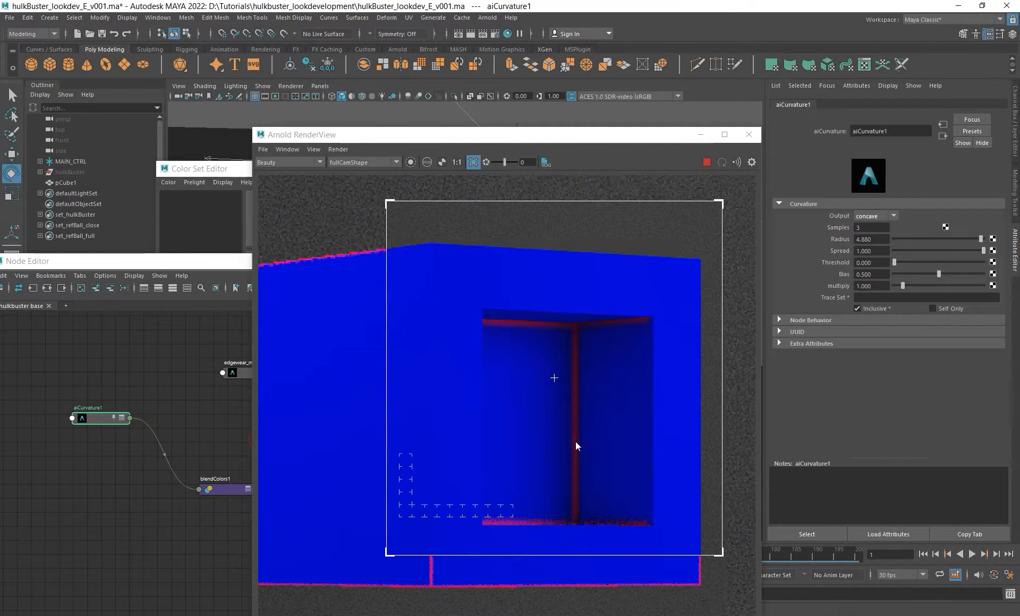
Set the aiCurvature1 output to both and examine the upper edges of the cube's recess in the render.
click(879, 222)
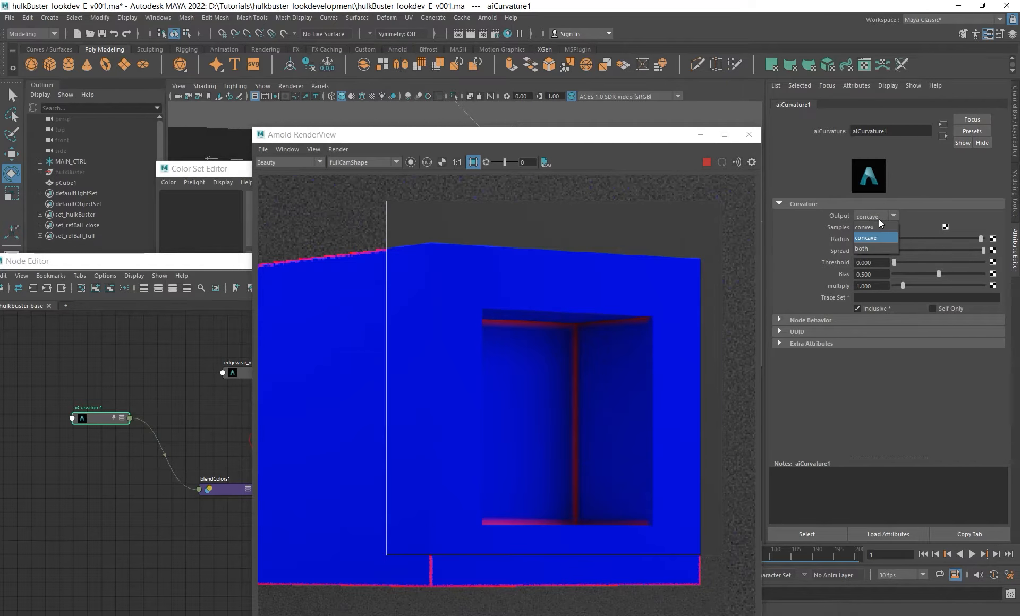
click(869, 250)
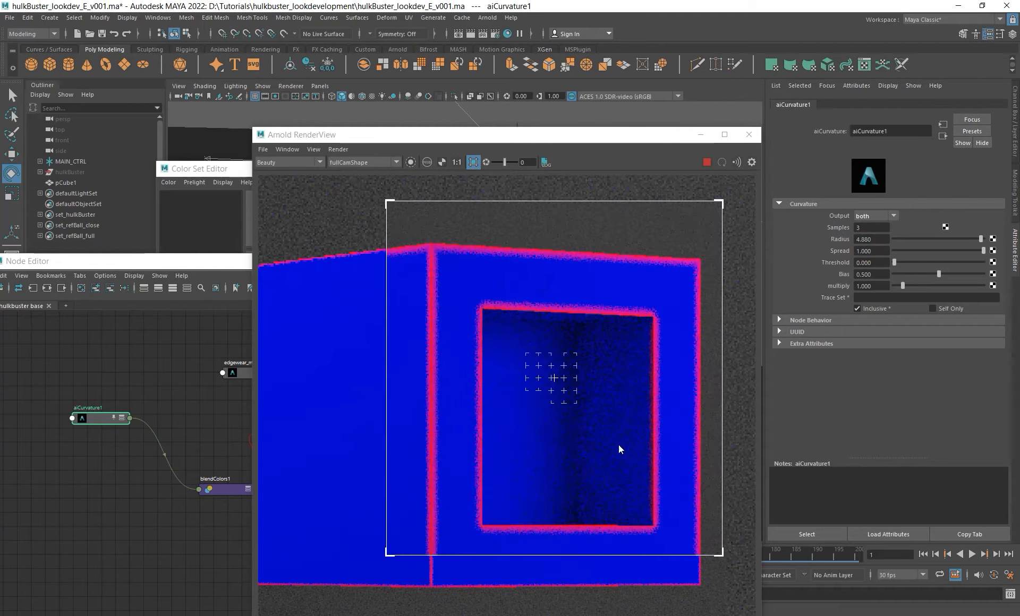
scroll(558, 410, up, 2)
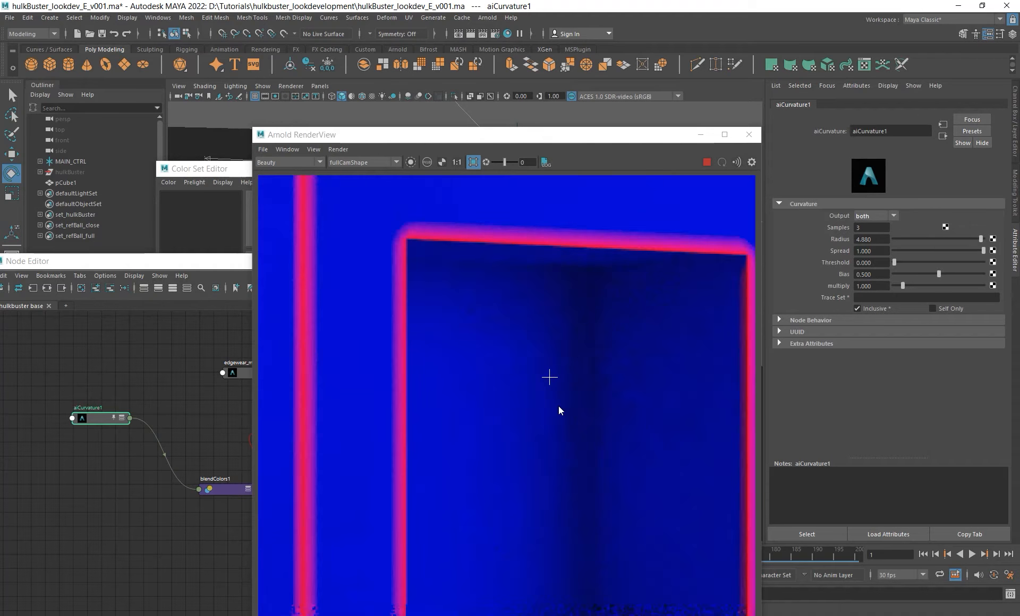
alt+middle_drag(559, 407, 521, 397)
scroll(564, 367, up, 2)
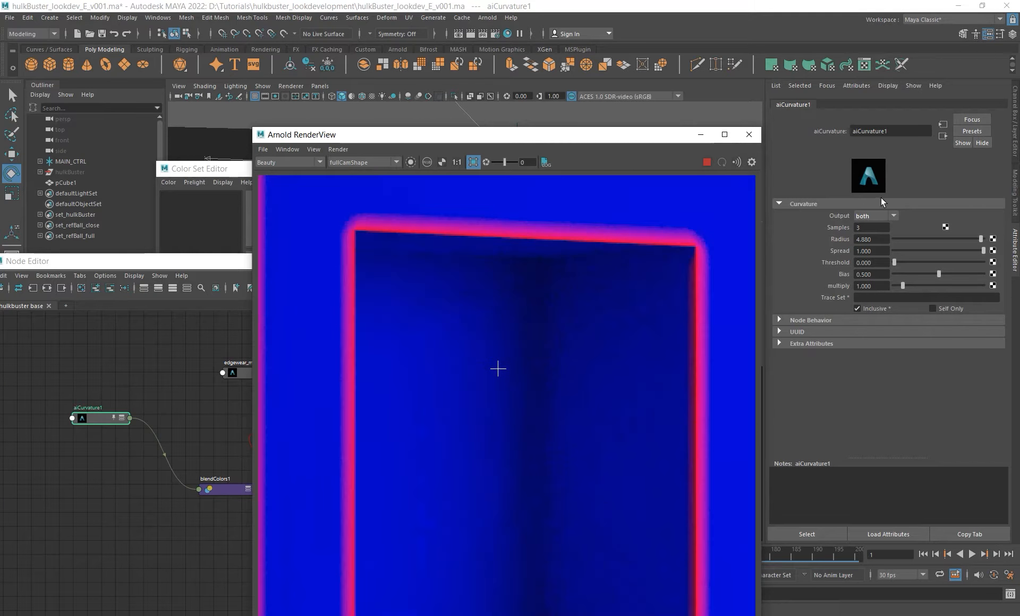
Switch the aiCurvature1 output to convex with a radius of 10 and a spread of 0.819.
double_click(887, 240)
text(5)
key(Return)
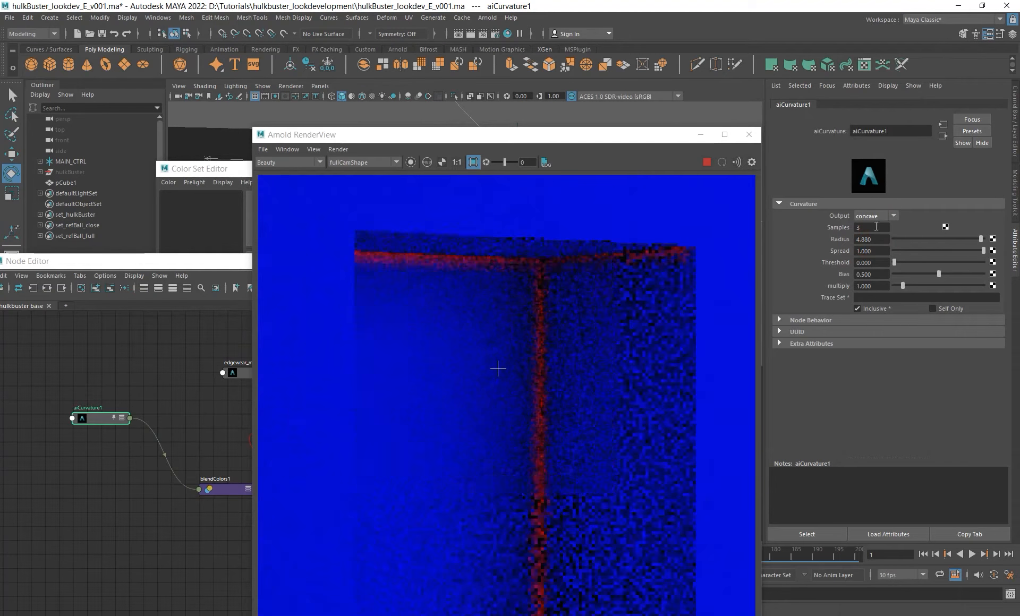
drag(891, 244, 618, 216)
text(10)
key(Return)
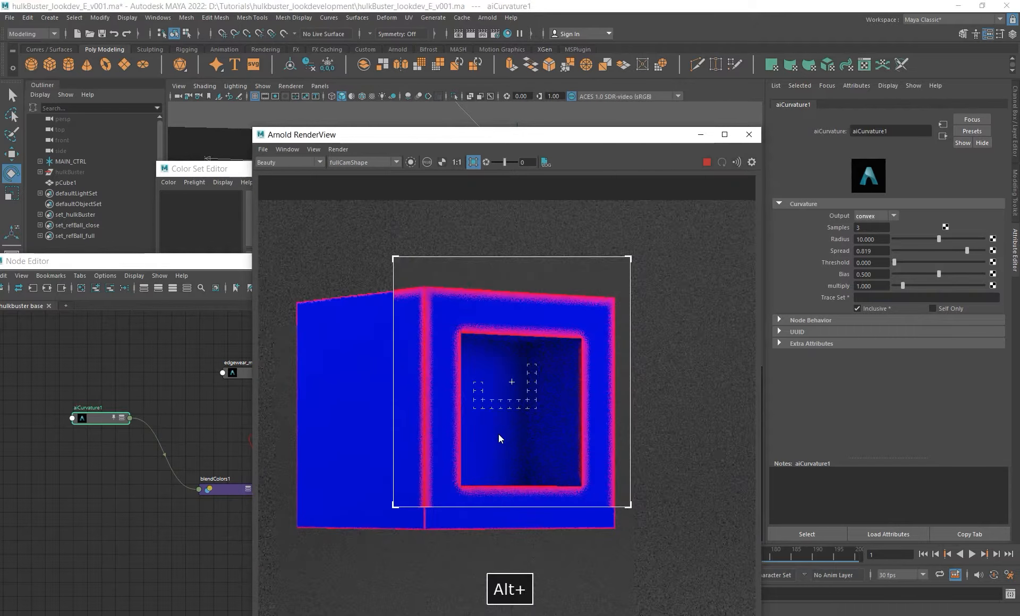
alt+right_drag(498, 435, 507, 413)
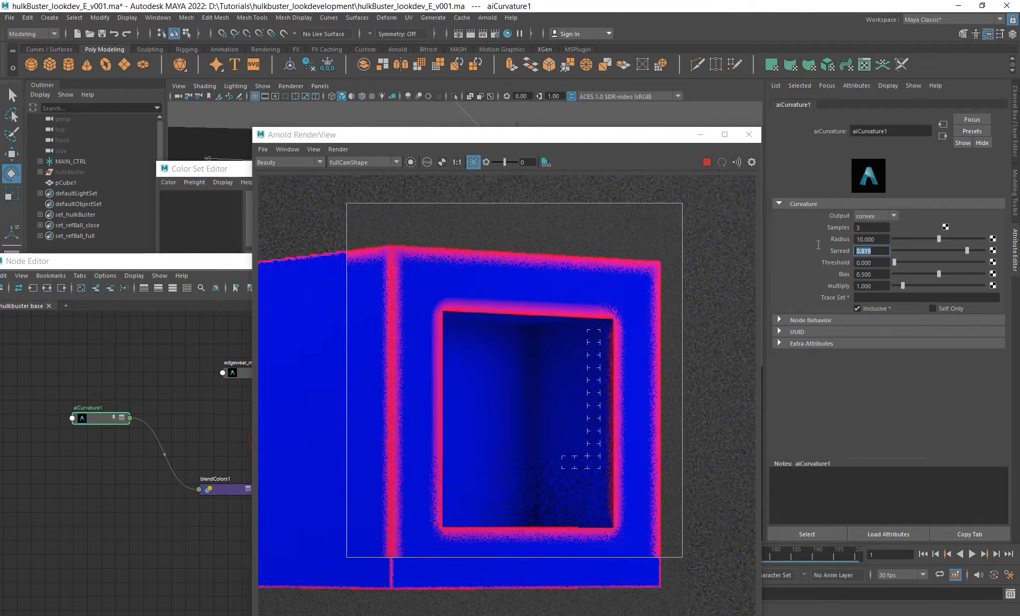
Lower the aiCurvature1 spread to 0.705 for a close-up comparison, and raise it to 0.946.
mouse_move(966, 250)
mouse_down()
mouse_move(926, 250)
mouse_move(948, 250)
mouse_up()
scroll(447, 382, up, 2)
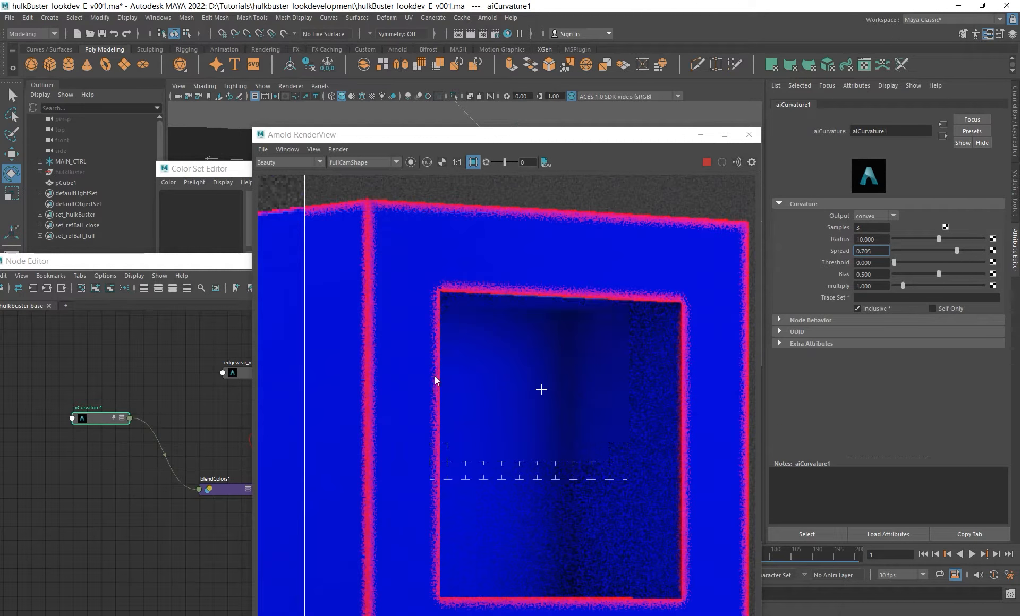
scroll(430, 377, up, 3)
drag(963, 250, 978, 250)
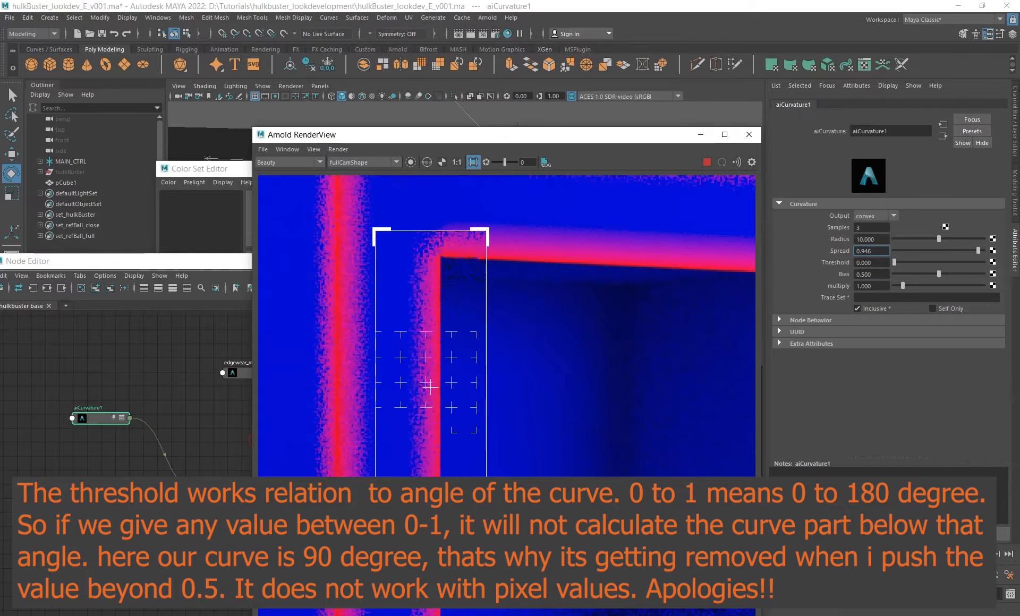
Raise the aiCurvature1 threshold to 0.476 and redraw the render region over the cube's near vertical edge.
click(885, 262)
drag(885, 261, 810, 256)
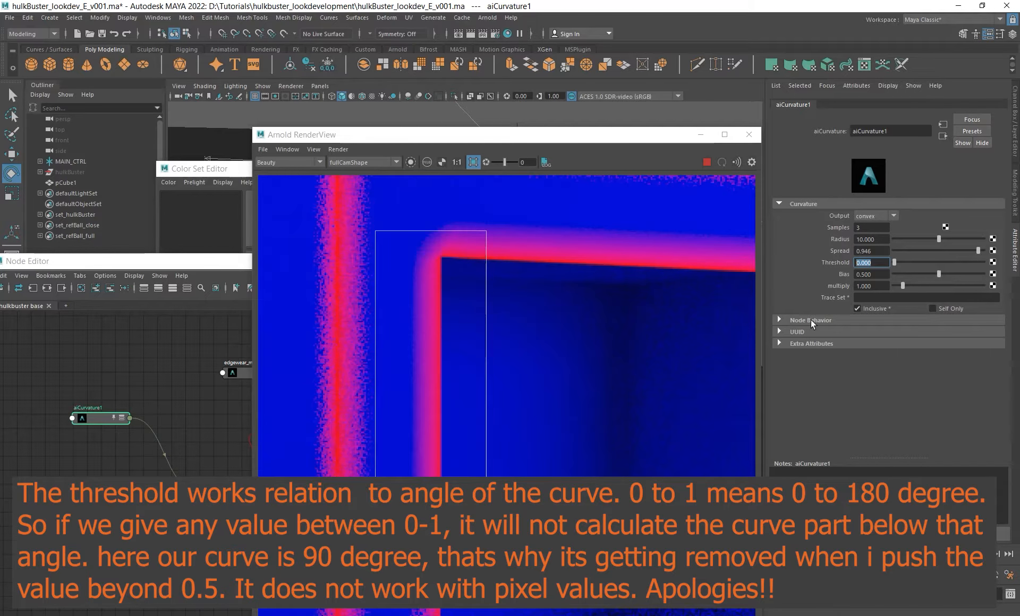
drag(894, 262, 936, 263)
drag(305, 292, 401, 449)
drag(274, 301, 416, 545)
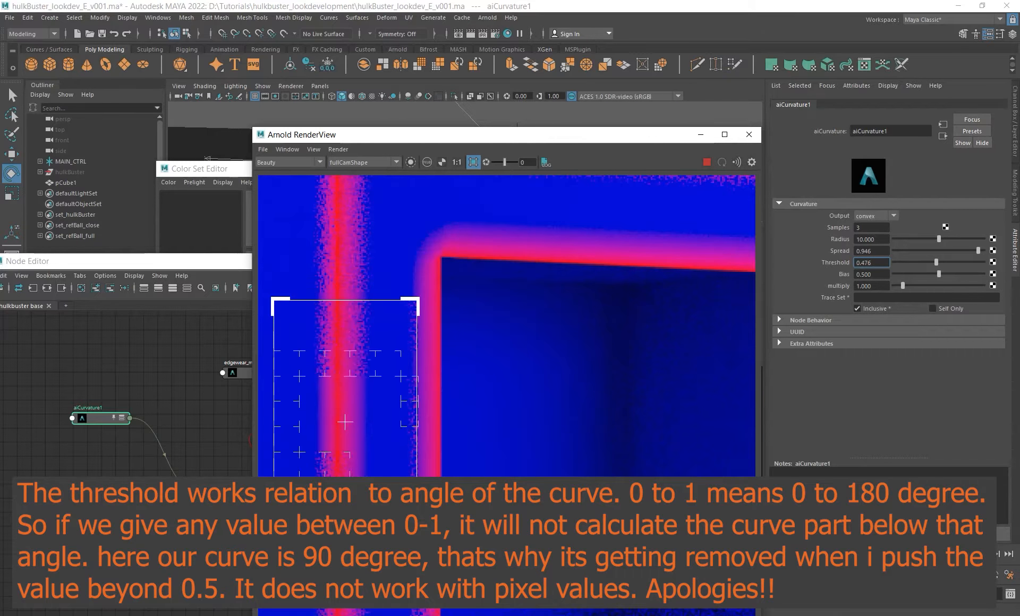
Set the aiCurvature1 bias to 0.536 and redraw the render region to include the recess's nearest side.
mouse_move(939, 274)
mouse_down()
mouse_move(919, 275)
mouse_move(962, 279)
mouse_move(921, 276)
mouse_move(941, 276)
mouse_up()
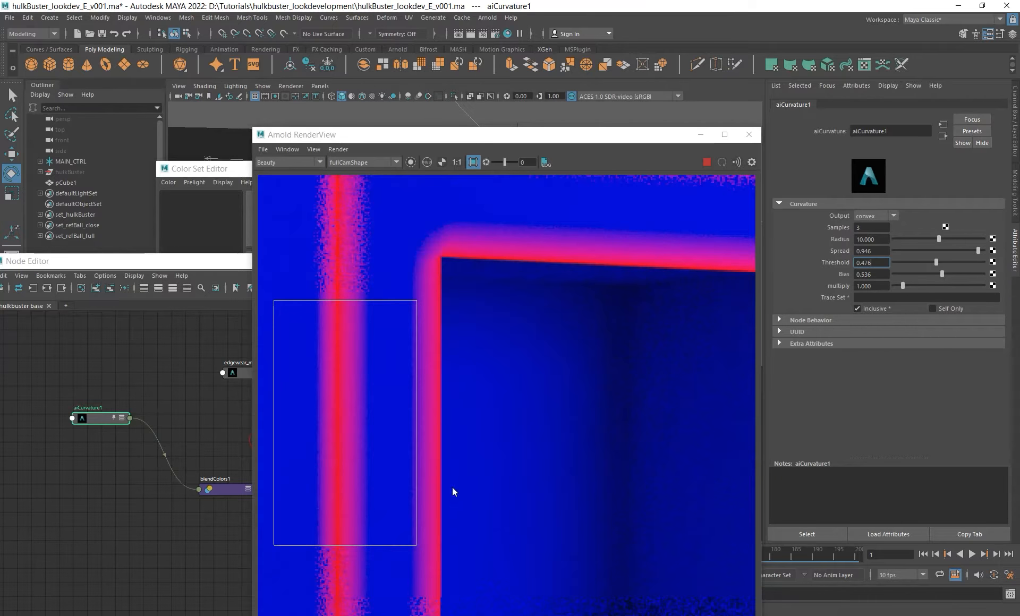
scroll(453, 341, down, 3)
shift+drag(380, 230, 475, 438)
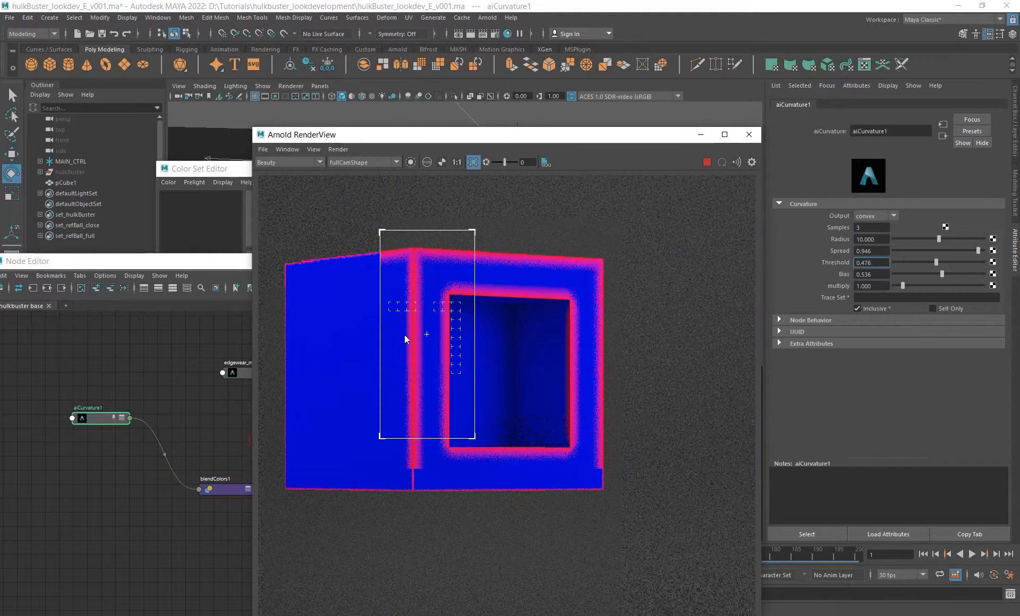
scroll(423, 340, up, 3)
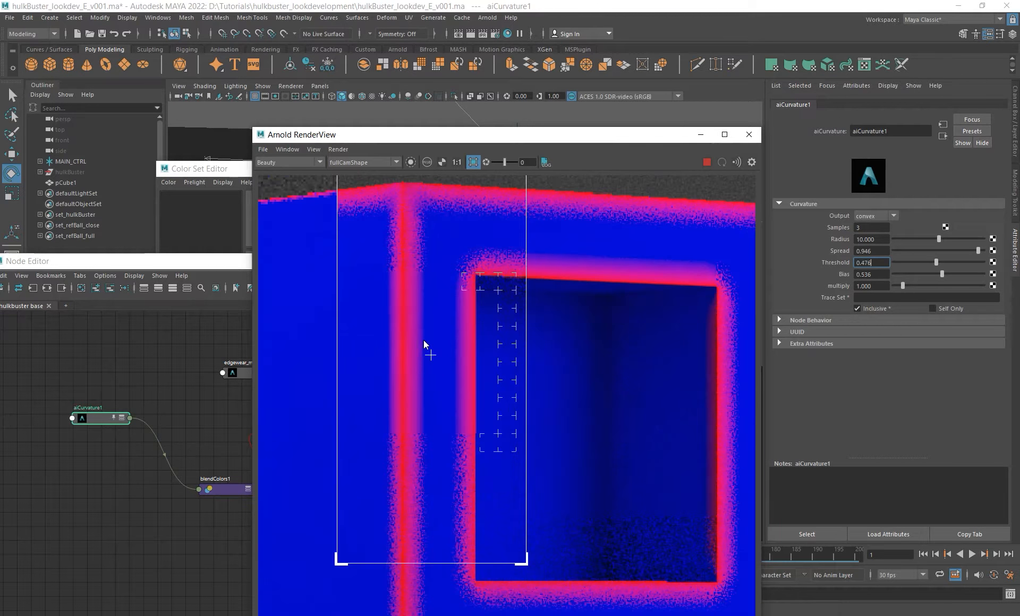
Set the aiCurvature1 multiply value to 2.
click(880, 285)
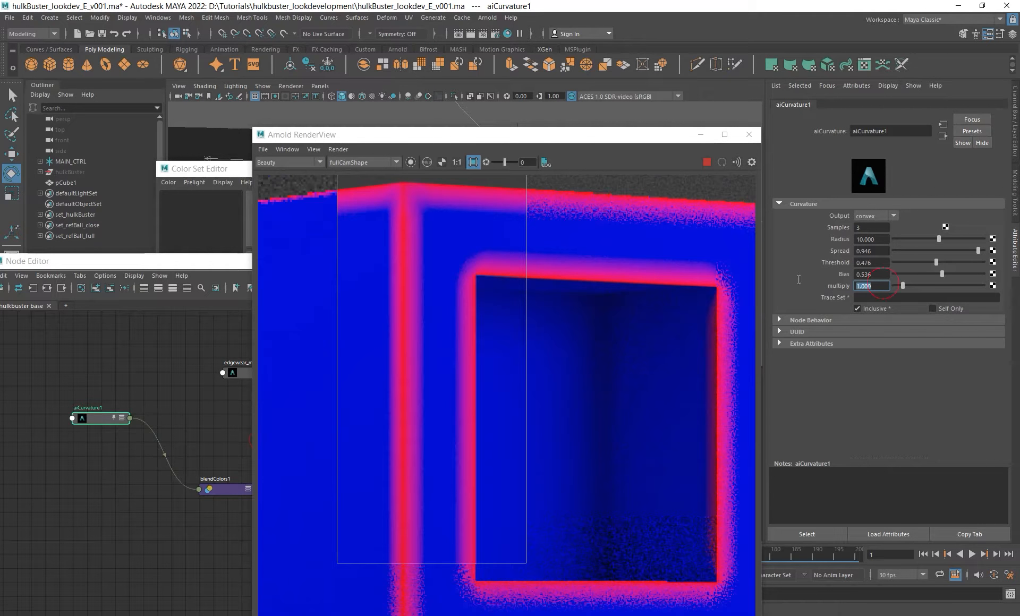
text(2)
key(Return)
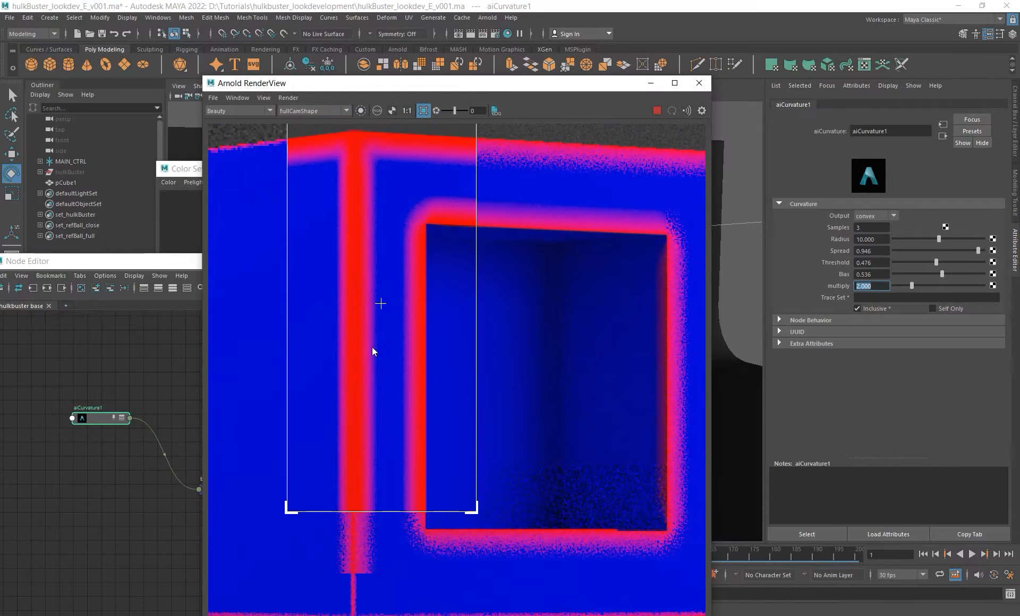
Point out the curvature's Trace Set field and the matching Trace Sets field in the test cube's Arnold attributes.
click(865, 296)
mouse_move(396, 365)
alt+right_down()
mouse_move(406, 333)
mouse_move(444, 345)
alt+right_up()
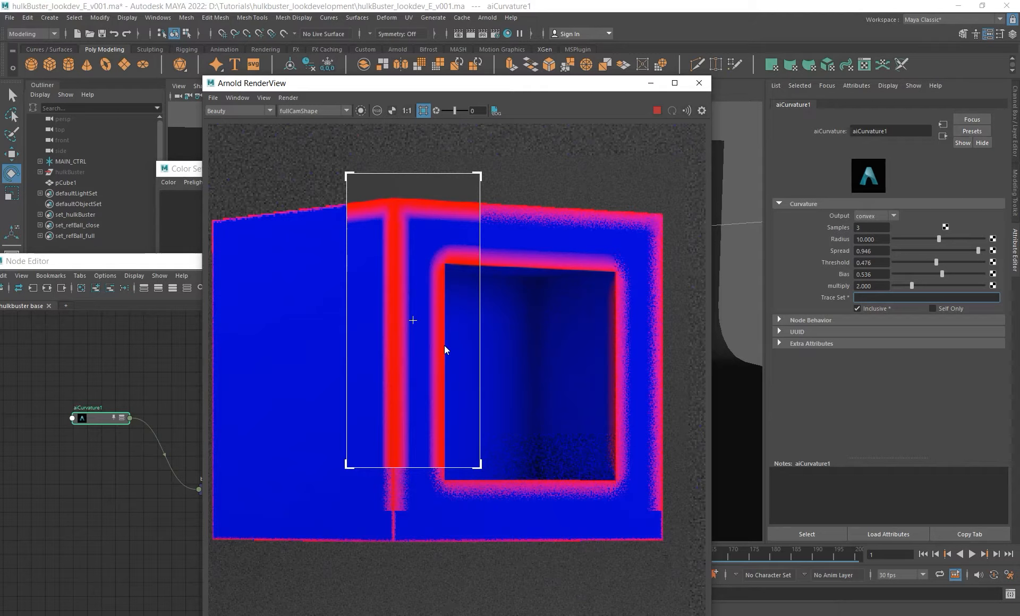
click(387, 243)
click(798, 258)
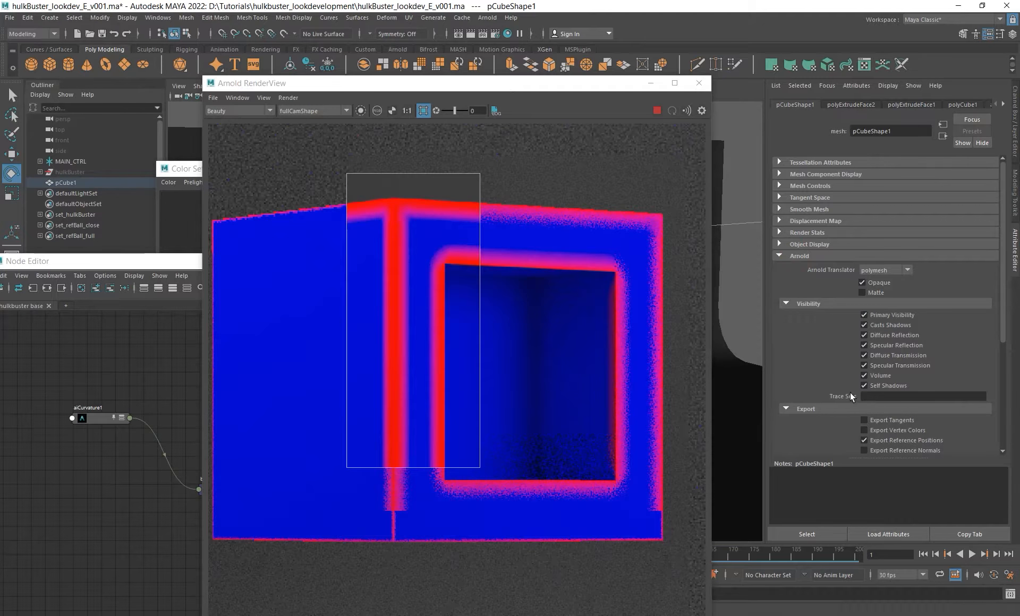
click(871, 397)
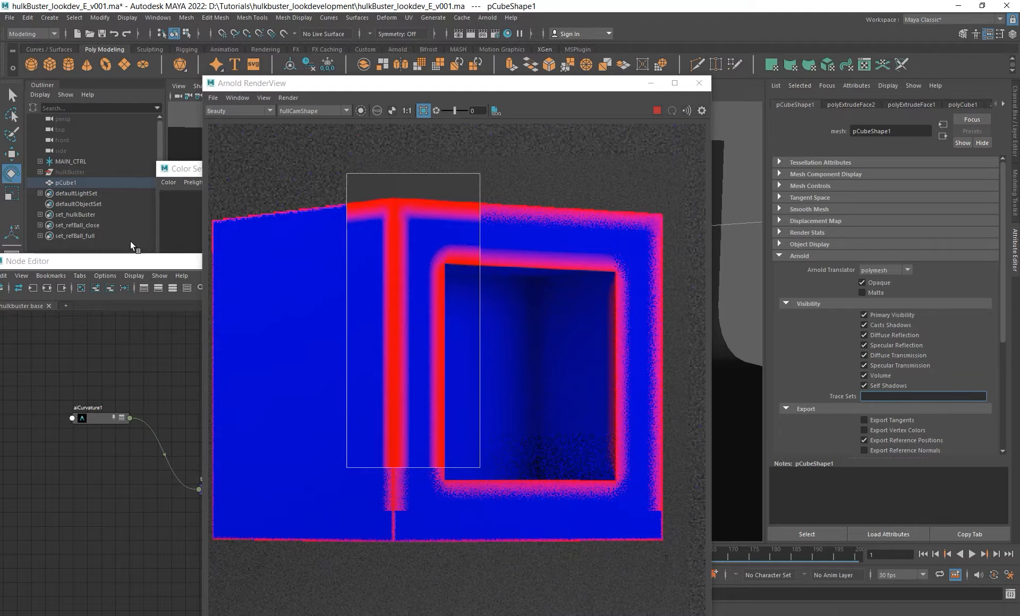
click(397, 258)
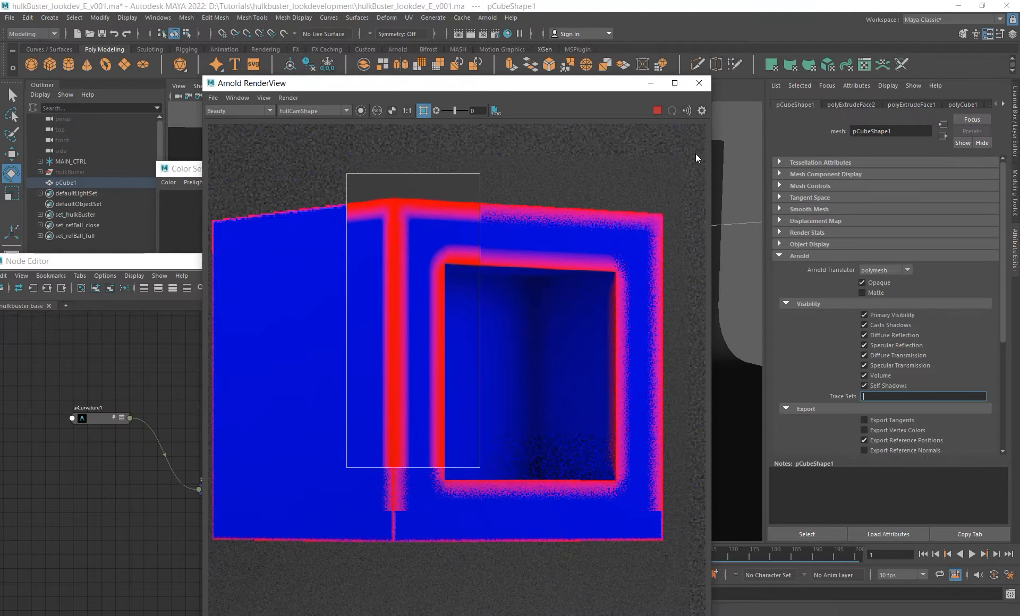
Return to the aiCurvature1 attributes and turn off Inclusive for its trace set.
mouse_move(575, 83)
mouse_down()
mouse_move(713, 138)
mouse_move(649, 140)
mouse_up()
click(87, 418)
click(871, 298)
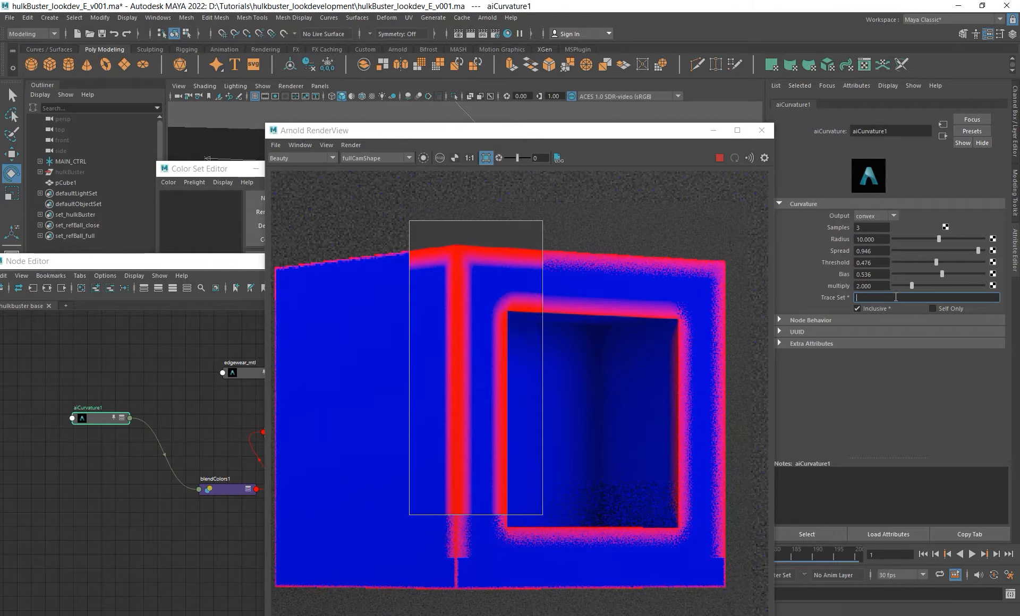
click(871, 310)
Create a polygon plane, scale it up evenly and raise it toward the underside of the test cube.
drag(567, 128, 827, 142)
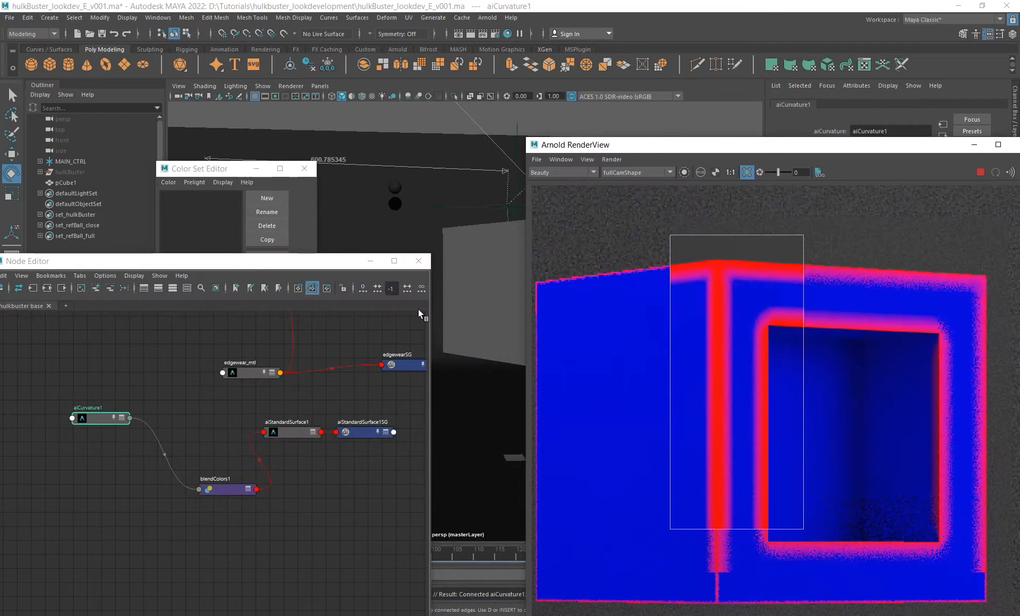
click(104, 64)
alt+drag(520, 319, 535, 330)
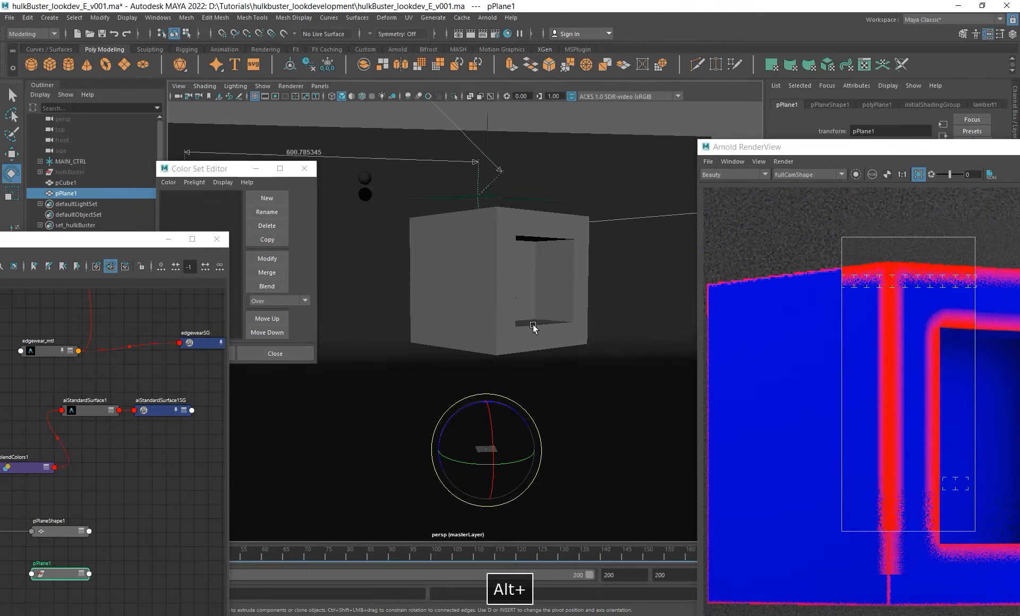
key(r)
drag(478, 445, 770, 431)
key(w)
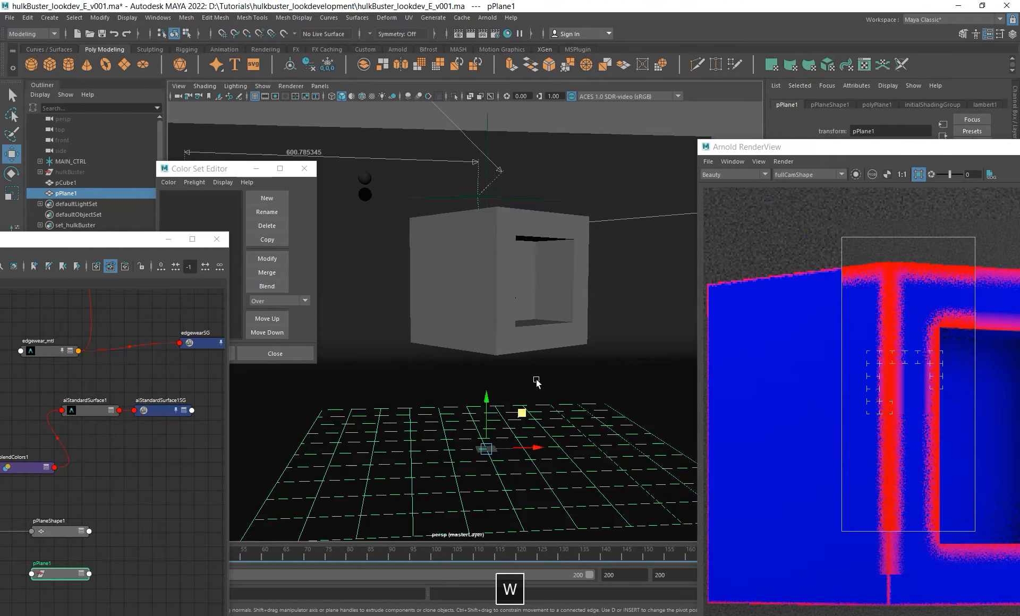
drag(483, 391, 483, 297)
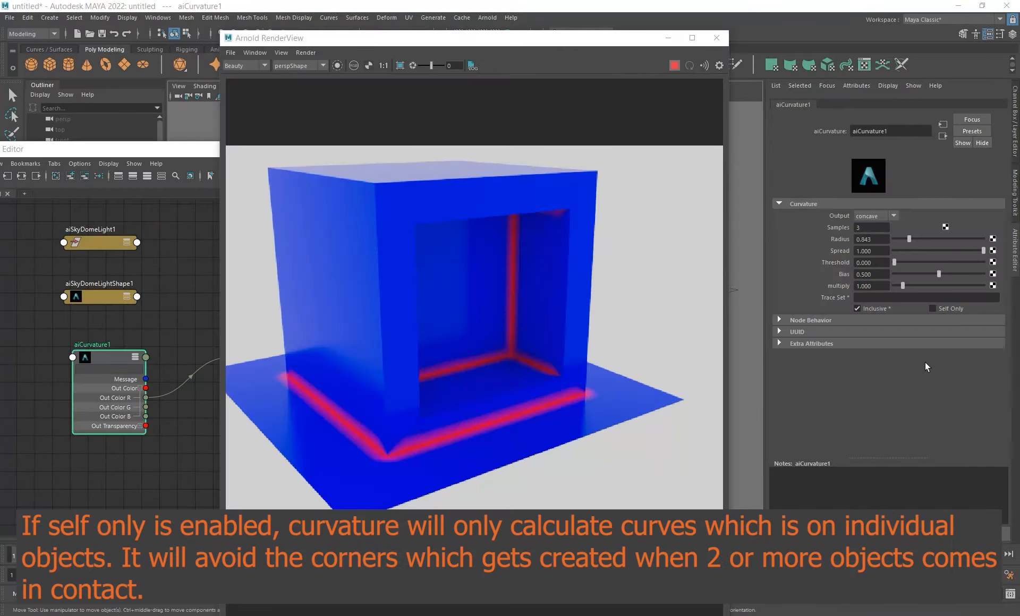
Toggle Self Only on and off on aiCurvature1 to compare the contact edges between cube and plane.
click(950, 314)
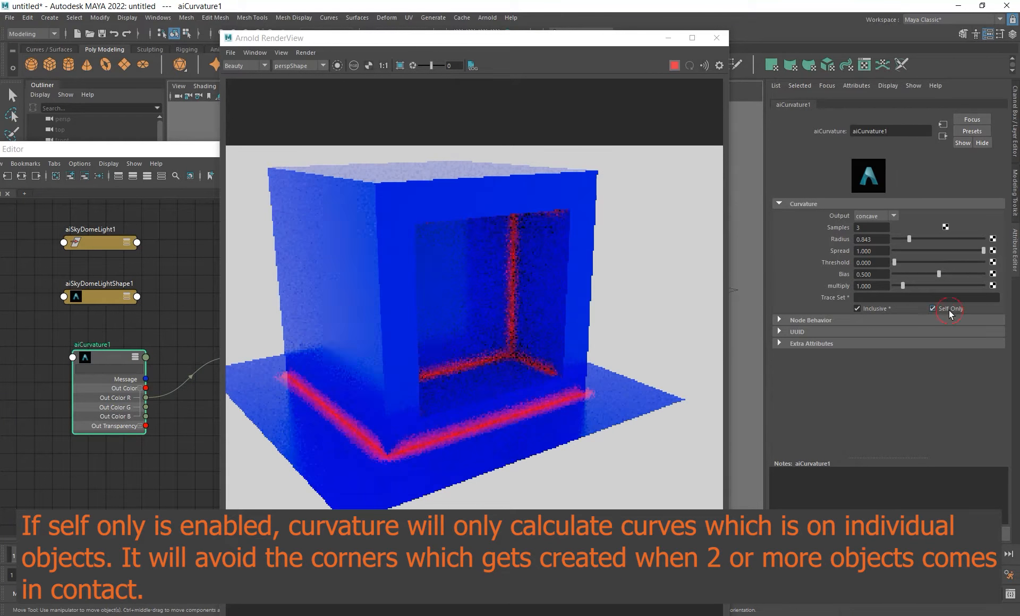
click(949, 310)
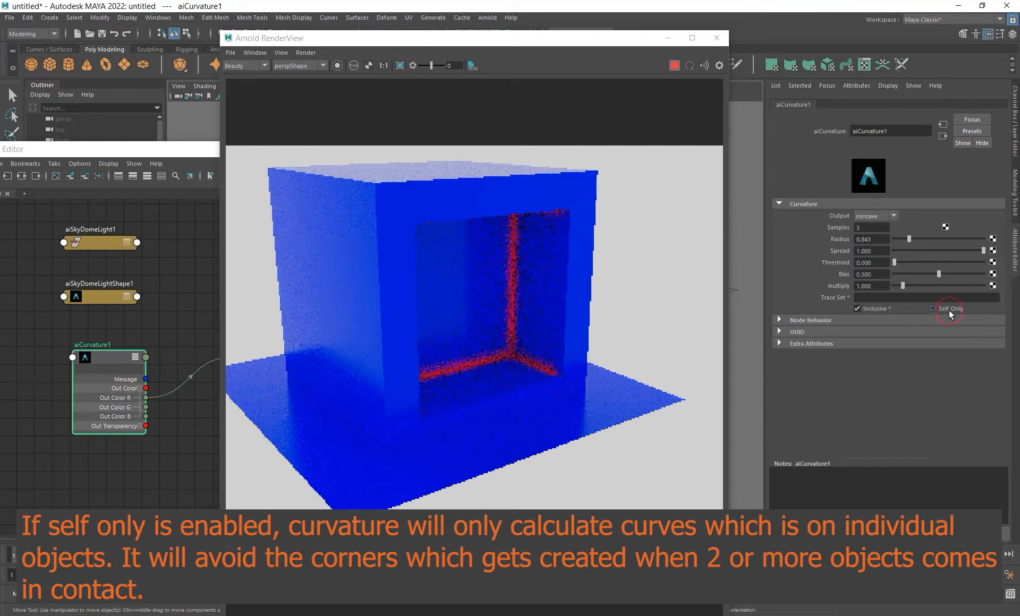
click(949, 310)
click(948, 311)
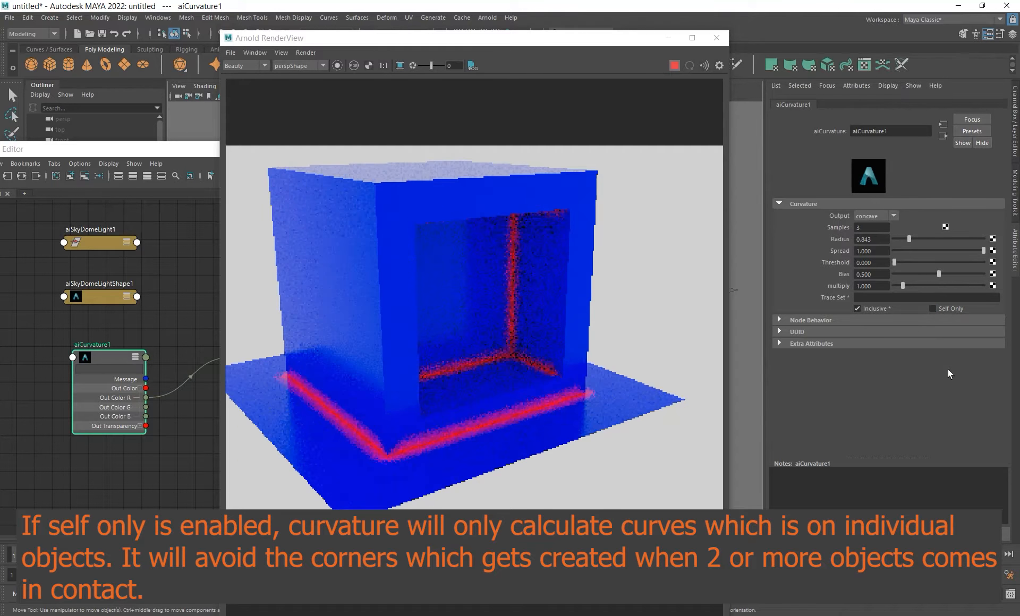
click(943, 306)
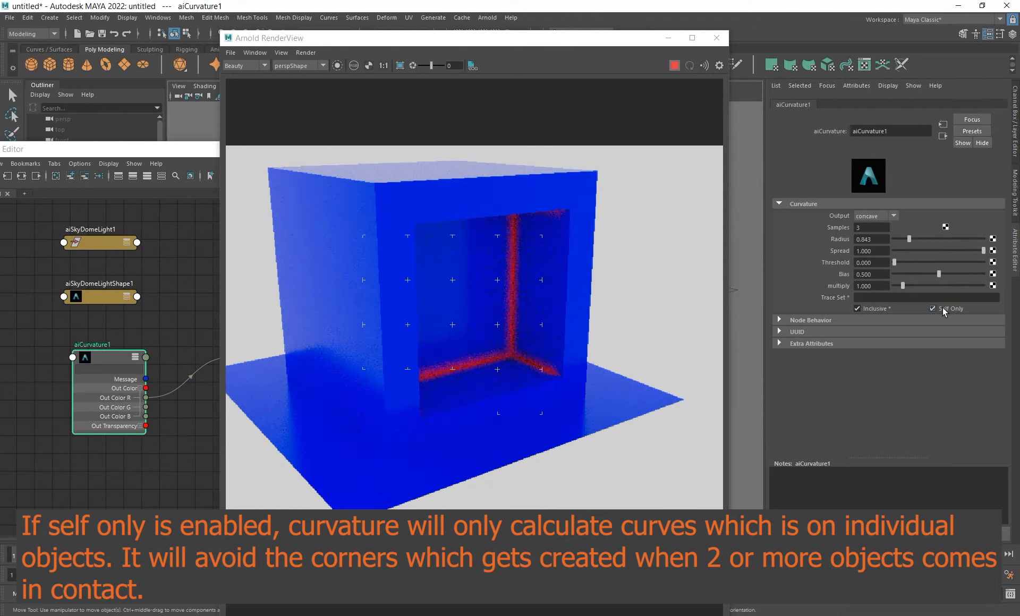
click(942, 308)
click(941, 308)
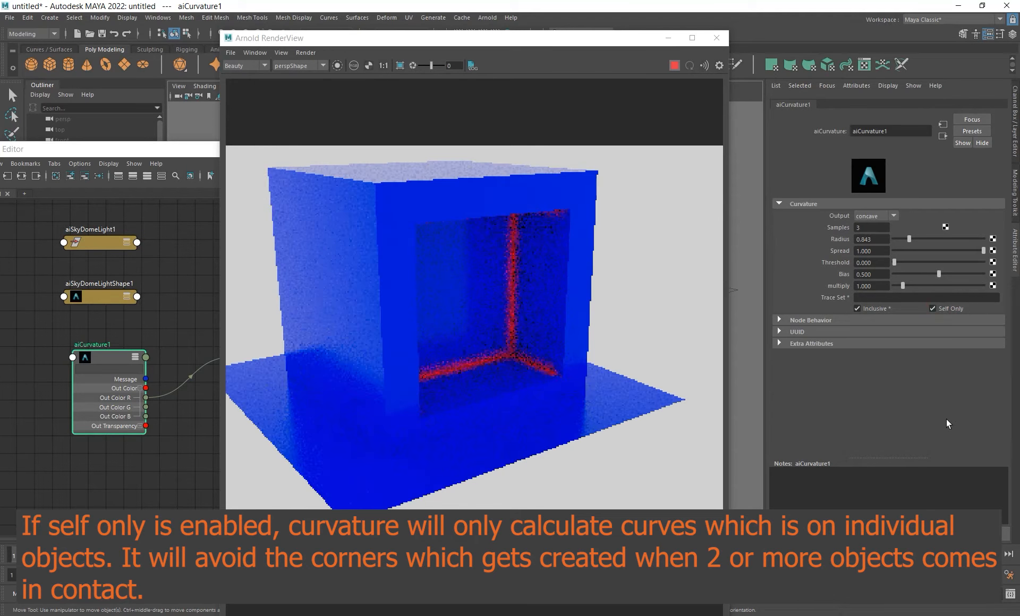
click(942, 308)
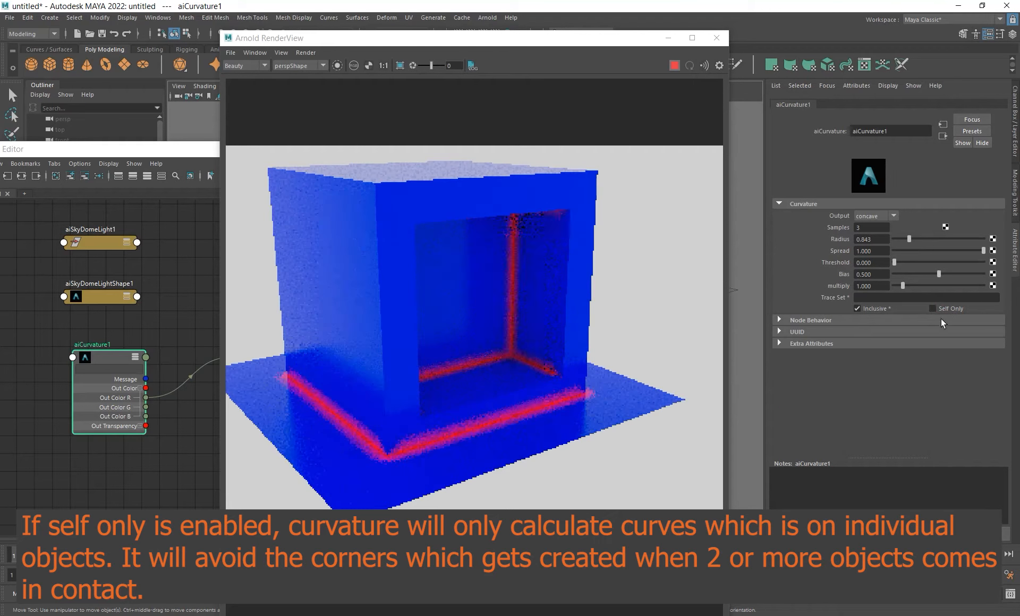
click(941, 308)
click(942, 309)
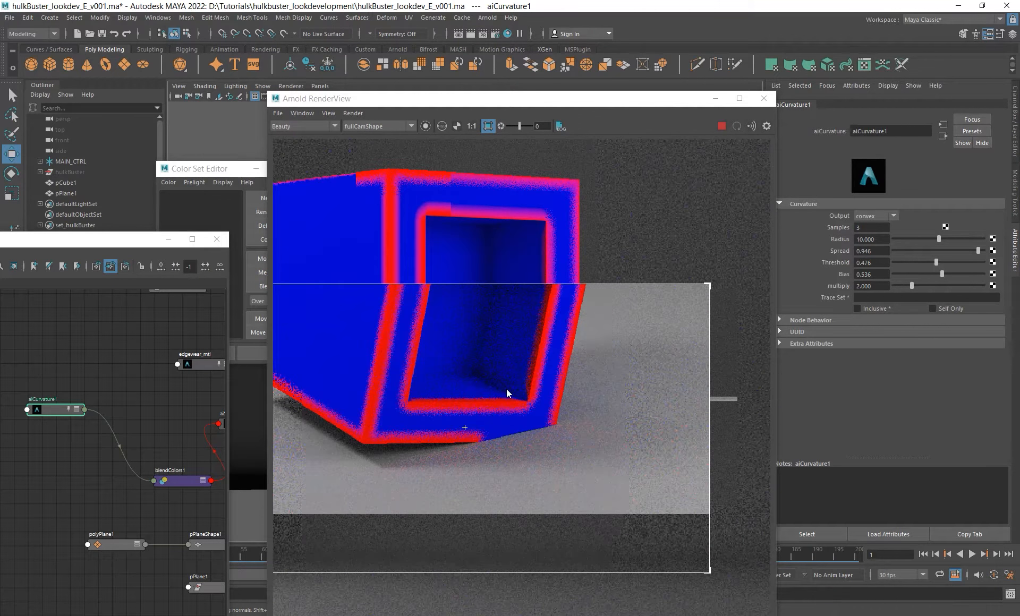
Redraw the render region around the whole tilted cube and plane.
scroll(506, 372, down, 2)
shift+drag(308, 186, 636, 470)
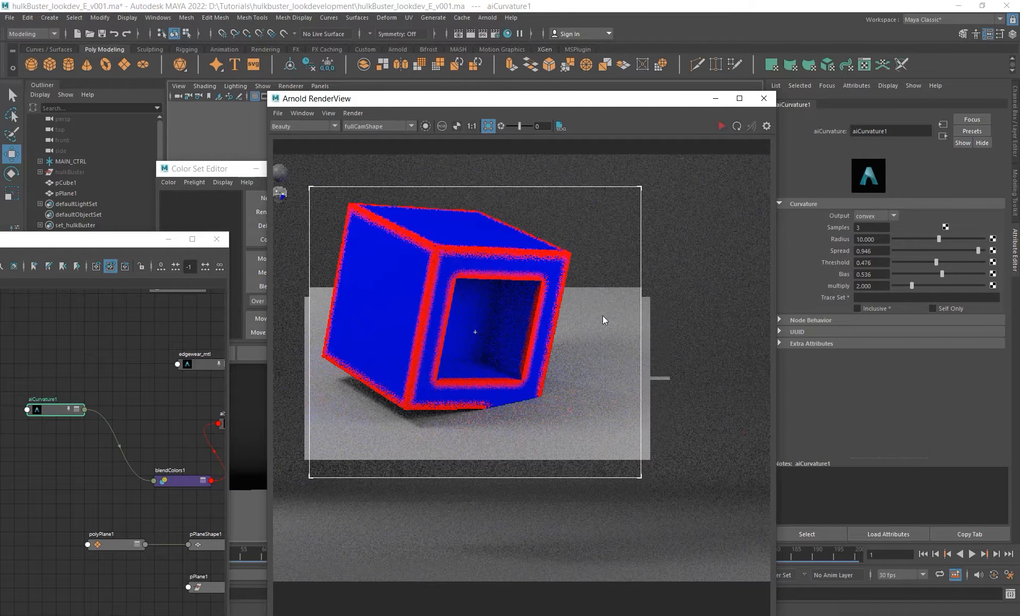
drag(684, 104, 898, 153)
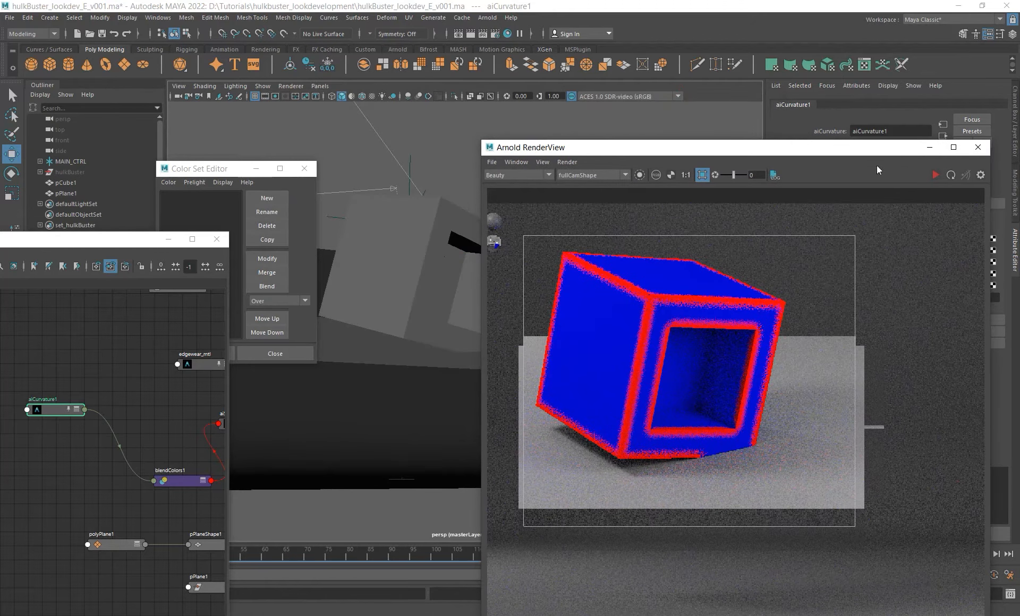
Delete the test curvature network, plane and cube, and unhide the hulkBuster group.
click(977, 146)
alt+right_drag(90, 372, 164, 425)
drag(11, 383, 223, 515)
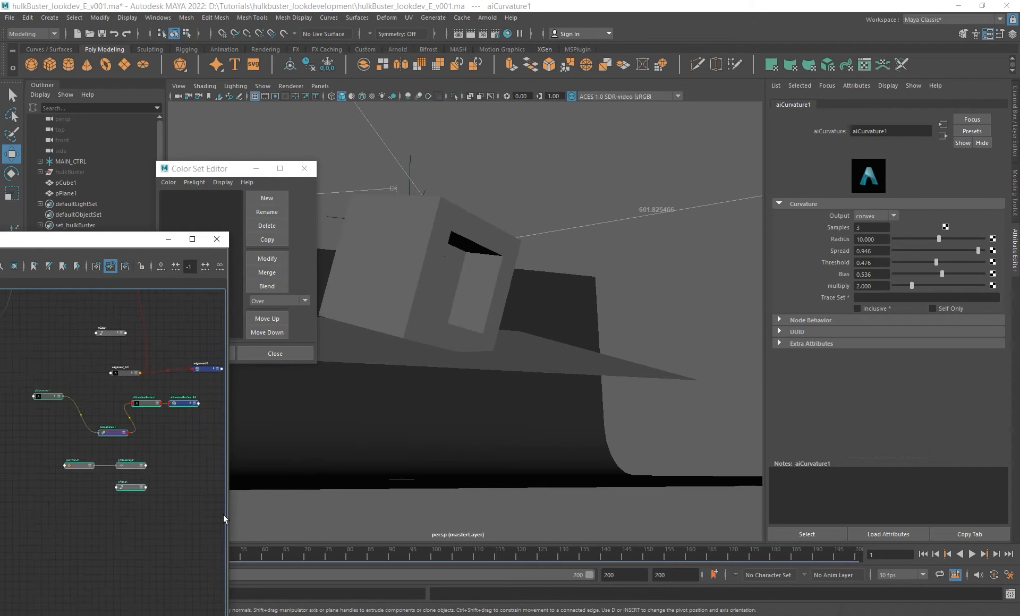
key(Delete)
click(463, 281)
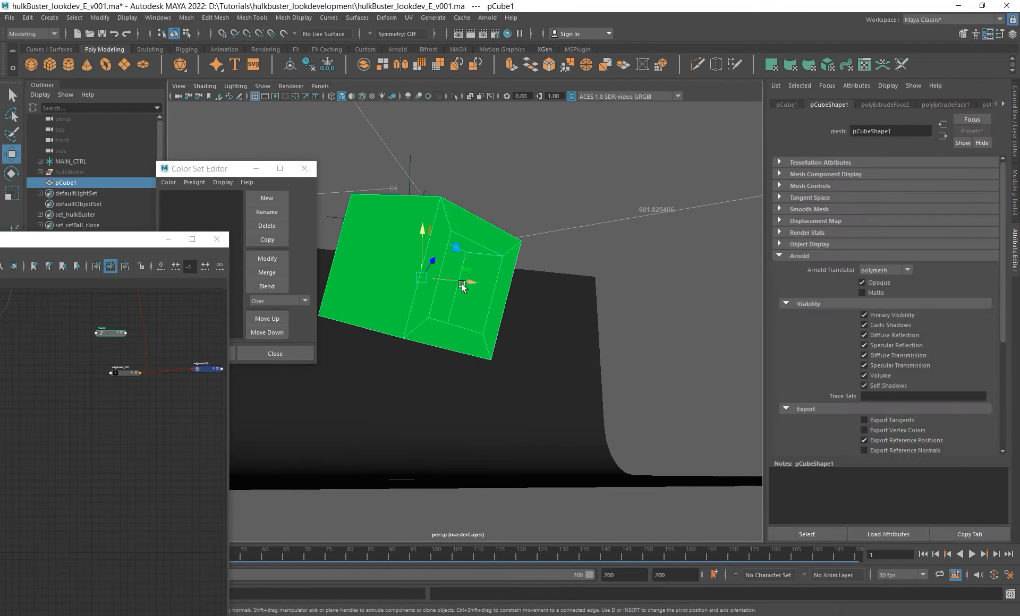
key(Delete)
click(67, 172)
key(shift+h)
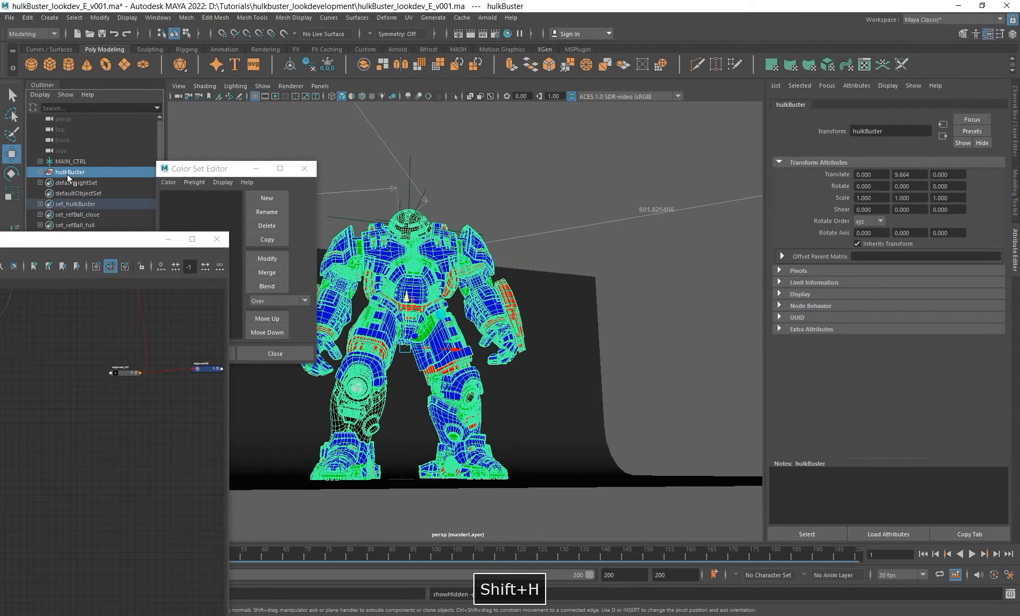
Create an aiCurvature node in the hulkbuster base network below edgewear_mtl.
alt+middle_drag(610, 366, 530, 439)
alt+right_drag(530, 438, 635, 442)
alt+middle_drag(635, 441, 619, 468)
key(Tab)
text(acur)
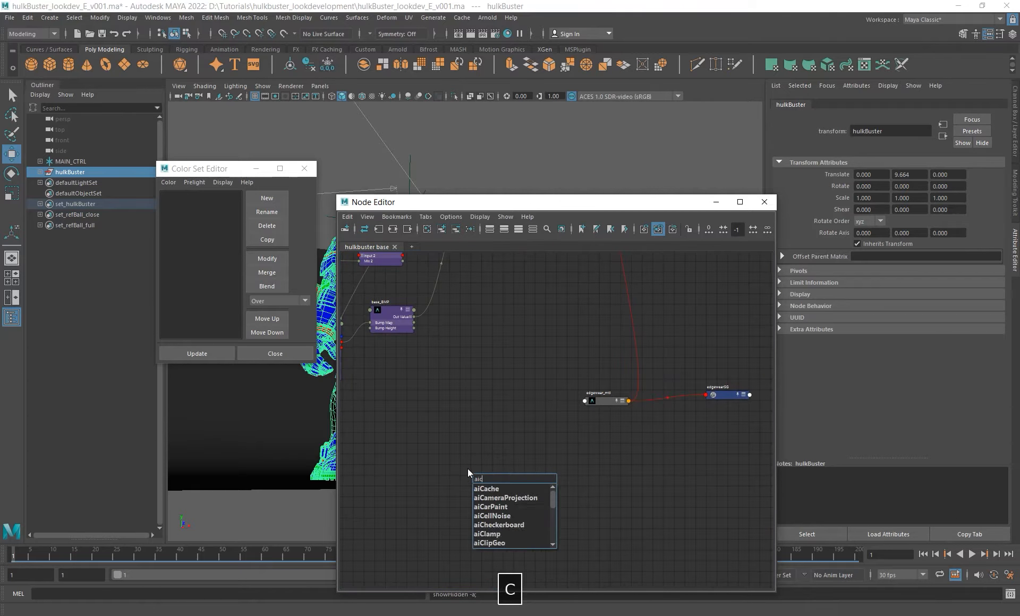
key(Return)
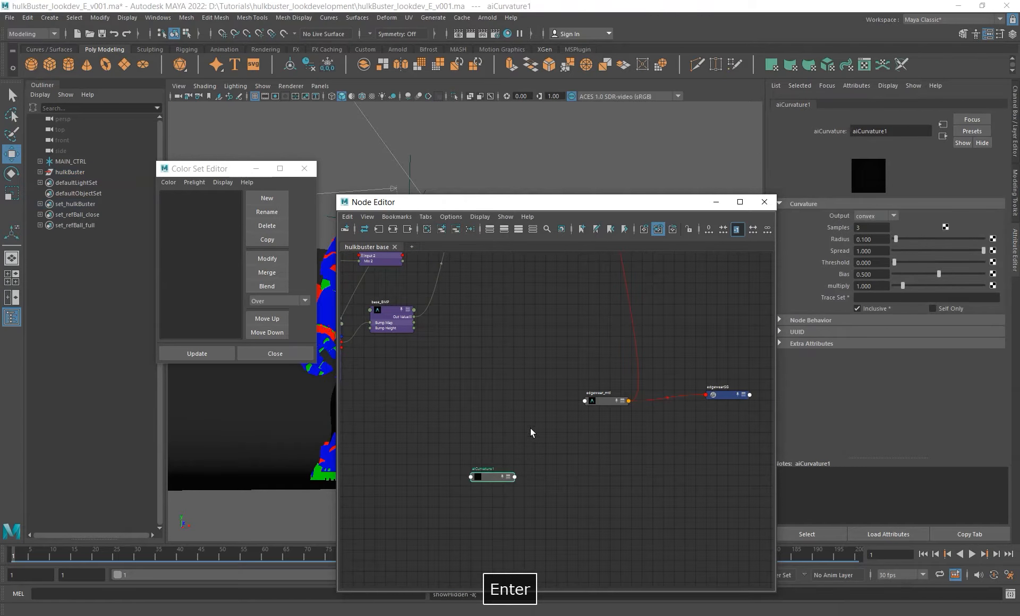
alt+middle_drag(583, 415, 526, 410)
scroll(491, 433, up, 1)
drag(439, 484, 420, 465)
alt+middle_drag(456, 459, 475, 445)
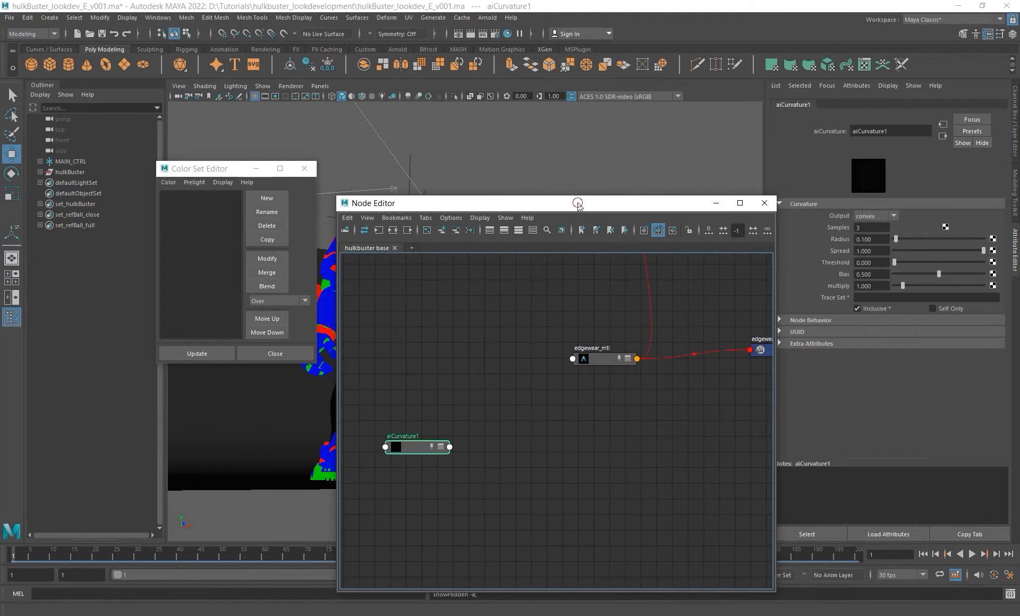
drag(575, 204, 435, 181)
alt+middle_drag(378, 416, 402, 422)
Create an aiRange node and place it beside aiCurvature1 on the output side.
click(375, 422)
key(Tab)
text(aira)
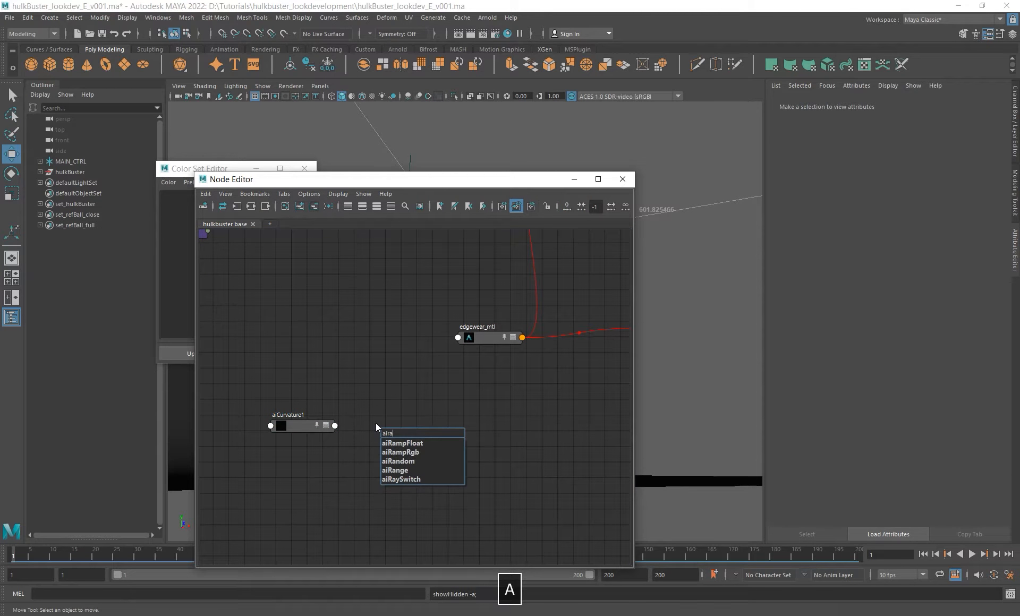
key(Down)
key(Down)
key(Down)
key(Down)
key(Return)
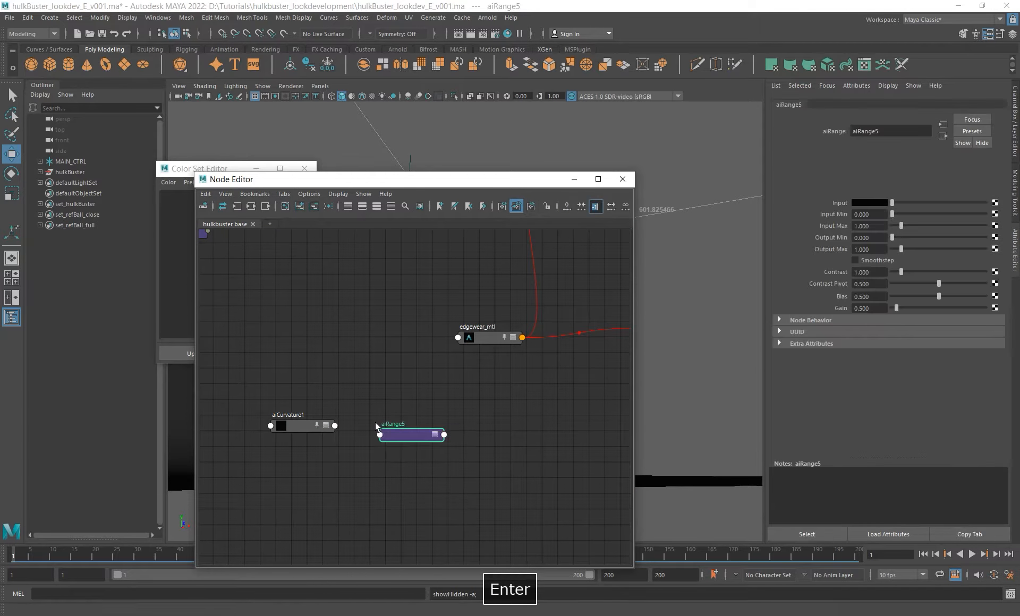
click(410, 435)
drag(410, 434, 411, 431)
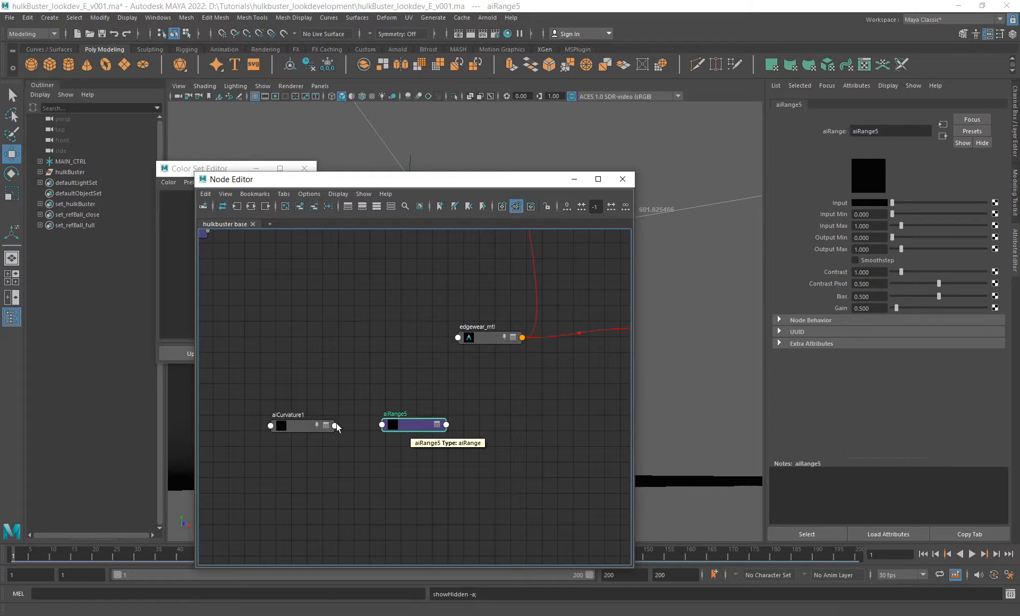
Connect the aiCurvature1 color output to the Input of aiRange5 and tidy the node's position.
click(302, 428)
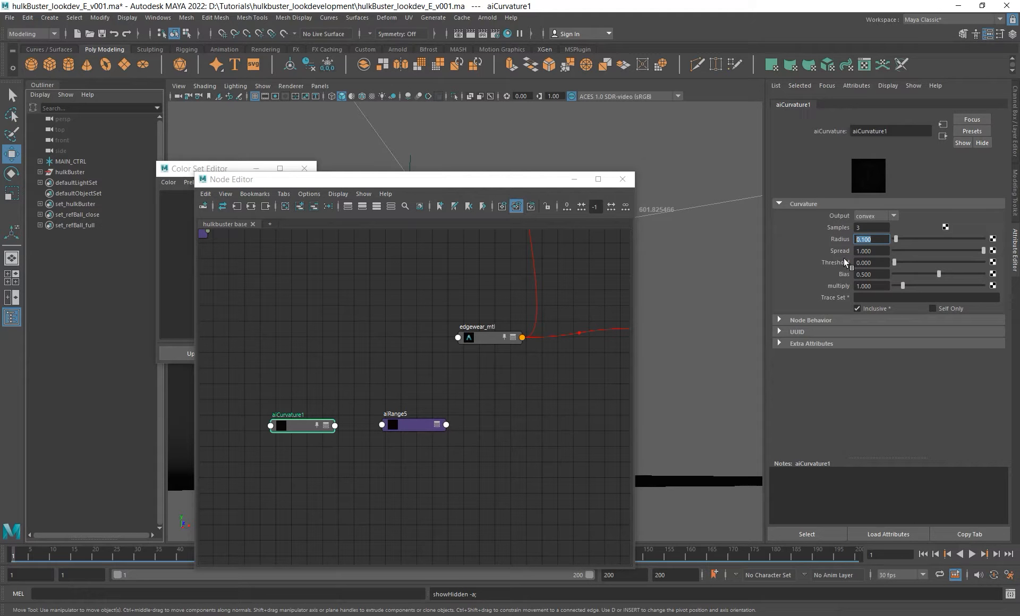
click(404, 428)
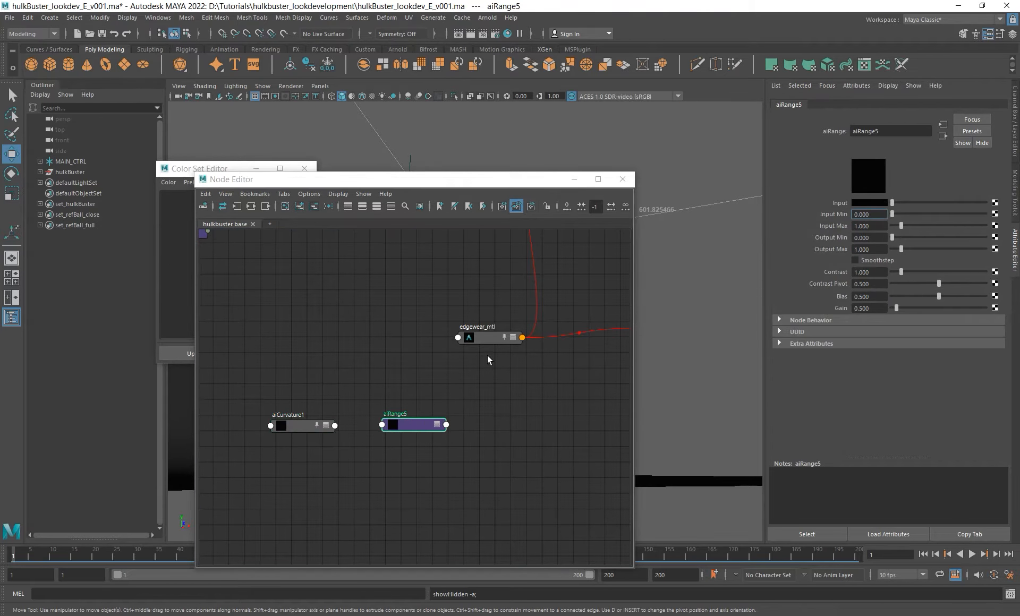
alt+middle_drag(357, 447, 359, 450)
middle_drag(306, 425, 824, 204)
drag(416, 424, 421, 425)
alt+middle_drag(473, 406, 437, 434)
alt+right_drag(449, 423, 419, 421)
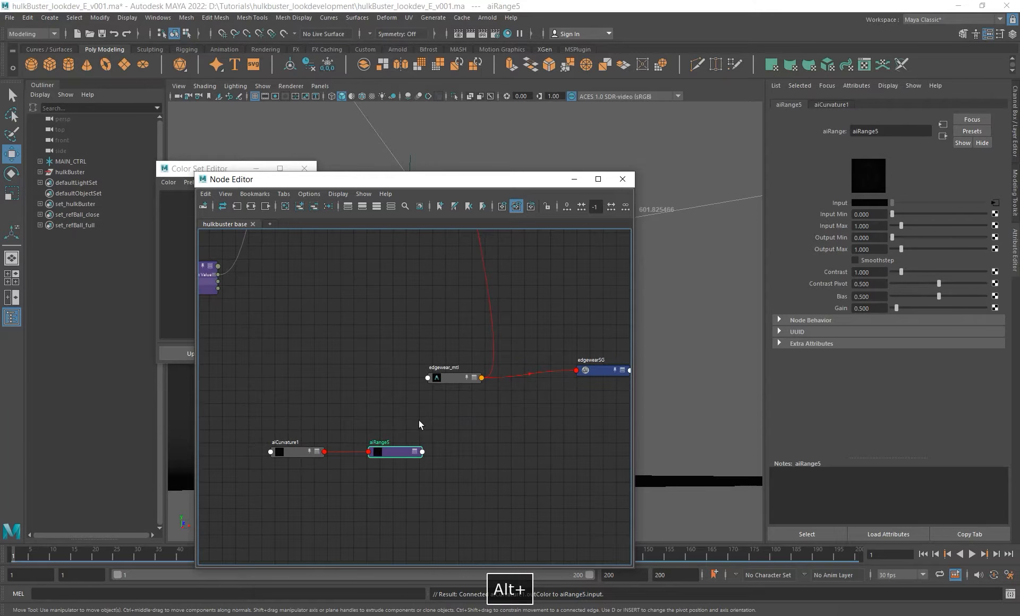
Move the curvature and range nodes near hulkbuster_layer_mtl and connect aiRange5 Out Color R to Layer 2's mix.
alt+middle_drag(419, 421, 455, 415)
alt+right_drag(402, 283, 579, 386)
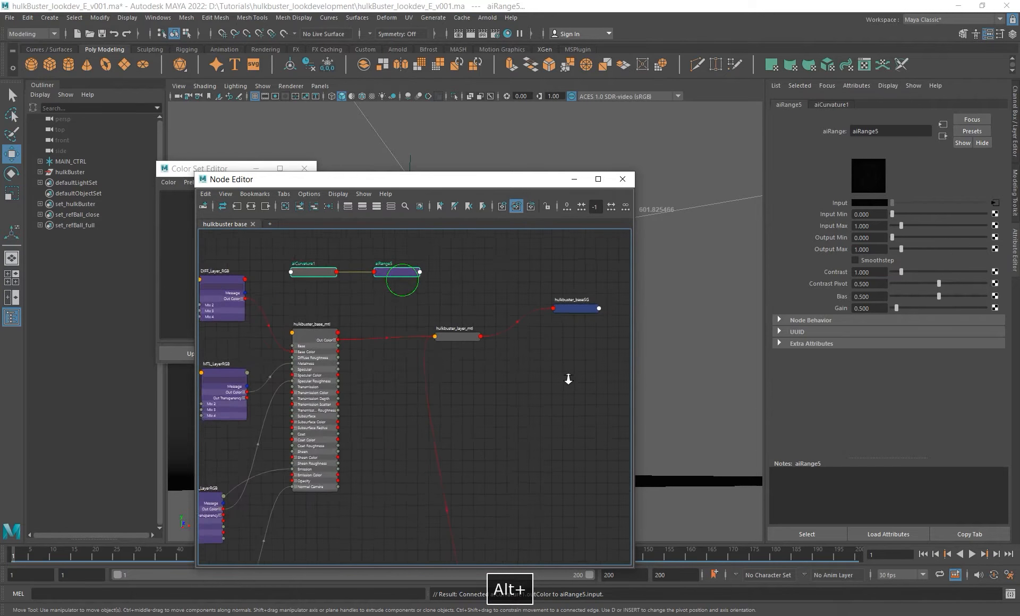
alt+middle_drag(463, 335, 477, 394)
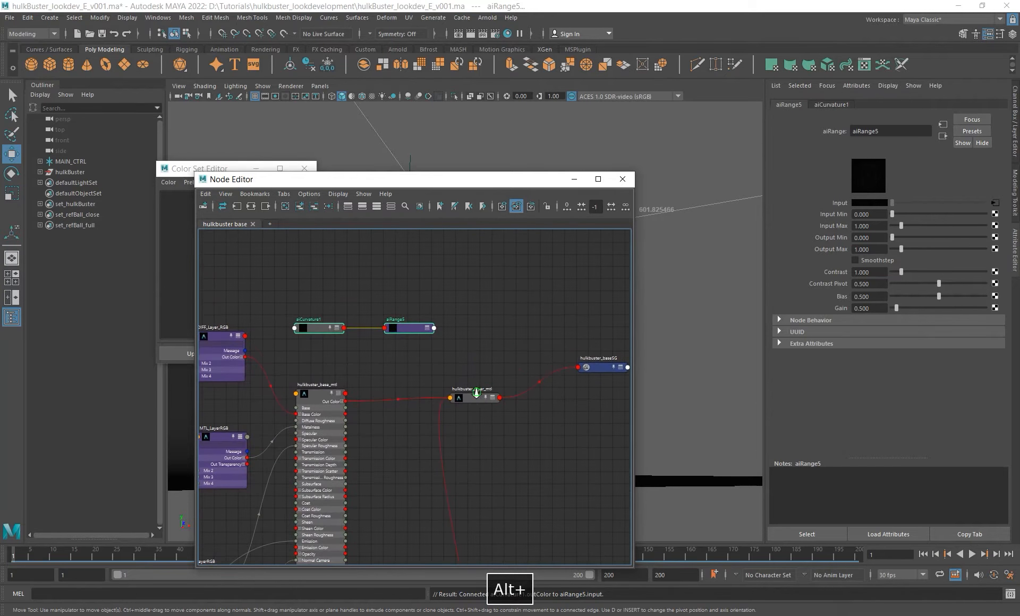
scroll(477, 393, up, 2)
click(473, 398)
click(423, 312)
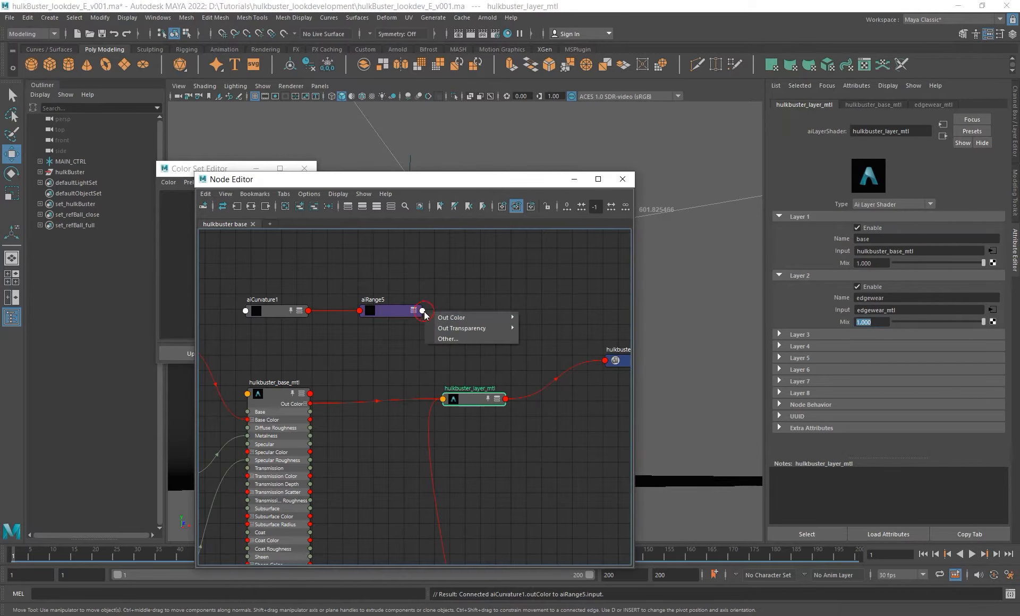
mouse_move(487, 319)
click(564, 329)
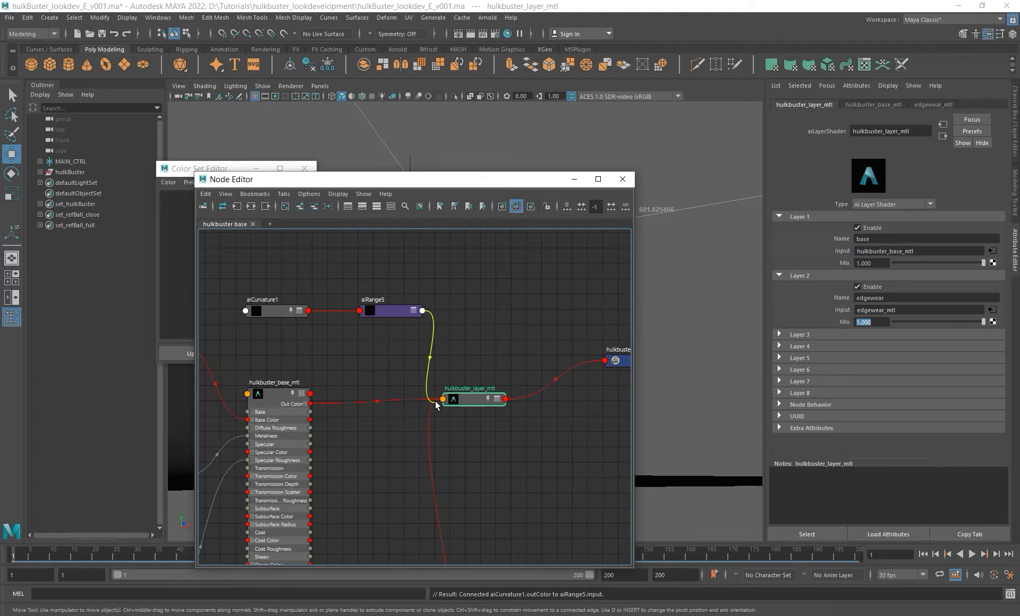
click(444, 399)
click(491, 424)
click(384, 386)
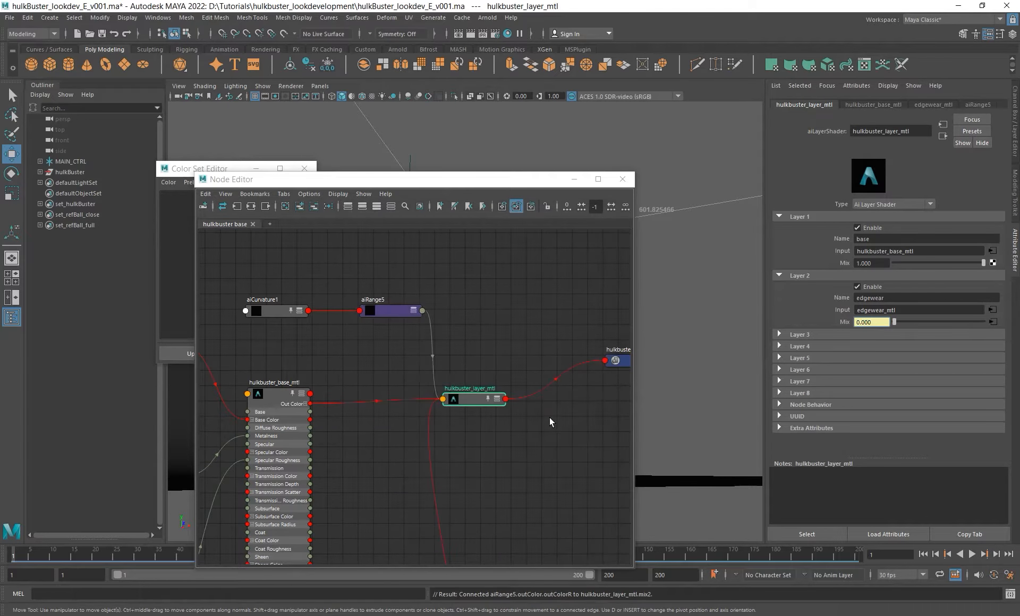
Start an Arnold render of the Hulkbuster and arrange the render view beside the node network.
alt+right_drag(605, 343, 523, 297)
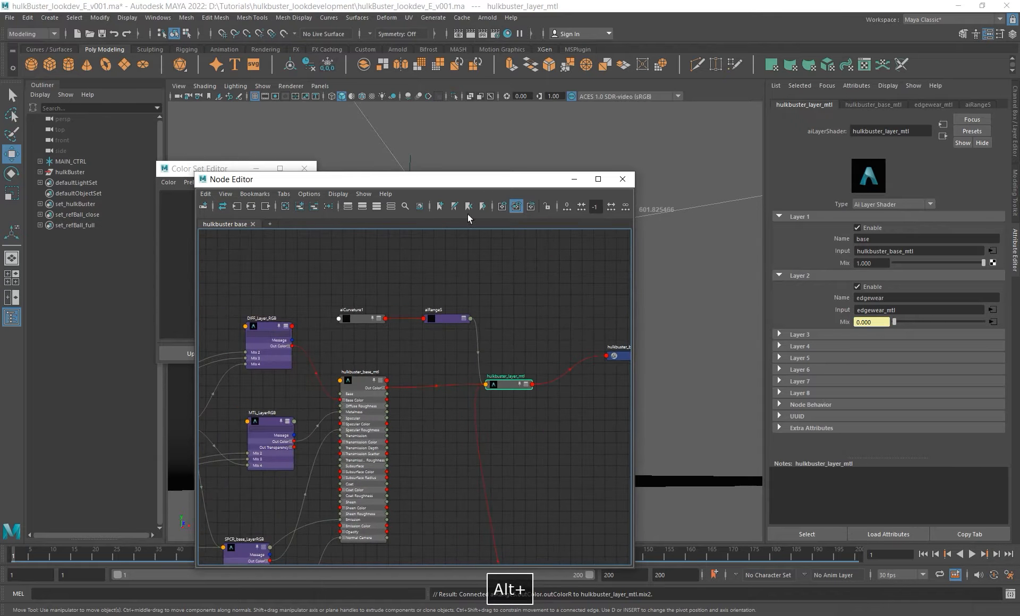
drag(460, 180, 658, 226)
click(487, 20)
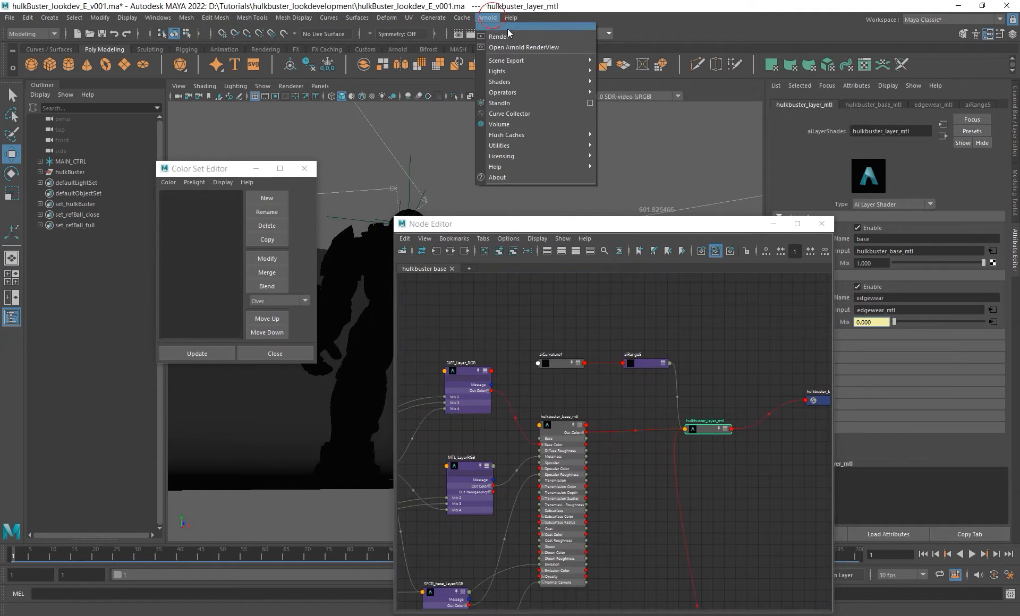
click(496, 29)
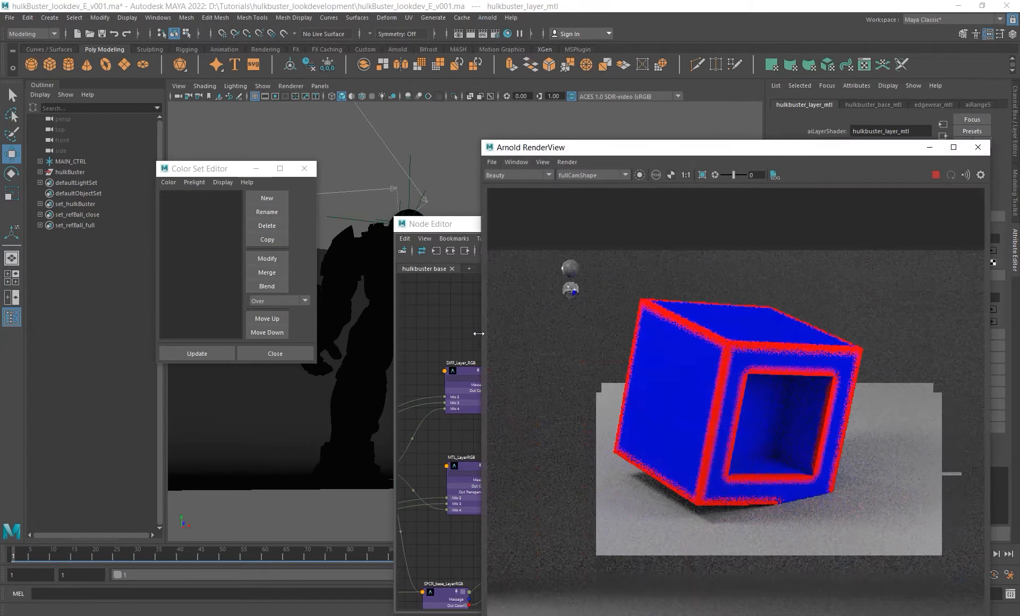
drag(637, 148, 395, 71)
middle_drag(404, 213, 353, 220)
drag(665, 223, 676, 206)
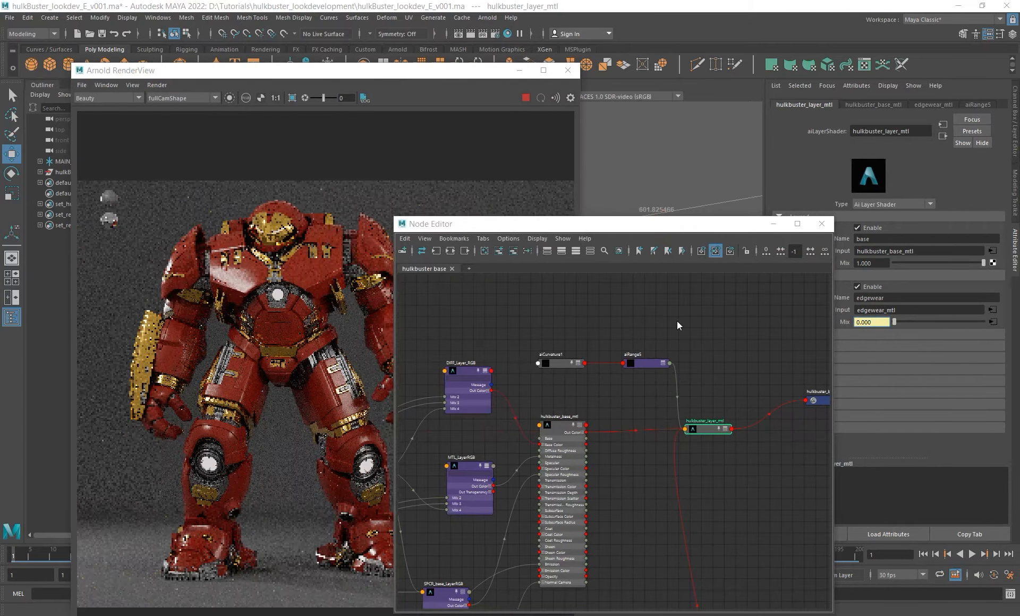
Isolate the aiCurvature1 node in the render to inspect its mask on the Hulkbuster's torso.
click(652, 347)
click(572, 346)
click(230, 98)
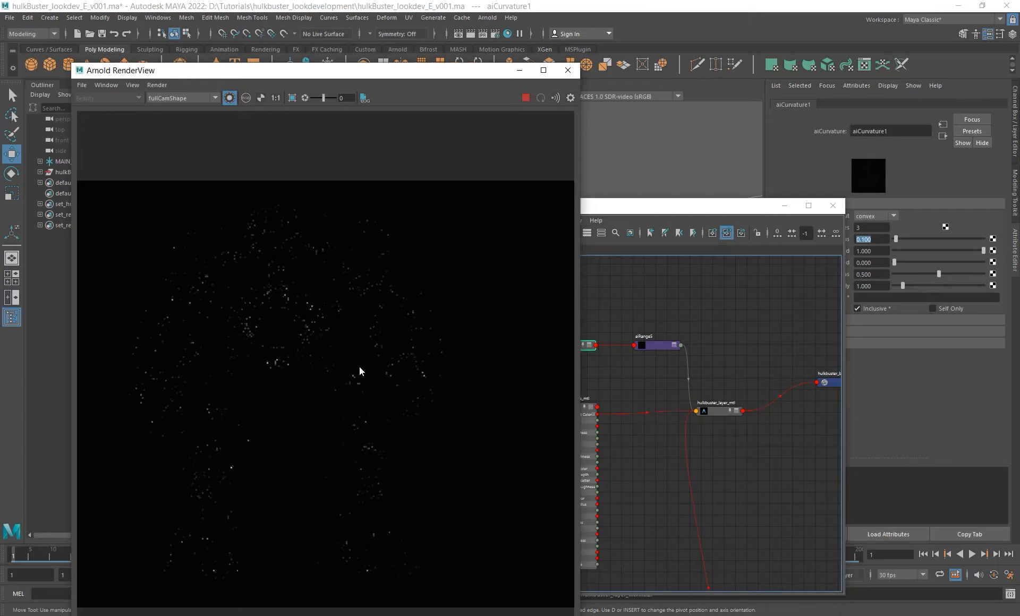
alt+middle_drag(526, 300, 557, 300)
alt+right_drag(558, 301, 733, 401)
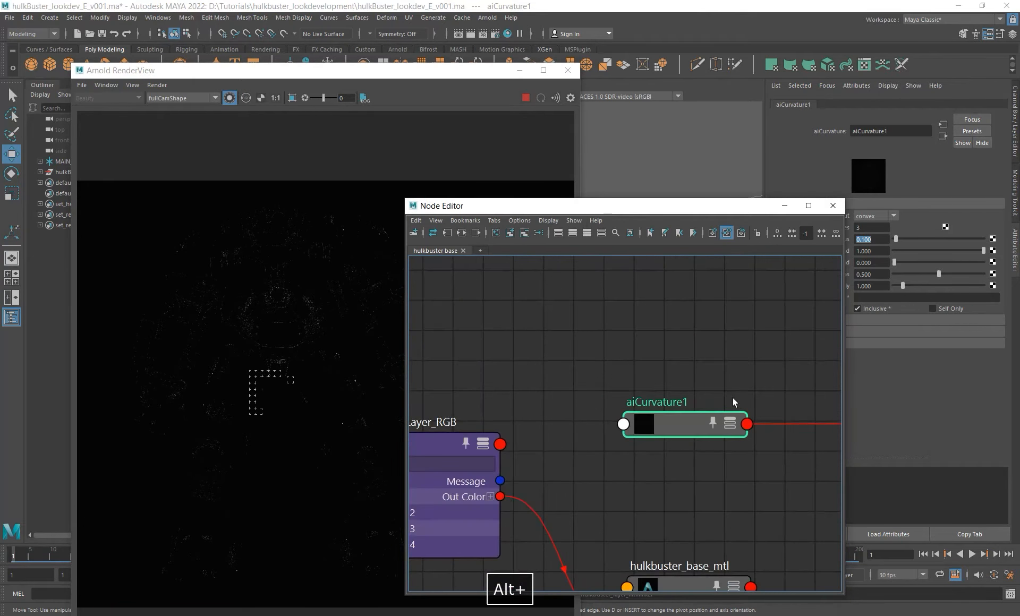
alt+middle_drag(300, 314, 268, 330)
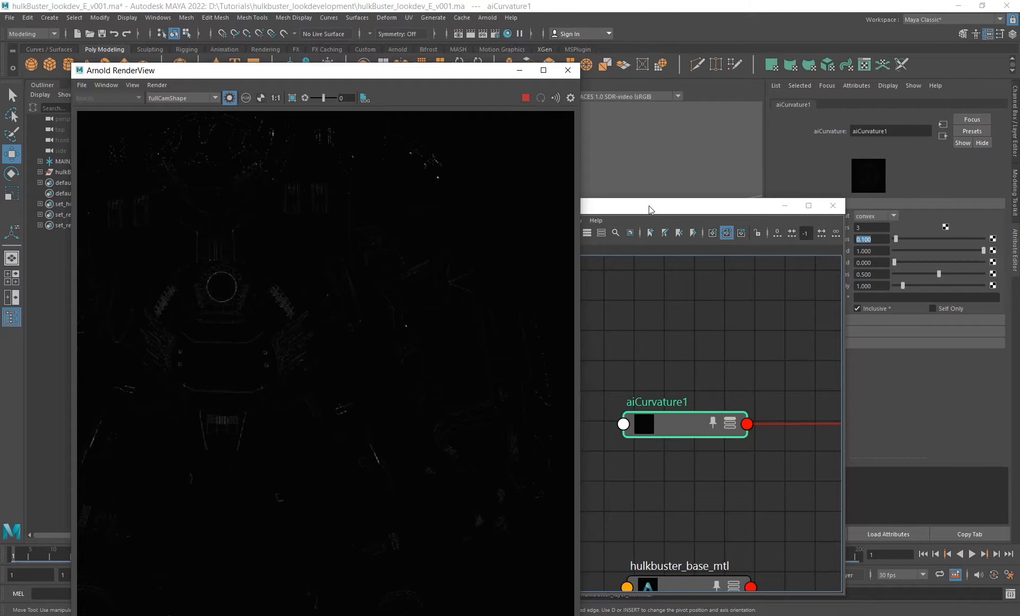
Rearrange the windows to expose the curvature attributes and raise the aiCurvature1 Radius to about 1.386.
drag(649, 206, 606, 397)
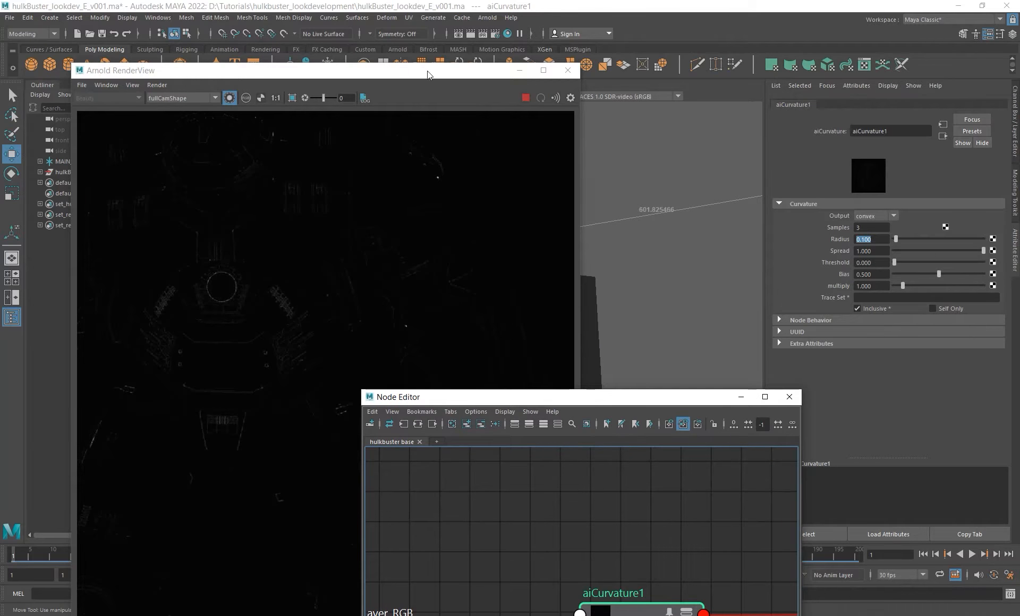
drag(428, 73, 396, 59)
alt+middle_drag(370, 251, 396, 286)
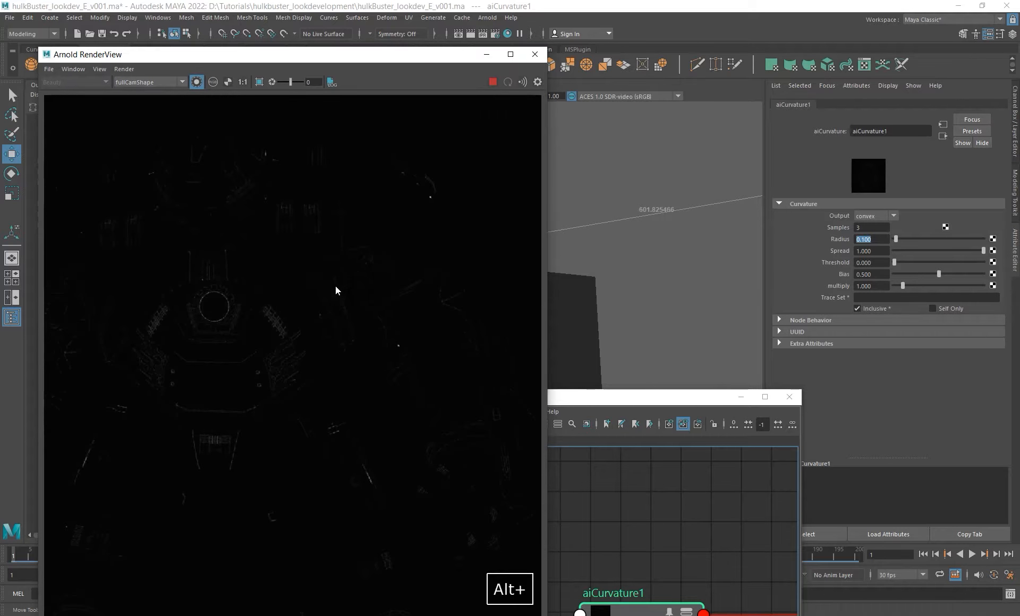
alt+middle_drag(314, 265, 374, 277)
alt+right_drag(374, 278, 447, 370)
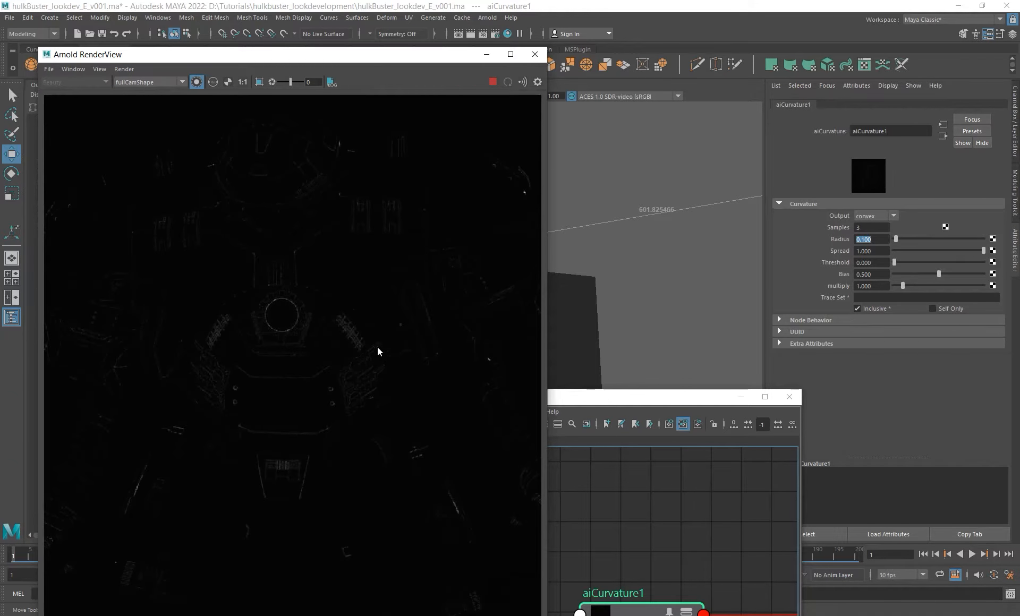
click(879, 239)
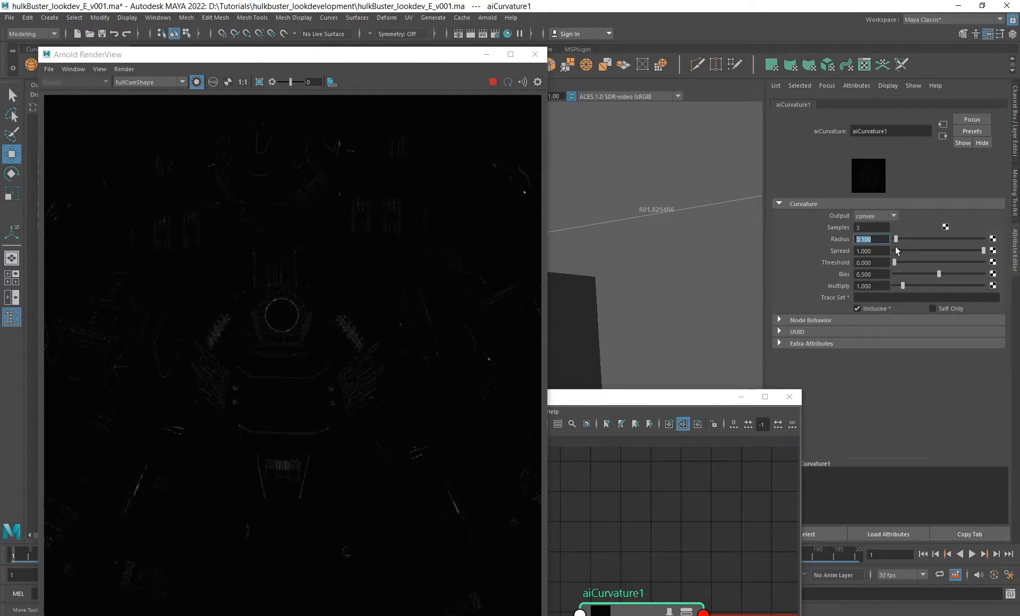
drag(897, 240, 918, 240)
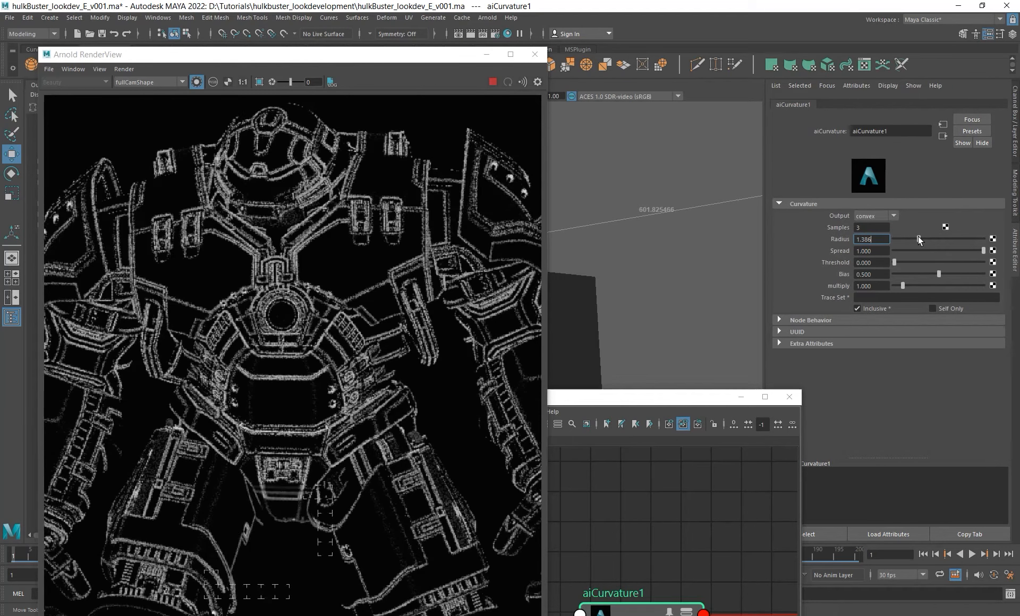
Set the aiCurvature1 Samples to 6.
drag(871, 228, 784, 225)
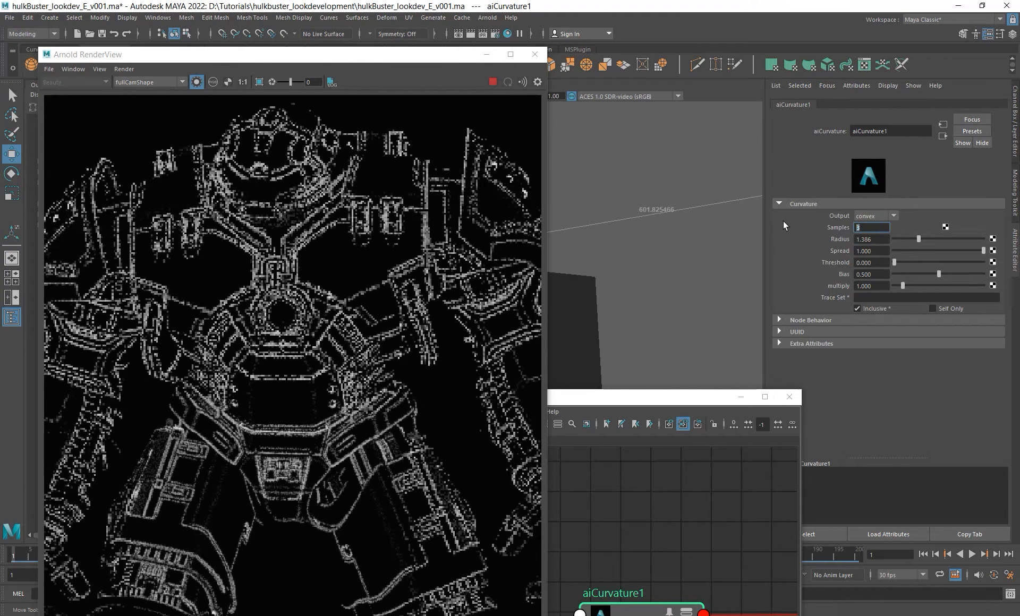
text(6)
key(Return)
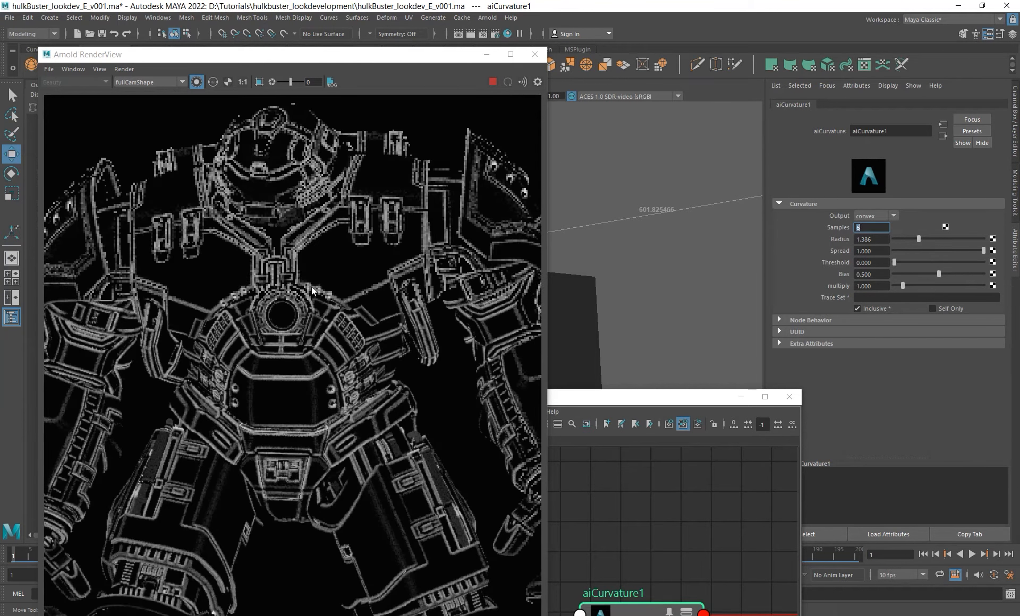
Limit the render to a region over the chest and shoulder and turn off node isolation to inspect the full shading.
click(321, 278)
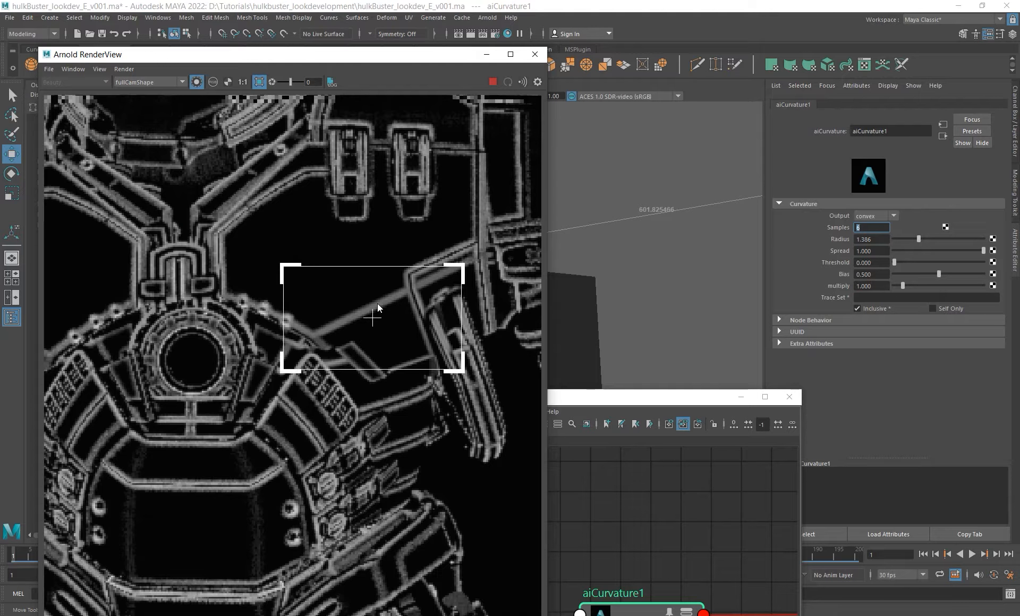
scroll(378, 308, down, 2)
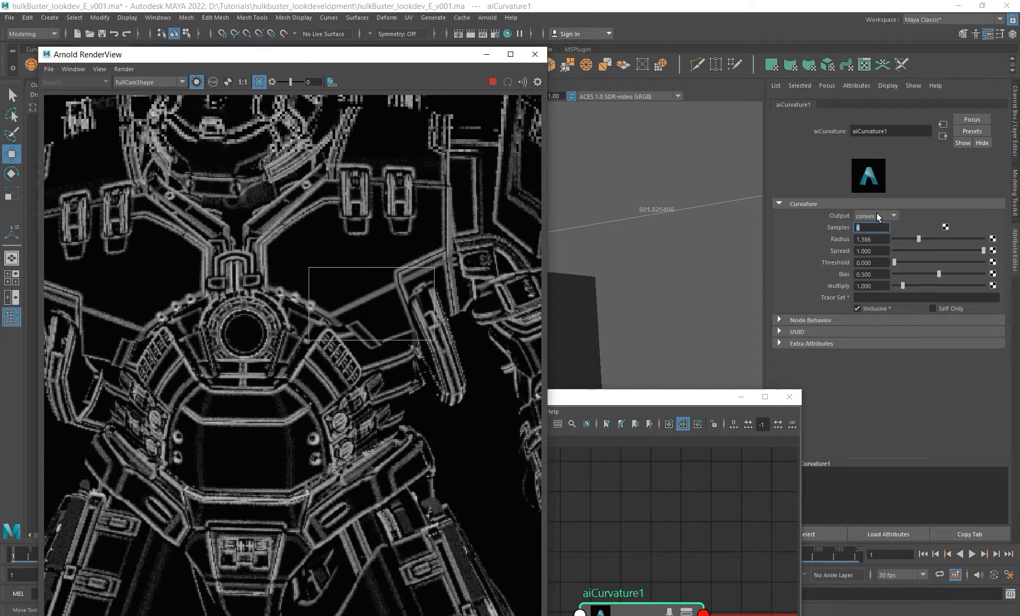
alt+middle_drag(378, 358, 315, 375)
shift+drag(199, 245, 410, 473)
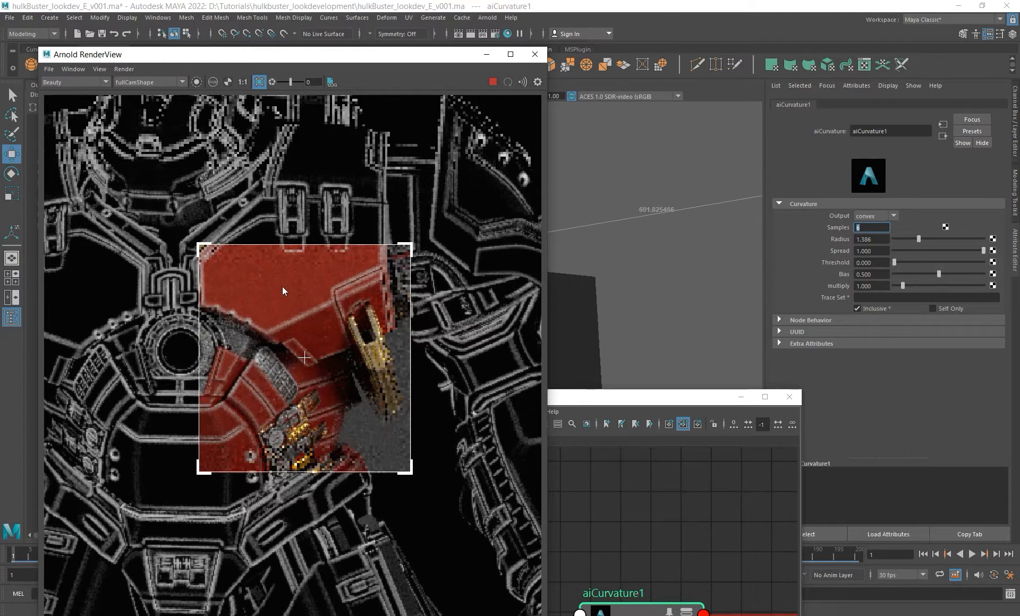
shift+drag(237, 264, 427, 399)
shift+drag(171, 219, 507, 478)
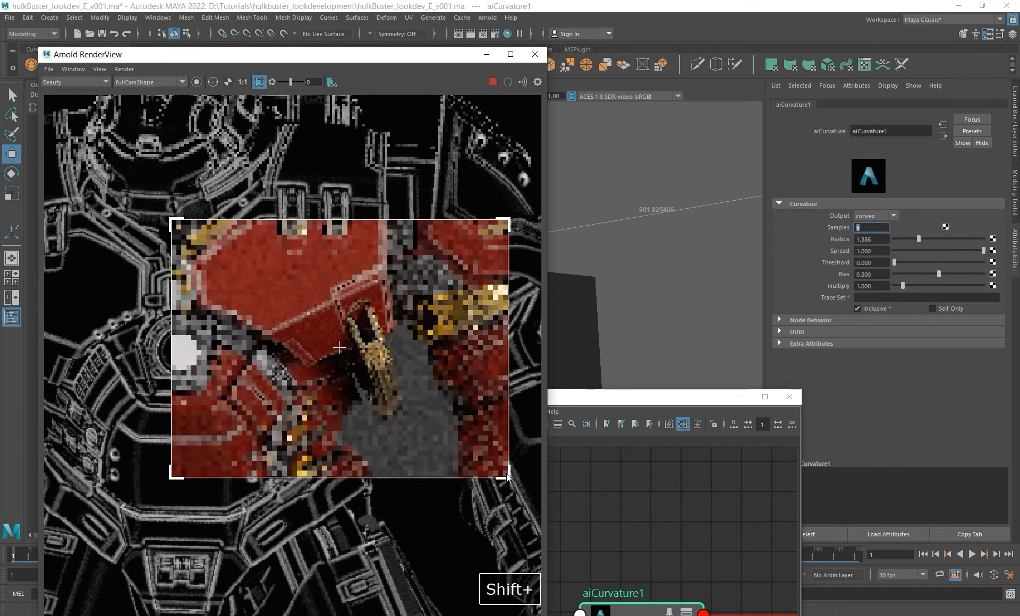
Redraw the render region over the faceplate, chest and upper torso to check the edge wear, and stop the render.
scroll(329, 326, down, 2)
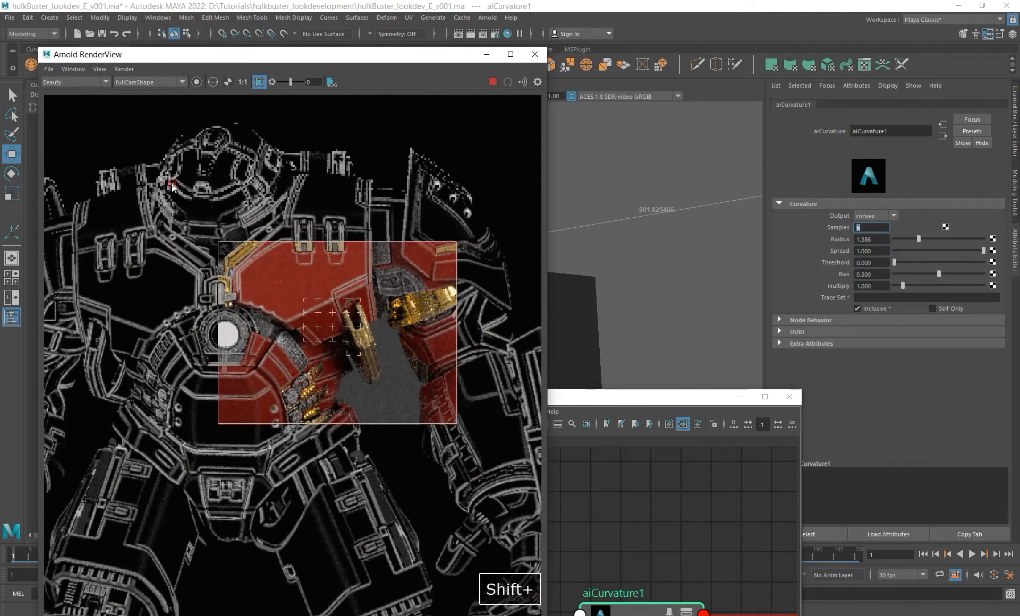
shift+drag(175, 187, 439, 431)
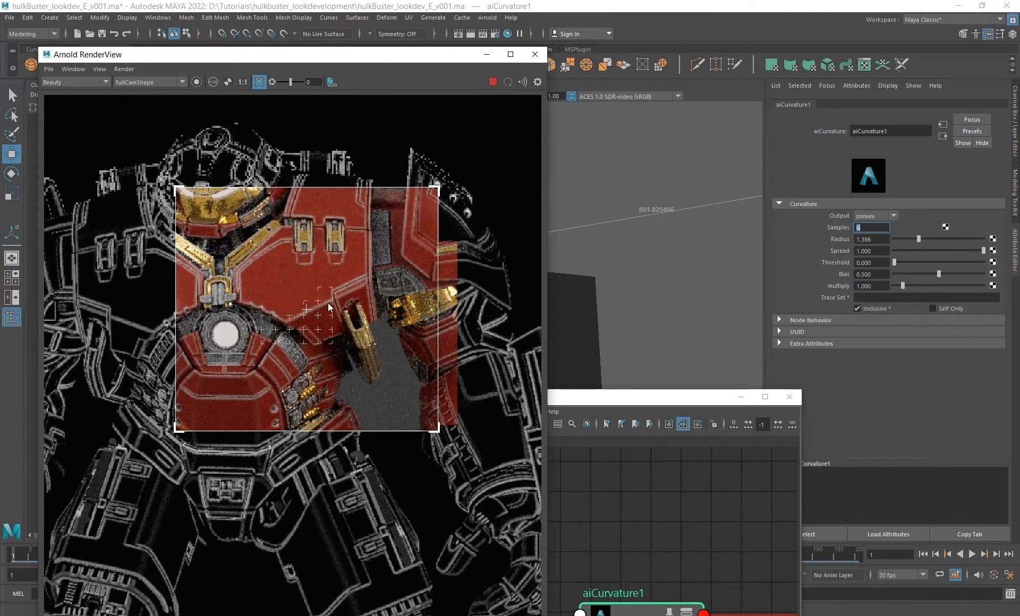
scroll(338, 302, up, 2)
scroll(334, 305, down, 3)
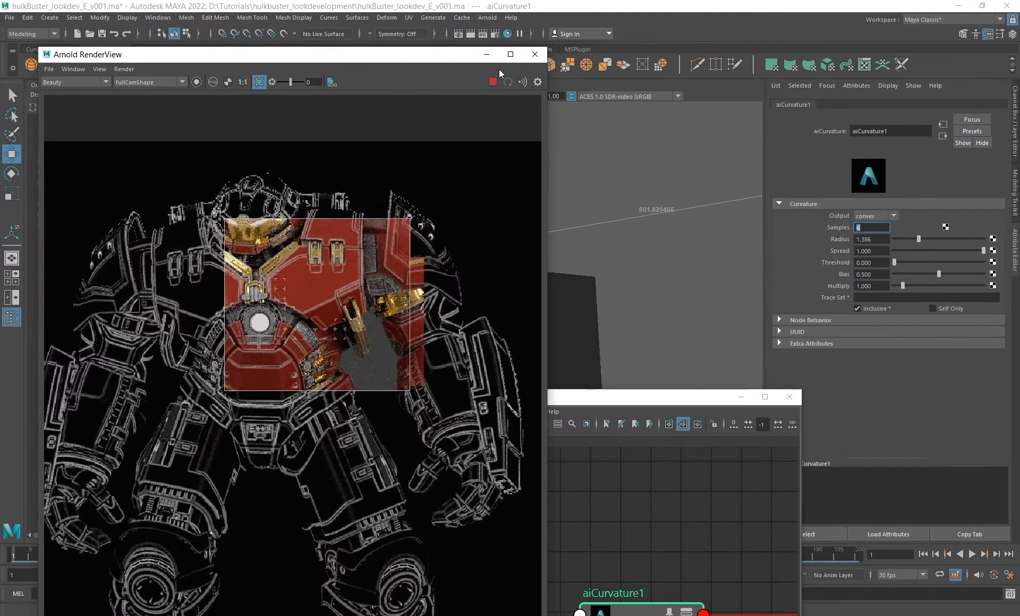
click(492, 82)
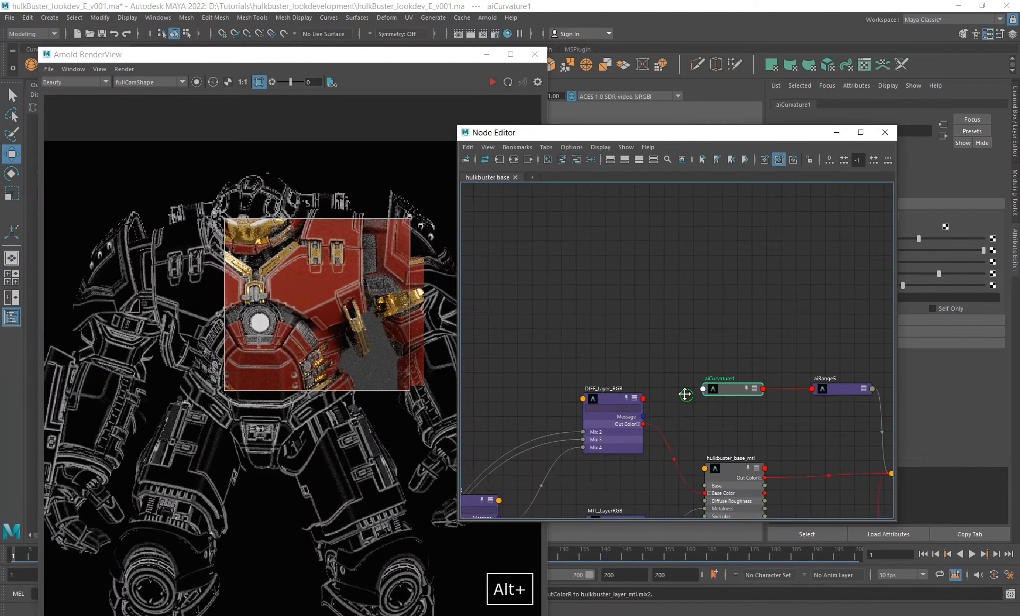
Locate the edgewear_mtl node in the hulkbuster base graph and reposition it below the base material.
alt+middle_drag(685, 395, 608, 282)
alt+right_drag(716, 331, 606, 303)
alt+middle_drag(660, 333, 521, 283)
alt+middle_drag(624, 298, 620, 356)
alt+right_drag(569, 312, 622, 425)
alt+middle_drag(656, 494, 608, 222)
drag(635, 432, 591, 364)
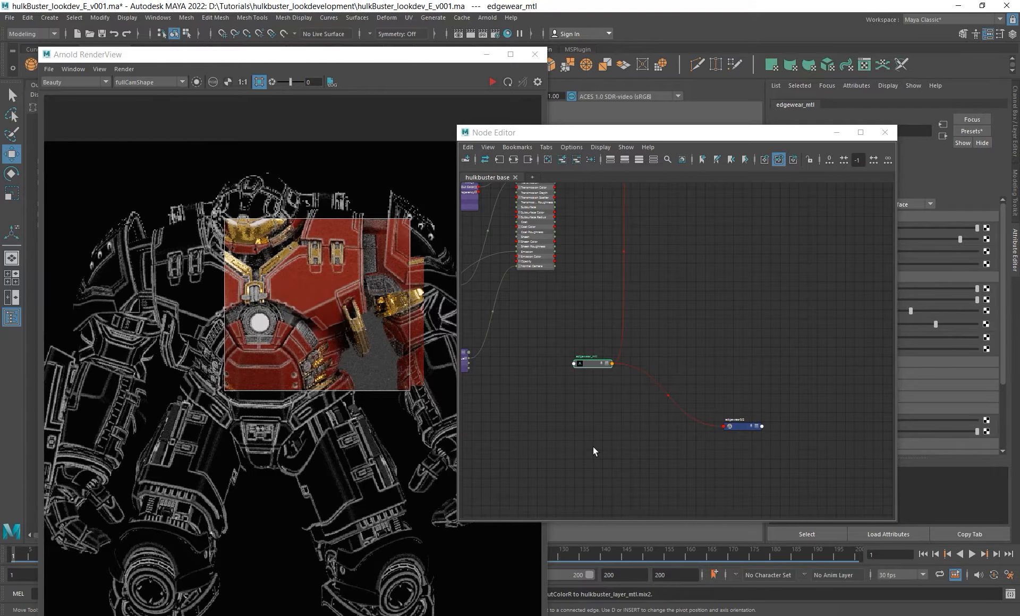
Enlarge the render region to cover nearly the whole Hulkbuster and inspect the edge wear across the armor.
scroll(319, 294, up, 2)
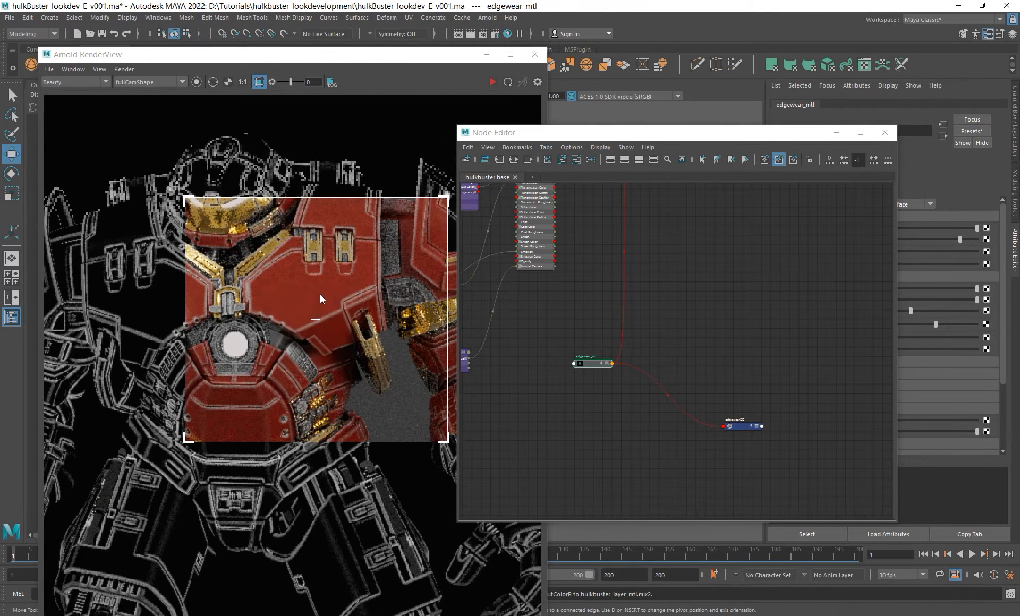
scroll(320, 287, down, 4)
shift+drag(101, 178, 434, 554)
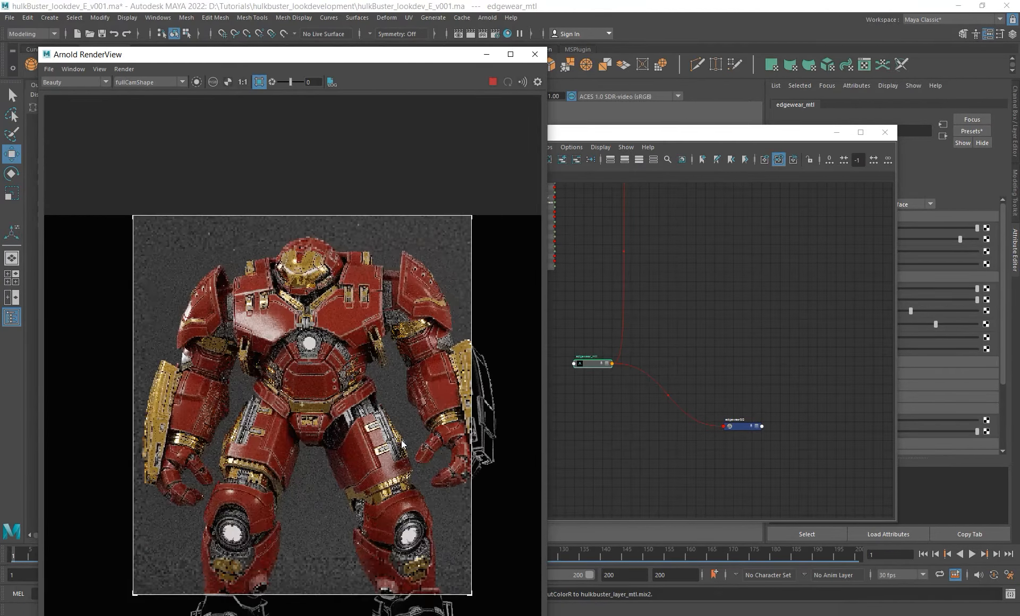
scroll(375, 401, up, 2)
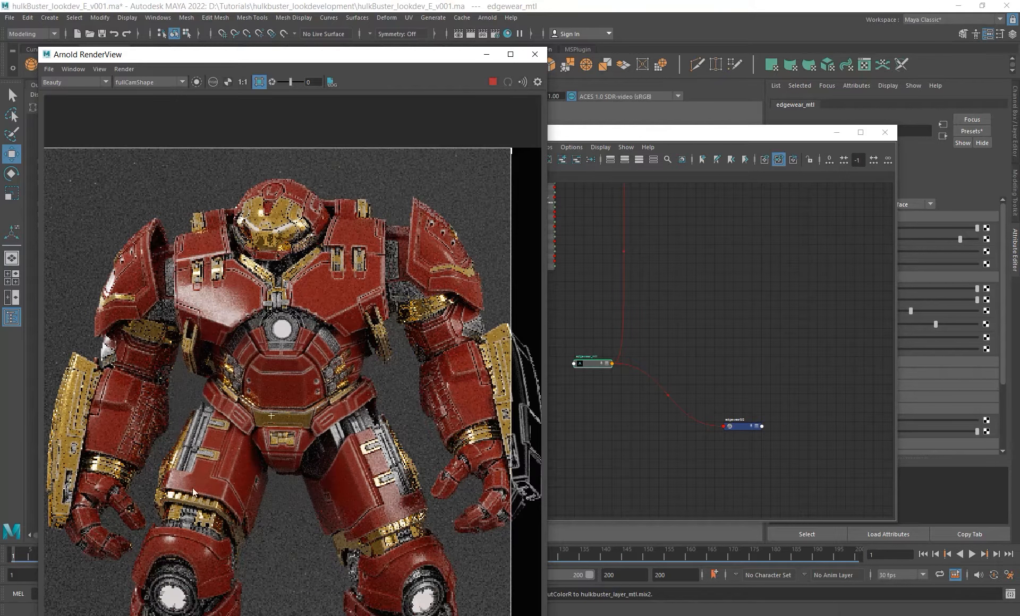
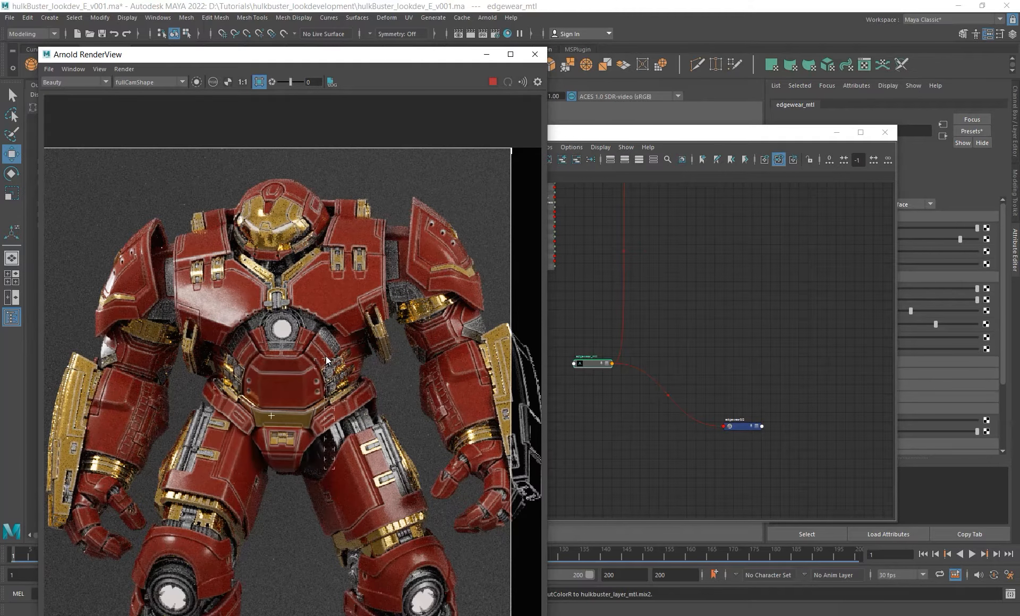
scroll(340, 321, up, 2)
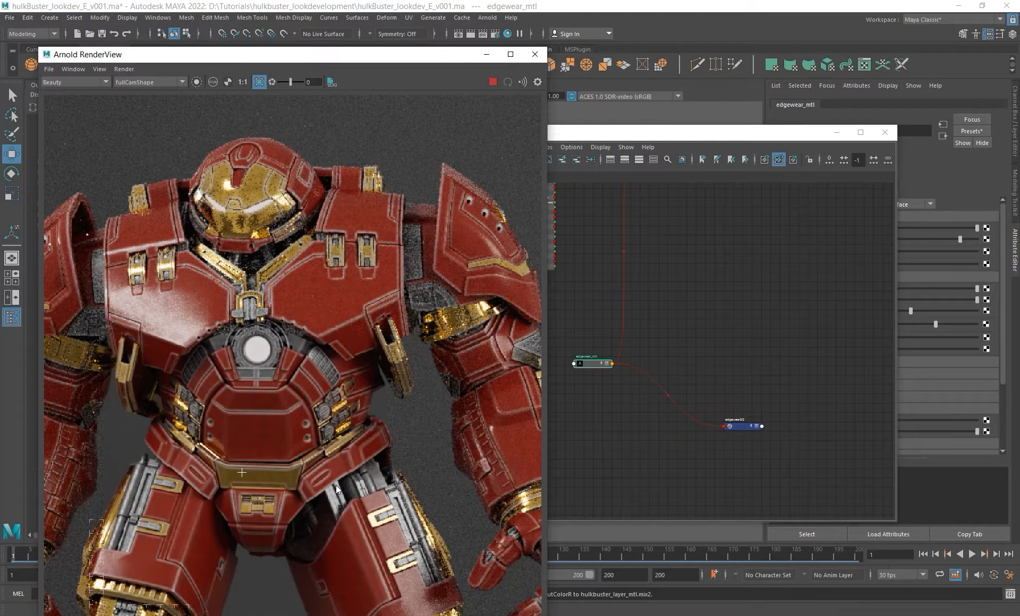
Limit the render region to the chest plate beside the arc reactor and inspect its worn edges up close.
alt+middle_drag(616, 397, 654, 421)
alt+right_drag(654, 422, 706, 450)
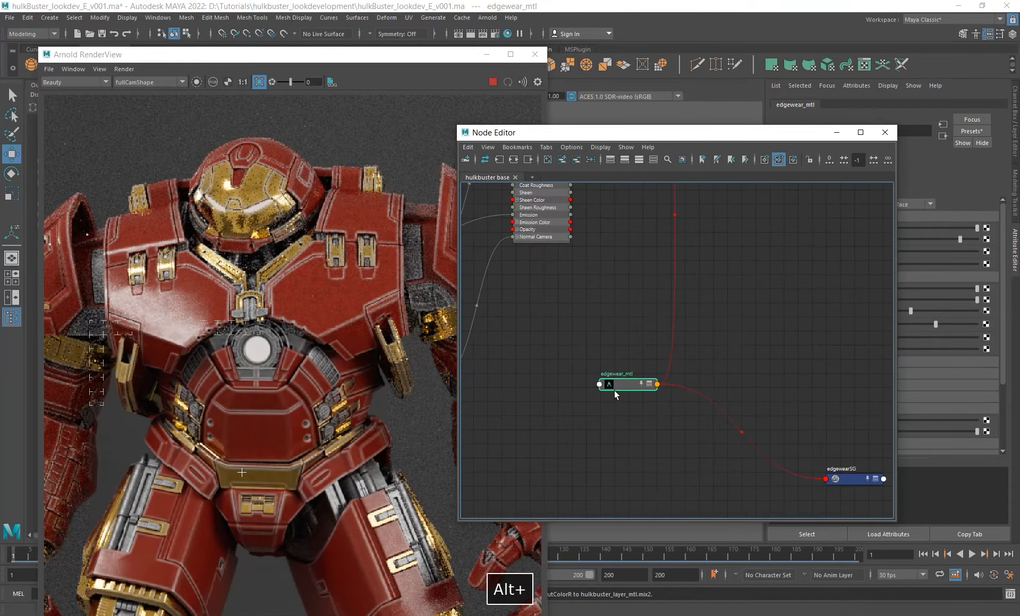
click(265, 261)
scroll(372, 340, up, 5)
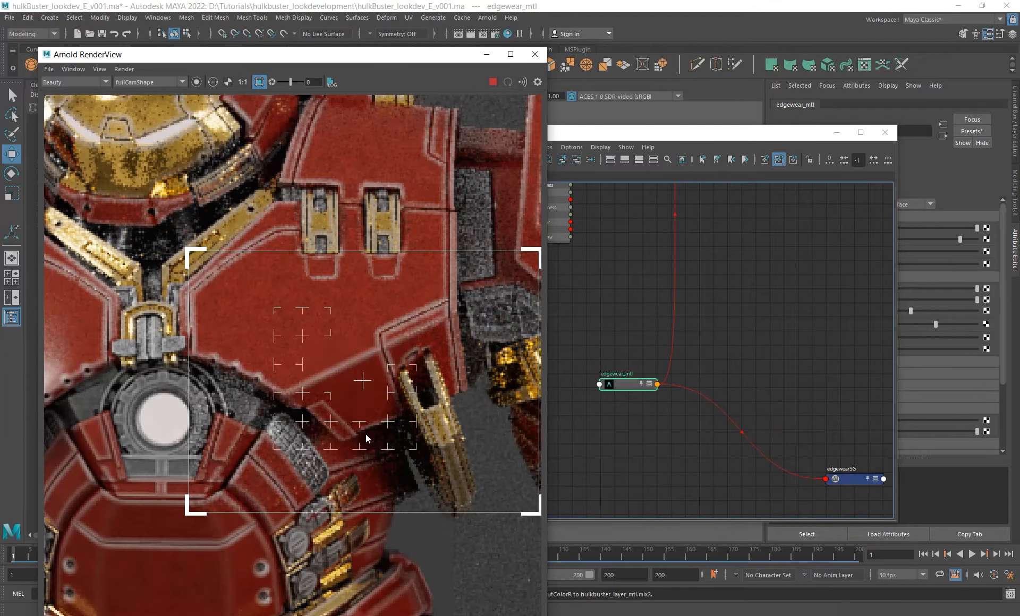
scroll(366, 435, down, 2)
alt+middle_drag(366, 435, 364, 378)
scroll(305, 379, up, 2)
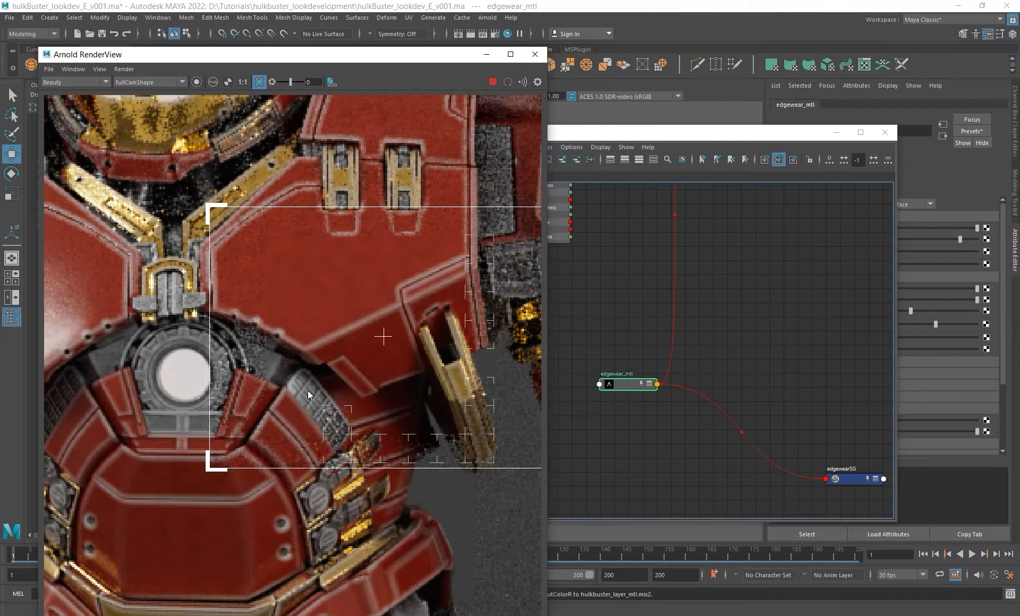
scroll(365, 328, down, 4)
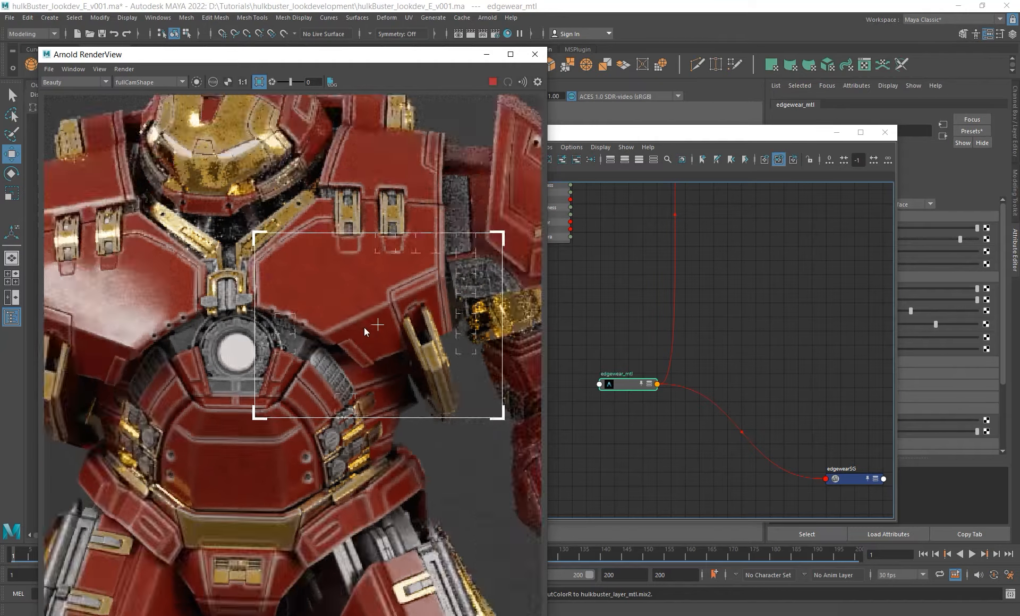
alt+middle_drag(365, 328, 299, 320)
Select hulkbuster_base_mtl in the node graph and move the Node Editor aside to expose the material's attributes.
alt+middle_drag(642, 288, 665, 348)
alt+right_drag(665, 349, 642, 299)
alt+middle_drag(642, 300, 587, 348)
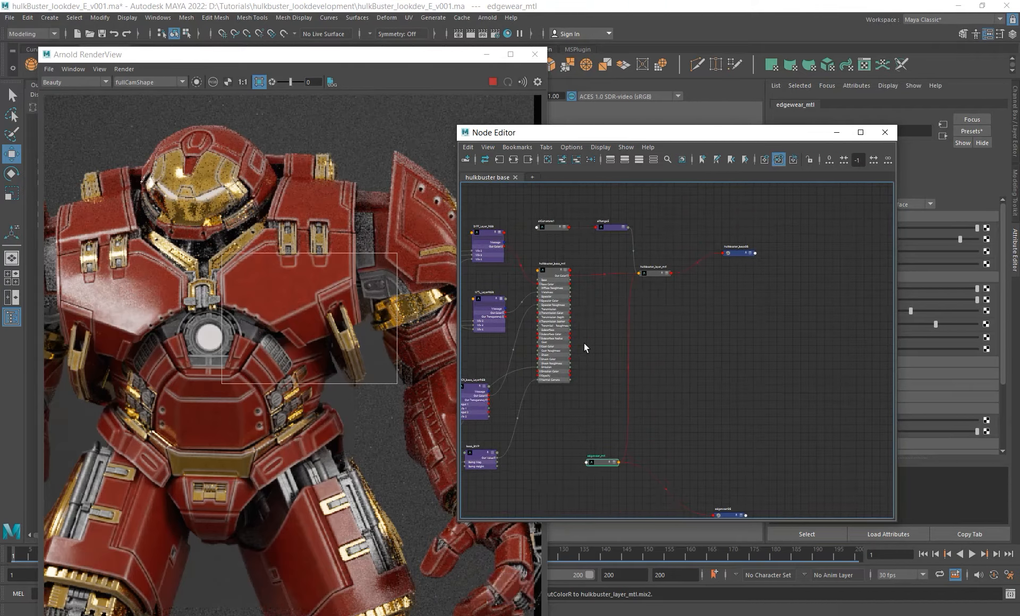
click(562, 322)
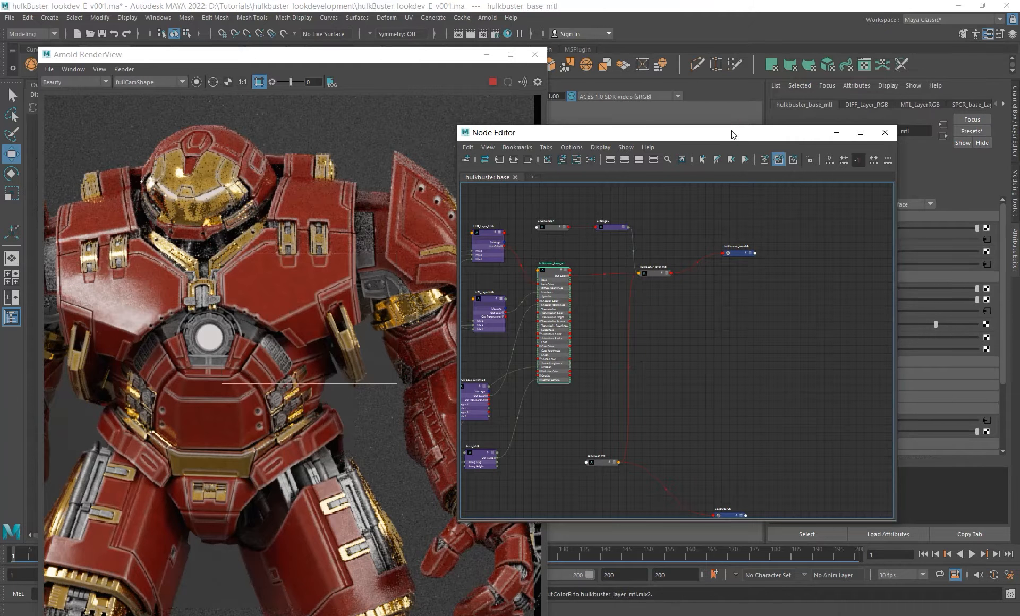
drag(733, 134, 626, 138)
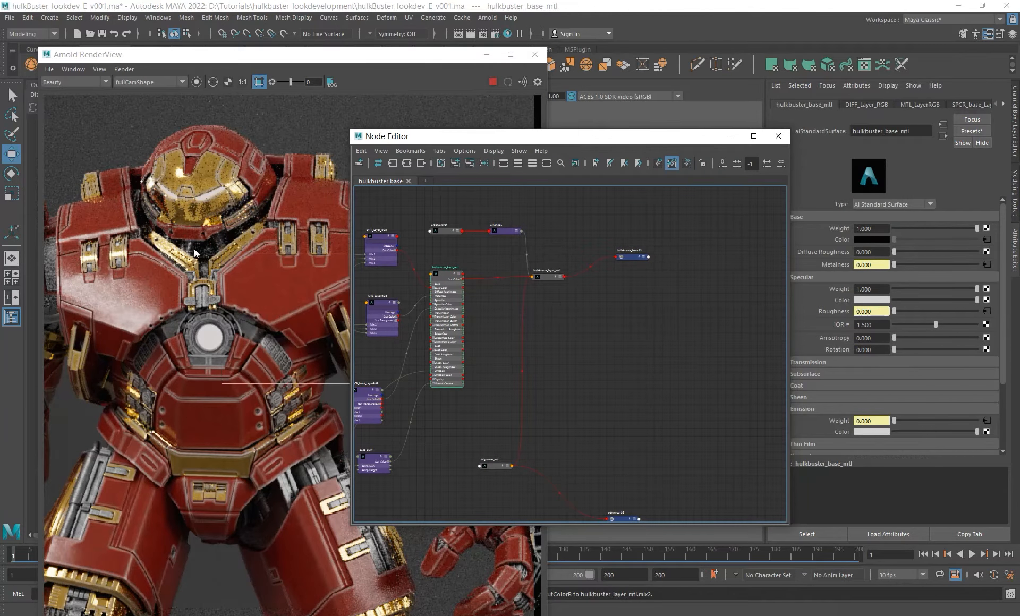
Select edgewear_mtl, shift the node slightly, and place the Node Editor so the material's attributes can be read.
alt+middle_drag(491, 463, 524, 406)
mouse_move(517, 407)
alt+right_down()
mouse_move(608, 440)
mouse_move(521, 425)
alt+right_up()
alt+middle_drag(536, 350, 526, 416)
alt+right_drag(543, 394, 520, 396)
drag(577, 139, 668, 133)
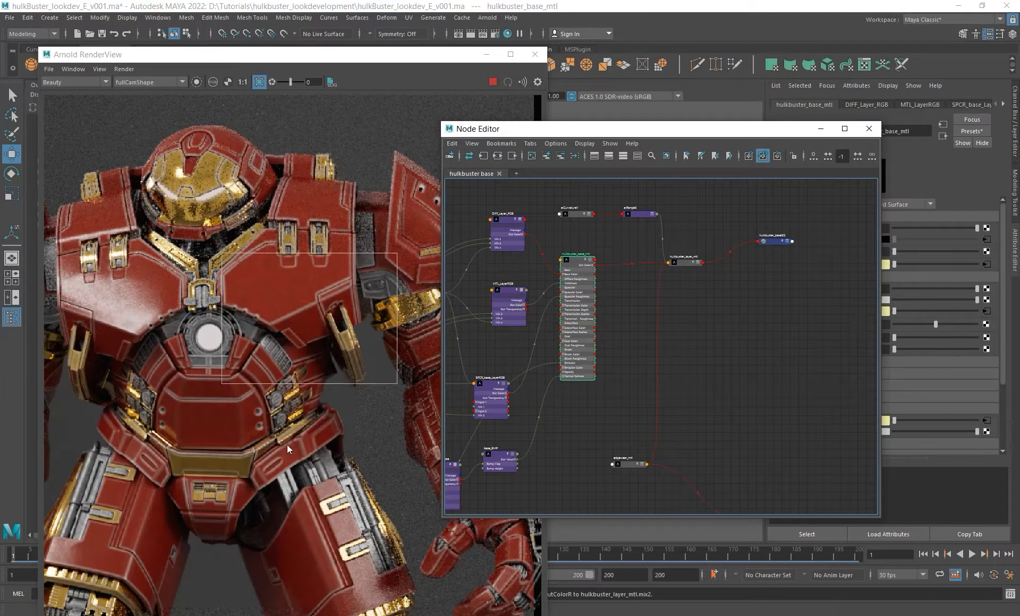
alt+middle_drag(640, 476, 595, 416)
scroll(595, 416, up, 1)
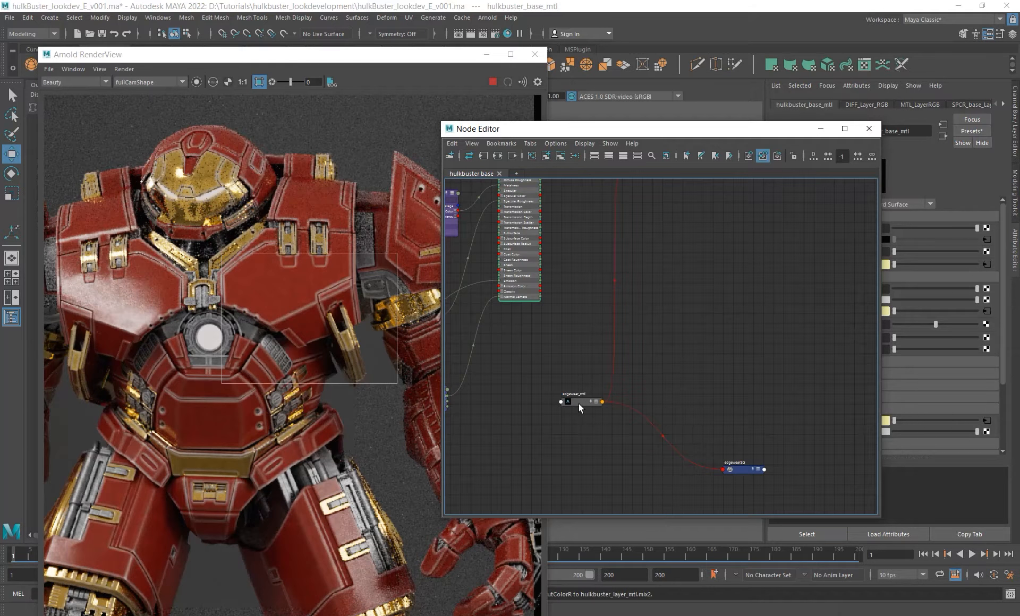
drag(578, 403, 558, 403)
drag(696, 134, 615, 144)
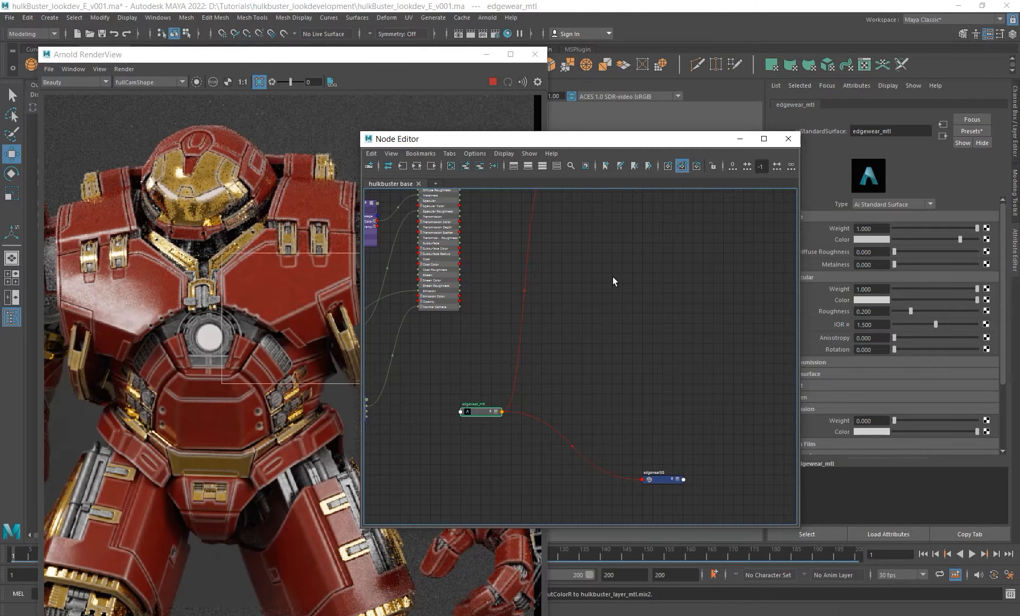
Reposition the hulkbuster_layer_mtl and edgewear_mtl nodes closer together in the node graph.
alt+right_drag(613, 277, 570, 261)
alt+middle_drag(569, 262, 572, 311)
drag(580, 244, 589, 309)
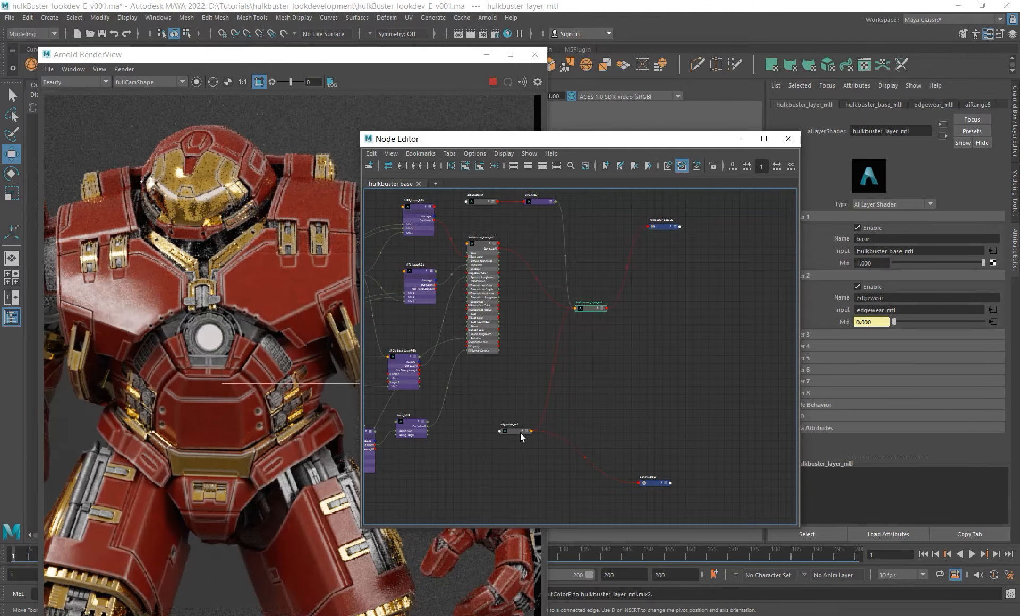
drag(518, 432, 534, 394)
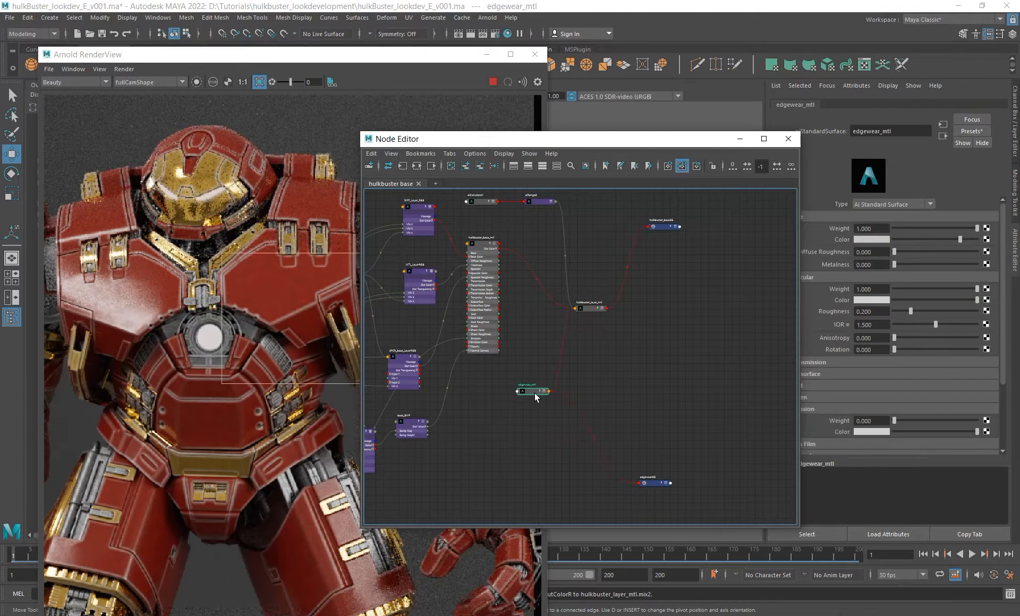
Look up the iron layer's input color value in DIFF_Layer_RGB.
alt+right_drag(564, 352, 609, 373)
alt+middle_drag(609, 372, 612, 422)
alt+middle_drag(434, 333, 557, 402)
scroll(483, 283, up, 3)
click(483, 284)
drag(642, 139, 566, 127)
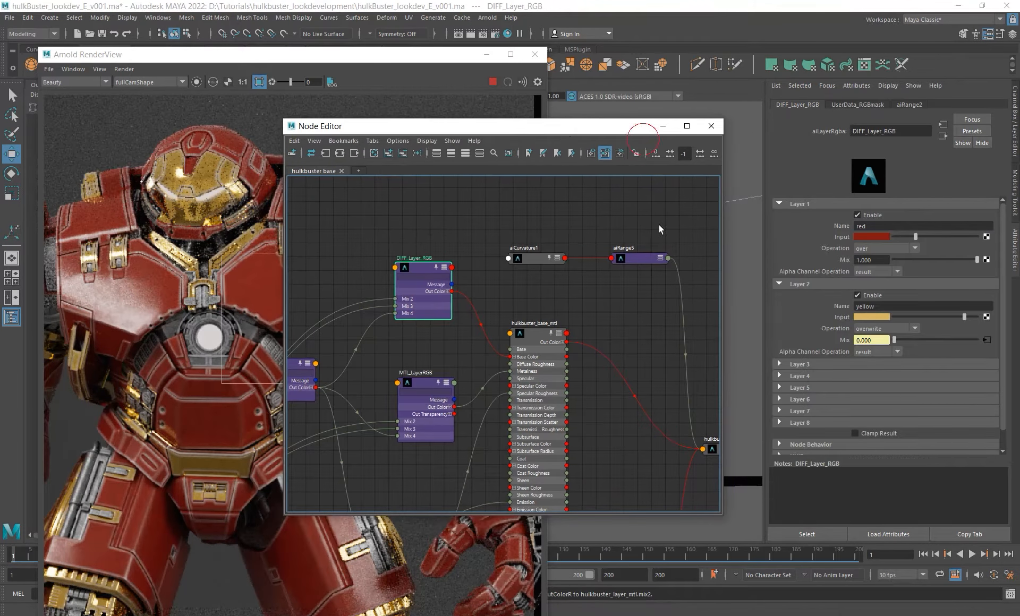
click(796, 364)
scroll(887, 375, down, 4)
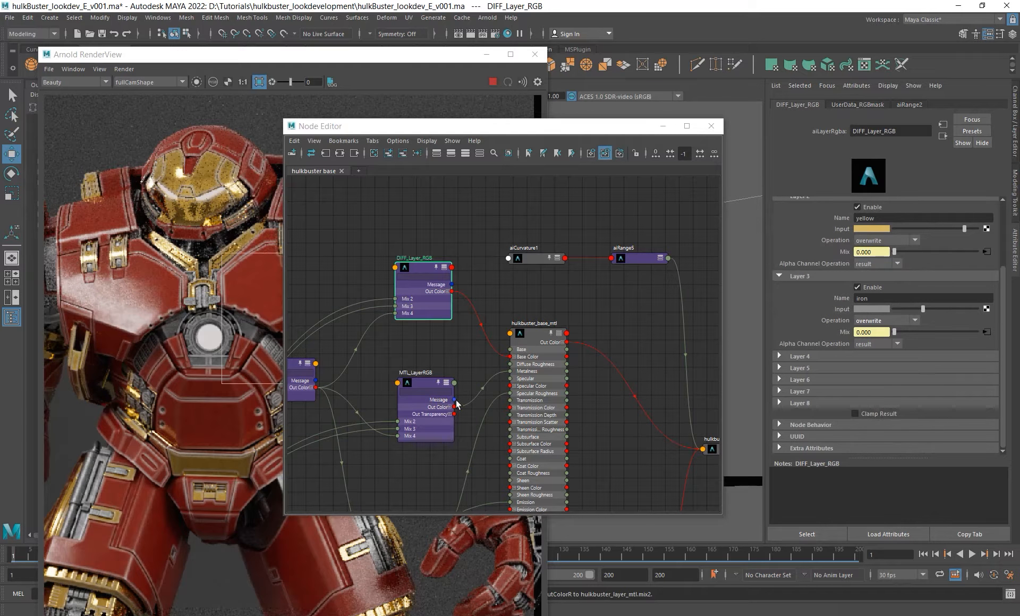
click(874, 310)
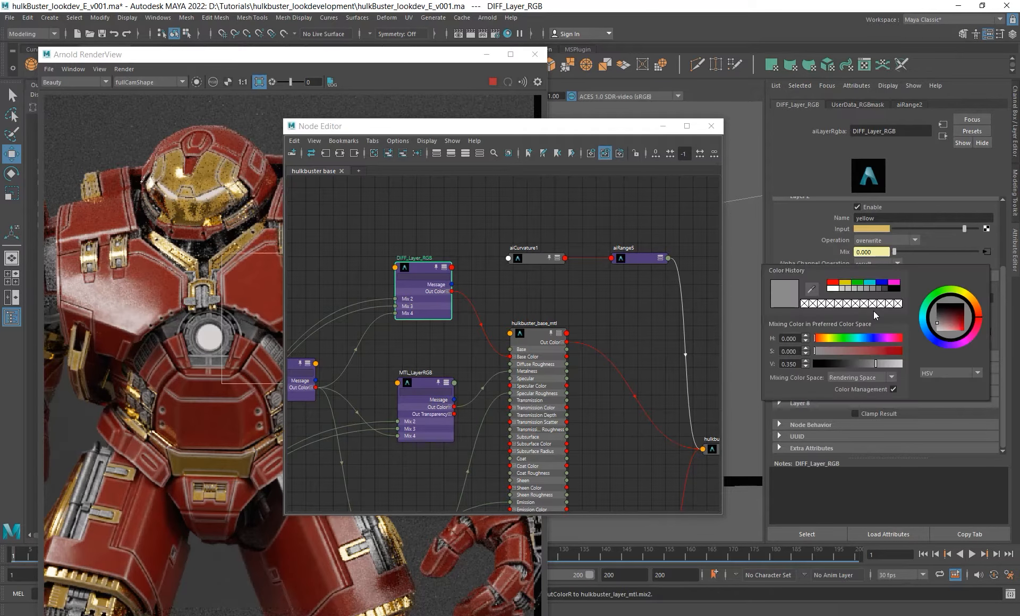
Check the iron layer's metalness and roughness inputs in MTL_LayerRGB and SPCR_base_LayerRGB.
alt+middle_drag(449, 319, 480, 228)
click(456, 311)
click(801, 356)
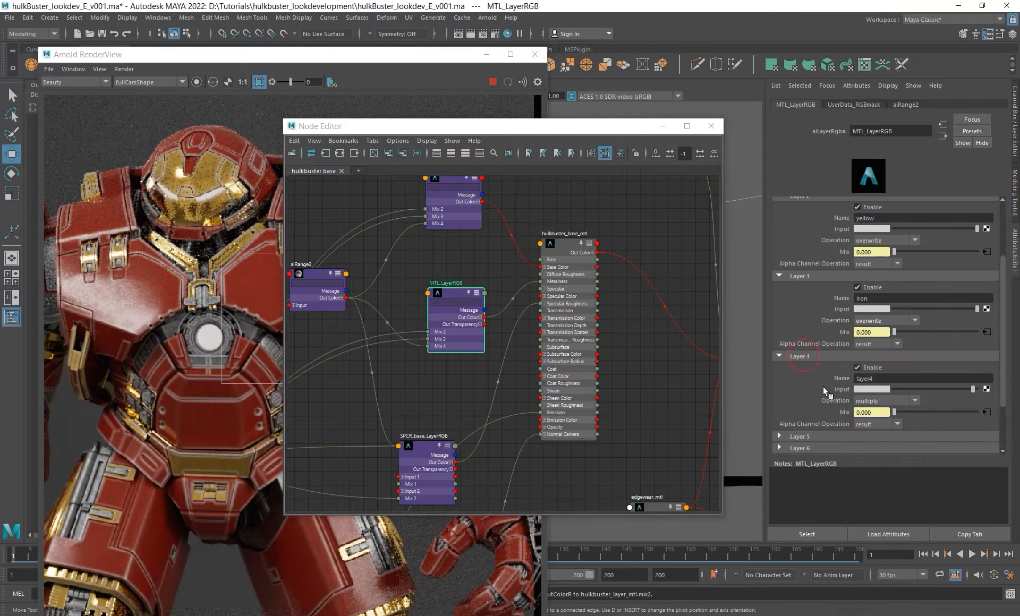
scroll(885, 371, up, 3)
alt+middle_drag(468, 430, 487, 339)
click(457, 361)
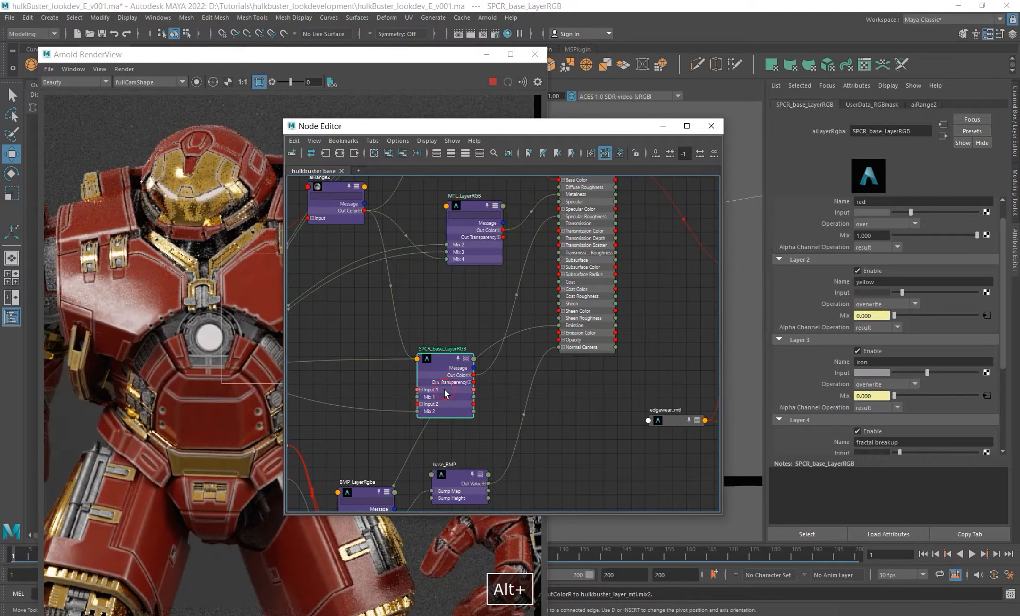
click(878, 372)
Set the base color of edgewear_mtl to a gray with an HSV value of 0.35.
alt+right_drag(507, 395, 448, 334)
click(505, 400)
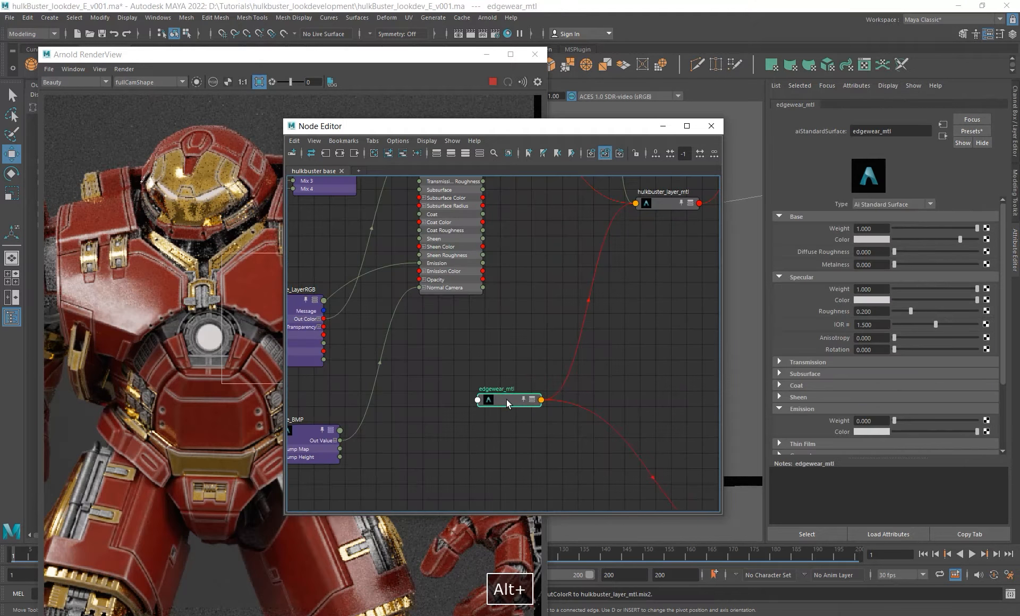
click(874, 239)
key(Tab)
key(Tab)
key(Tab)
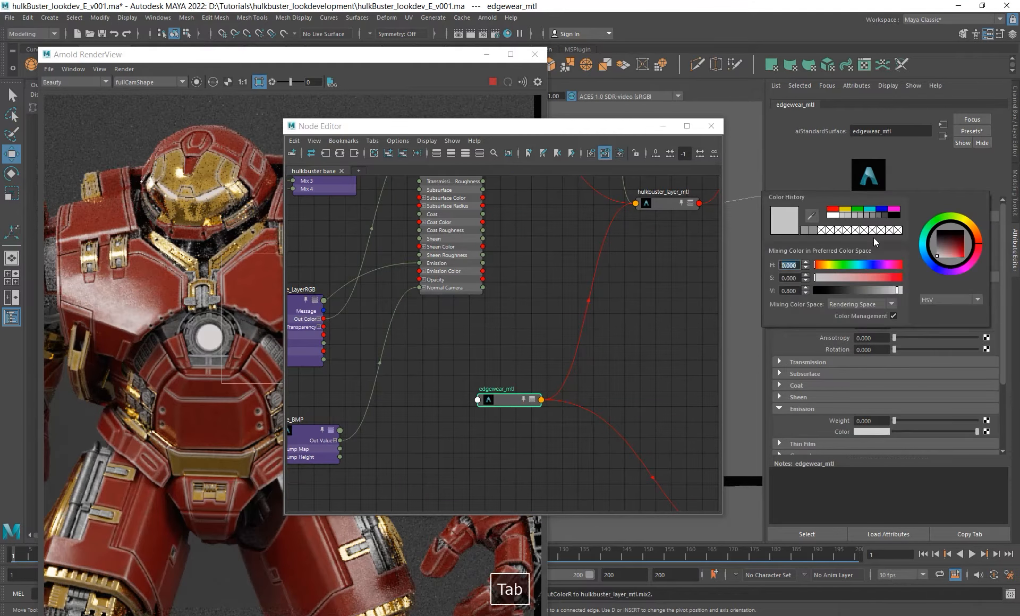
text(0.35)
key(Return)
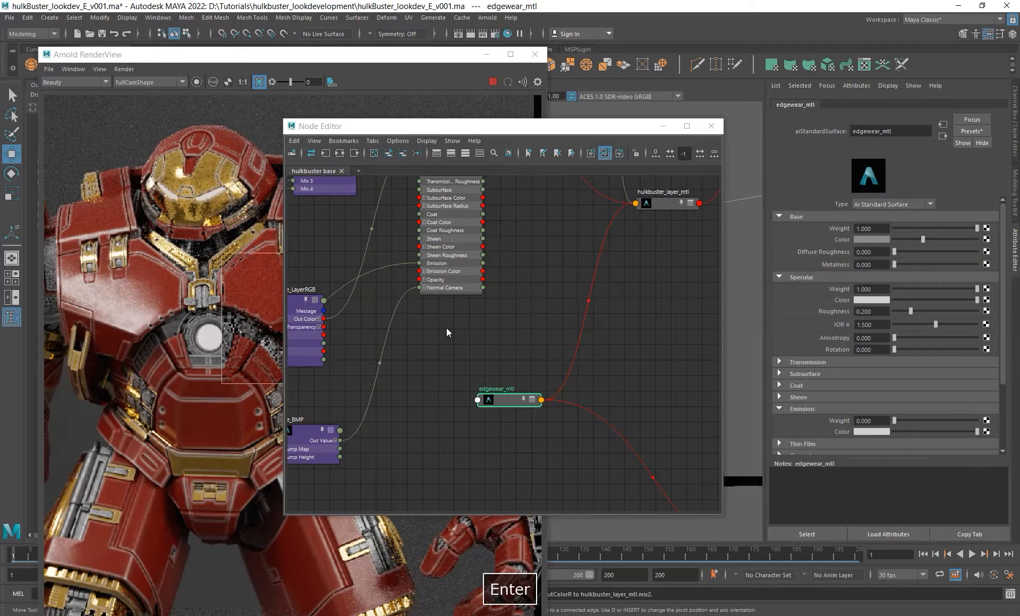
Set the Metalness of edgewear_mtl to 1.000 and its specular Roughness to 0.4.
click(911, 264)
drag(946, 268, 983, 271)
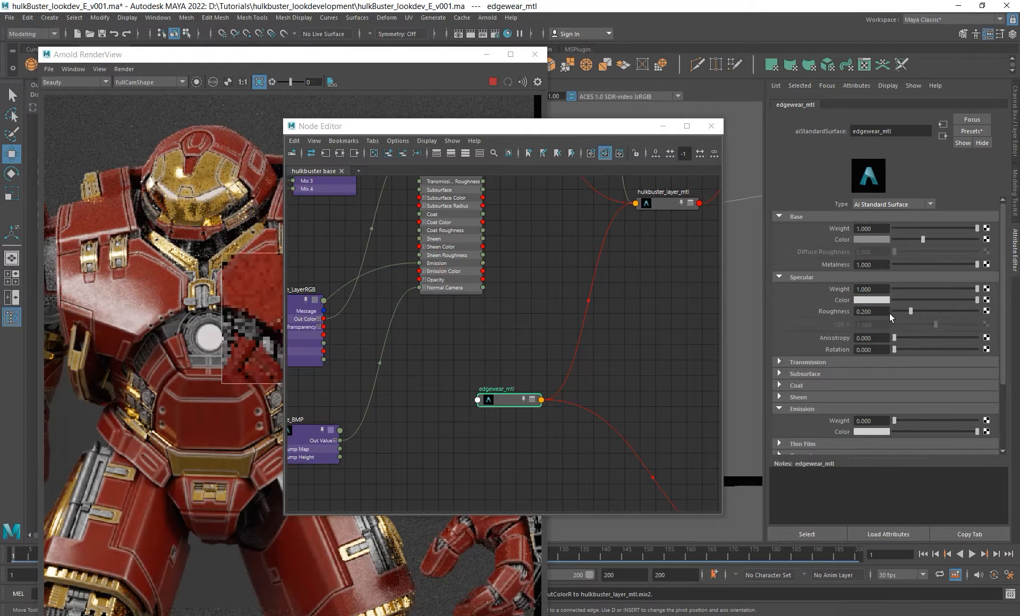
drag(882, 312, 770, 307)
text(.4)
key(Return)
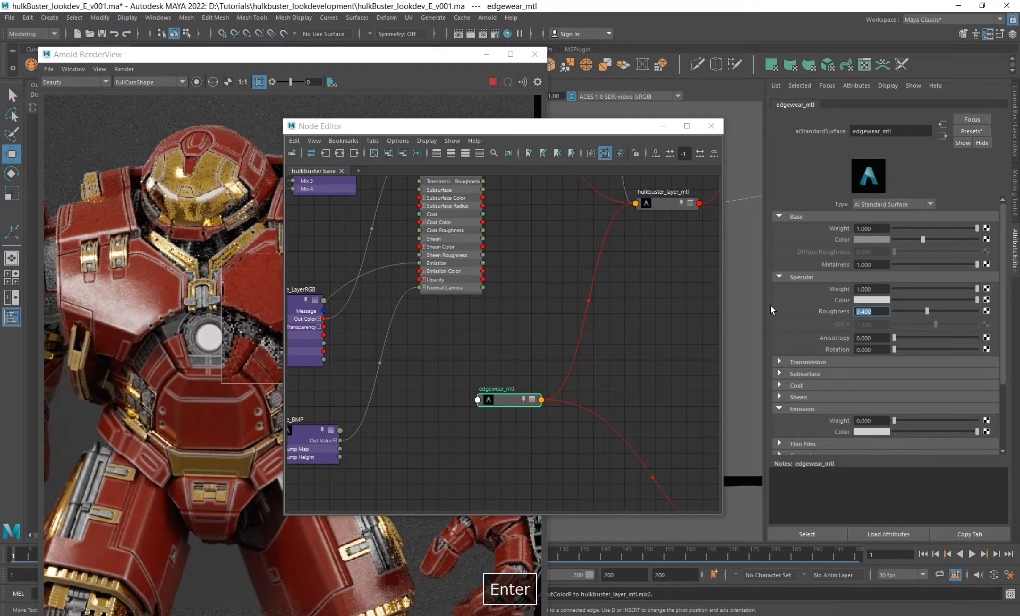
Shrink the render region to the lower chest panel to inspect the metallic edge wear, keeping the edgewear_mtl attributes accessible.
drag(428, 128, 585, 144)
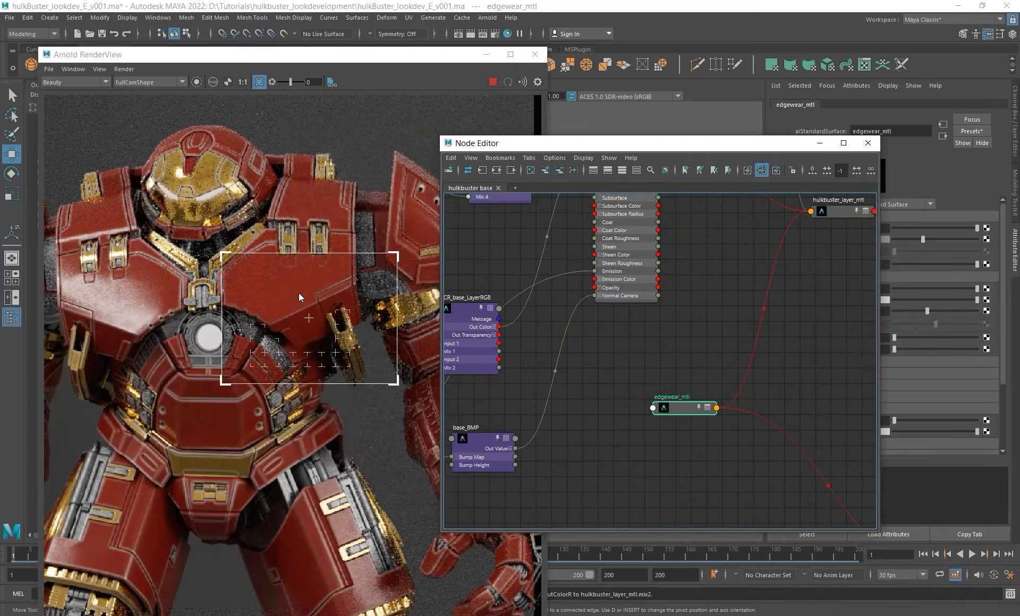
shift+drag(256, 274, 375, 340)
scroll(324, 301, up, 2)
scroll(323, 300, up, 1)
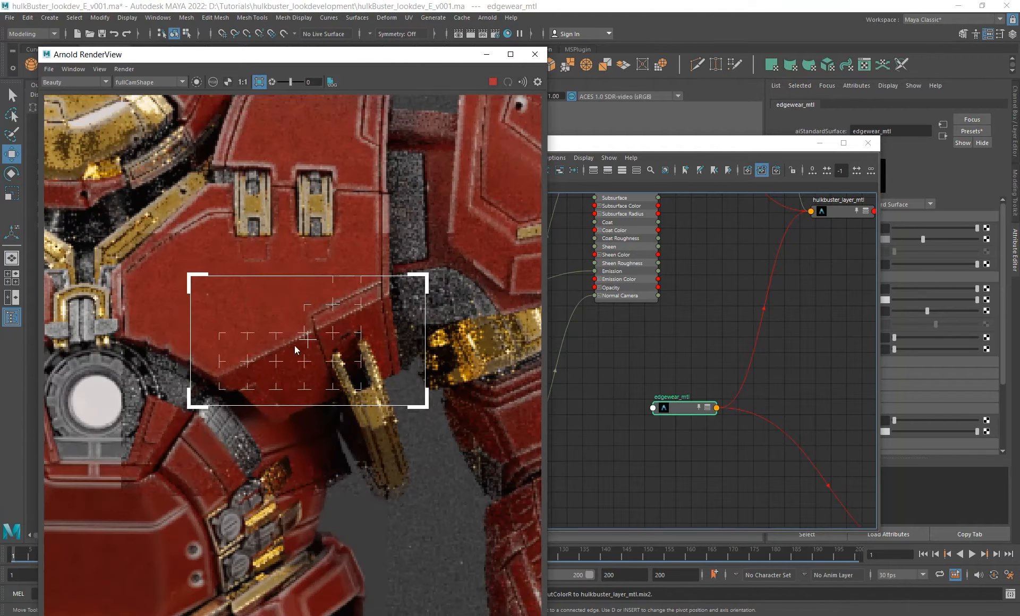
drag(771, 147, 692, 149)
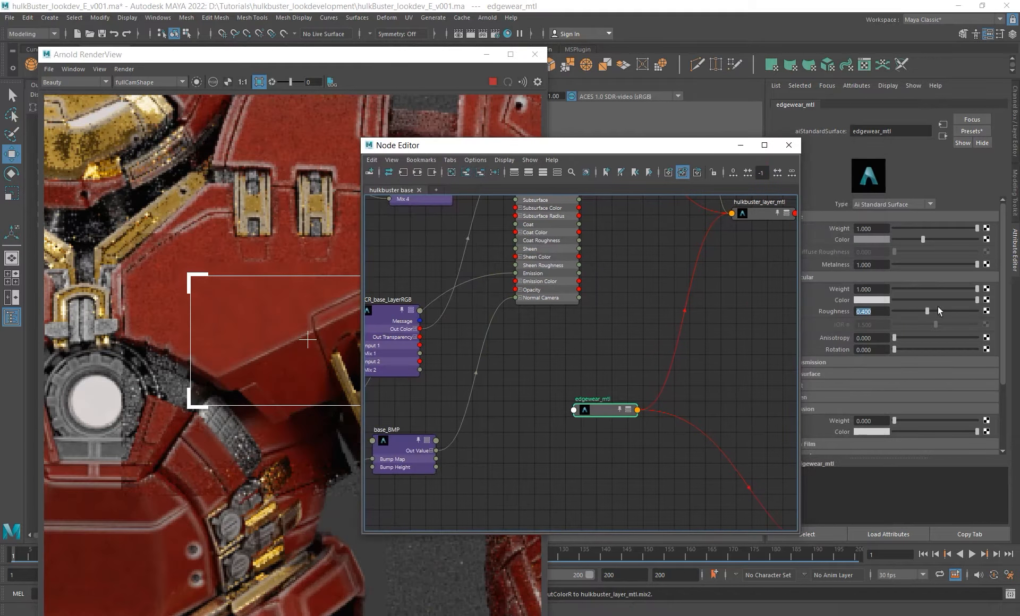
Try edgewear_mtl with a Metalness of 0.000 and restore it to 1.000 to compare the effect on the edge wear.
drag(931, 261, 850, 266)
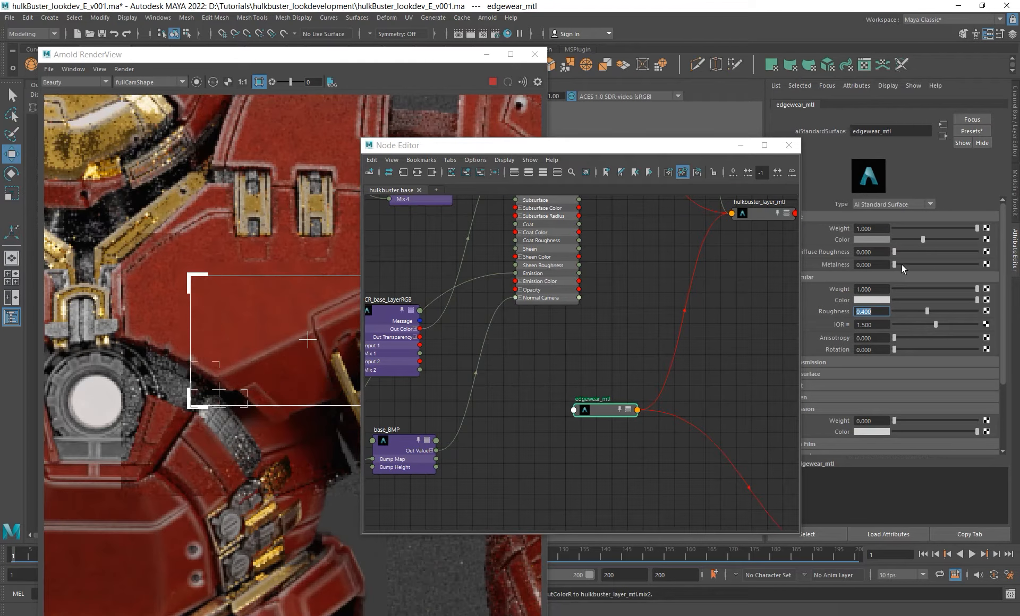
drag(901, 263, 970, 265)
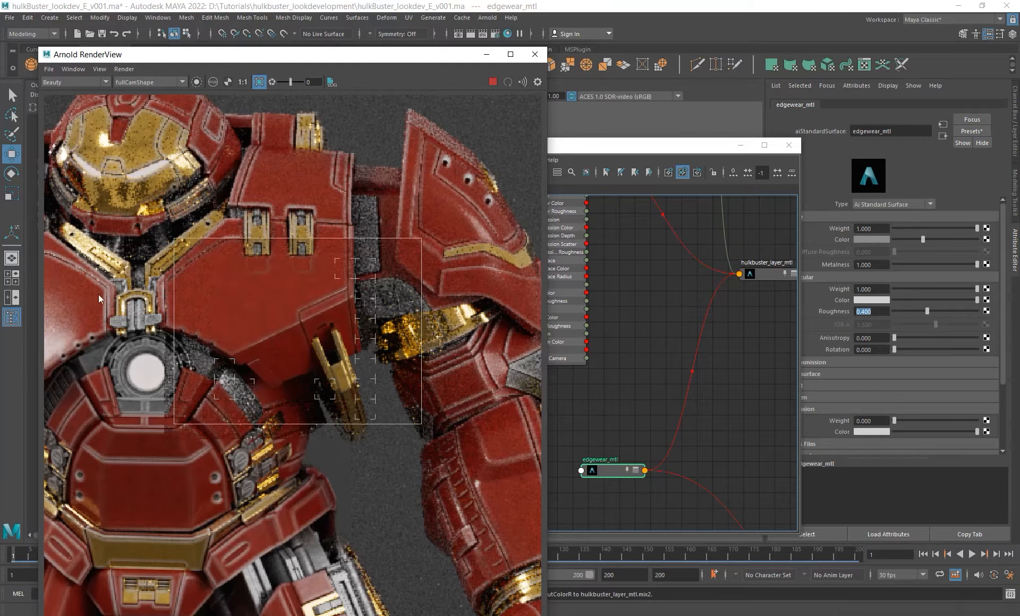
Render a region around the chest reactor and abdomen to inspect the edge wear up close.
shift+drag(81, 285, 291, 554)
alt+middle_drag(219, 449, 269, 435)
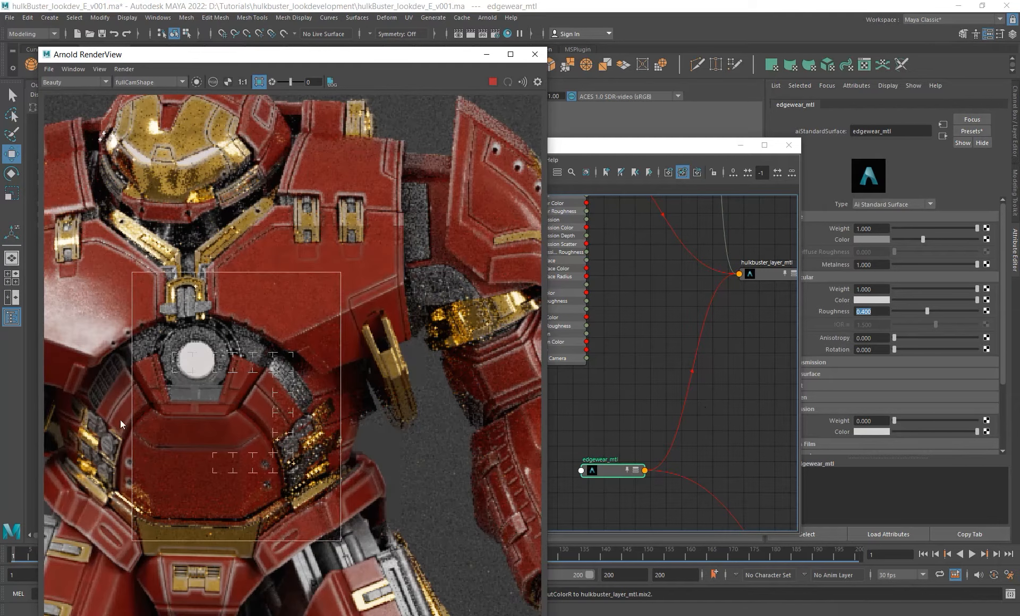
scroll(227, 428, up, 2)
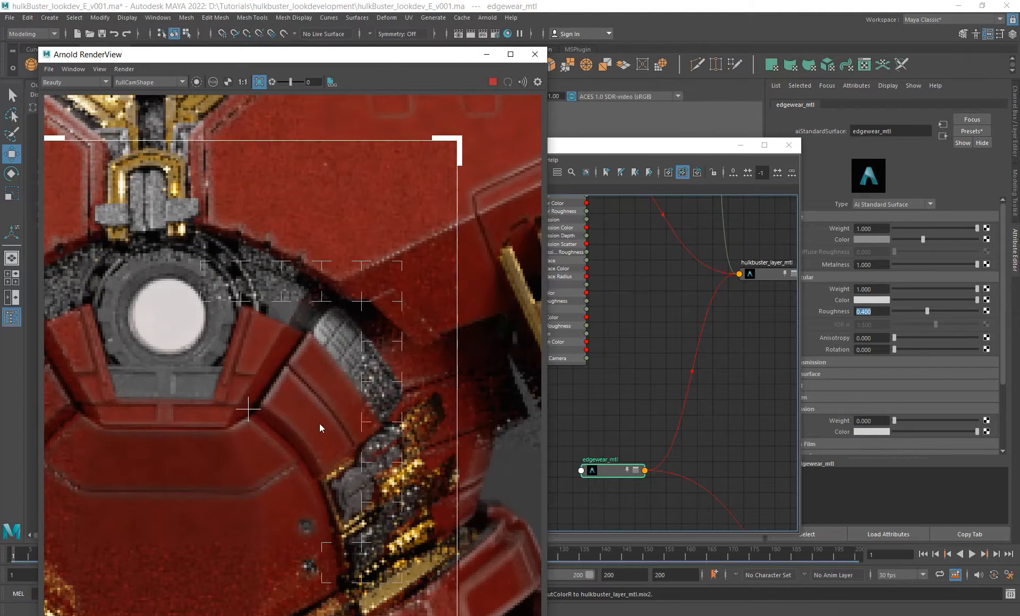
Set the Radius of the aiCurvature1 node to 2.000.
scroll(577, 212, down, 1)
alt+middle_drag(571, 201, 599, 221)
scroll(578, 257, down, 1)
click(592, 229)
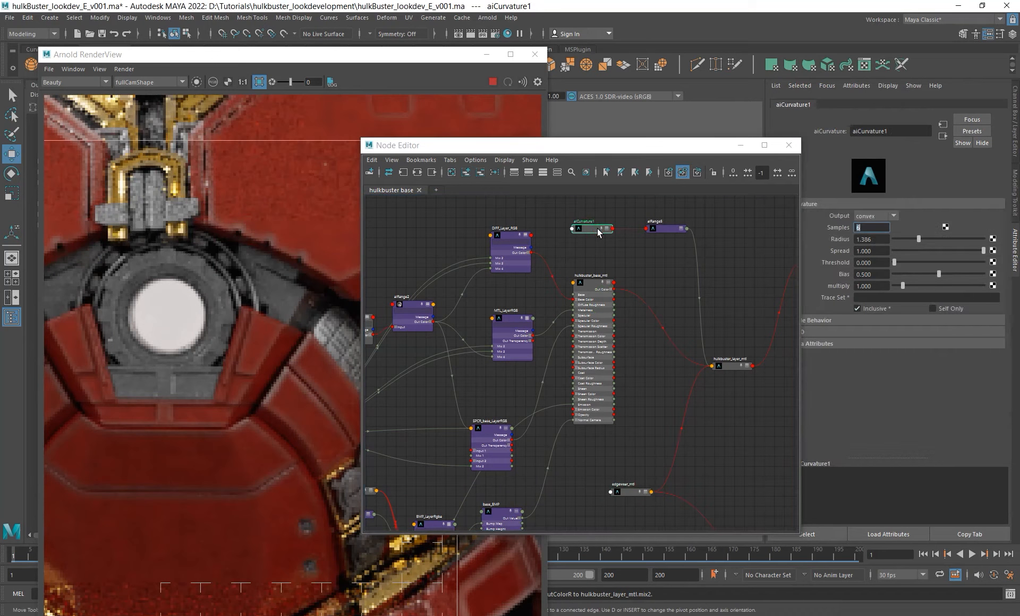
drag(873, 240, 796, 234)
text(2)
key(Return)
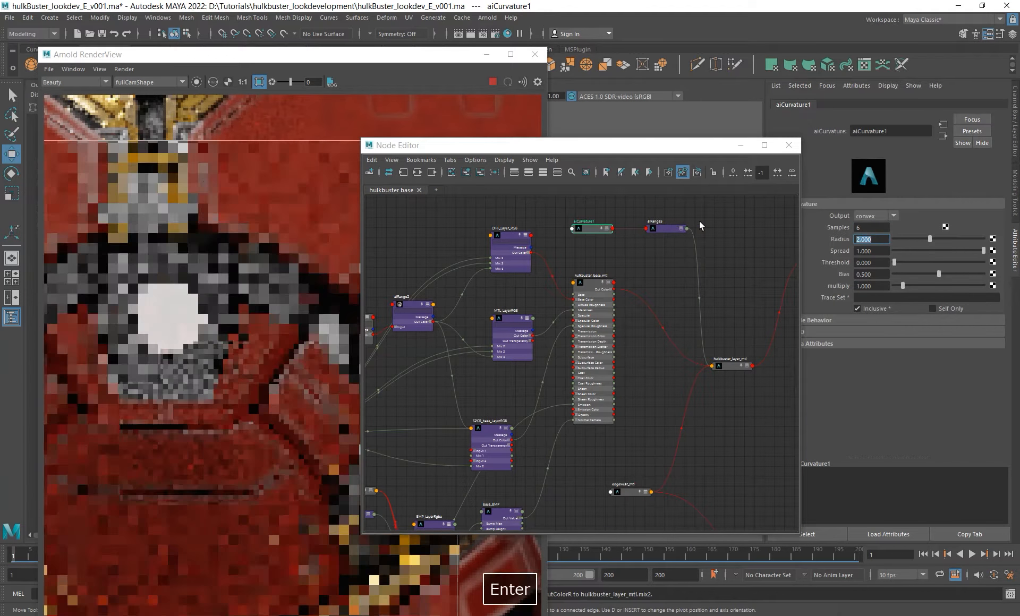
Limit the render region to the lower edge of the chest plate and the adjoining gold strut to inspect the wear.
scroll(208, 337, down, 2)
alt+middle_drag(241, 309, 206, 336)
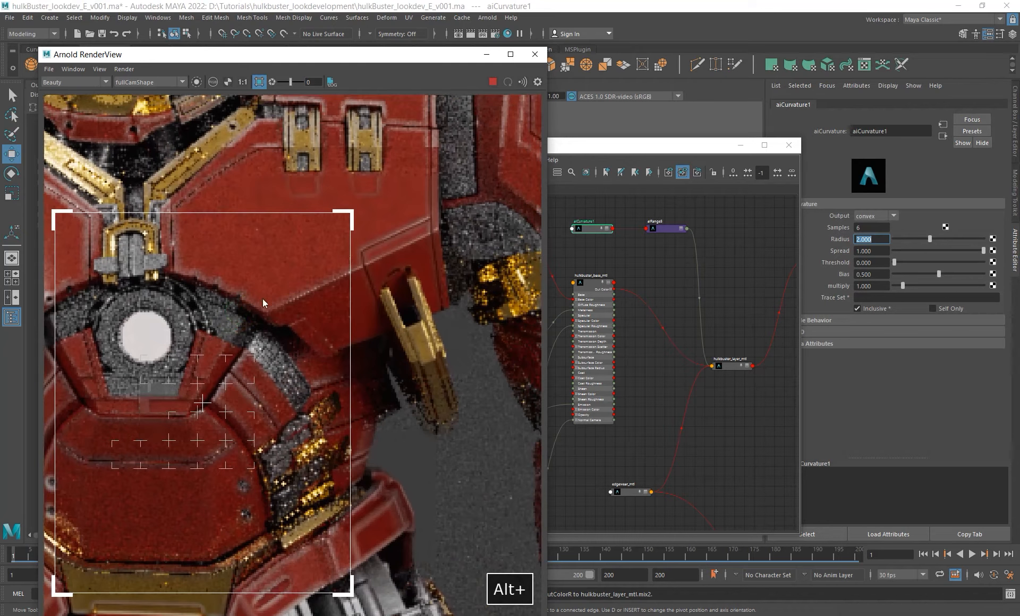
shift+drag(251, 255, 359, 330)
shift+drag(225, 218, 462, 354)
scroll(404, 286, up, 2)
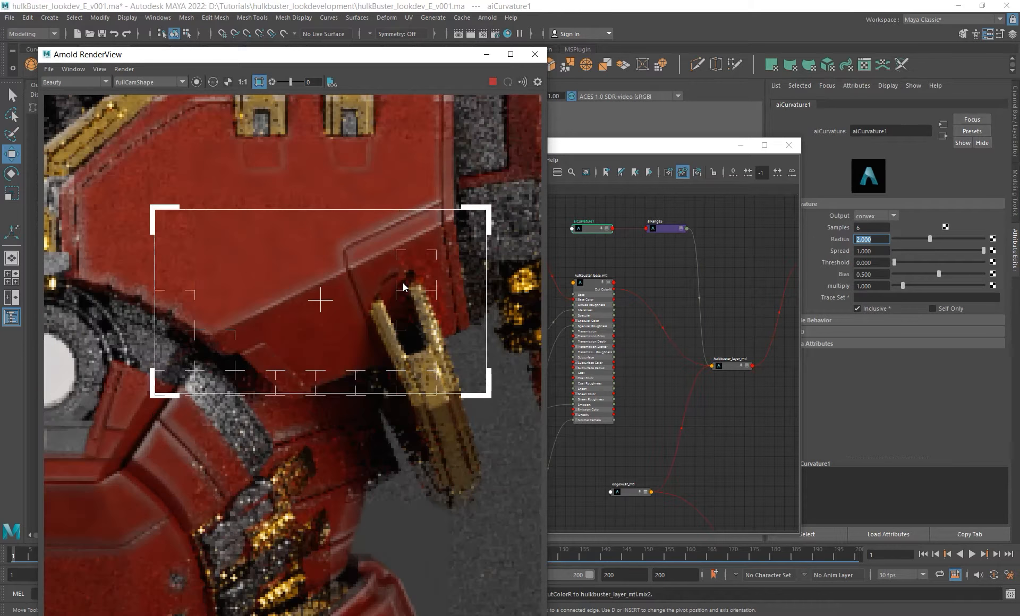
Isolate the aiCurvature1 output in the render region and examine the curvature mask along the chest plate edges.
click(196, 82)
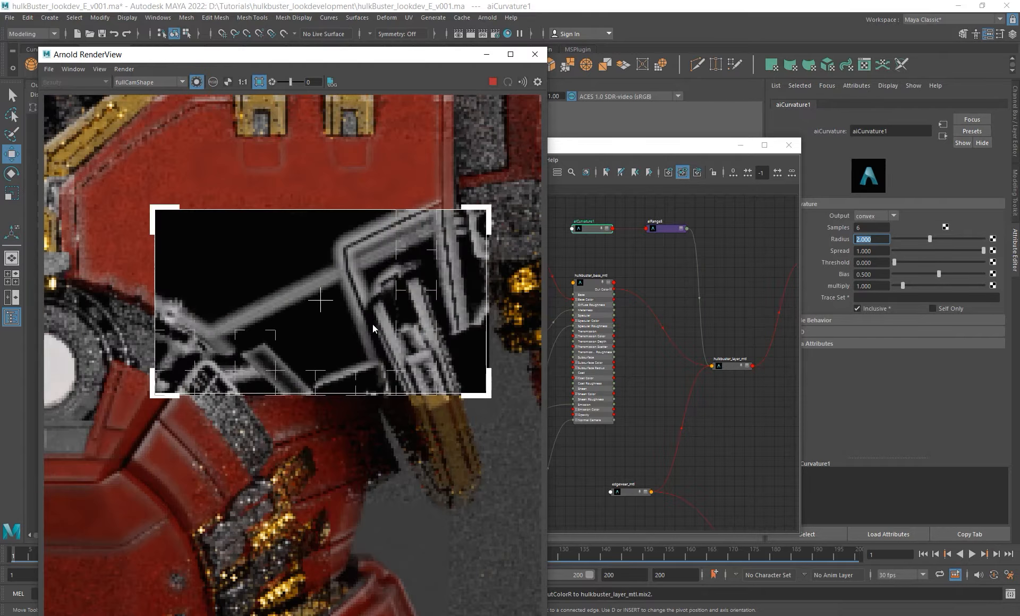
alt+middle_drag(288, 300, 328, 214)
mouse_move(334, 48)
mouse_down()
mouse_move(309, 182)
mouse_move(337, 64)
mouse_up()
alt+middle_drag(371, 228, 353, 284)
alt+right_drag(361, 278, 278, 257)
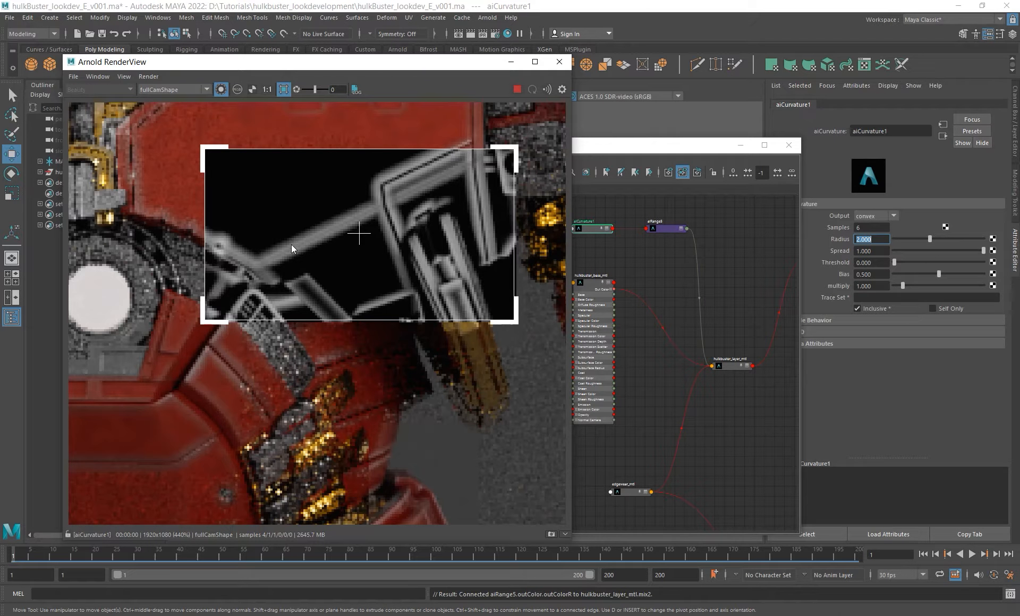
Set the aiCurvature node's multiply value to 3.5 while its output is isolated in the render view.
middle_drag(319, 228, 294, 238)
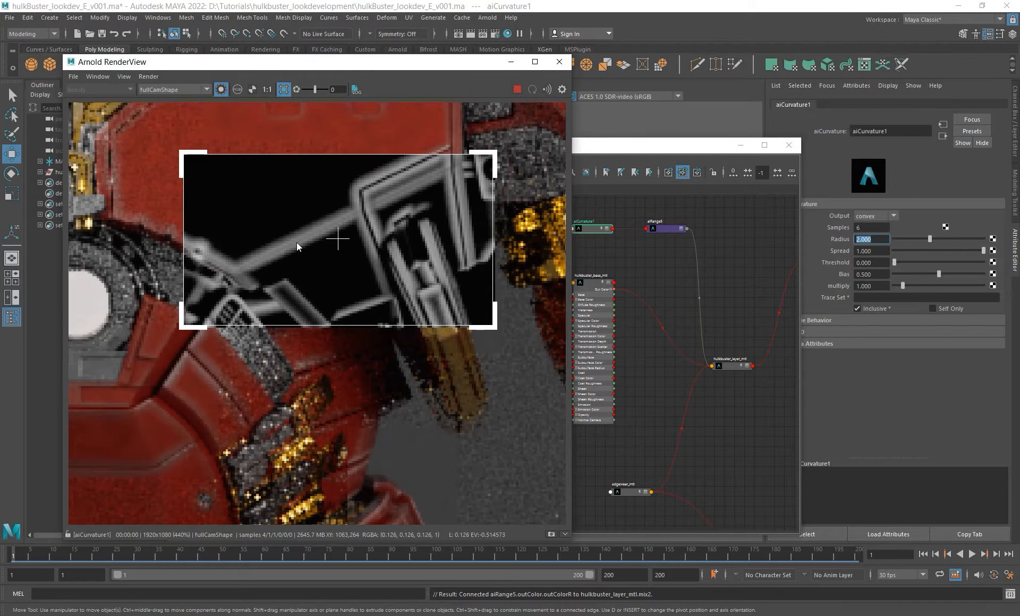
scroll(326, 236, down, 1)
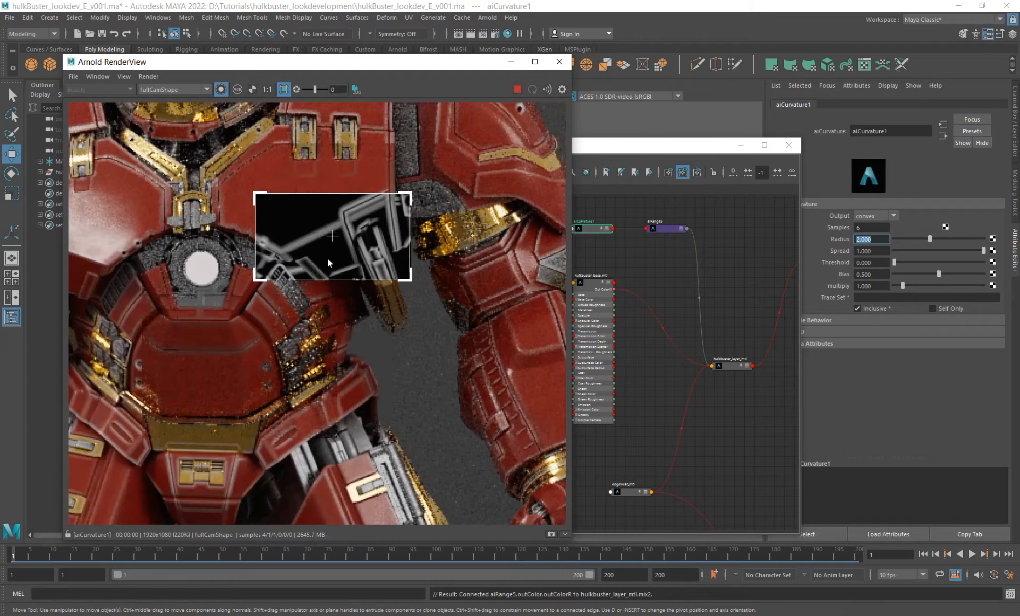
alt+middle_drag(353, 268, 348, 289)
drag(891, 284, 920, 284)
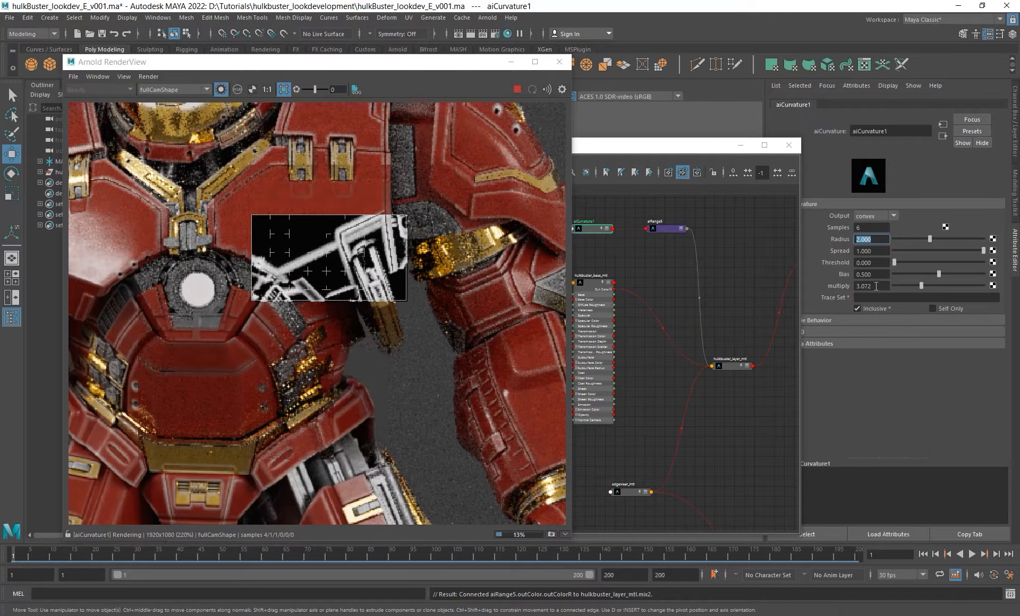
scroll(334, 219, up, 1)
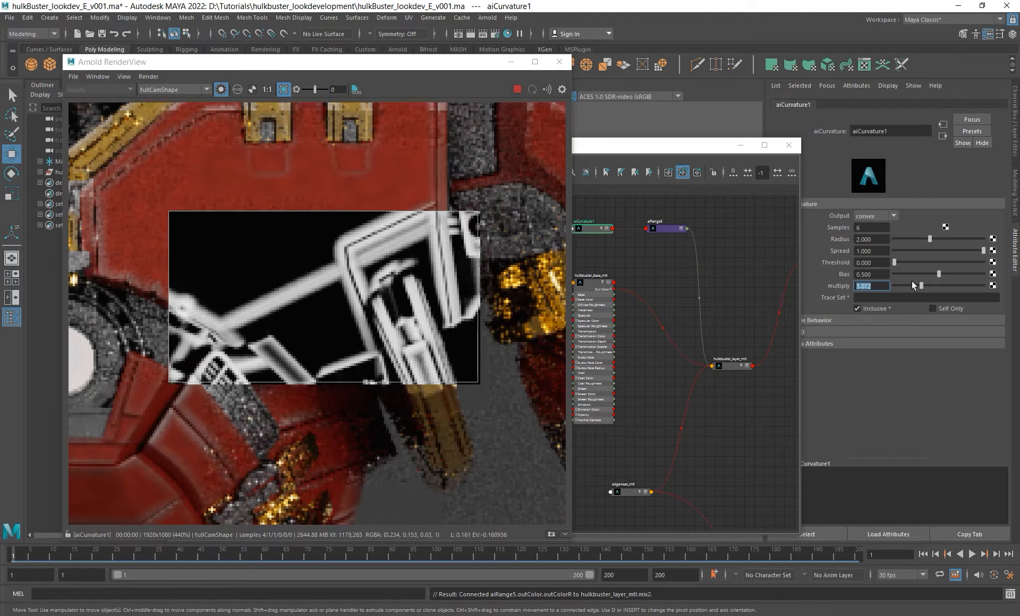
text(3.5)
key(Return)
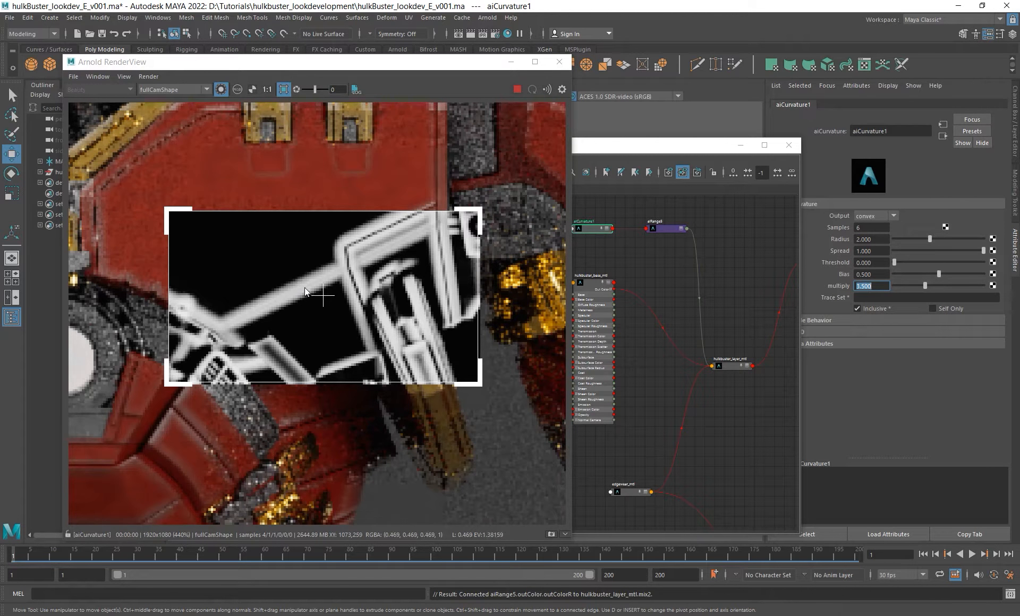
Switch the render from the isolated curvature output back to the full beauty and re-render larger regions around the chest and upper body.
click(221, 89)
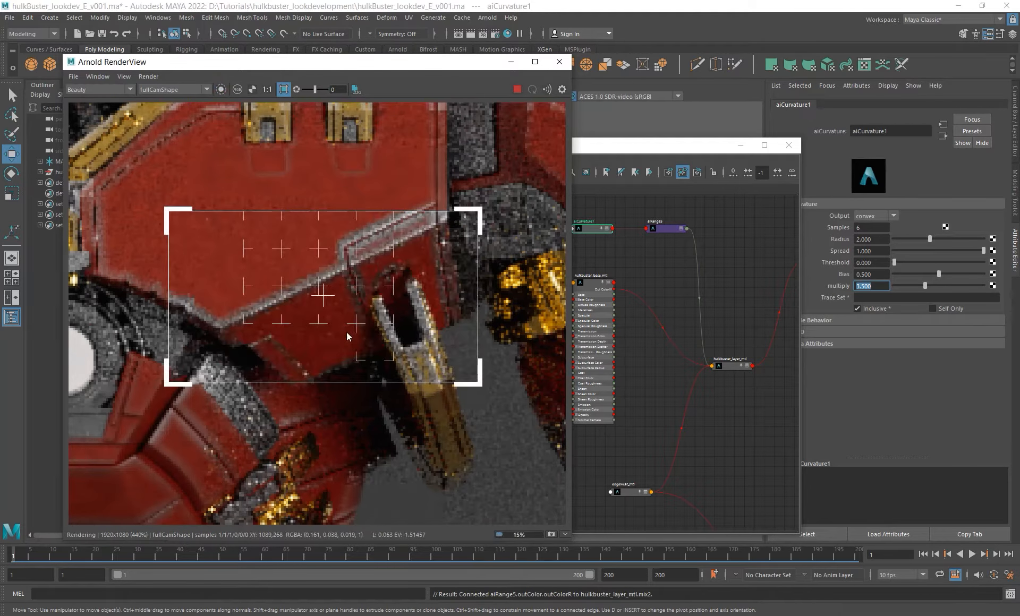
scroll(346, 301, down, 3)
shift+drag(207, 216, 422, 365)
shift+drag(192, 170, 439, 389)
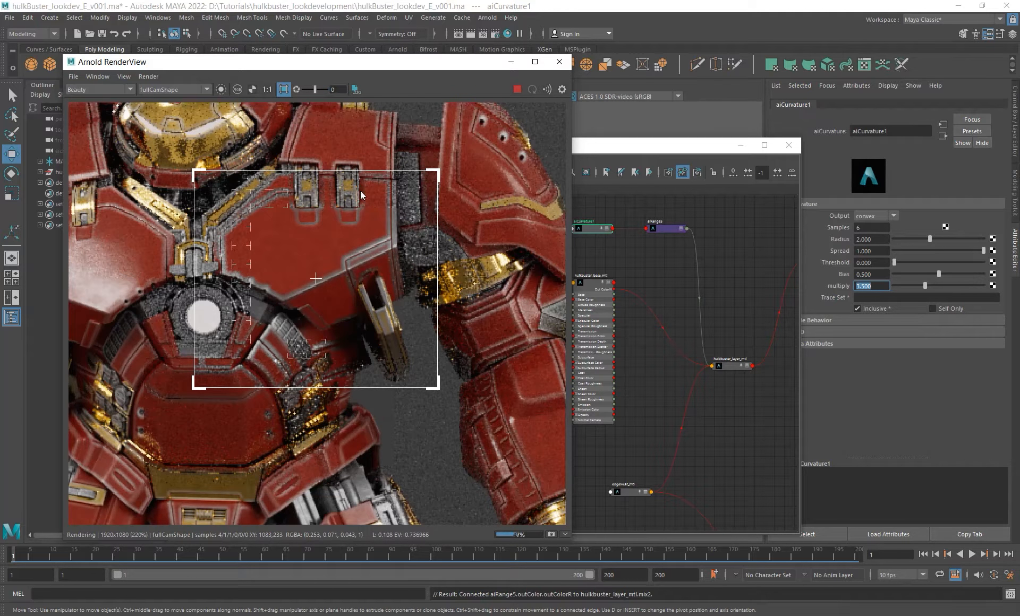
scroll(228, 209, down, 3)
drag(102, 141, 483, 504)
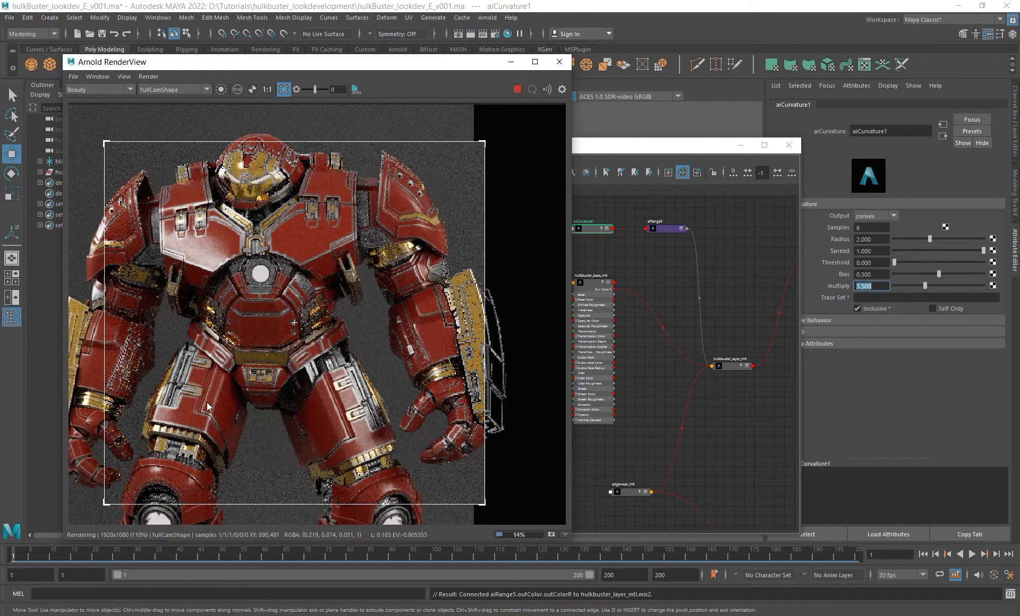
scroll(223, 278, up, 2)
scroll(222, 277, down, 1)
alt+middle_drag(314, 259, 334, 292)
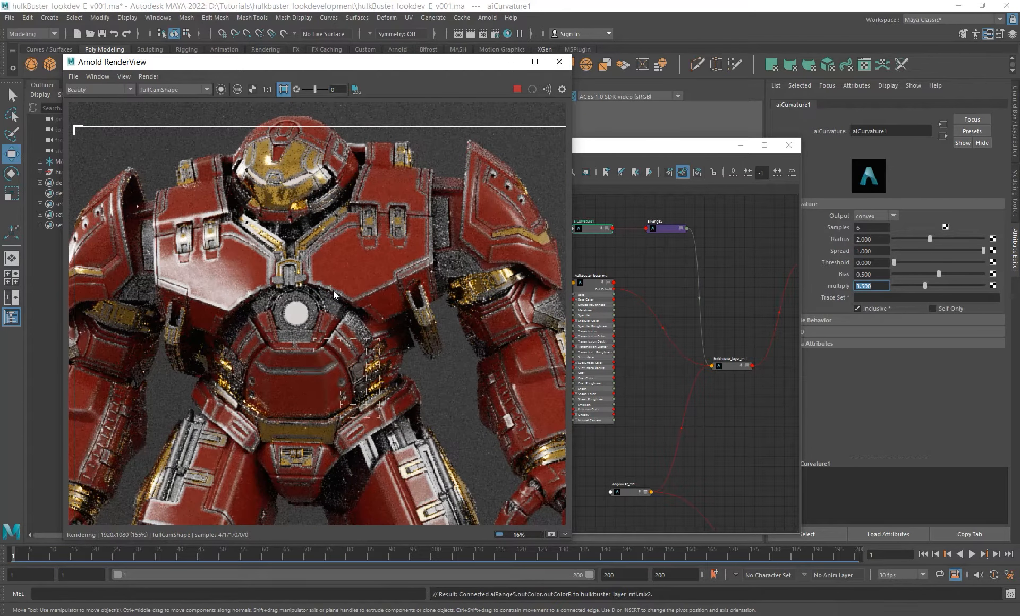
scroll(354, 283, up, 1)
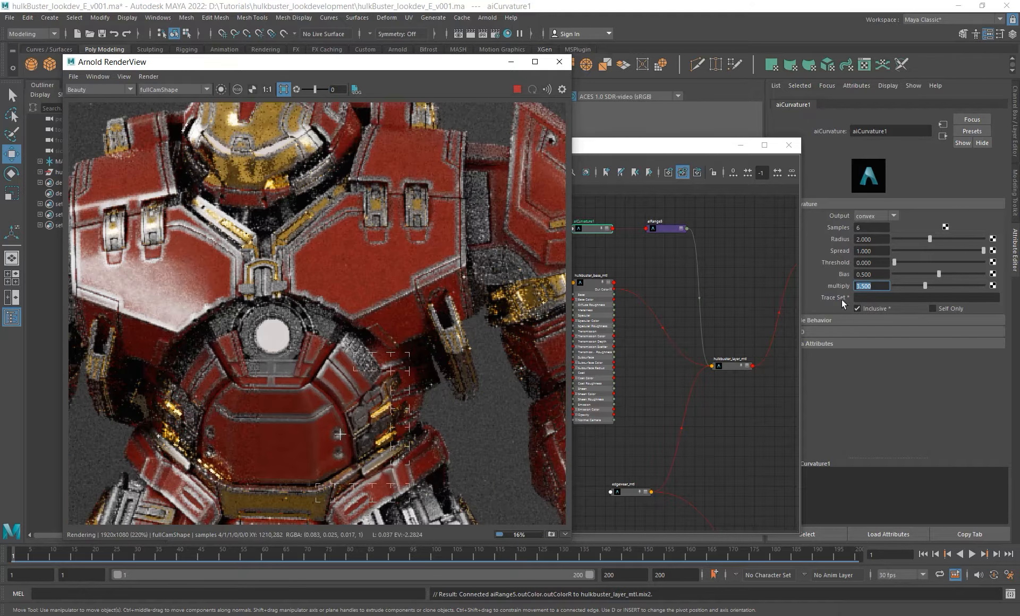
Set the aiCurvature node's radius to 1.5.
click(871, 239)
text(1.5)
key(Return)
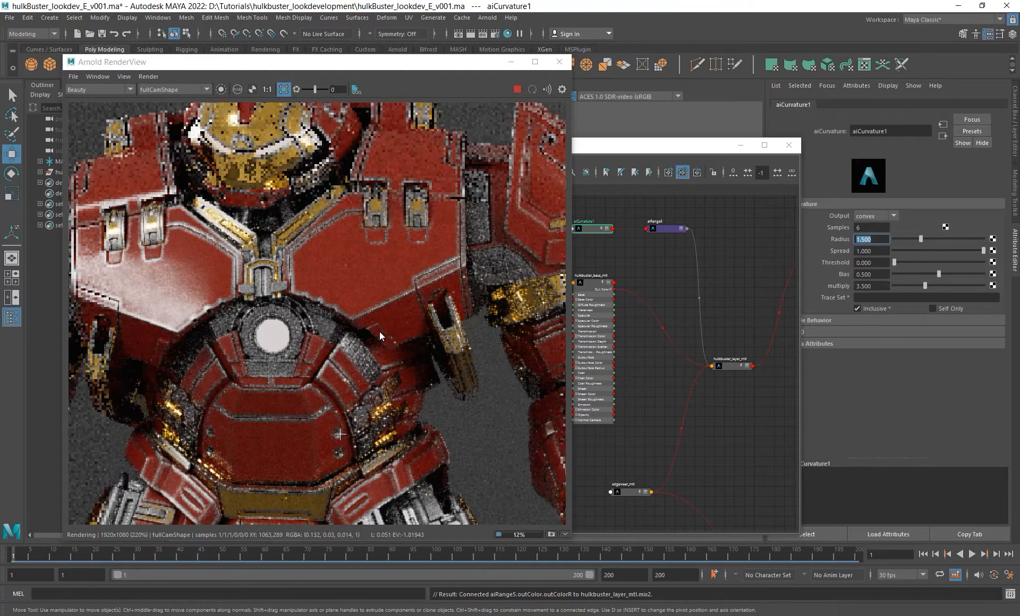
Render separate regions over the thigh, knees and foot to examine the edge wear on the legs.
scroll(379, 332, down, 2)
alt+middle_drag(379, 353, 345, 187)
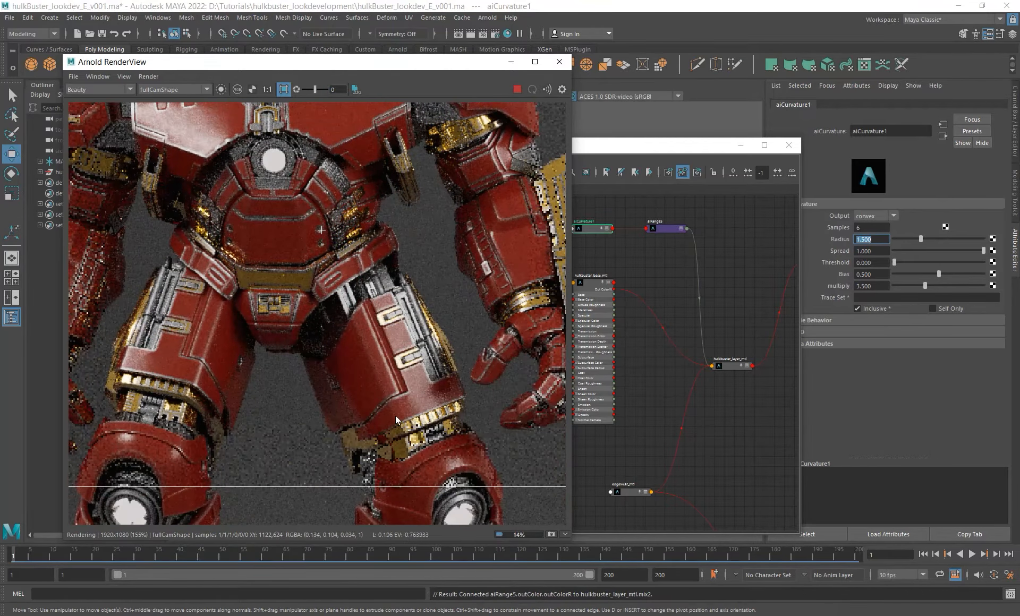
alt+middle_drag(395, 415, 322, 239)
shift+drag(296, 301, 482, 492)
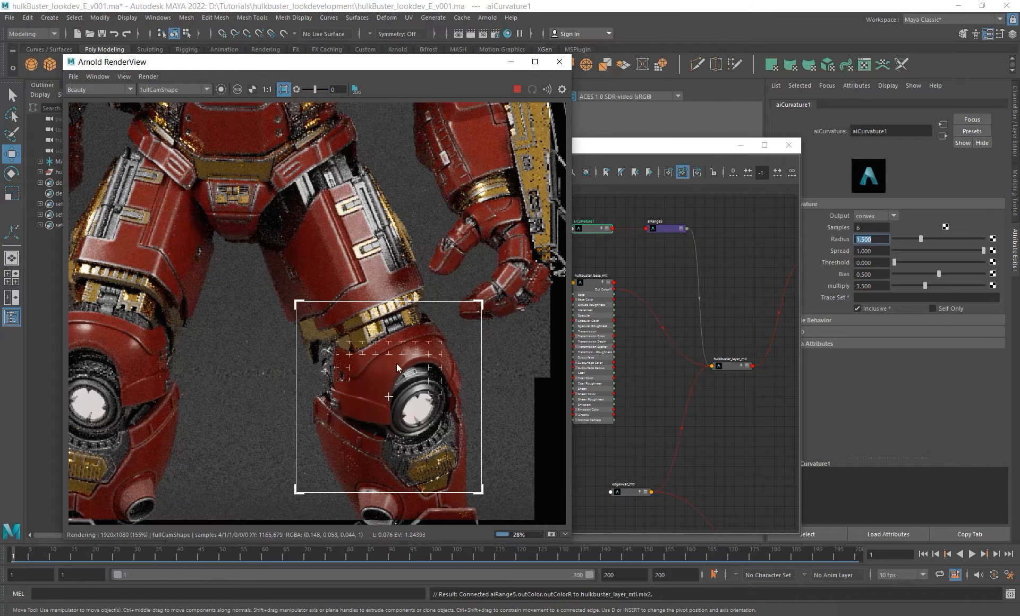
mouse_move(397, 364)
alt+middle_down()
mouse_move(410, 436)
mouse_move(402, 383)
alt+middle_up()
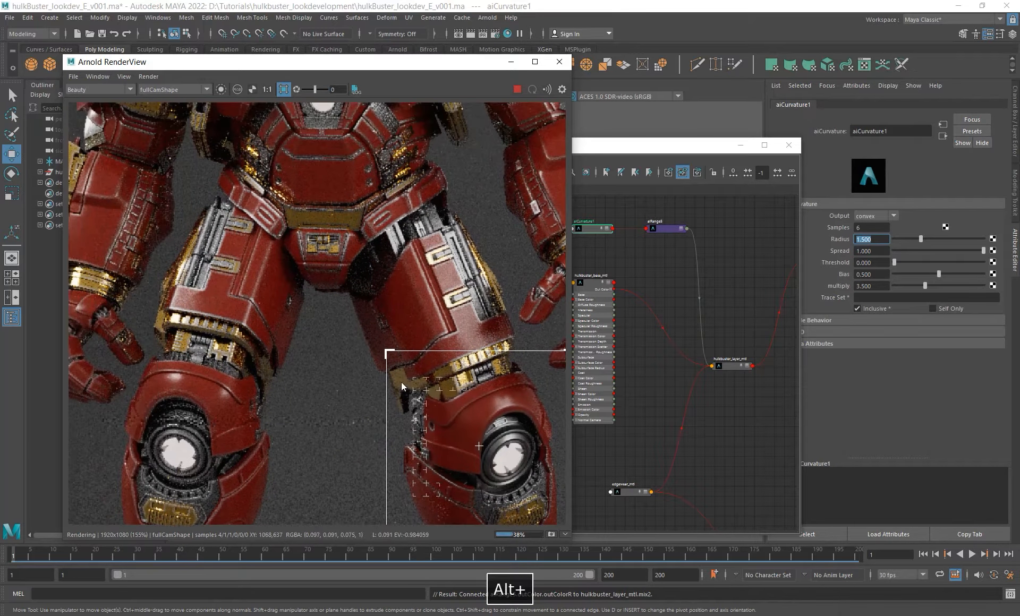
shift+drag(153, 192, 302, 388)
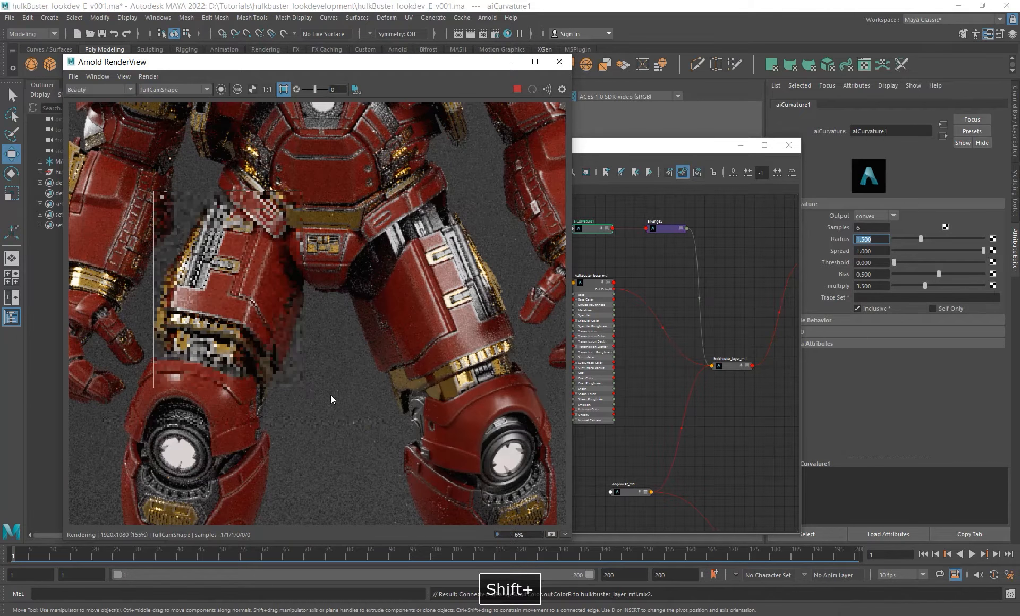
alt+middle_drag(289, 289, 317, 294)
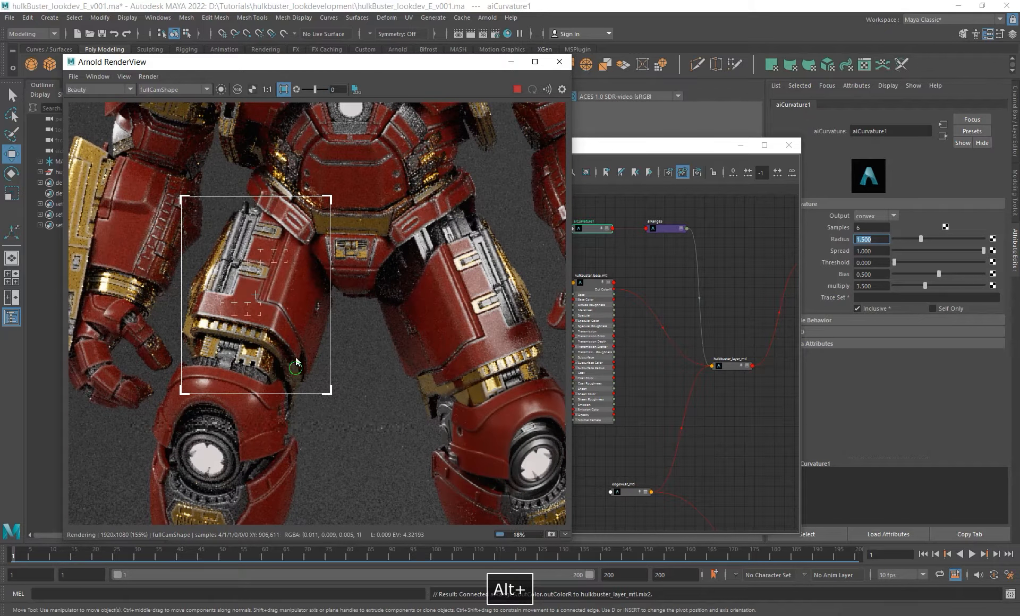
alt+middle_drag(296, 363, 291, 304)
shift+drag(127, 316, 333, 525)
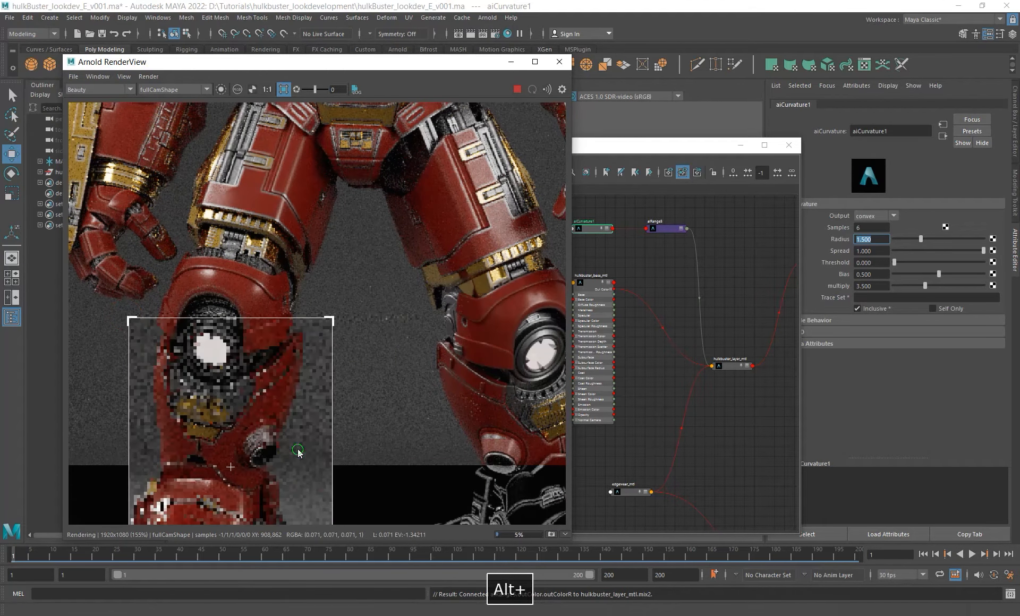
alt+middle_drag(298, 451, 325, 343)
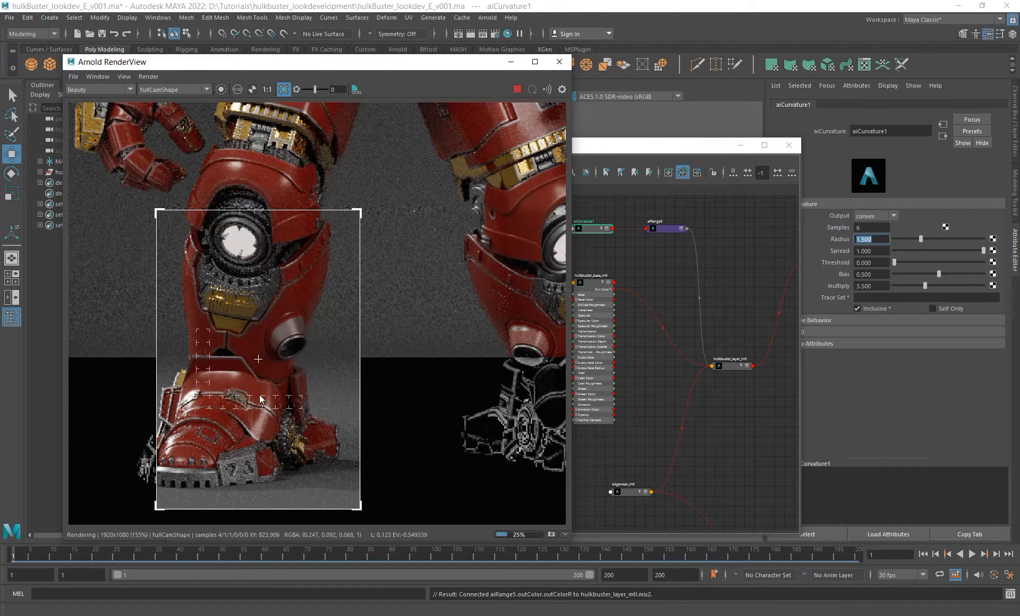
Render a region over the chest and shoulder and inspect the worn armor edges up close.
scroll(238, 362, down, 3)
alt+middle_drag(282, 148, 239, 226)
scroll(239, 226, up, 2)
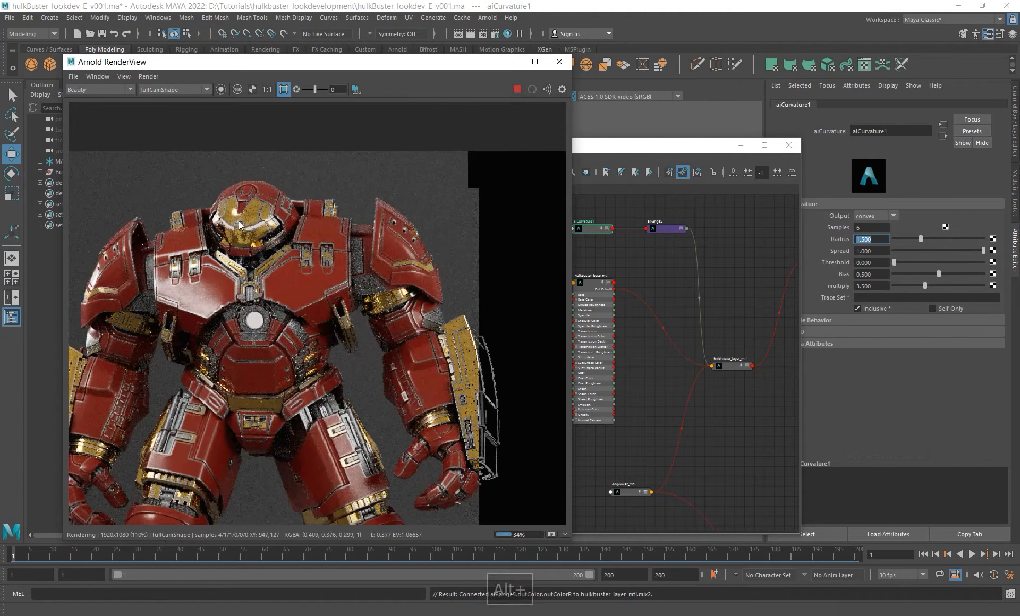
shift+drag(243, 219, 379, 372)
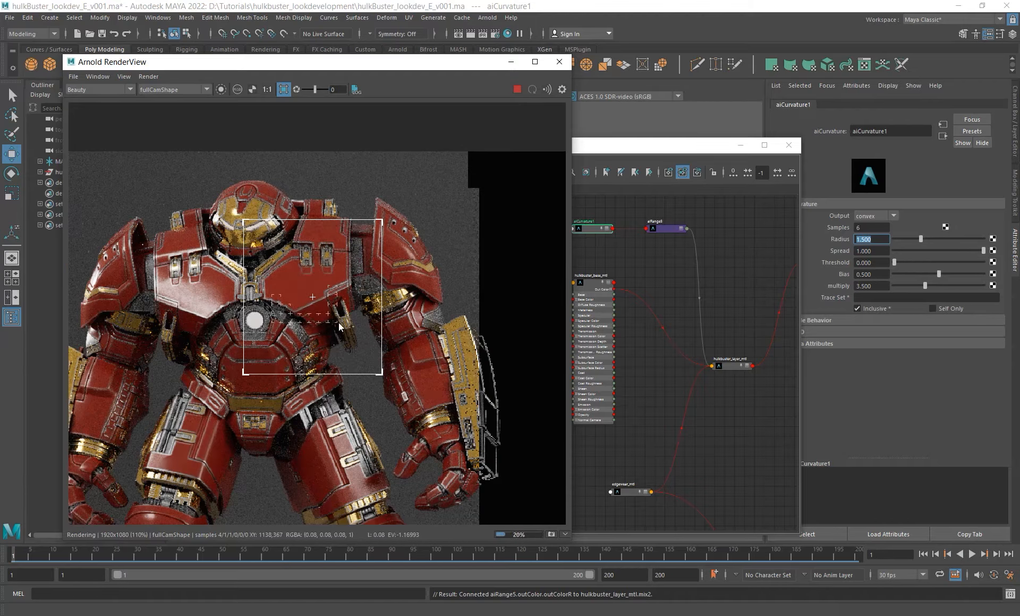
scroll(324, 280, up, 1)
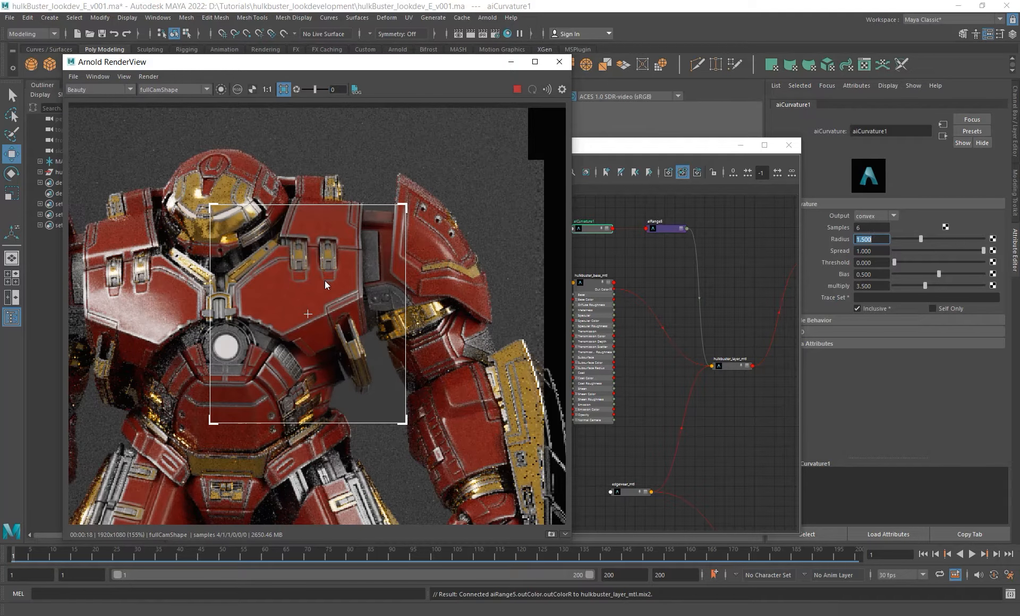
scroll(324, 280, up, 2)
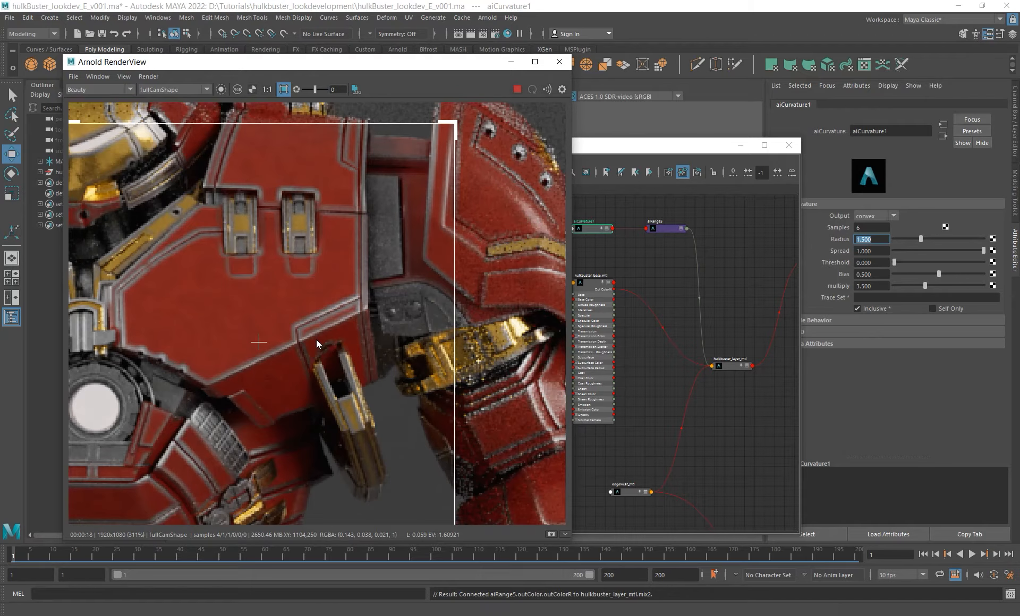
scroll(317, 340, down, 2)
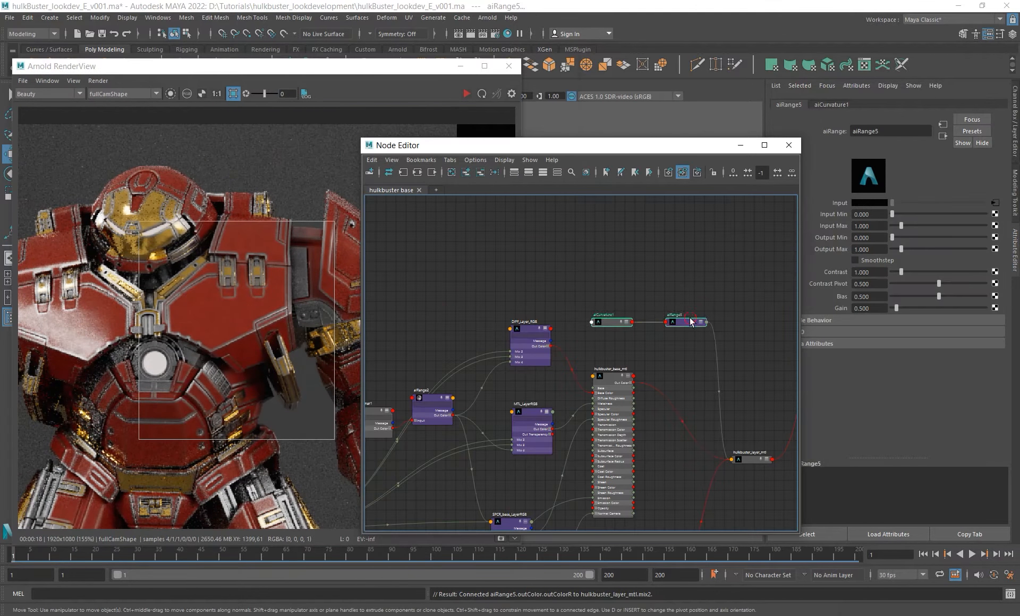
Move the aiCurvature and aiRange nodes into open graph space and create an aiLayerRgba node near them.
drag(683, 325, 648, 279)
alt+middle_drag(649, 278, 592, 342)
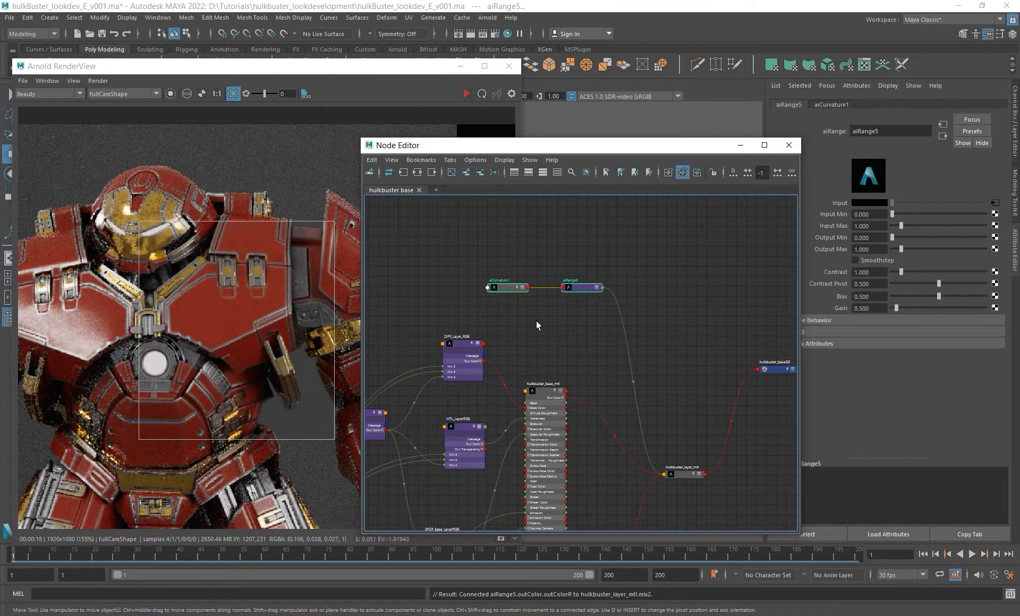
alt+middle_drag(562, 326, 530, 383)
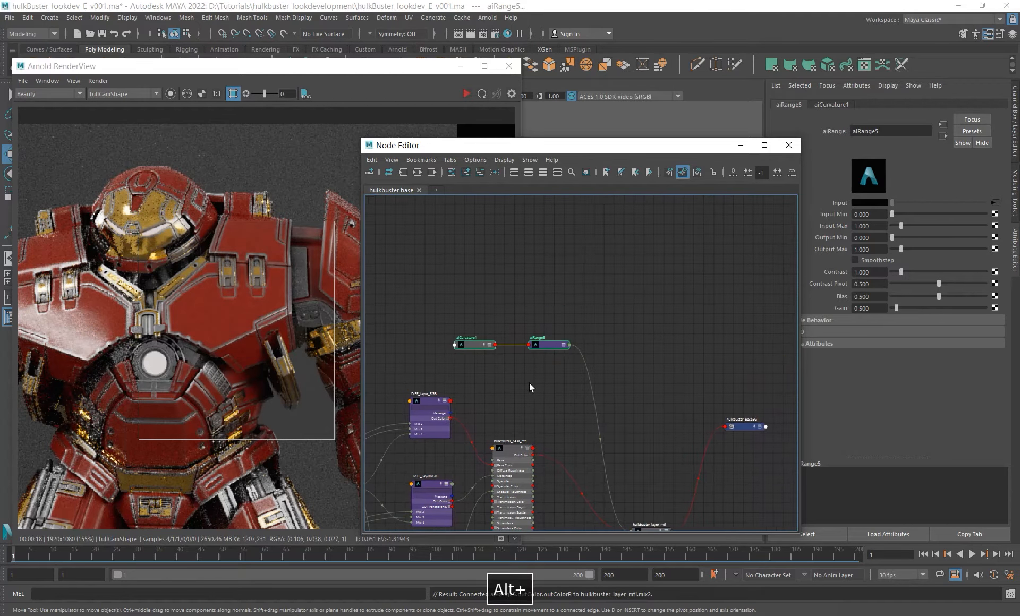
click(584, 302)
key(Tab)
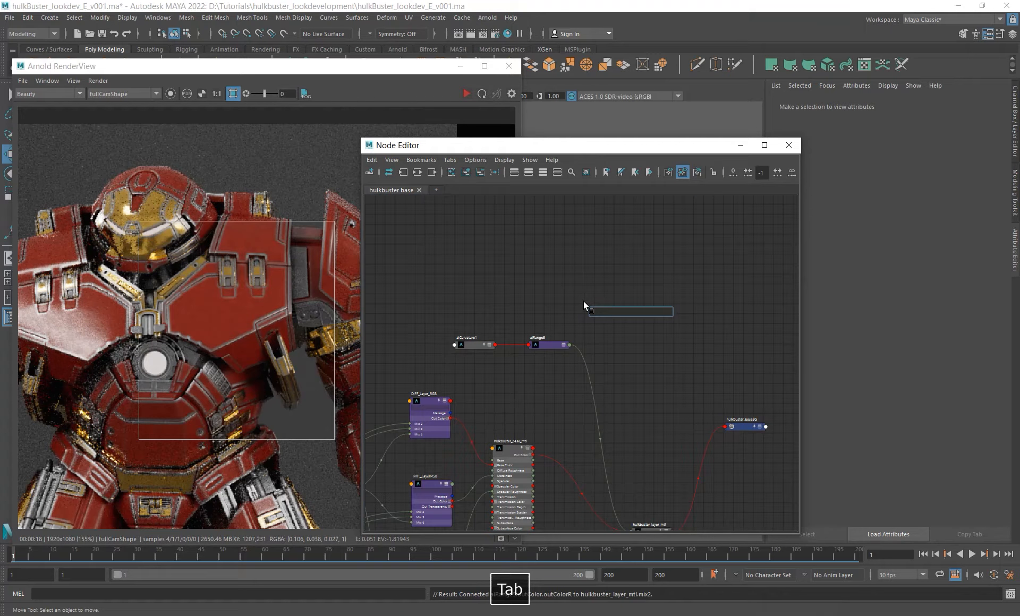
text(ail)
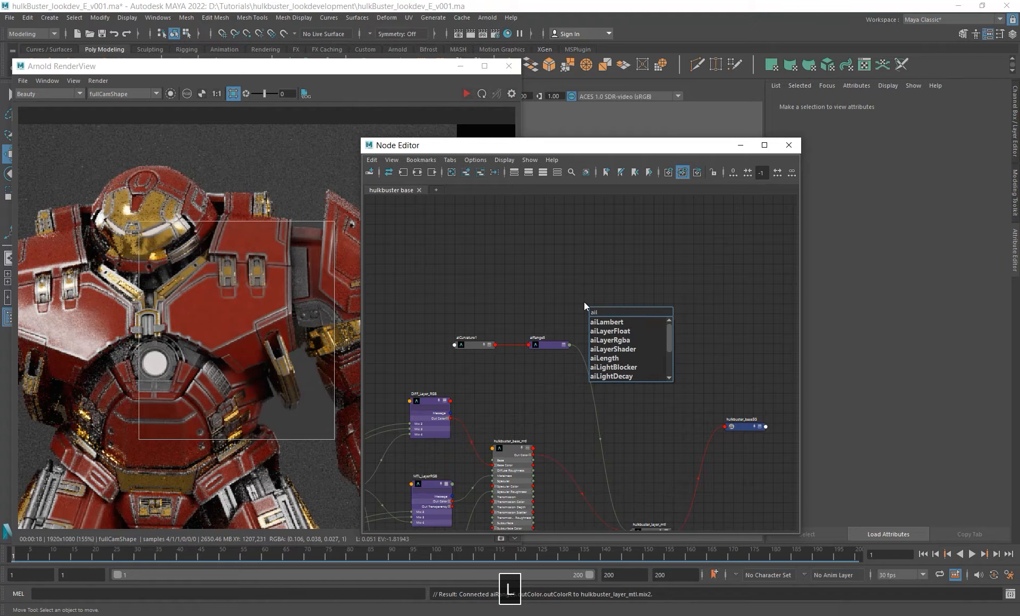
text(ayer)
key(Return)
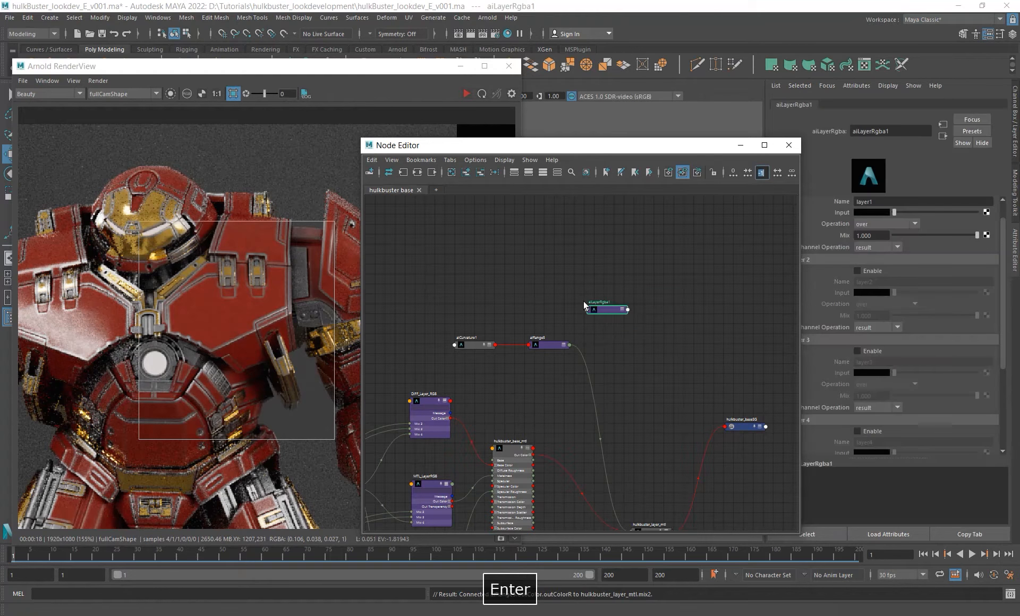
Connect the aiRange node's color output to input 1 of the aiLayerRgba node and name that layer "curvature".
alt+middle_drag(641, 375, 619, 397)
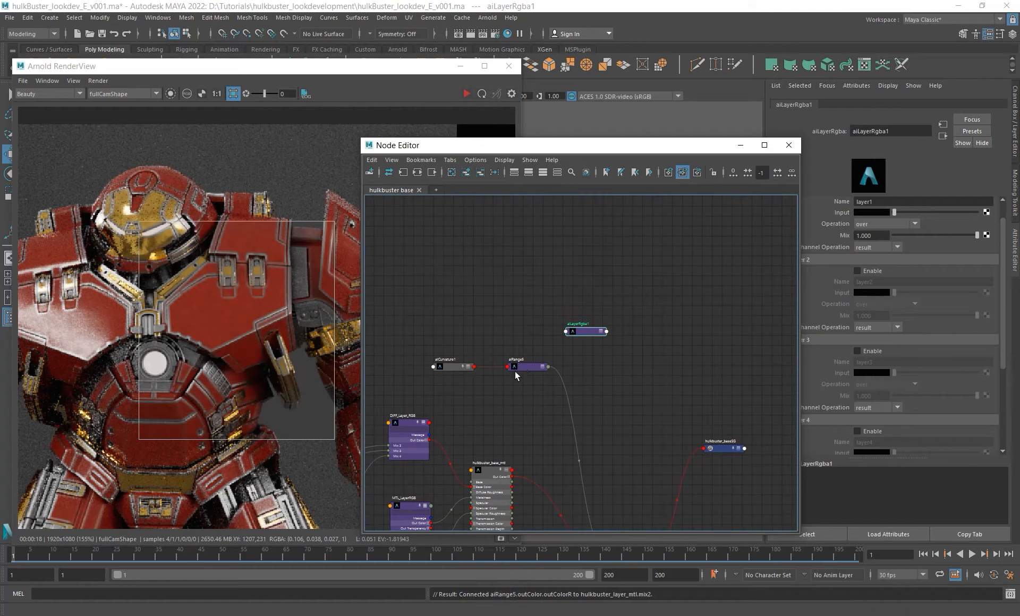
middle_drag(529, 372, 558, 412)
middle_drag(842, 211, 842, 213)
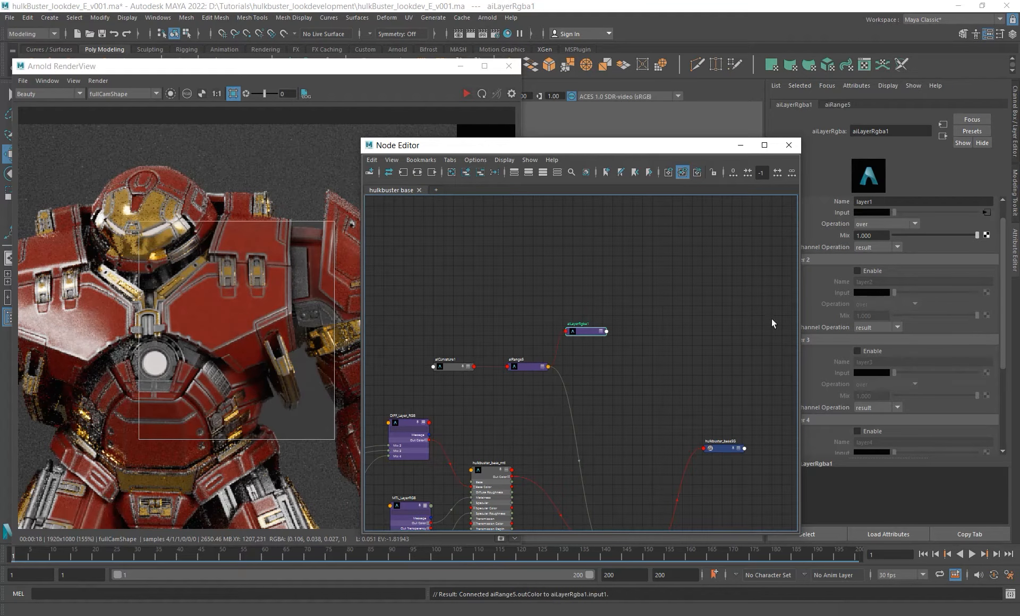
double_click(876, 225)
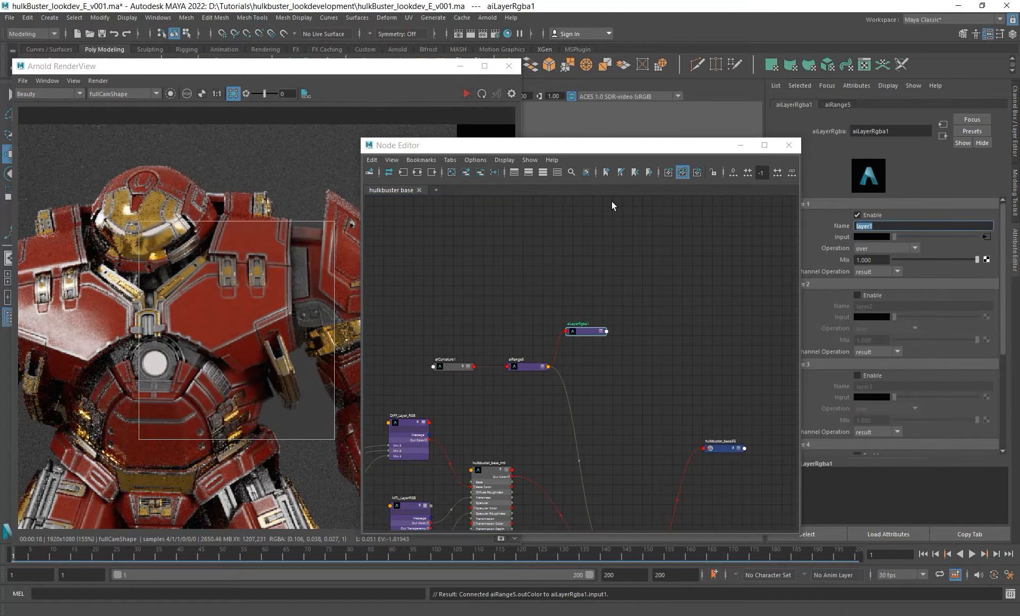
text(curvature)
key(Return)
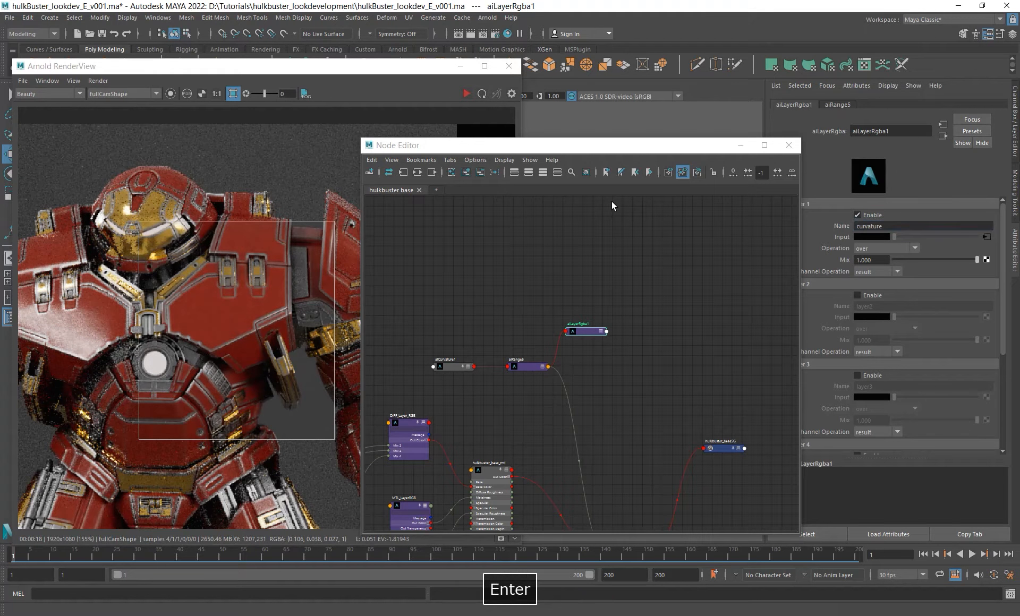
Create a fractal texture node above the curvature and range nodes in the graph.
alt+middle_drag(524, 285, 543, 281)
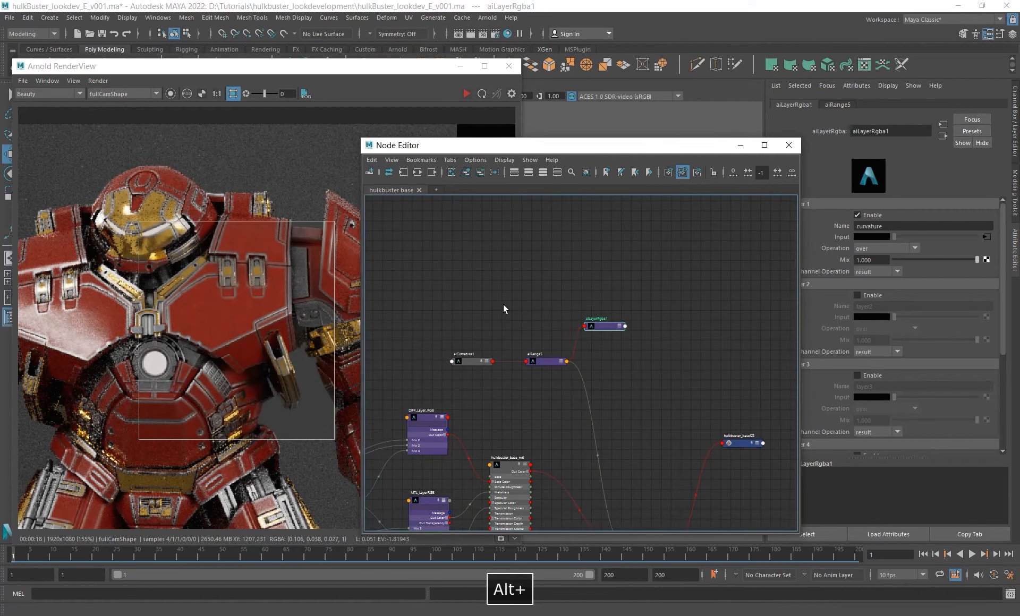
click(460, 295)
key(Tab)
text(fra)
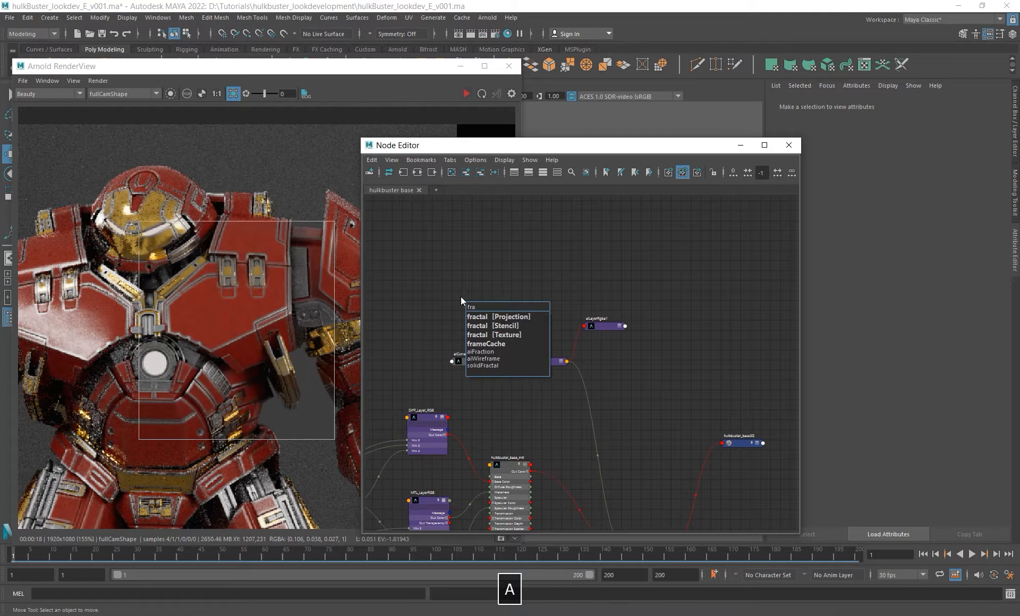
click(492, 335)
alt+middle_drag(532, 333, 517, 345)
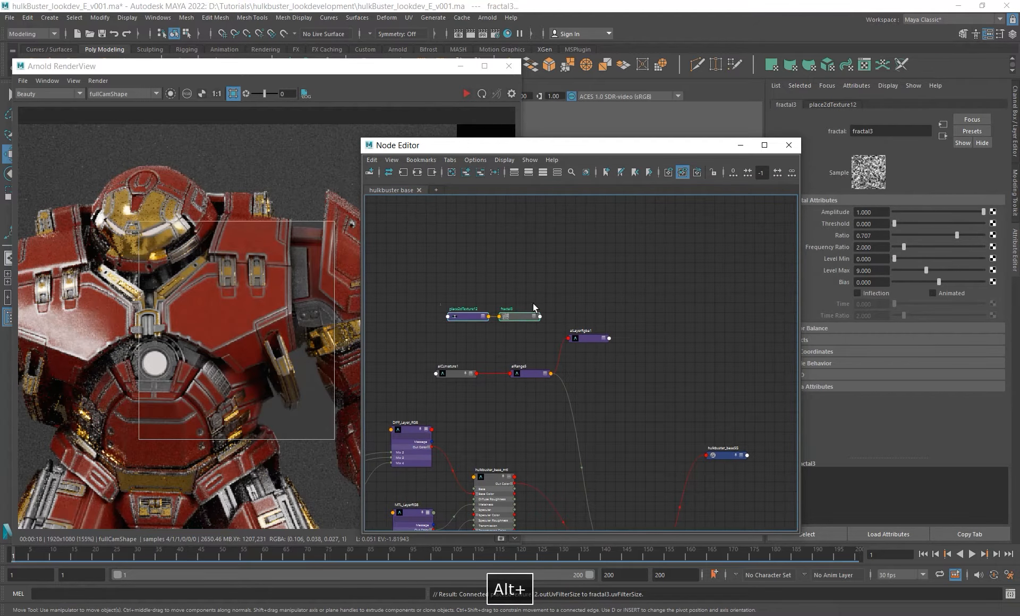
Move the fractal and its placement node aside and create an aiTriplanar node between the fractal and the aiLayerRgba node.
drag(529, 317, 515, 323)
alt+middle_drag(534, 349, 555, 350)
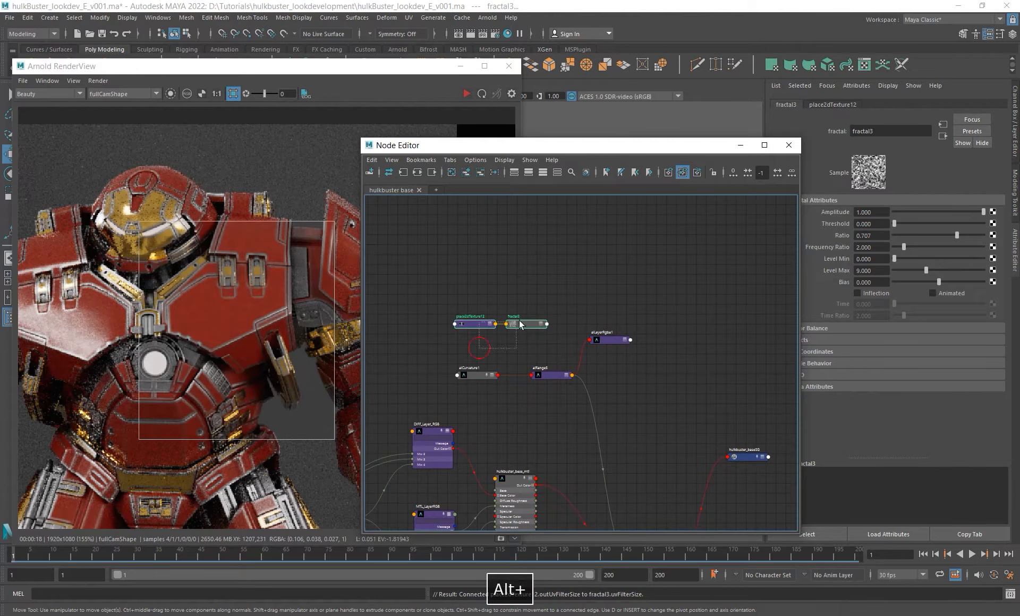
drag(520, 324, 470, 317)
click(549, 324)
key(Tab)
text(tri)
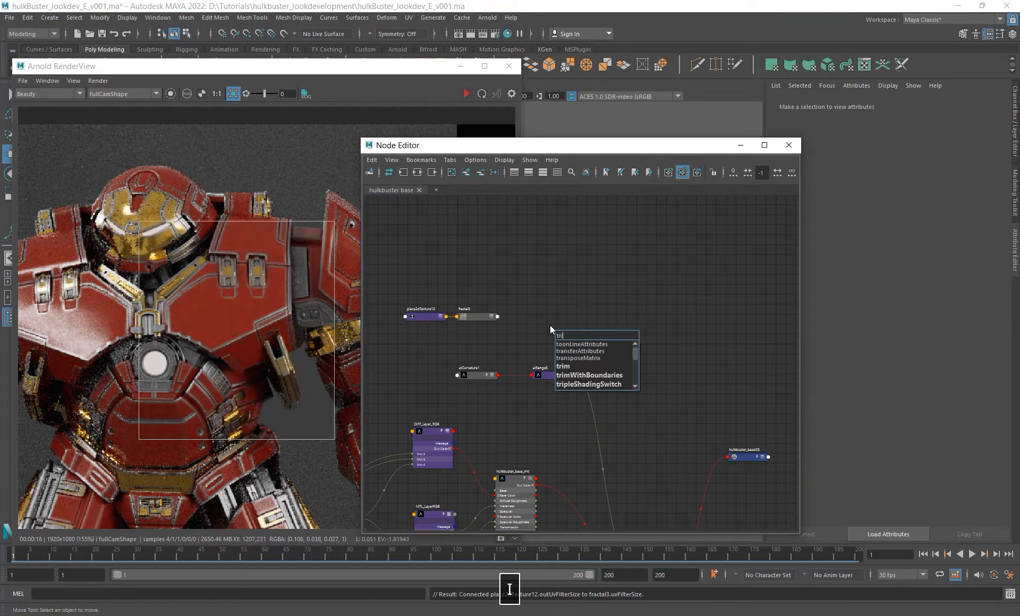
text(plan)
key(Down)
key(Return)
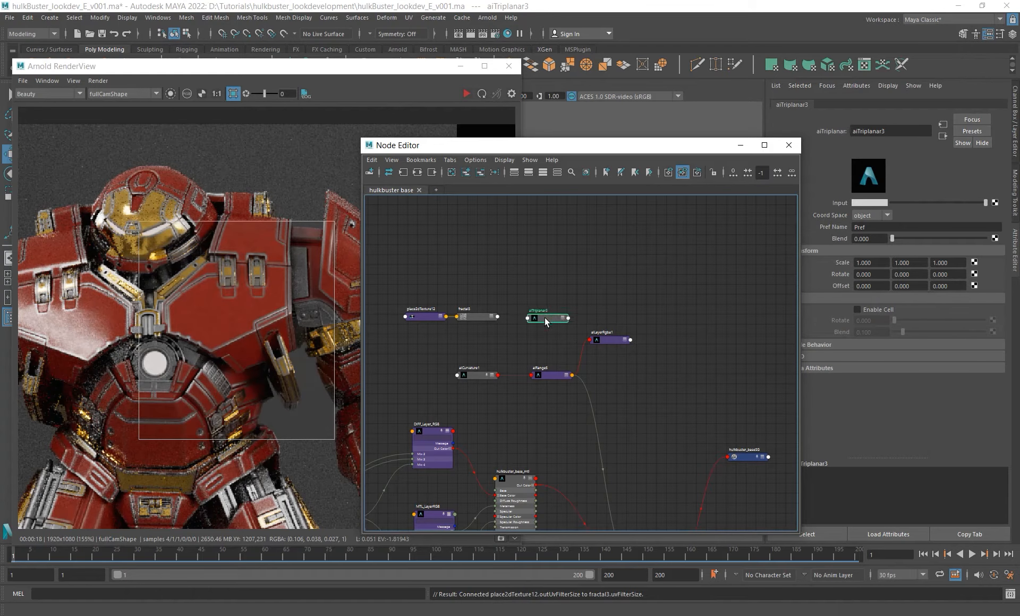
Connect the fractal texture's color output to the input of the aiTriplanar node.
alt+right_drag(543, 317, 570, 345)
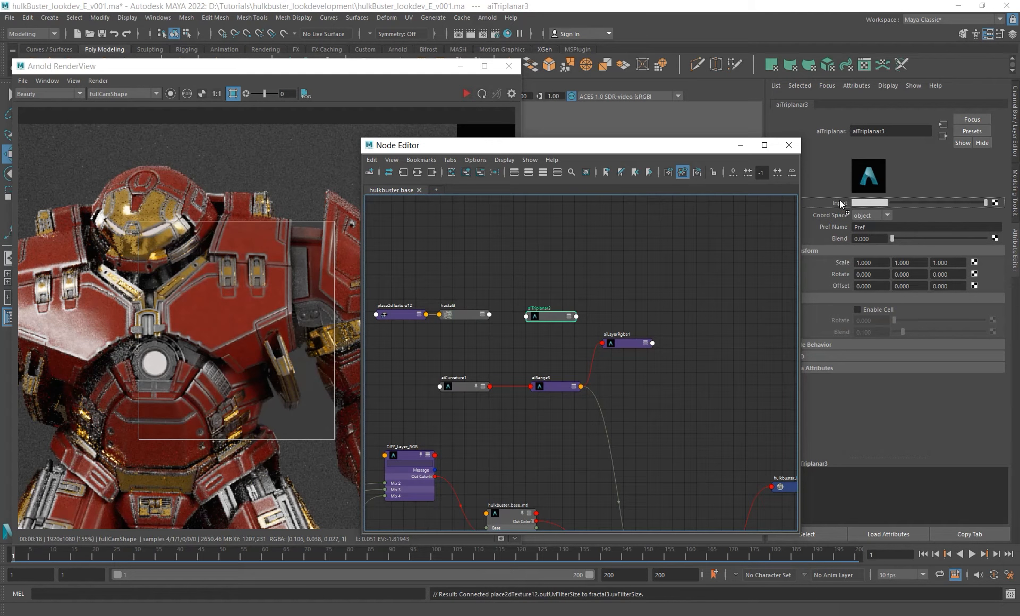
middle_drag(840, 204, 842, 204)
click(886, 216)
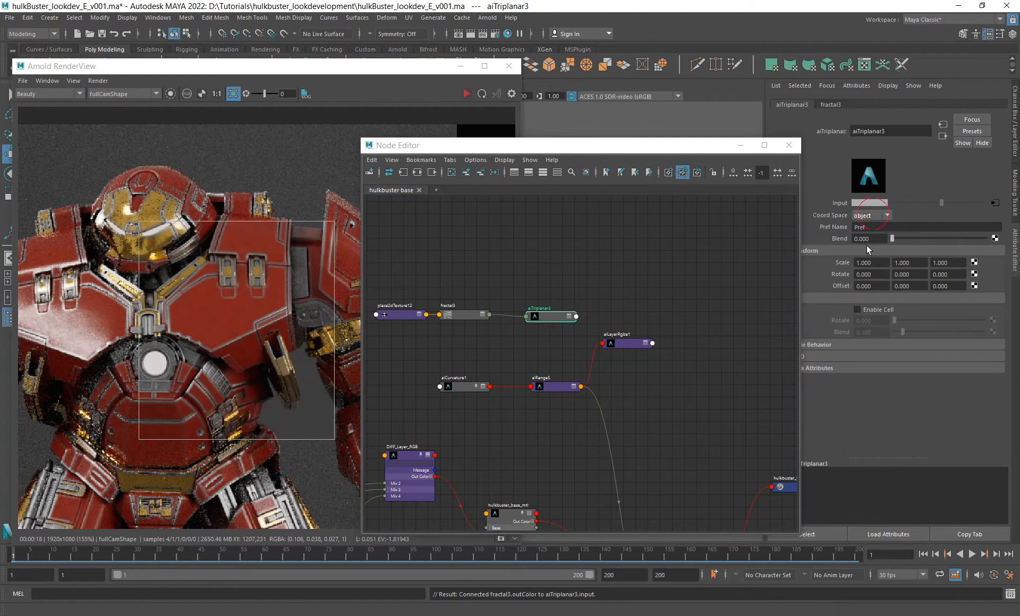
Enable layer 2 of the aiLayerRgba node and connect the aiTriplanar node's color output to its input.
alt+middle_drag(626, 364, 616, 351)
click(627, 341)
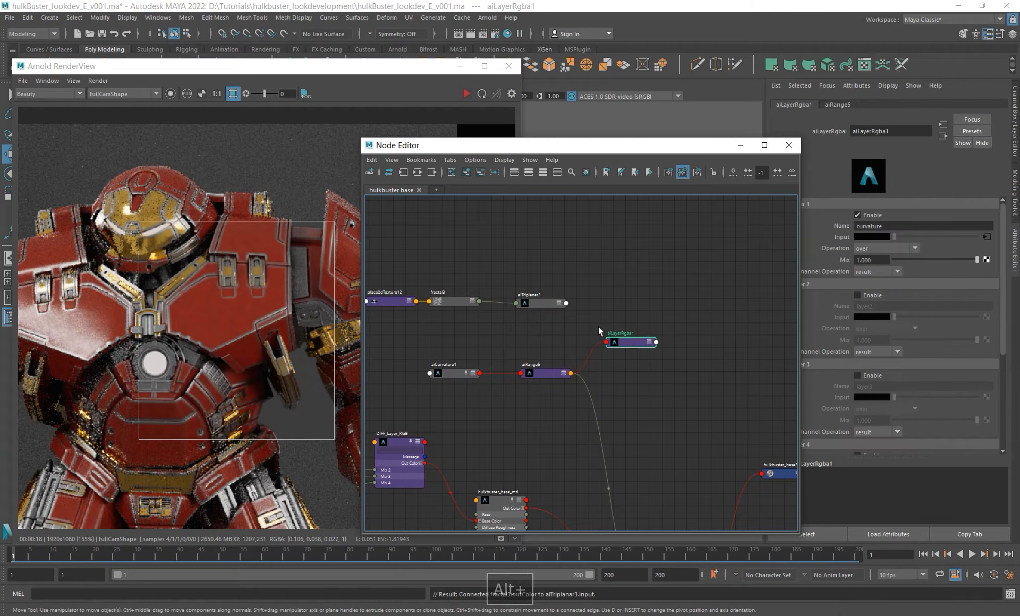
click(551, 303)
click(627, 343)
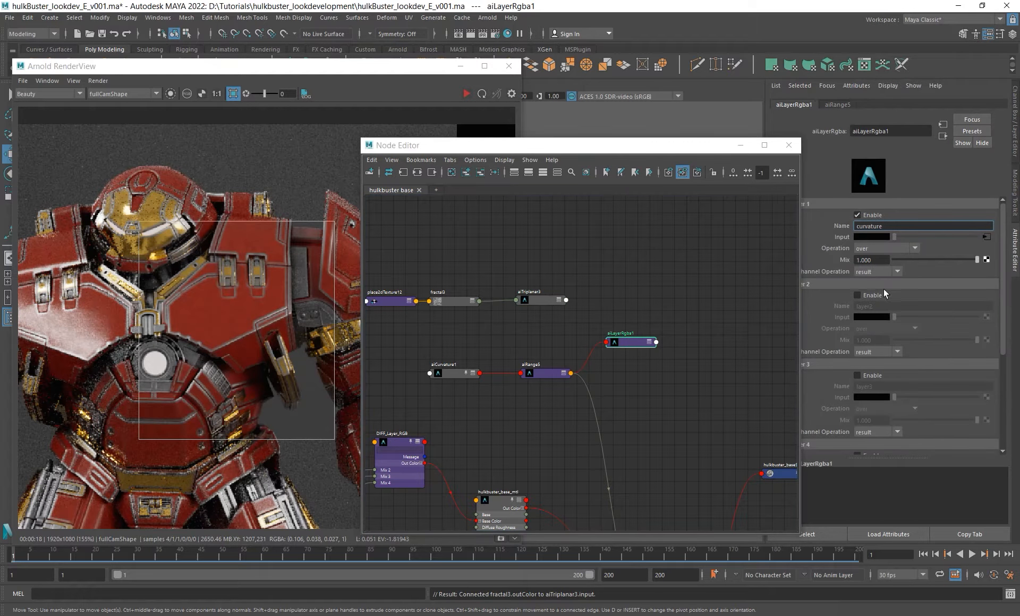
click(868, 295)
middle_drag(537, 299, 866, 320)
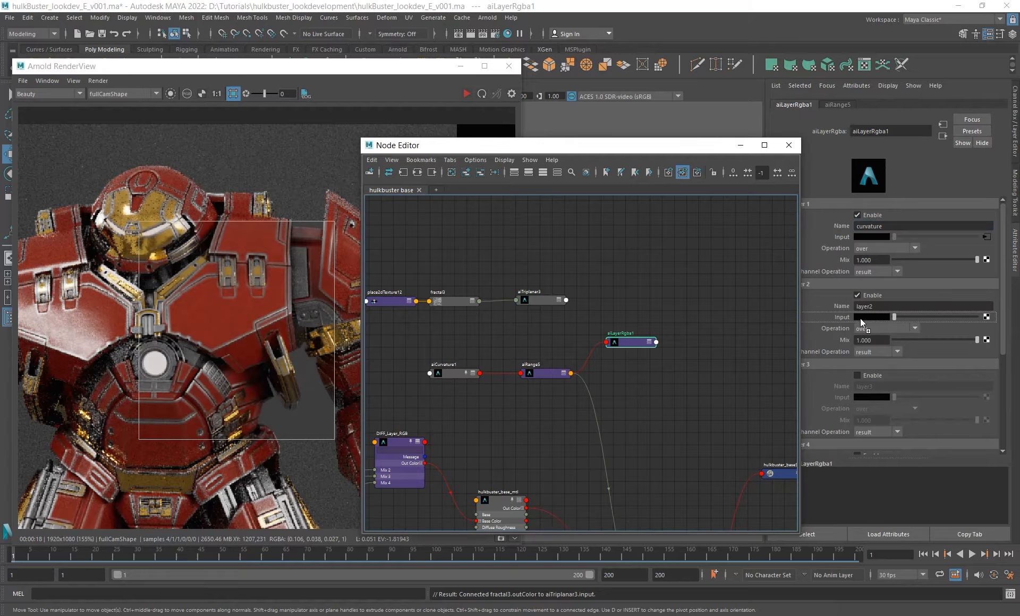
Name layer 2 of the aiLayerRgba node "fractal big".
click(896, 295)
drag(875, 306, 545, 284)
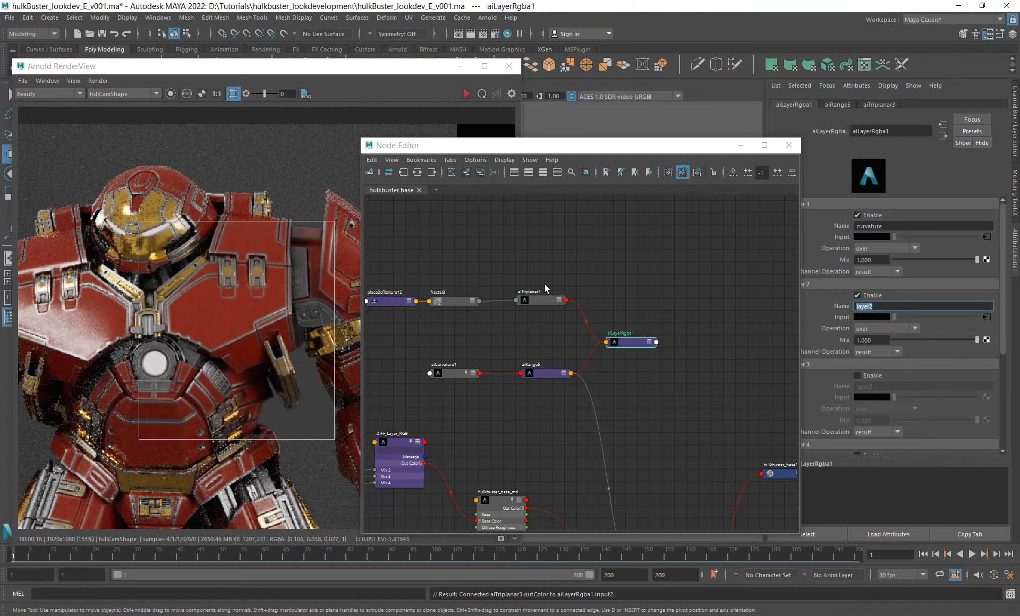
text(fractal )
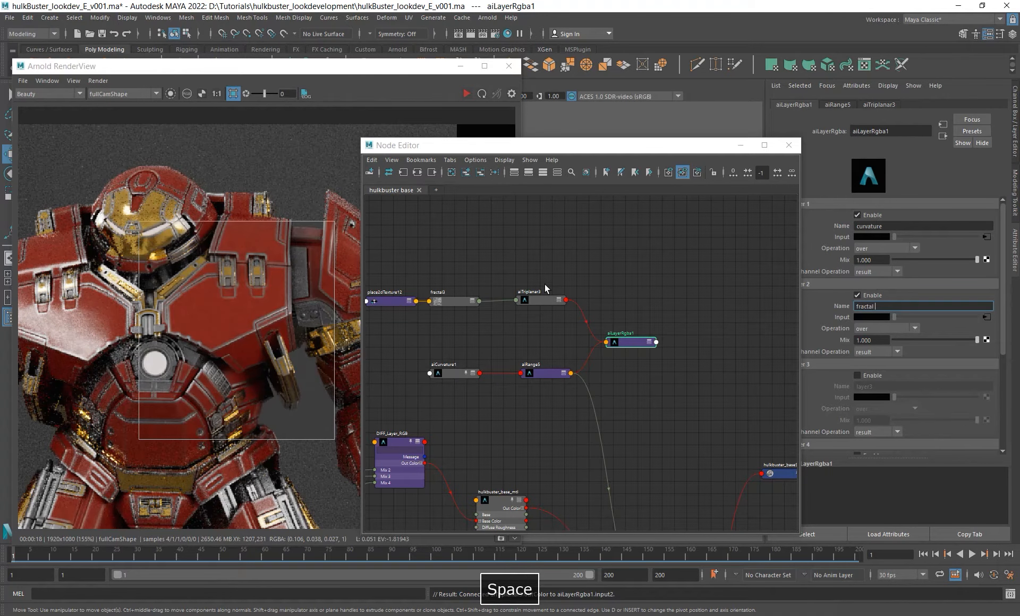
text(big)
key(Return)
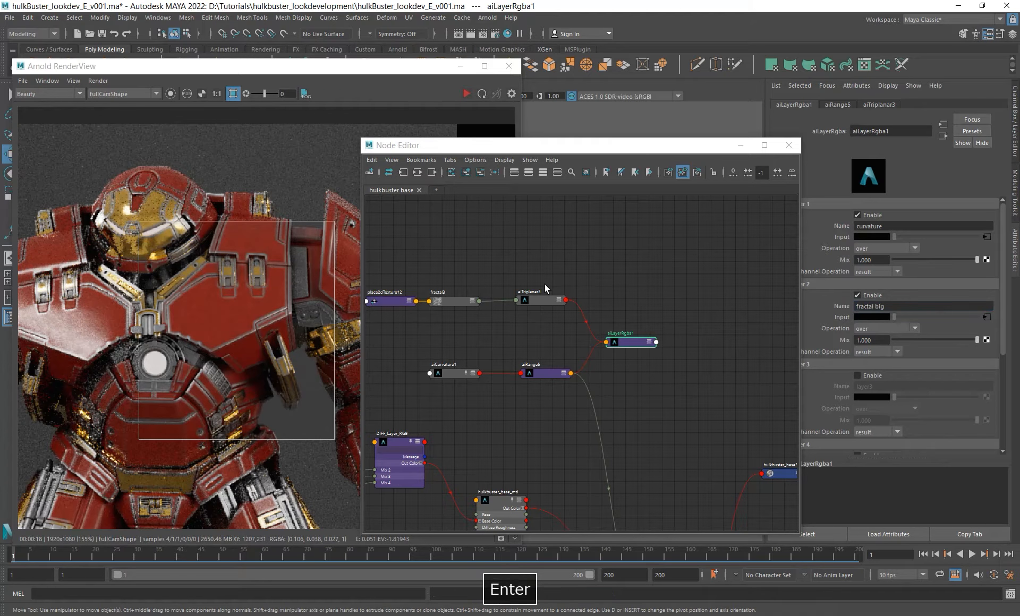
Connect the aiLayerRgba node's red output to mix2 of hulkbuster_layer_mtl, replacing the direct aiRange connection.
drag(547, 146, 649, 163)
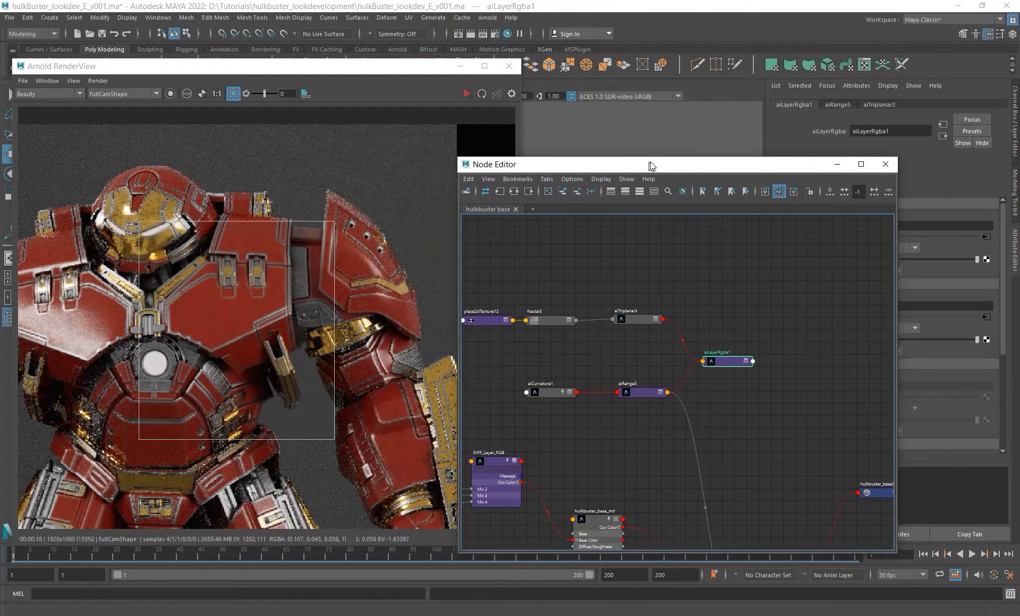
scroll(243, 323, up, 2)
alt+right_drag(243, 319, 279, 299)
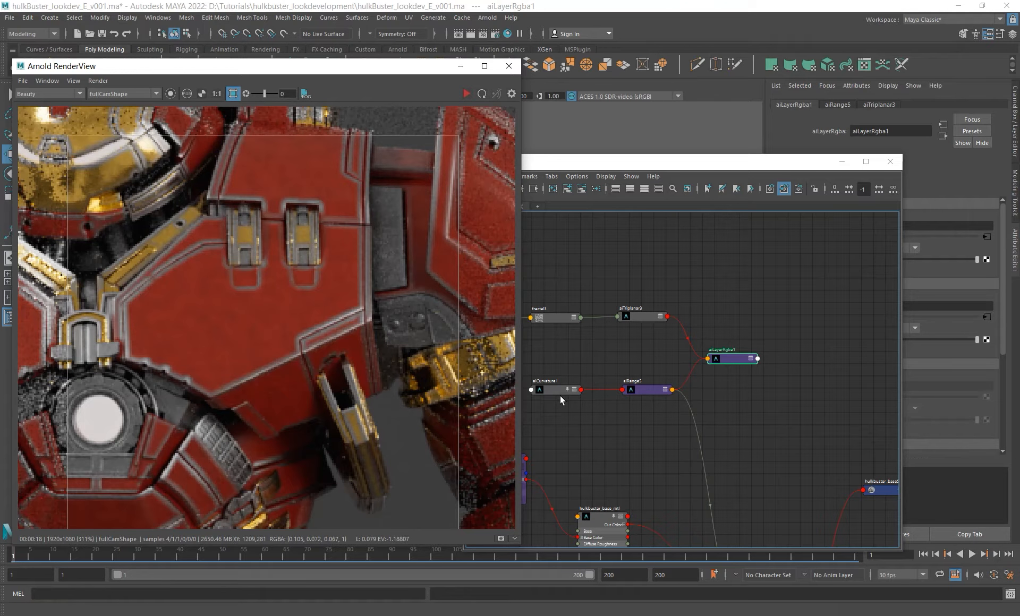
alt+middle_drag(596, 315, 591, 325)
click(639, 325)
drag(638, 325, 637, 324)
alt+middle_drag(798, 466, 687, 396)
alt+right_drag(687, 396, 585, 344)
alt+middle_drag(585, 344, 581, 296)
drag(581, 296, 638, 294)
mouse_move(686, 275)
click(767, 274)
click(623, 270)
alt+right_drag(637, 294, 622, 326)
alt+middle_drag(623, 326, 623, 360)
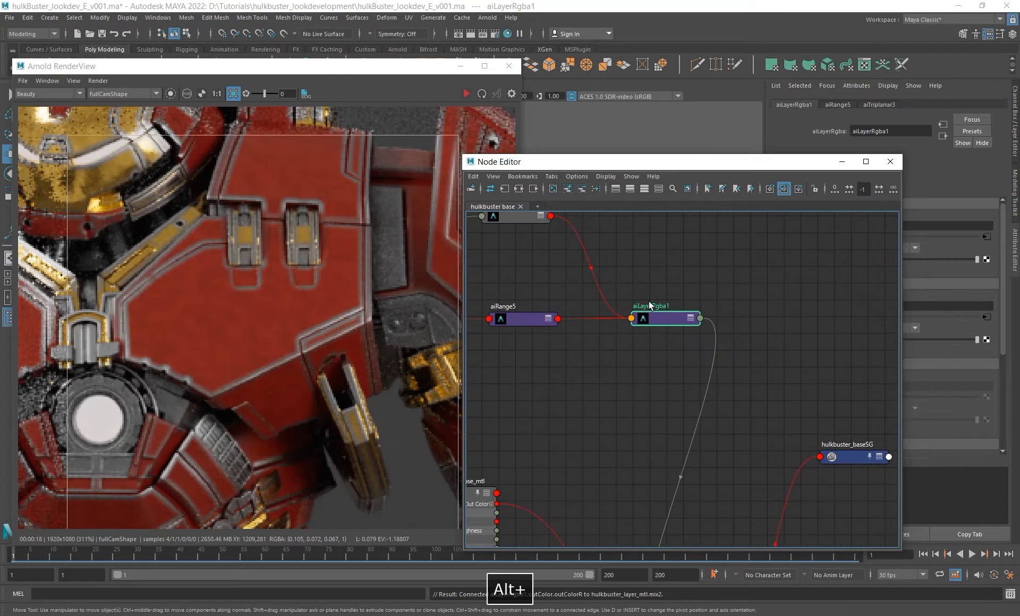
Rename the aiLayerRgba node as "edgewear mix layer RGB".
double_click(649, 272)
text(edge)
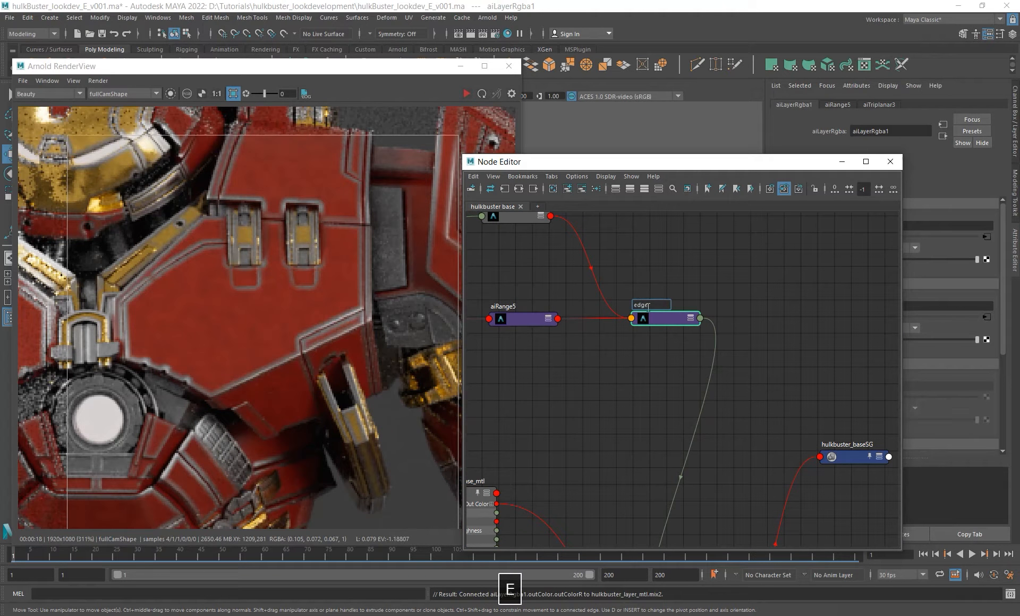
text(wear mix layer RGB)
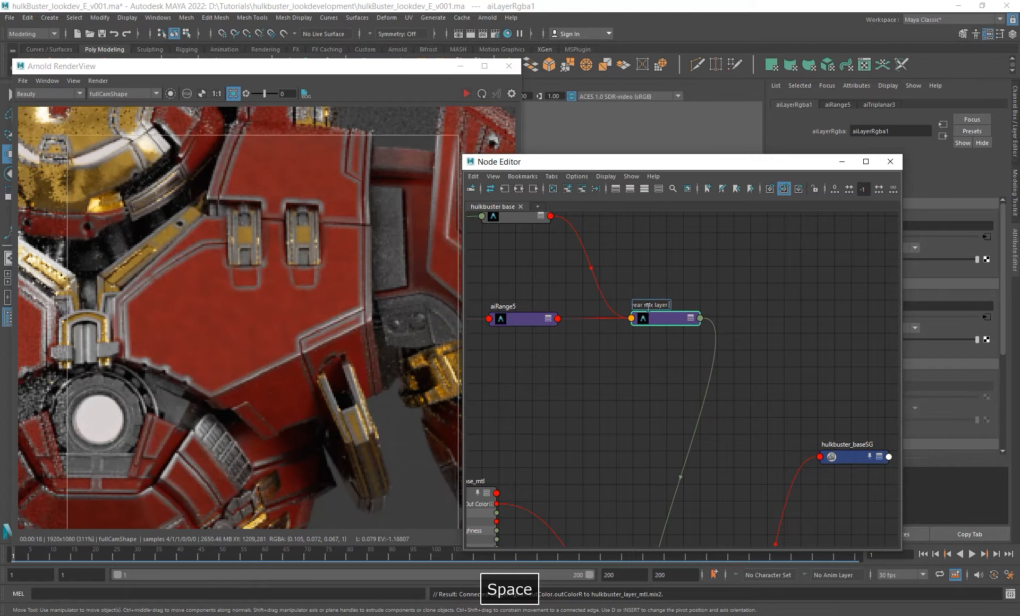
key(Return)
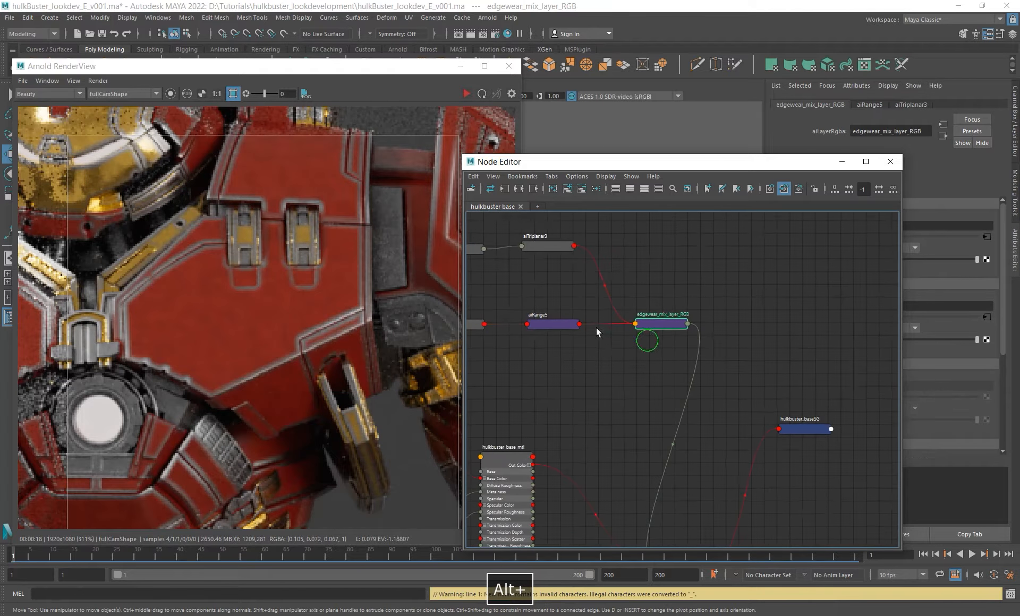
Start the region render and isolate the aiTriplanar node's output in the render view.
alt+middle_drag(596, 328, 660, 359)
alt+right_drag(659, 381, 624, 372)
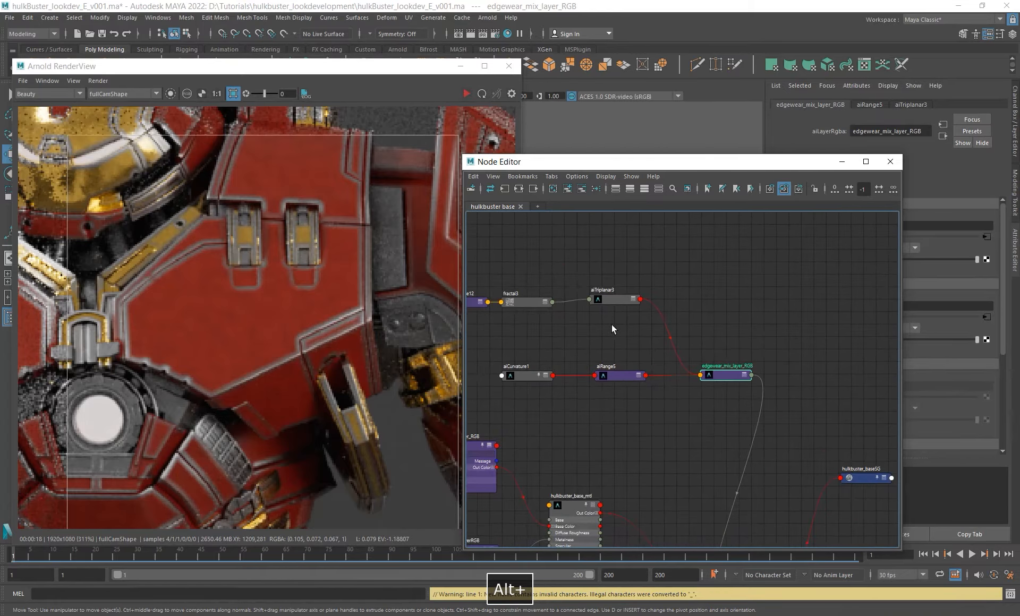
click(606, 303)
click(466, 94)
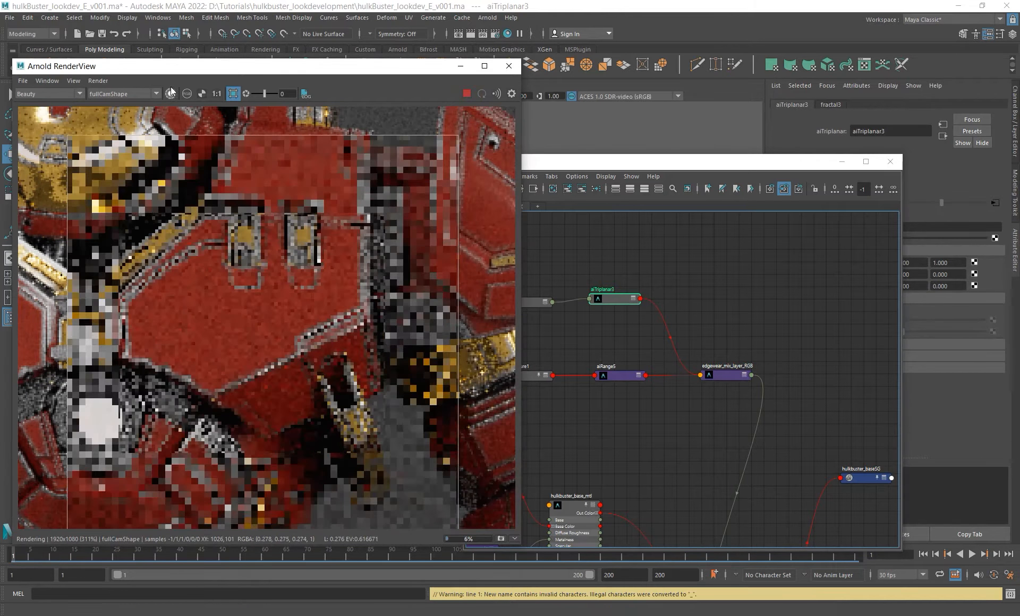
click(170, 93)
scroll(294, 298, down, 2)
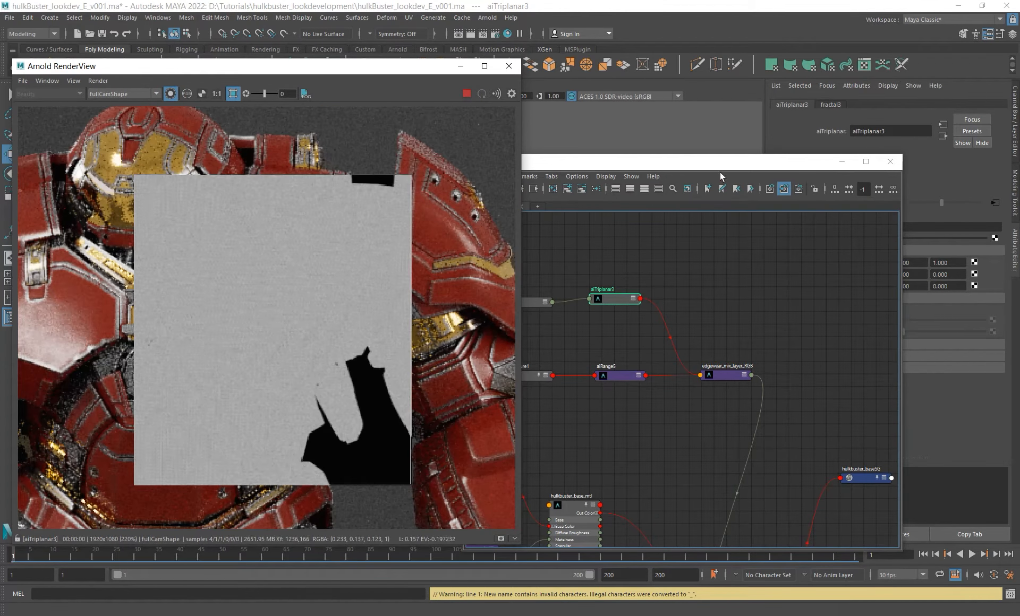
Set the aiTriplanar node's scale to 0.2 on all three axes.
drag(719, 169, 617, 279)
click(882, 262)
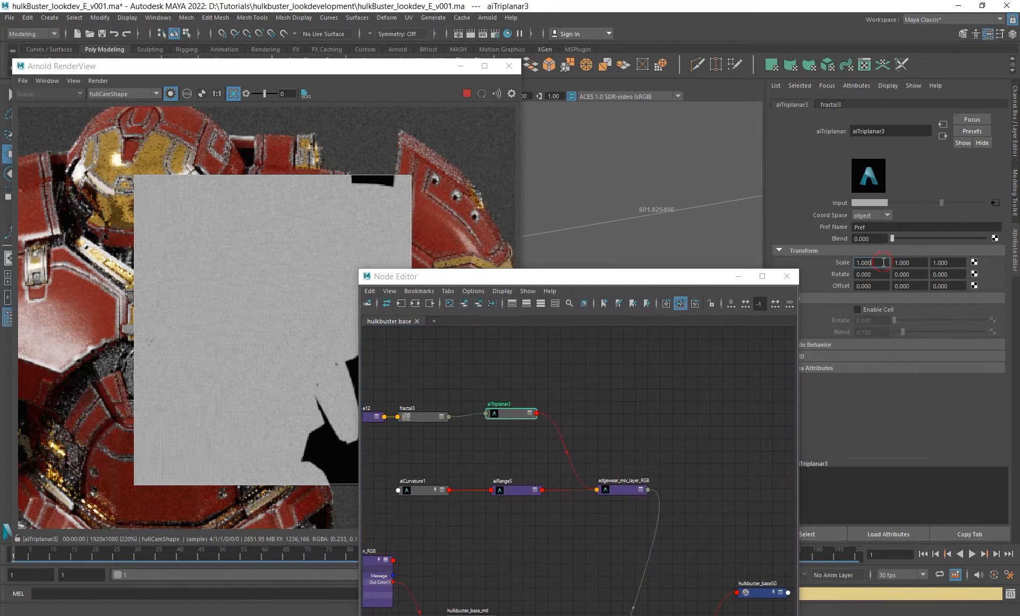
text(.2)
key(Tab)
text(.2)
key(Tab)
text(.2)
key(Return)
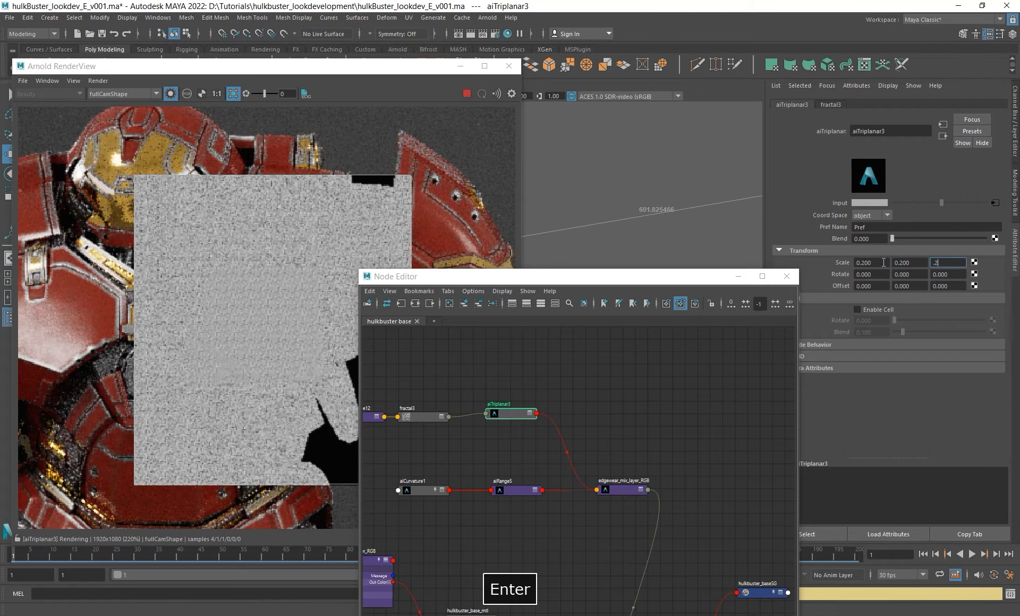
Set the aiTriplanar node's scale to 0.1 on all three axes.
click(883, 262)
text(.1)
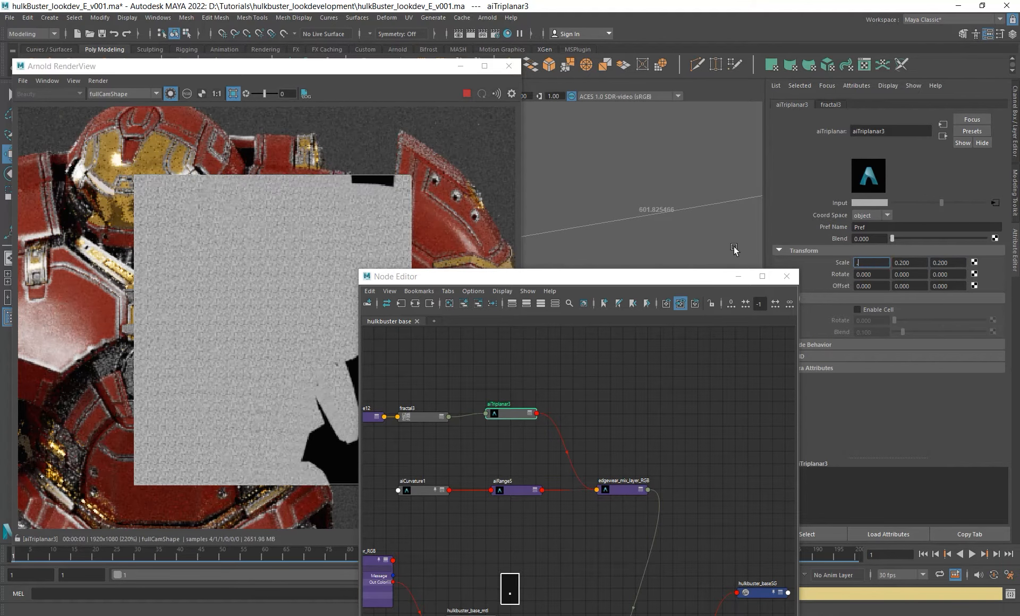
key(Tab)
text(.1)
key(Tab)
text(.1)
key(Return)
key(Tab)
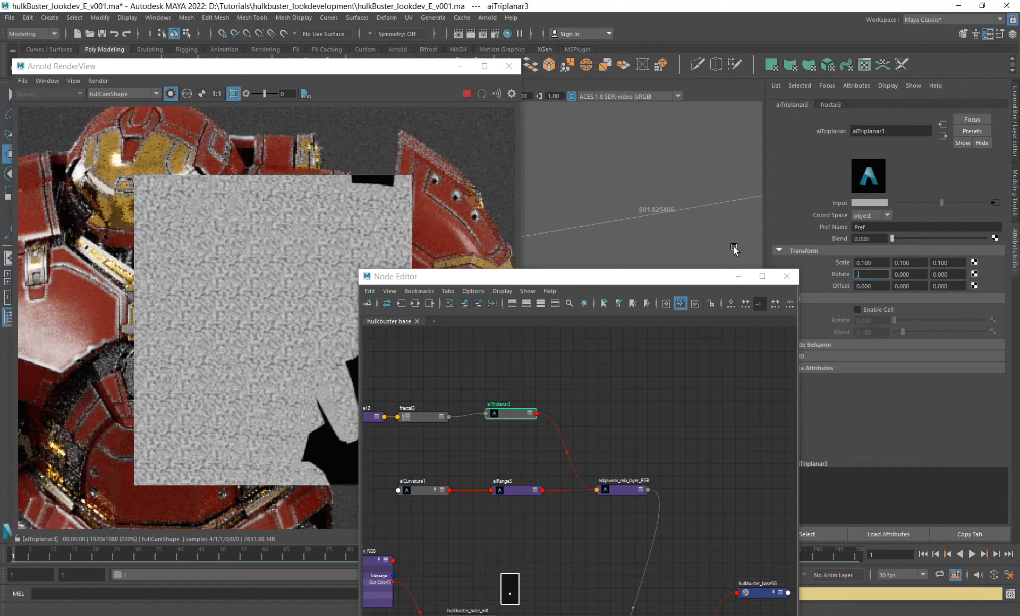
Set the aiTriplanar node's scale to 0.03, 0.02 and 0.03.
key(shift+Tab)
key(shift+Tab)
key(shift+Tab)
text(.0)
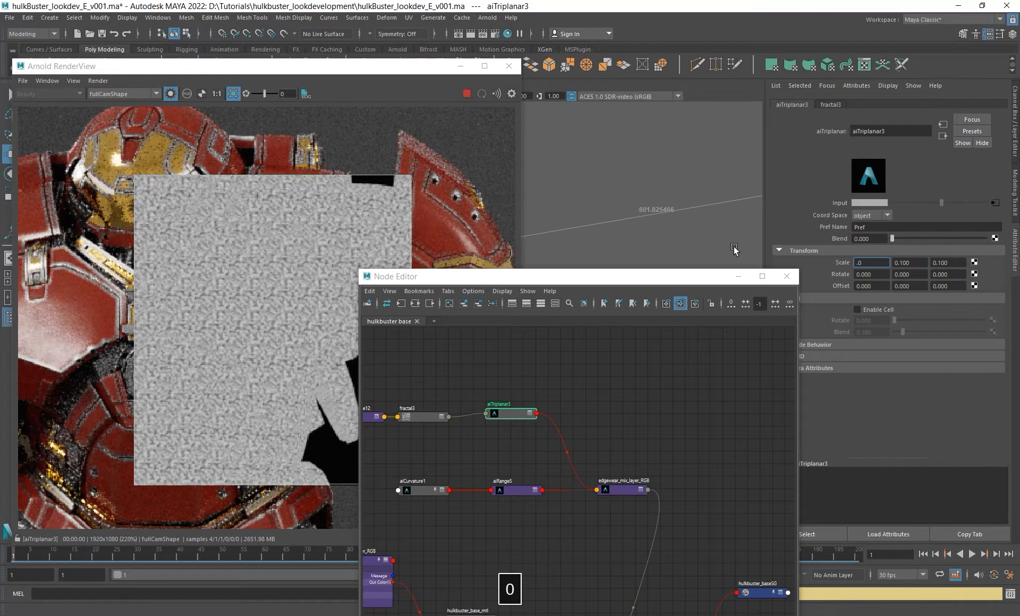
text(3)
key(Tab)
text(.02)
key(Tab)
text(.03)
key(Return)
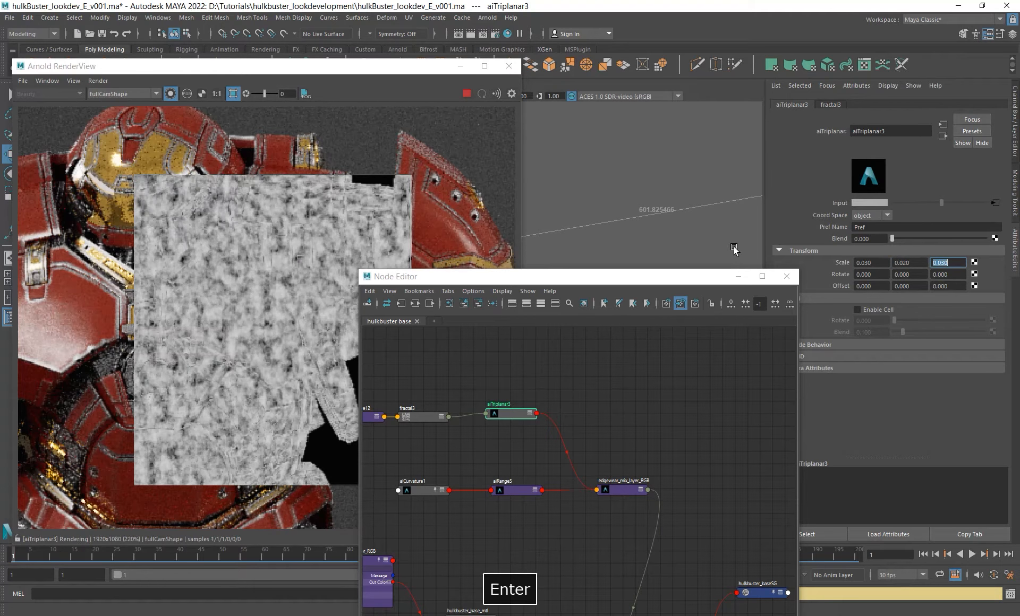
Set the "fractal big" layer's operation to multiply in edgewear_mix_layer_RGB and inspect the isolated mask up close.
alt+middle_drag(576, 439, 546, 426)
click(590, 477)
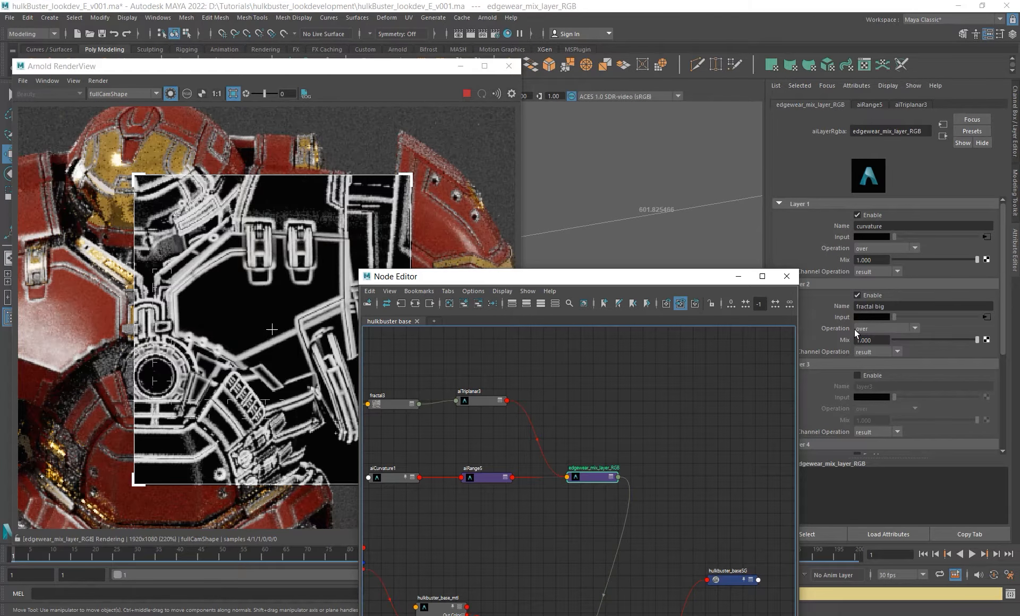
click(897, 330)
click(866, 404)
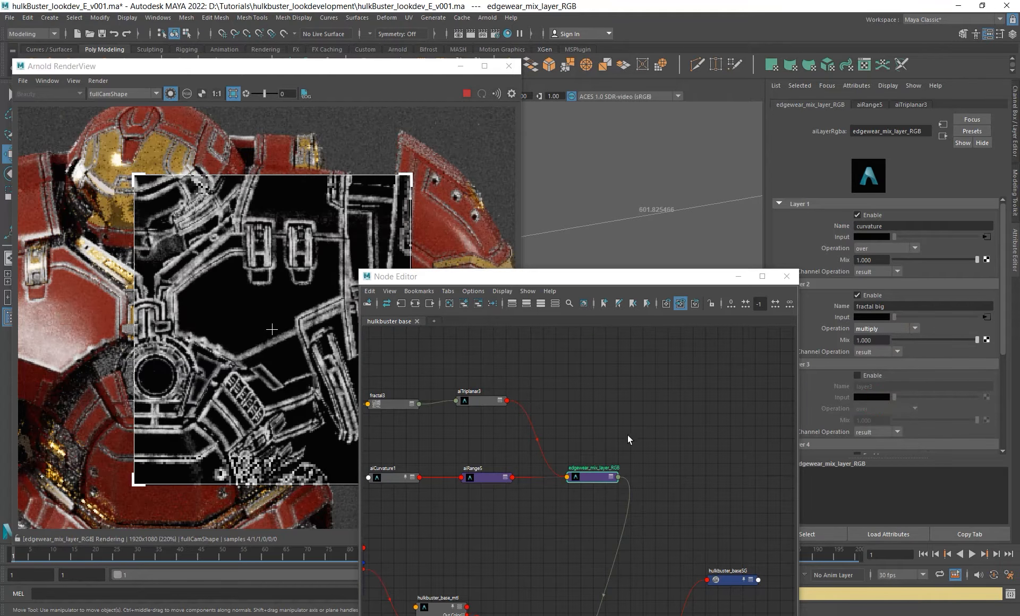
scroll(273, 284, up, 1)
alt+middle_drag(272, 352, 278, 328)
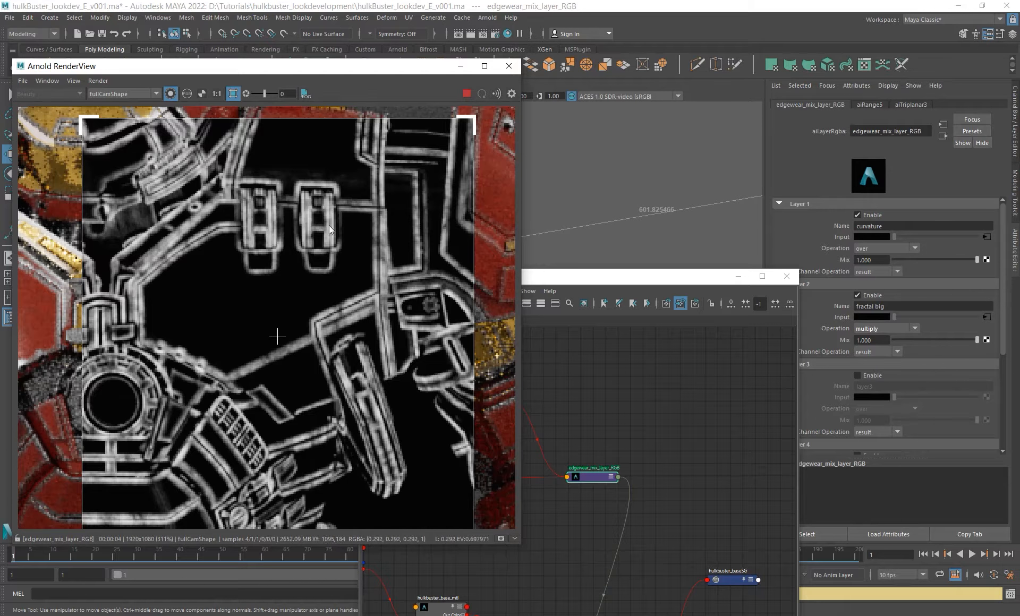
Isolate the aiTriplanar node again and set its scale to 0.002 on all three axes.
alt+middle_drag(629, 382, 657, 385)
click(420, 403)
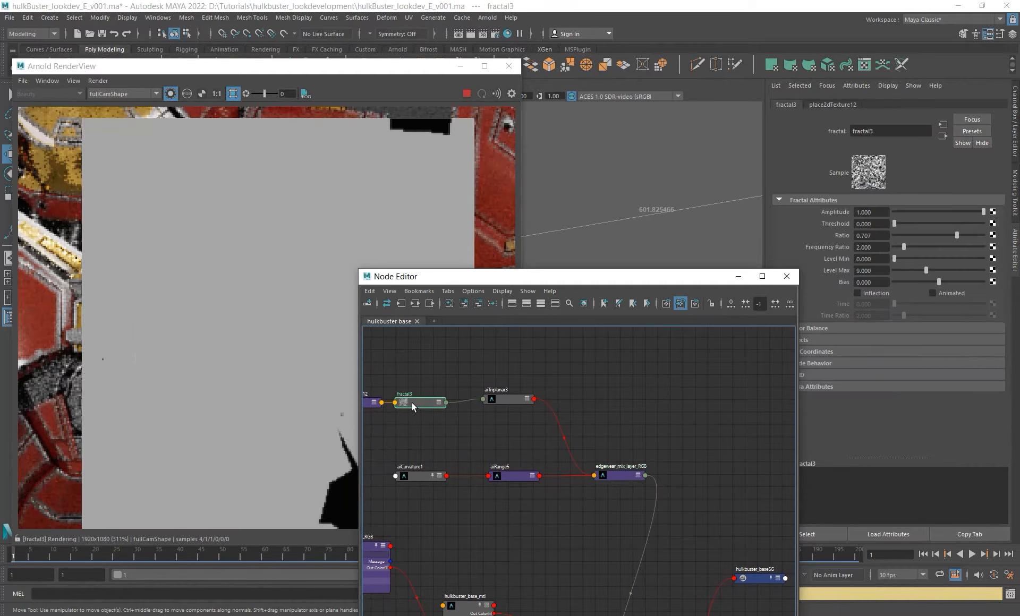
click(507, 399)
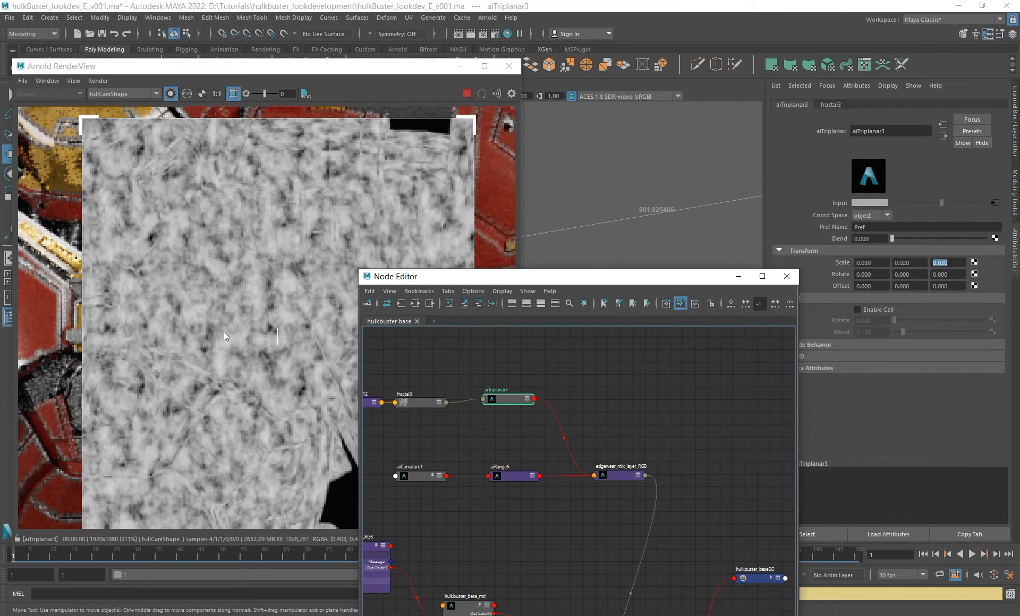
mouse_move(514, 415)
alt+middle_down()
mouse_move(505, 417)
mouse_move(544, 415)
mouse_move(539, 432)
mouse_move(526, 431)
alt+middle_up()
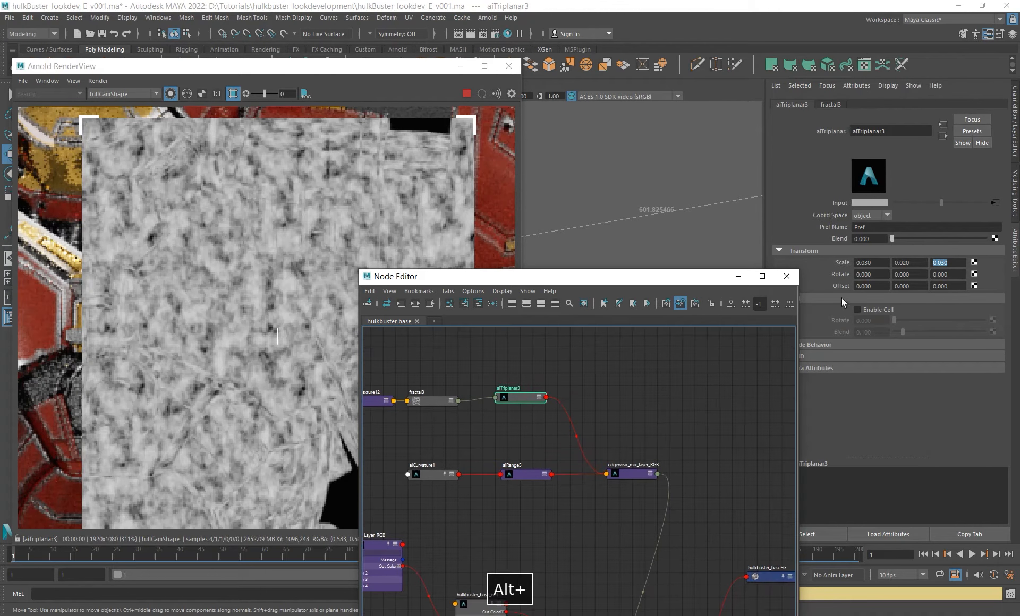
click(883, 263)
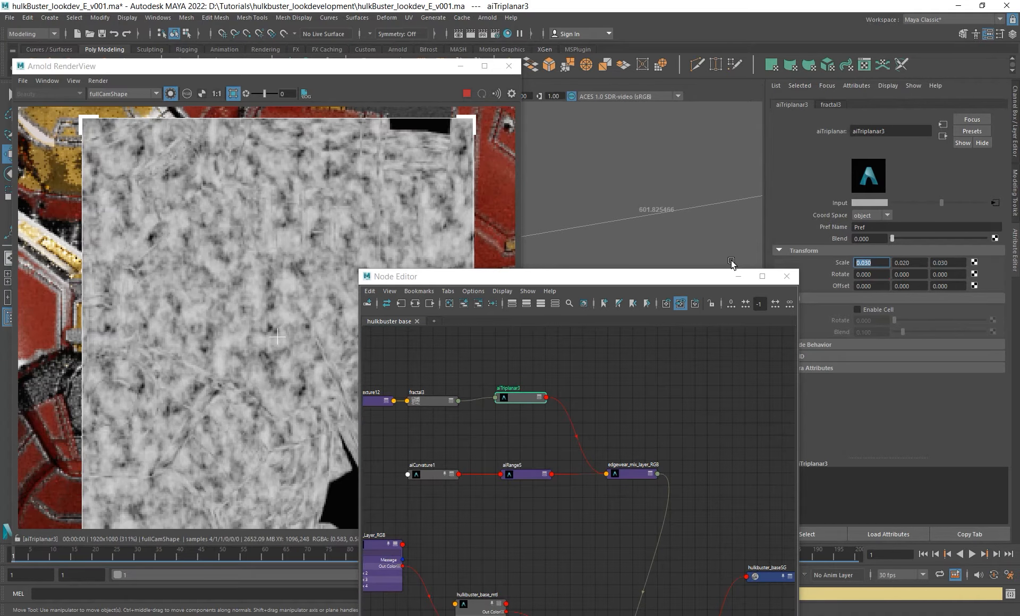
text(.002)
key(Tab)
text(.002)
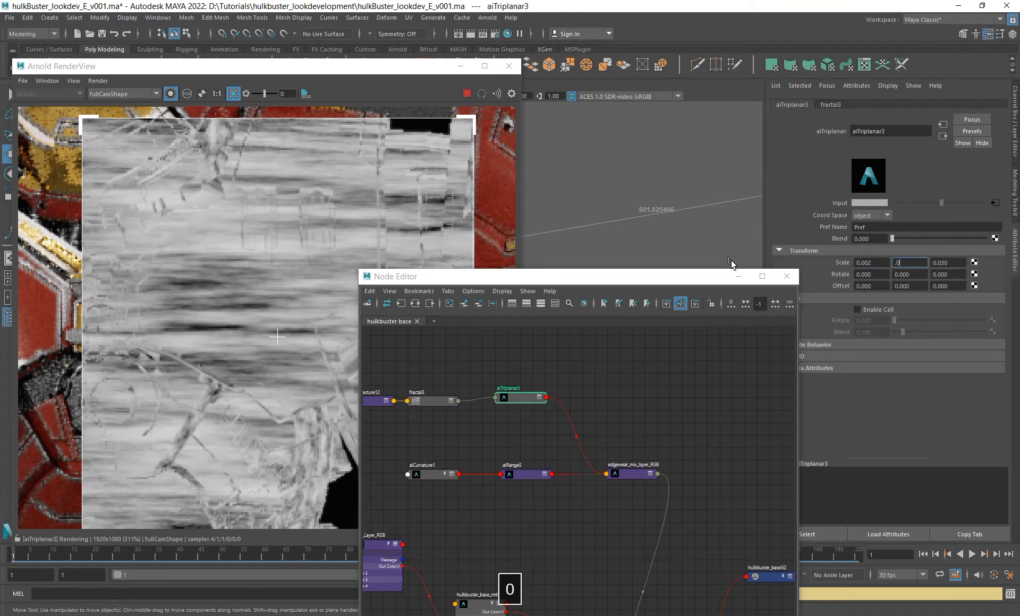
key(Tab)
text(.002)
key(Return)
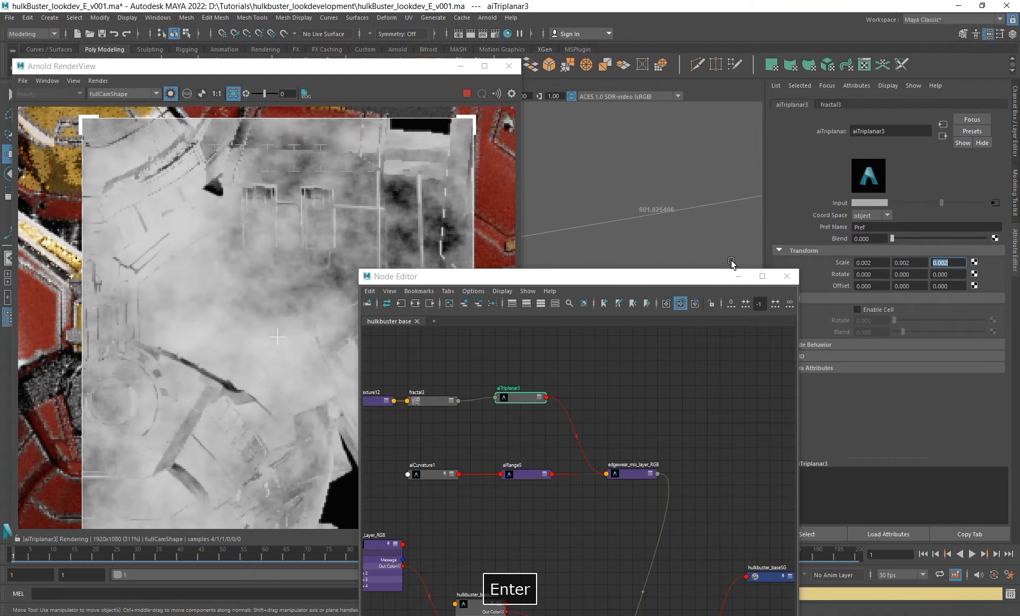
Set the aiTriplanar node's scale to 0.005 on all three axes and inspect the isolated noise.
key(shift+Tab)
key(shift+Tab)
text(.005)
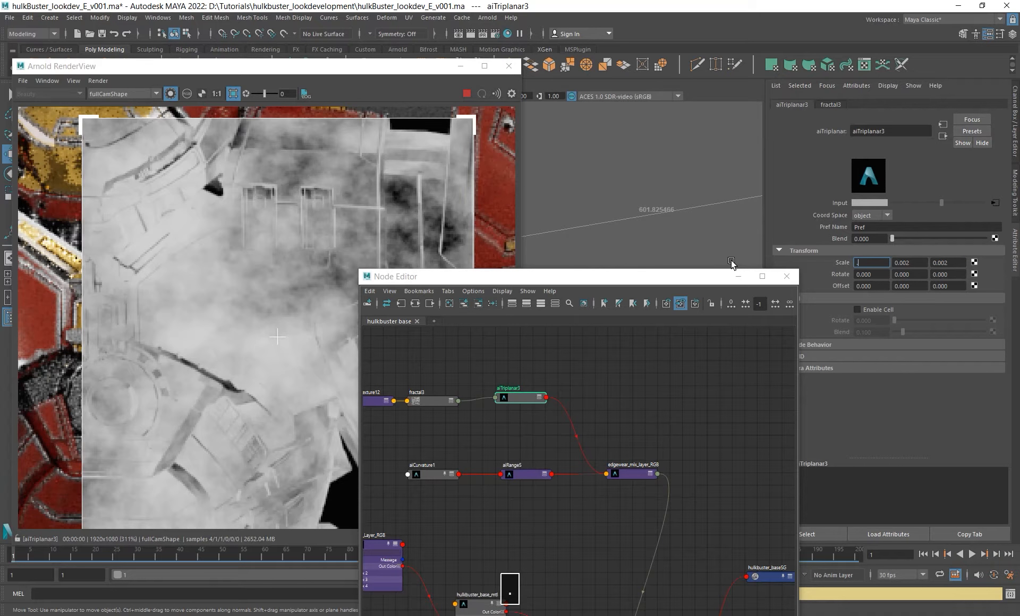
key(Tab)
text(.005)
key(Tab)
text(.005)
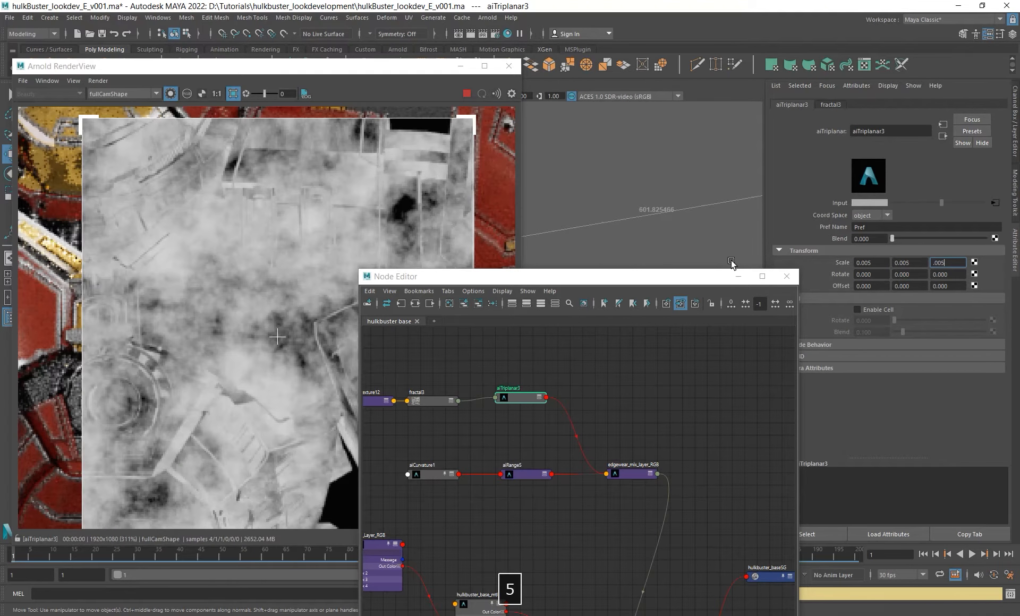
key(Return)
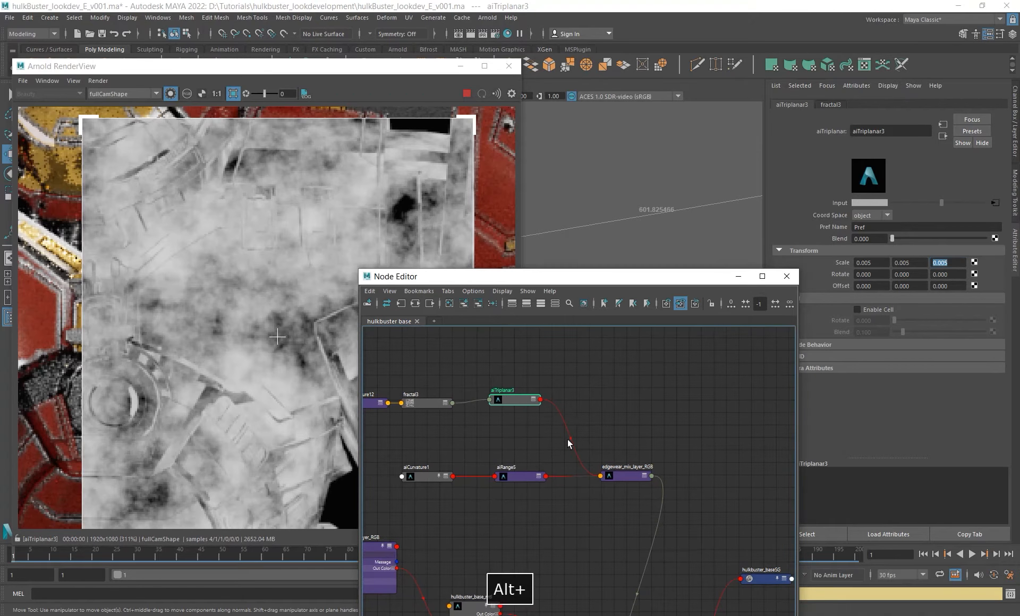
alt+middle_drag(521, 415, 536, 421)
drag(342, 67, 351, 55)
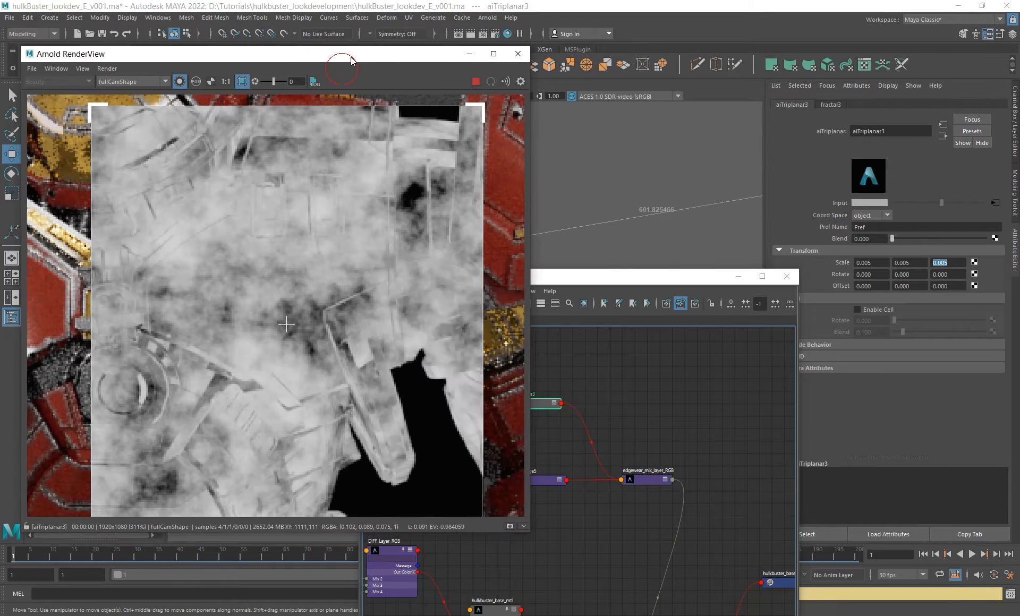
scroll(322, 297, down, 3)
scroll(322, 298, up, 3)
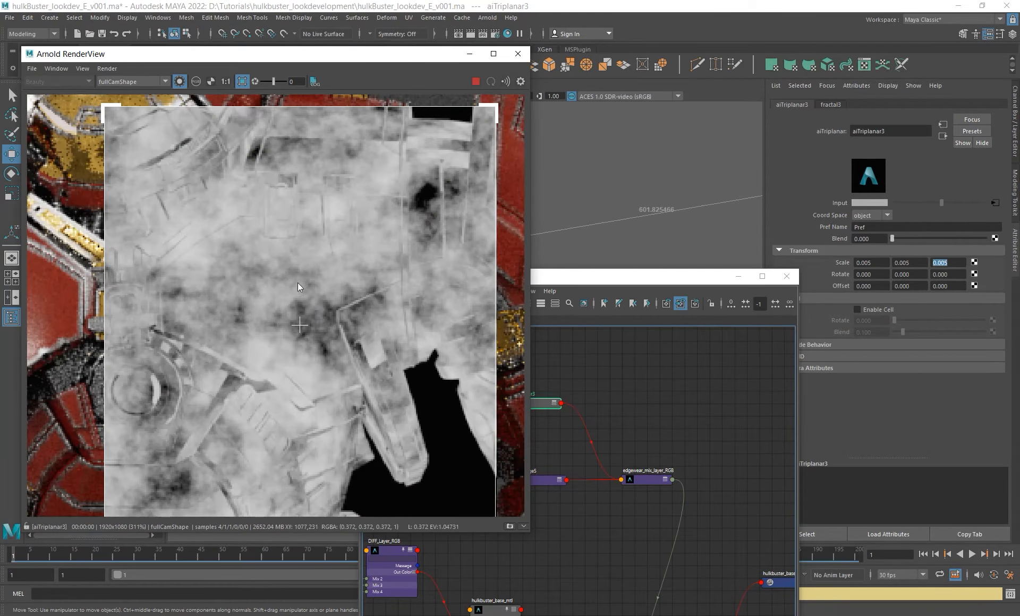
Set the triplanar fractal's level max to 6 and its ratio to 0.6.
alt+middle_drag(603, 372, 651, 367)
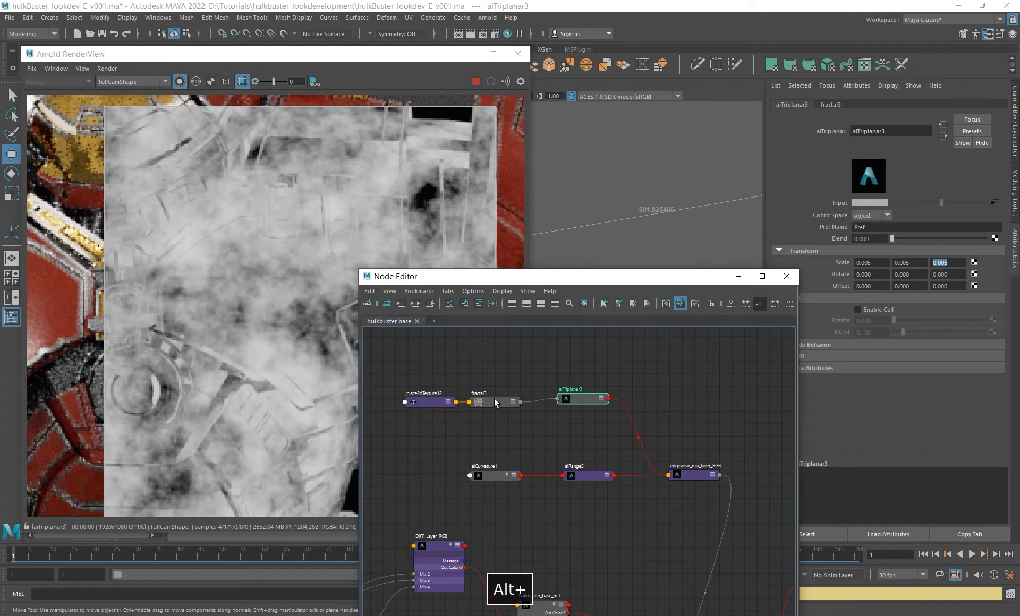
click(494, 400)
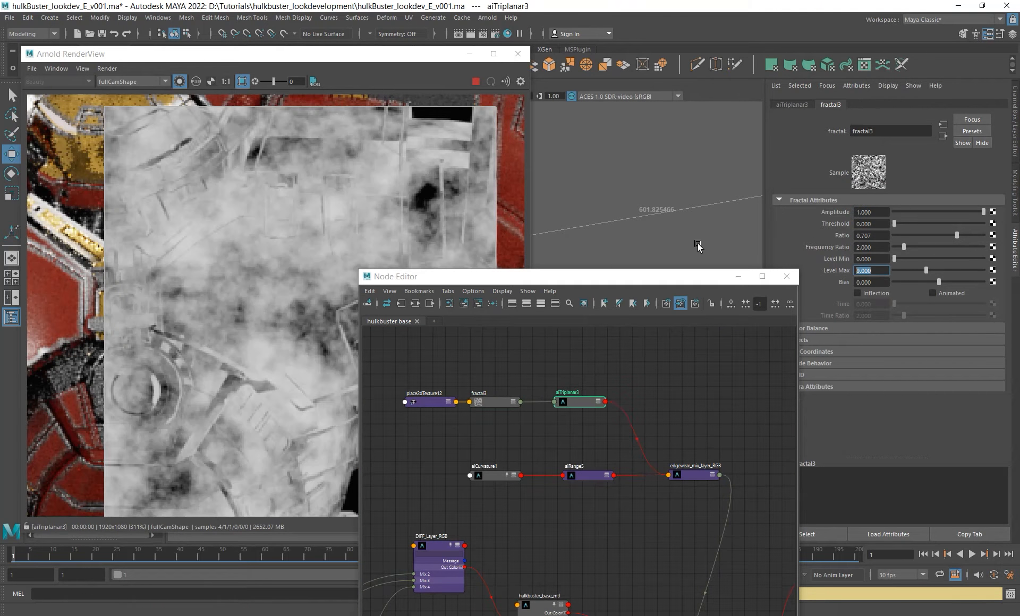
text(6)
key(Return)
key(shift+Tab)
key(shift+Tab)
key(shift+Tab)
text(0.6)
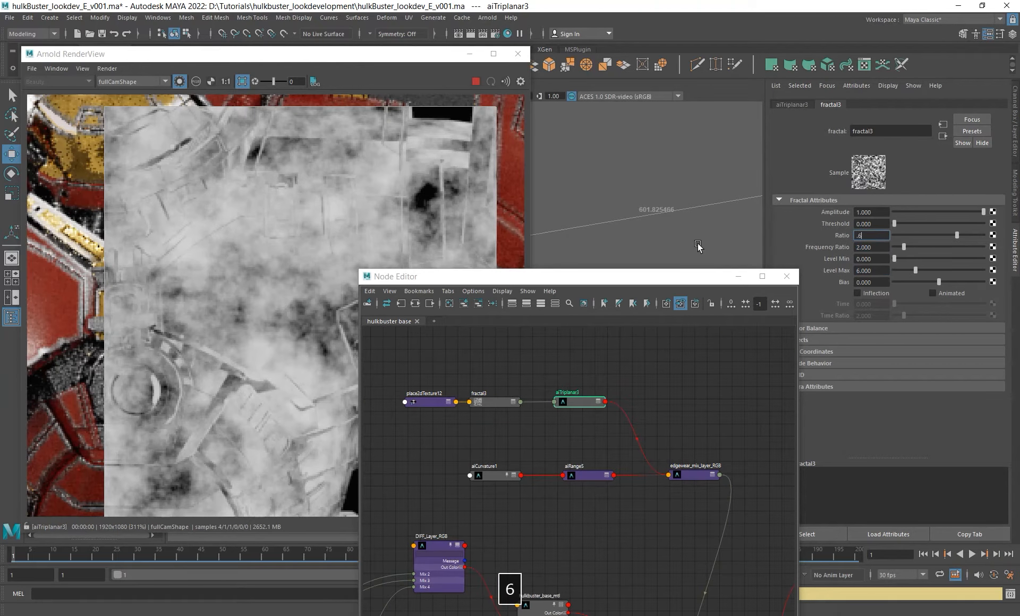
key(Return)
Add an aiRange node beside the aiTriplanar node and feed the triplanar output into its input.
alt+middle_drag(559, 456, 519, 454)
click(616, 398)
key(Tab)
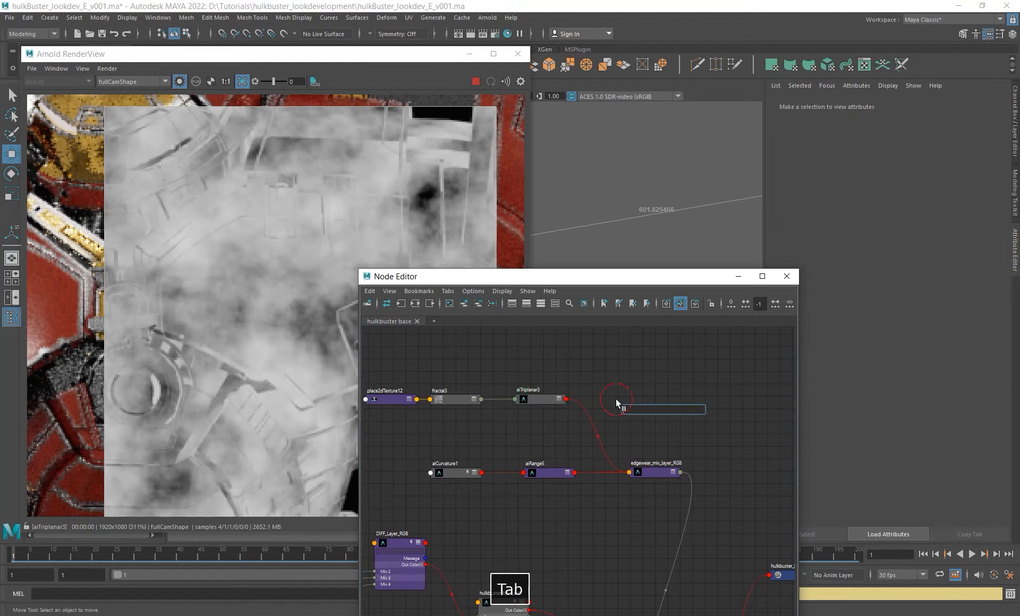
text(airan)
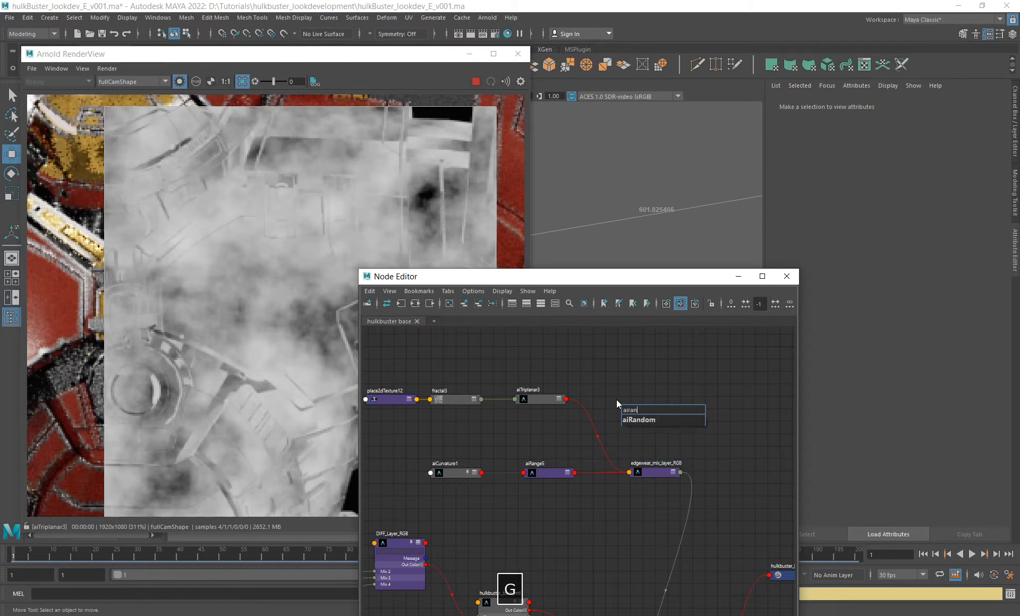
text(ge)
key(Return)
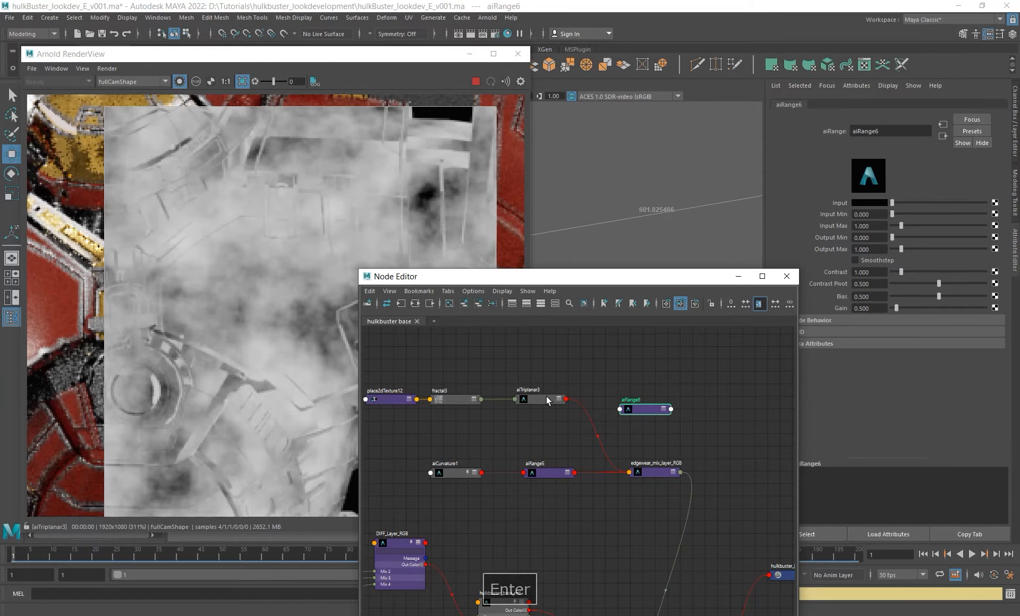
drag(566, 398, 620, 409)
Connect the new aiRange node to the "fractal big" layer's input in edgewear_mix_layer_RGB and line it up with the triplanar node.
click(643, 475)
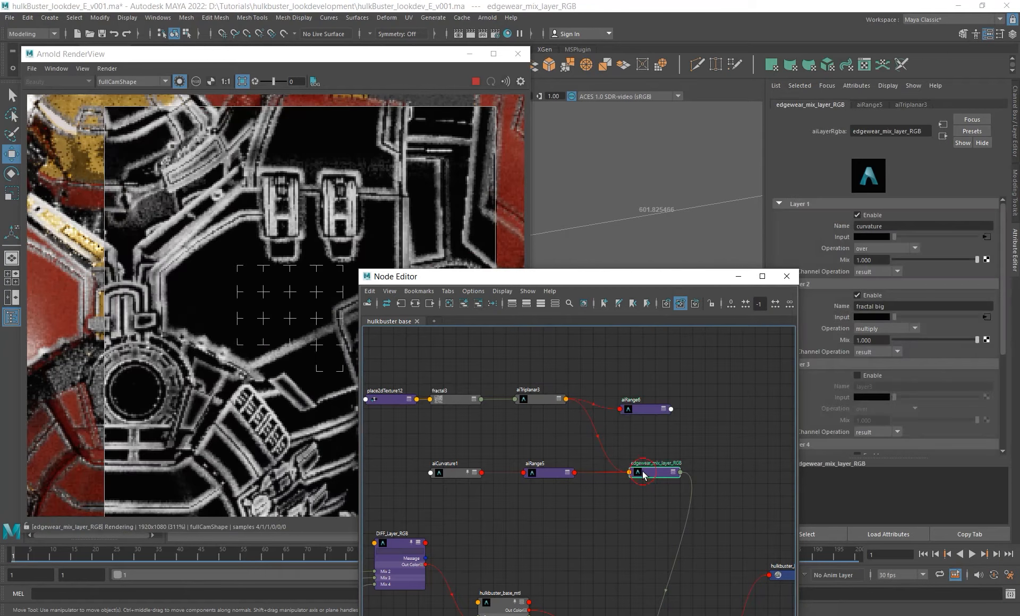
middle_drag(837, 352, 844, 317)
drag(636, 409, 625, 401)
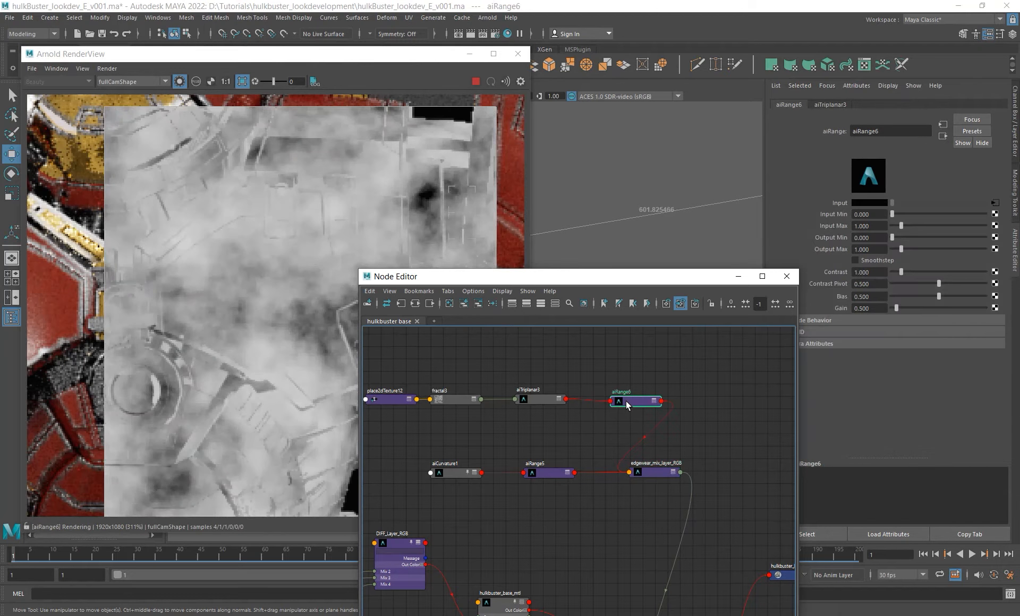
Enable Smoothstep on the fractal's aiRange node and set input min to 0.36 and input max to 0.88.
click(877, 263)
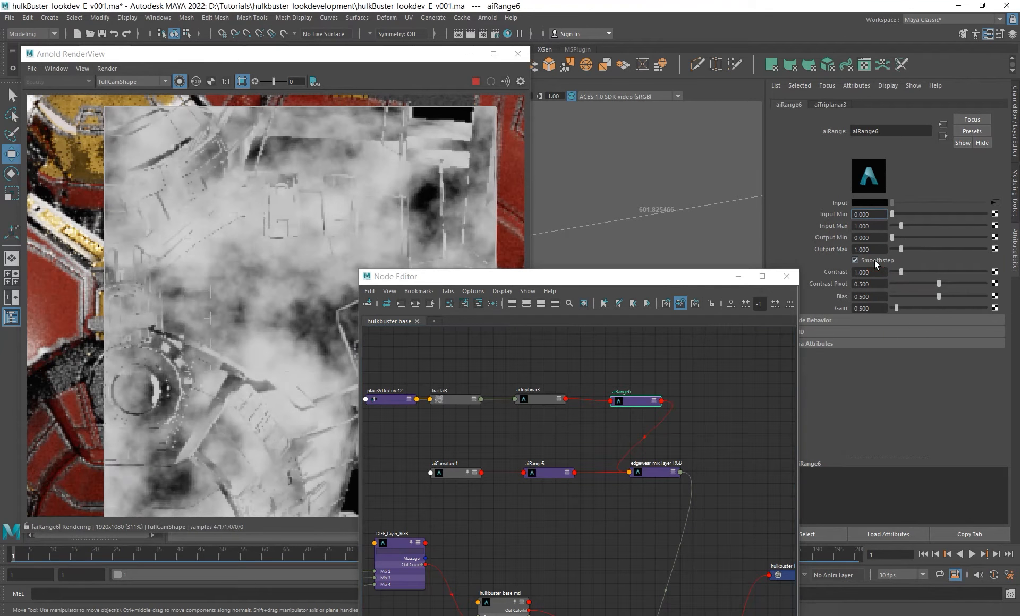
ctrl+drag(878, 211, 892, 209)
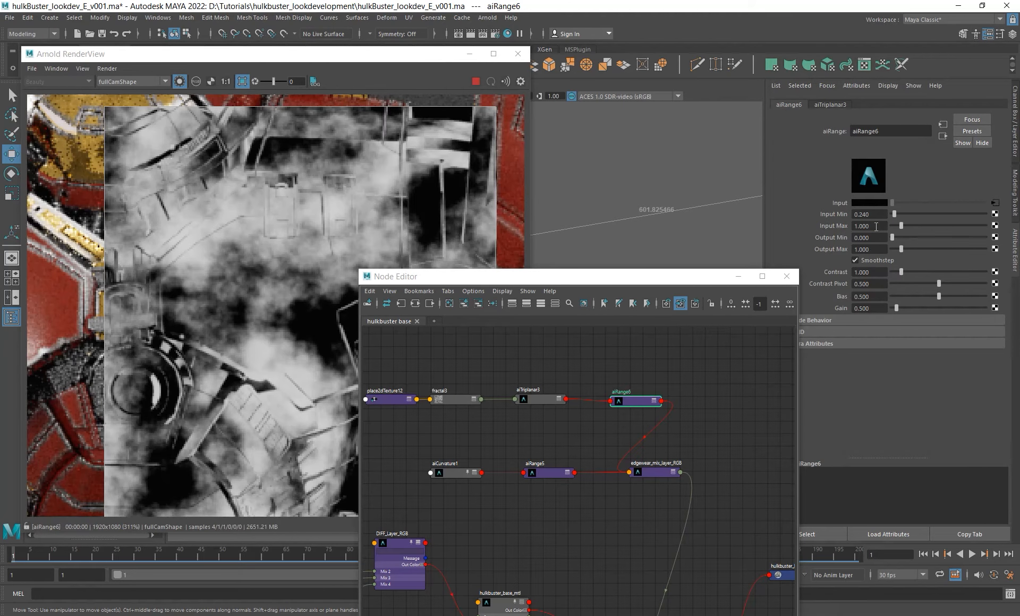
ctrl+drag(873, 228, 878, 212)
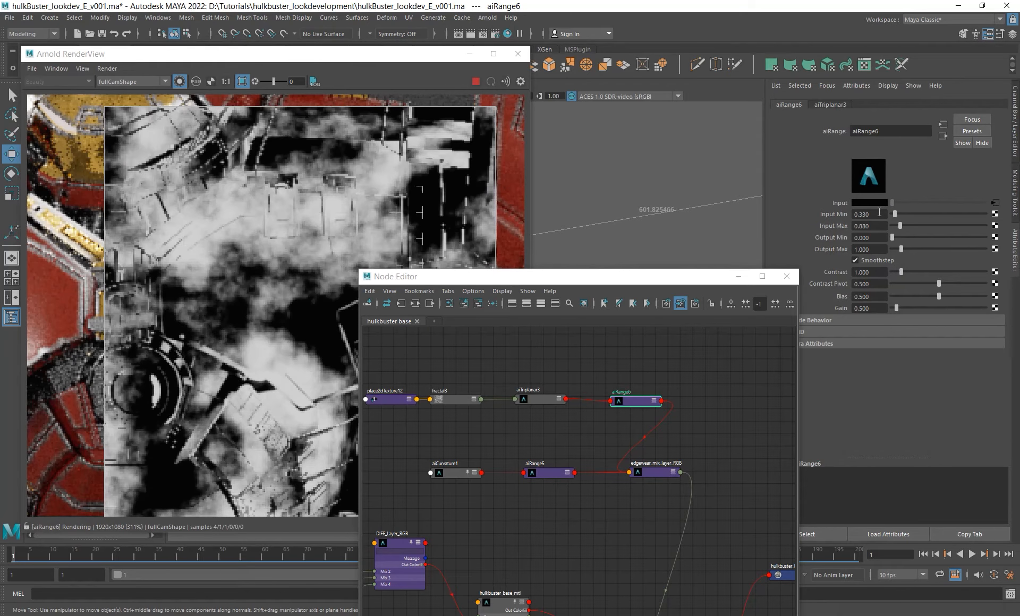
Isolate edgewear_mix_layer_RGB in the render and examine how the fractal breaks up the edge mask.
click(647, 472)
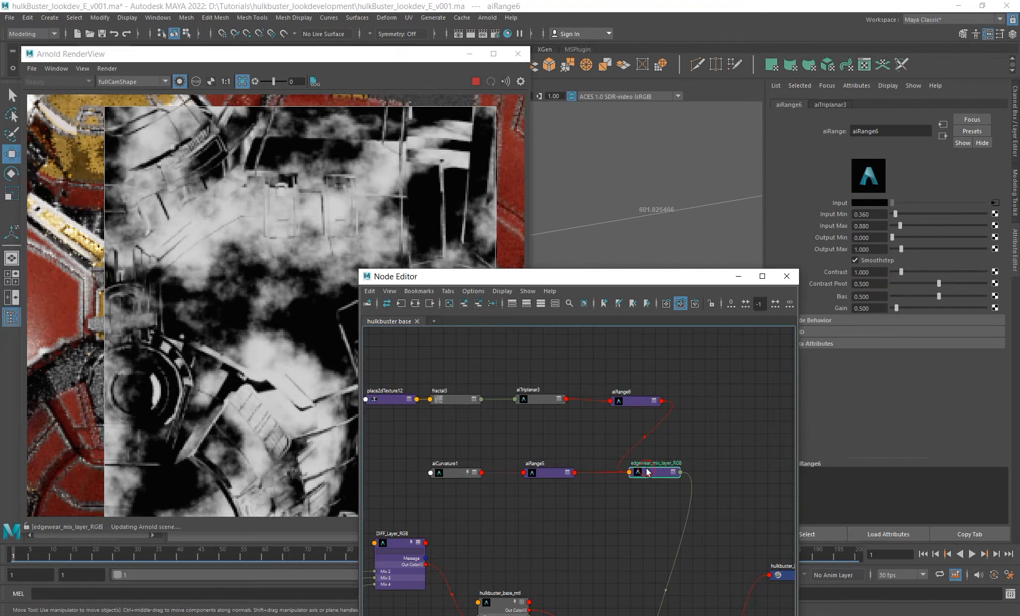
scroll(274, 318, down, 2)
alt+middle_drag(274, 329, 307, 314)
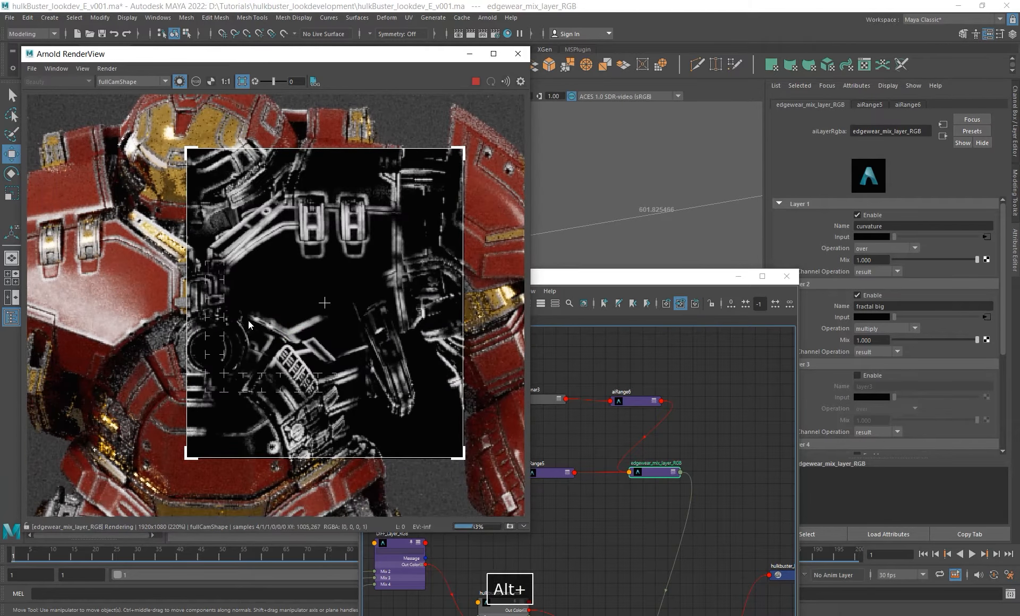
scroll(95, 184, down, 2)
Render regions of the full beauty on the chest plate and abdomen to examine the edge wear.
shift+drag(96, 178, 372, 368)
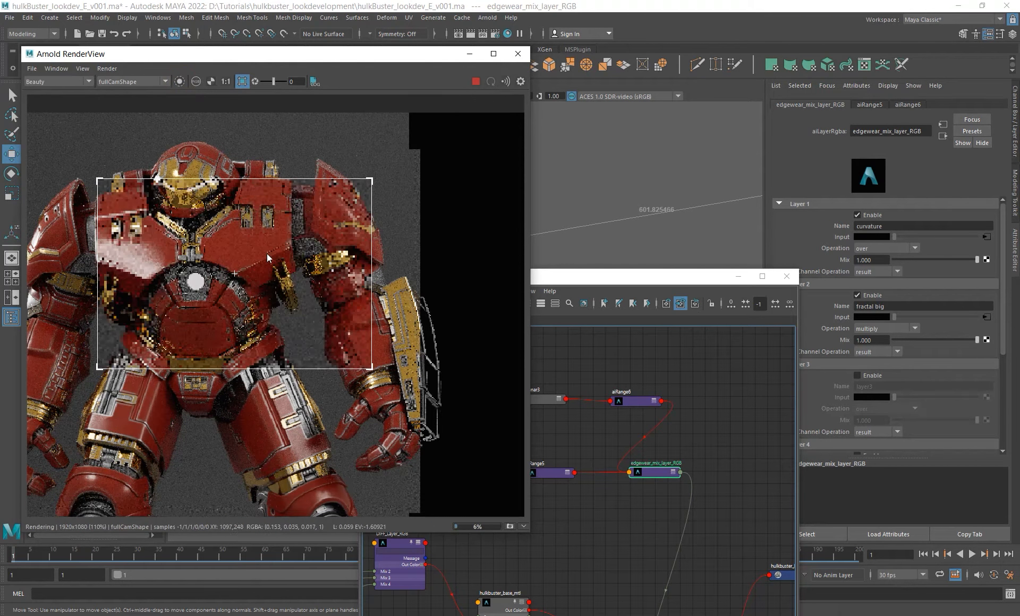
scroll(267, 253, up, 2)
shift+drag(131, 183, 193, 273)
shift+drag(249, 311, 360, 365)
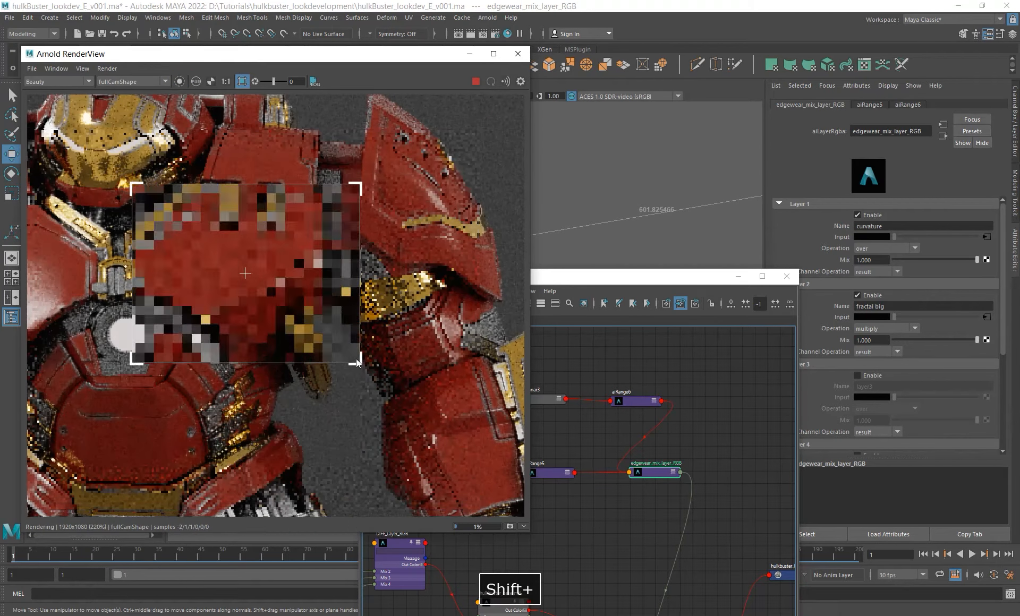
scroll(254, 304, up, 1)
alt+middle_drag(254, 304, 301, 321)
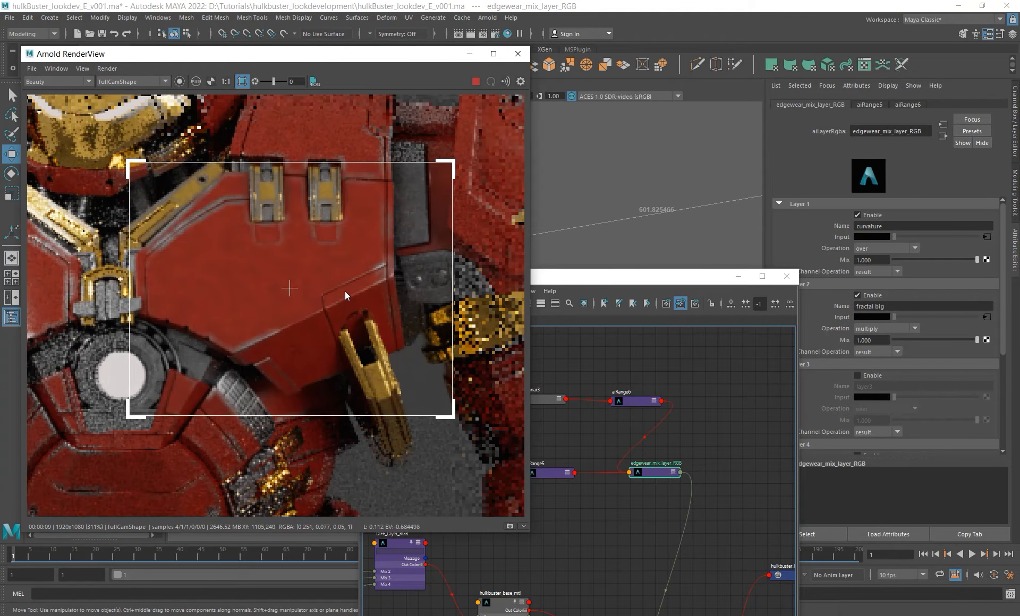
scroll(329, 301, down, 2)
alt+middle_drag(292, 319, 331, 278)
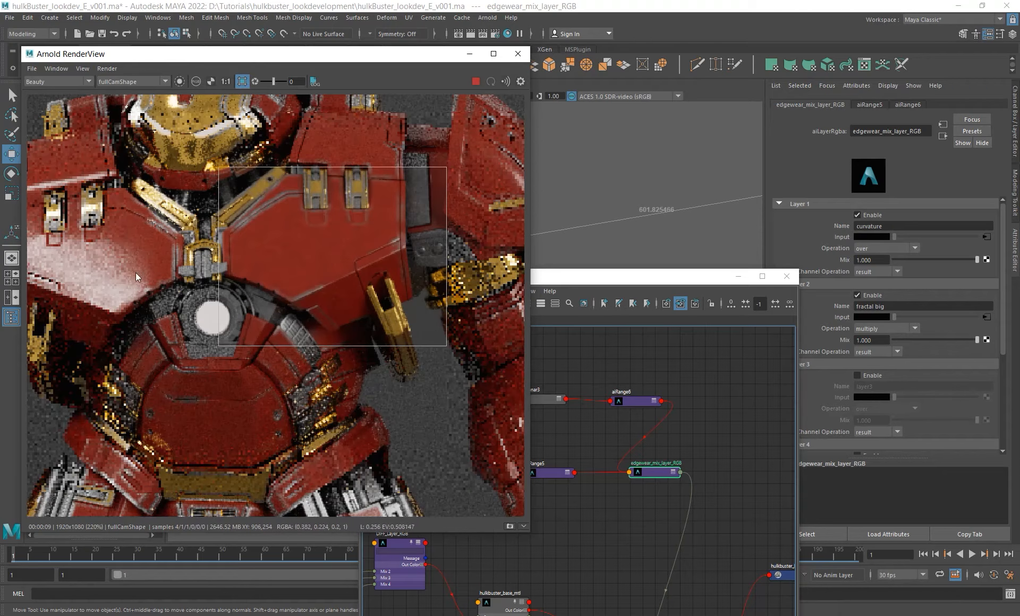
shift+drag(100, 272, 210, 439)
shift+drag(151, 286, 422, 498)
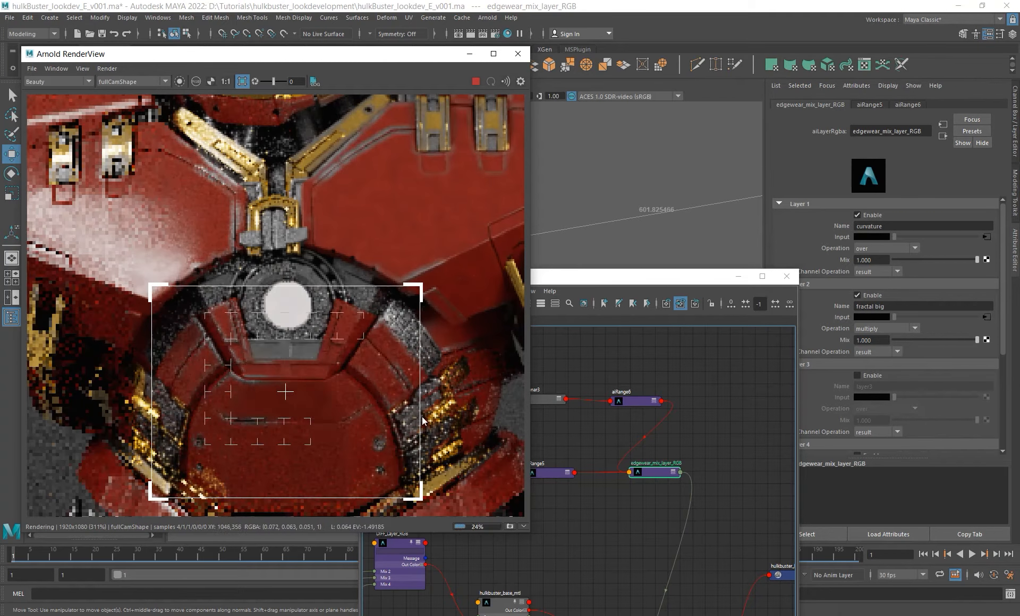
Set the triplanar fractal's level max to 8 and its ratio to 0.9.
alt+middle_drag(608, 437, 591, 454)
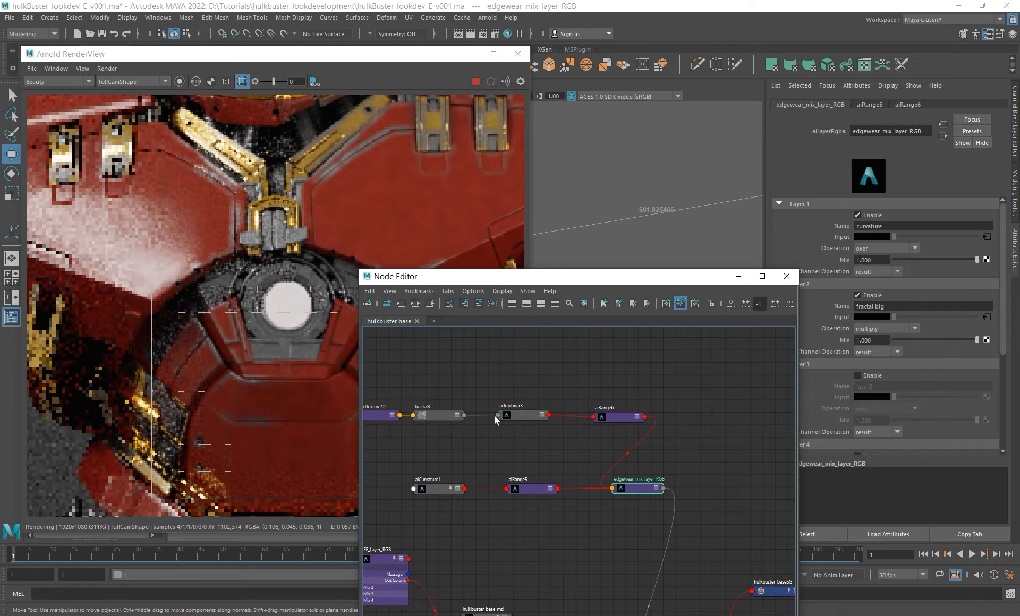
click(511, 414)
click(803, 108)
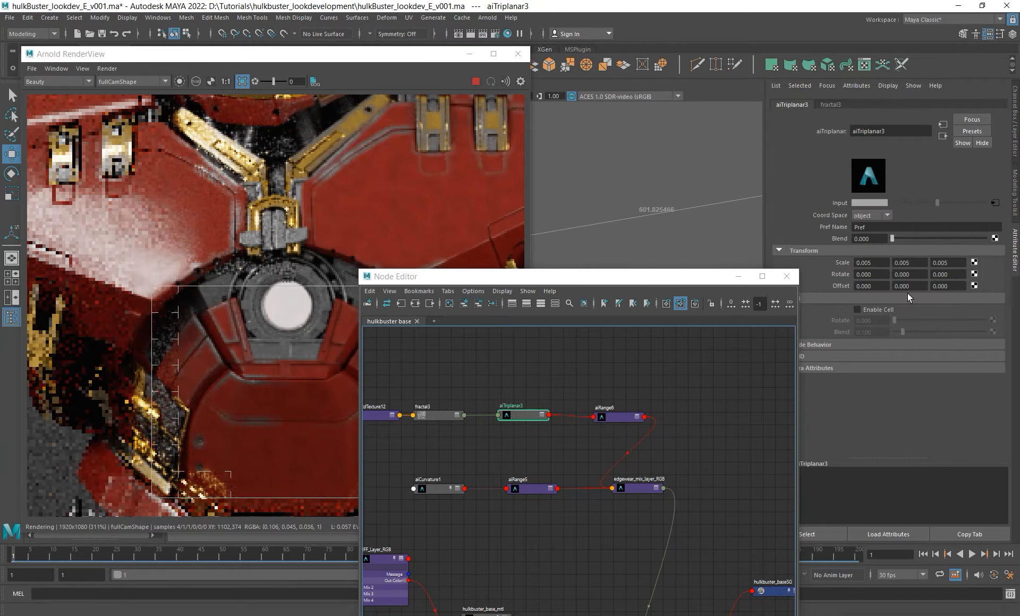
click(831, 105)
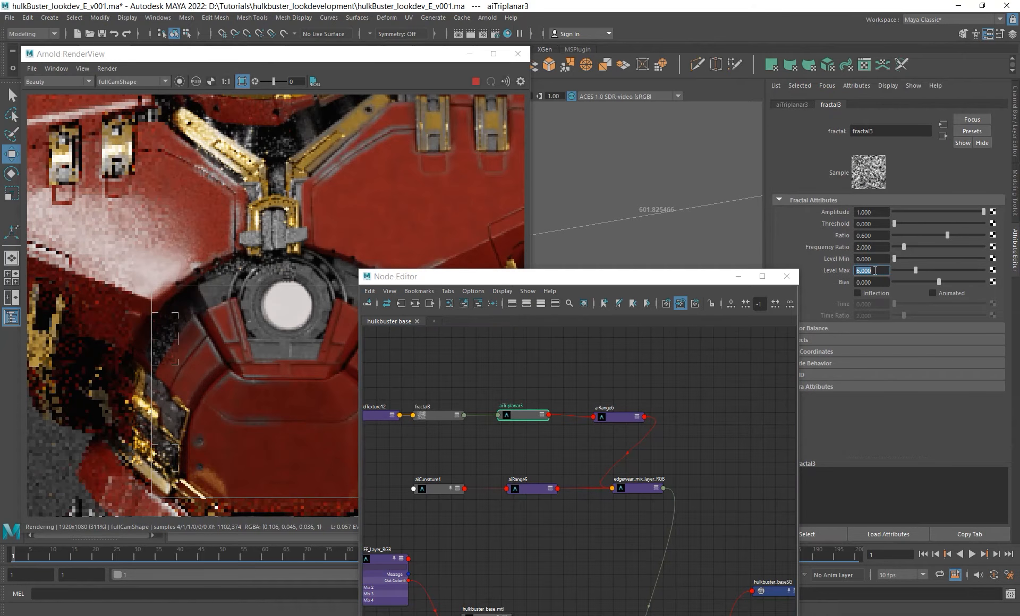
double_click(871, 271)
key(BackSpace)
text(8)
key(Return)
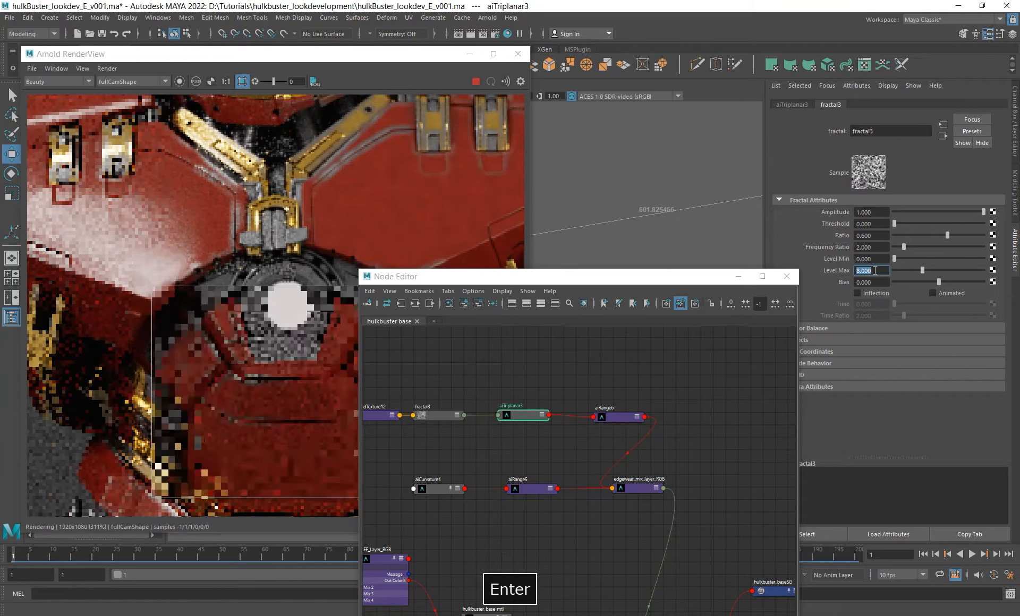
key(shift+Tab)
text(9)
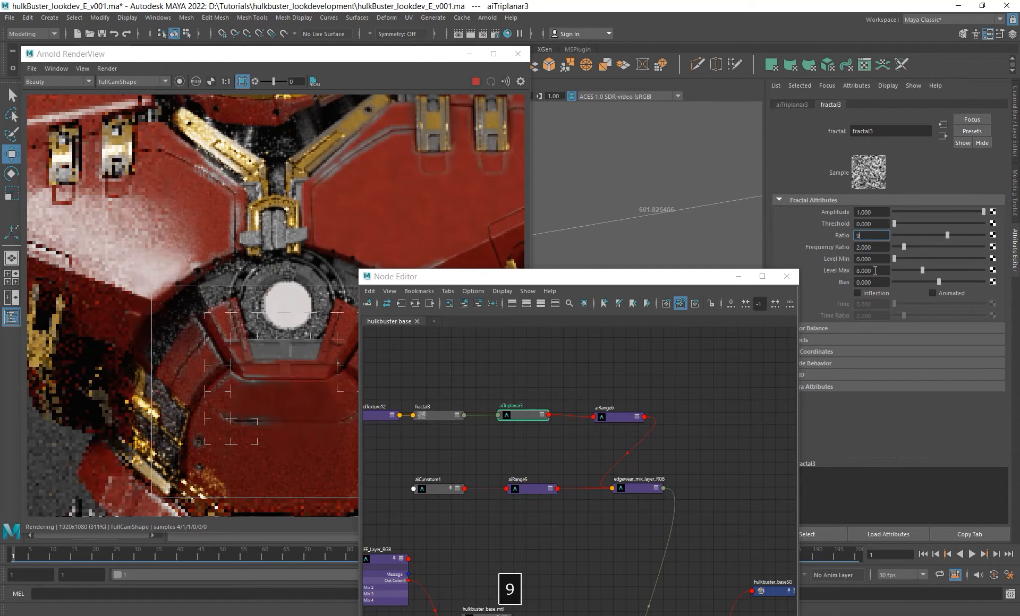
key(Return)
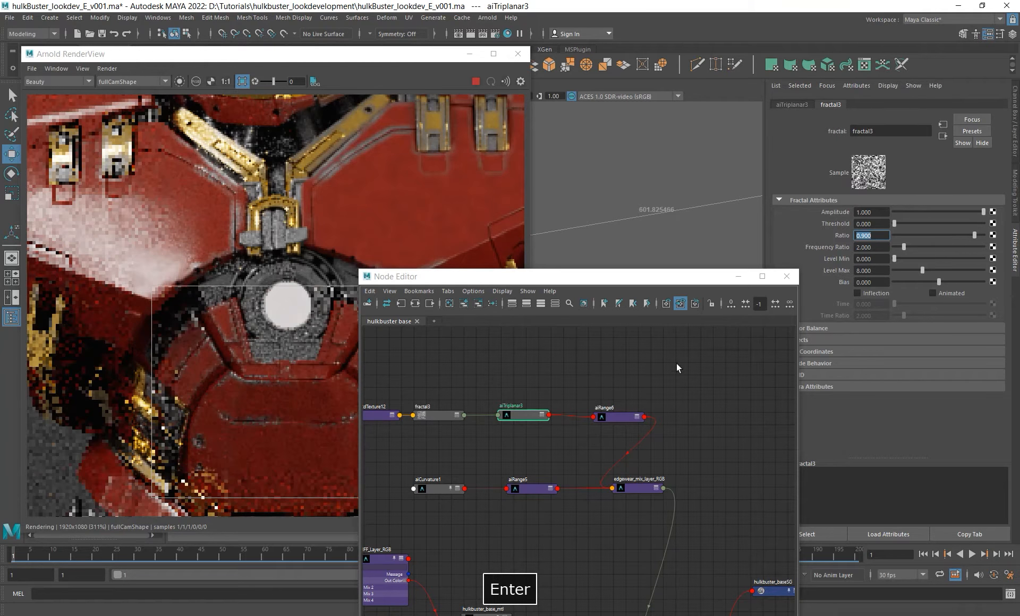
Isolate the fractal's aiRange node and the aiTriplanar node in the render to compare their noise over the abdomen.
alt+middle_drag(456, 415, 478, 391)
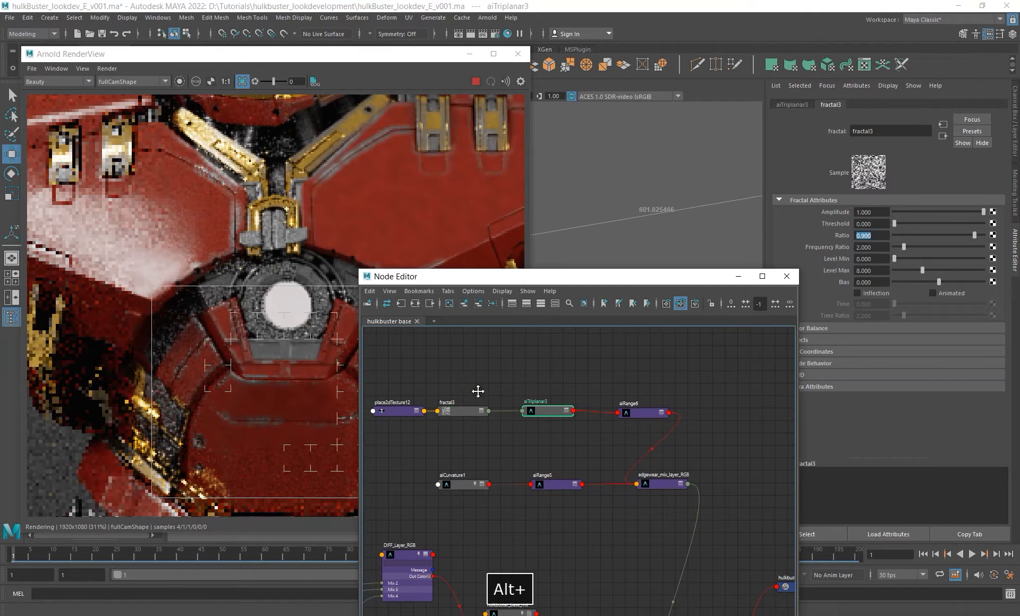
drag(485, 280, 556, 234)
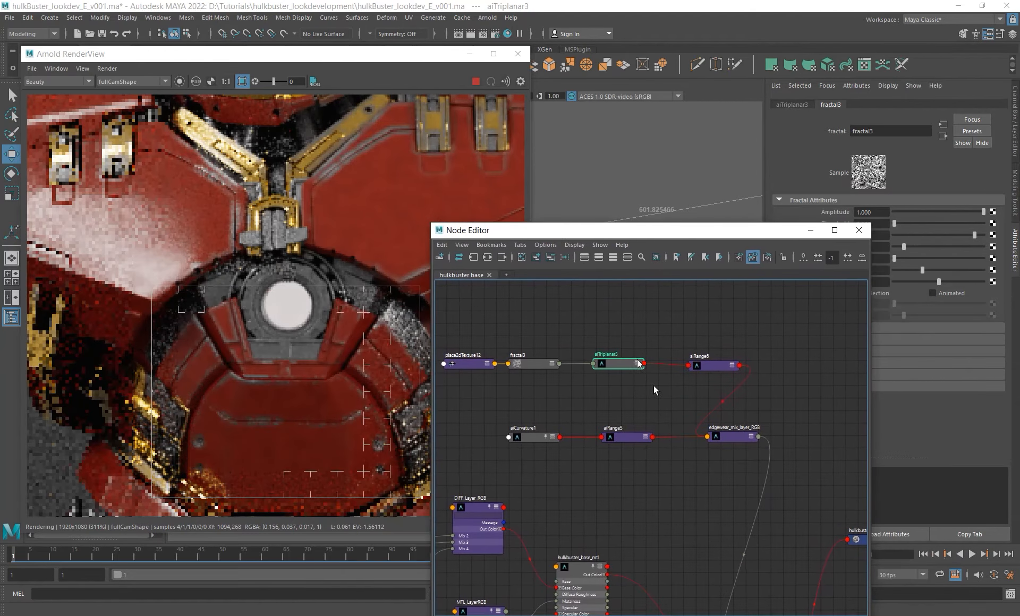
click(708, 367)
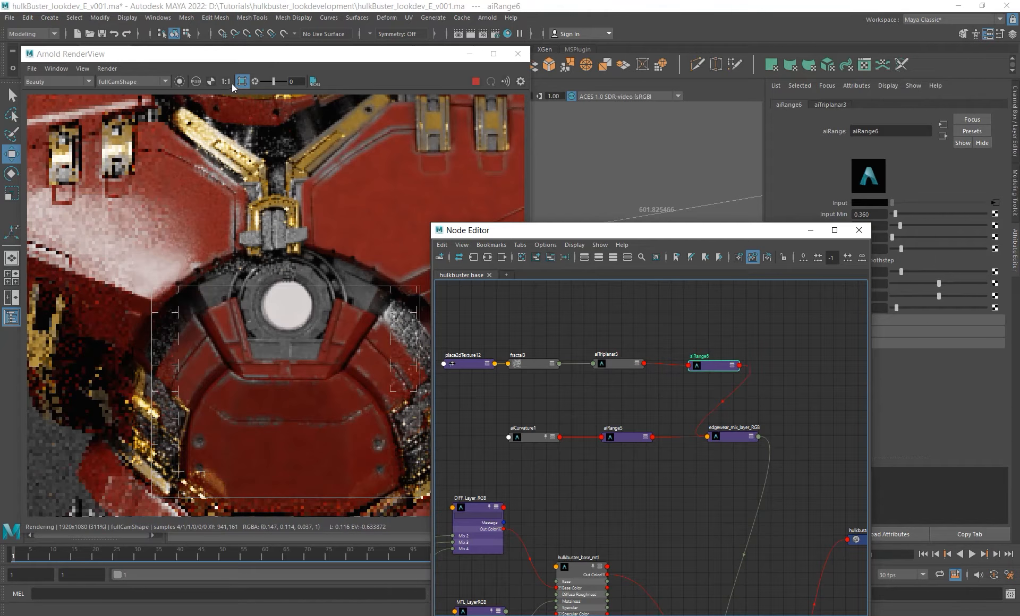
click(180, 81)
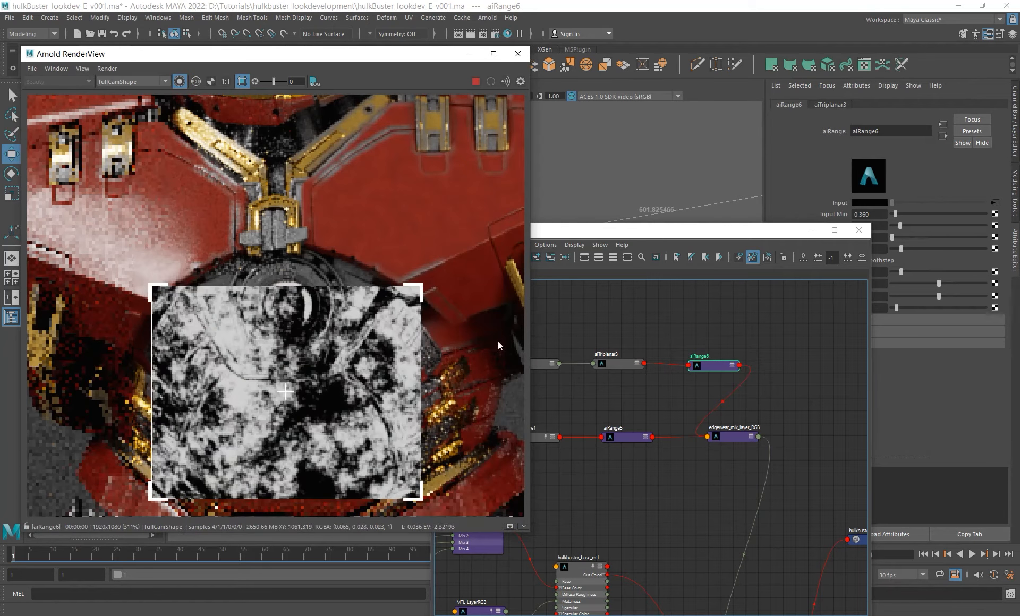
drag(742, 234, 735, 287)
click(609, 443)
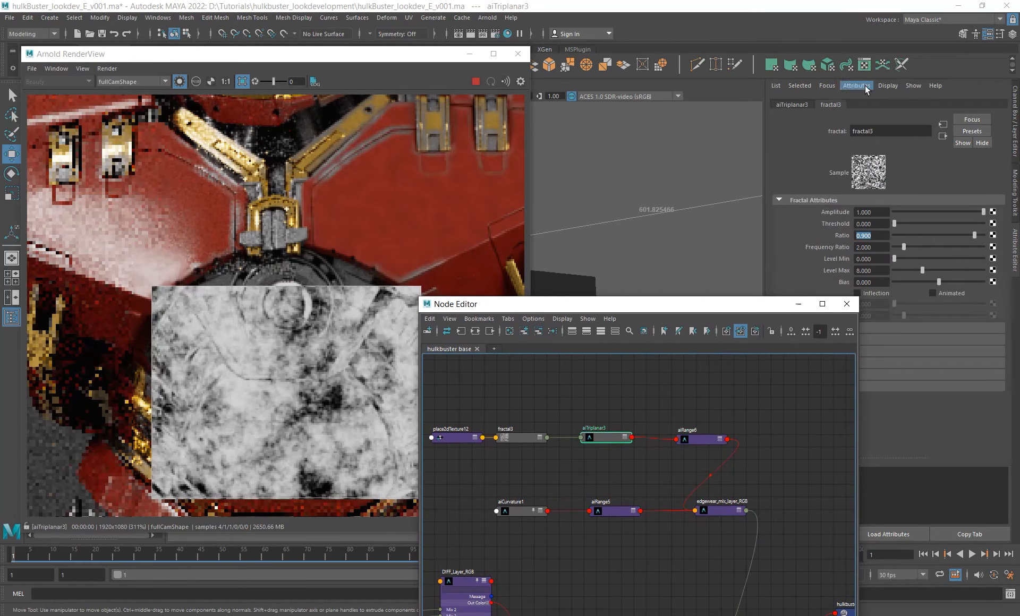
drag(747, 289, 746, 318)
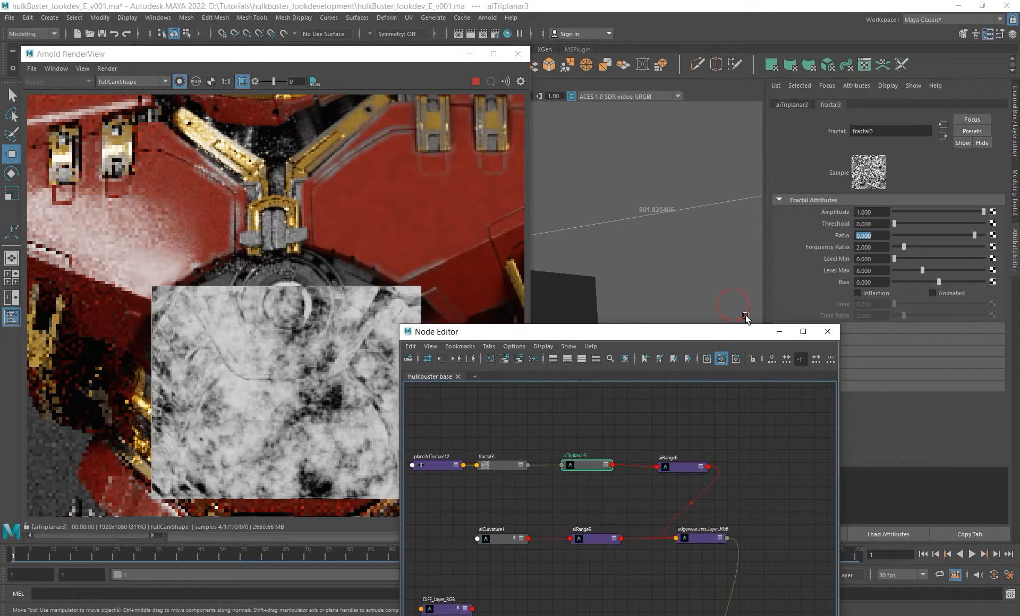
Set the triplanar fractal's ratio to 0.7 and return the render to the full beauty with the fractal's aiRange node selected.
click(879, 238)
text(.7)
key(Return)
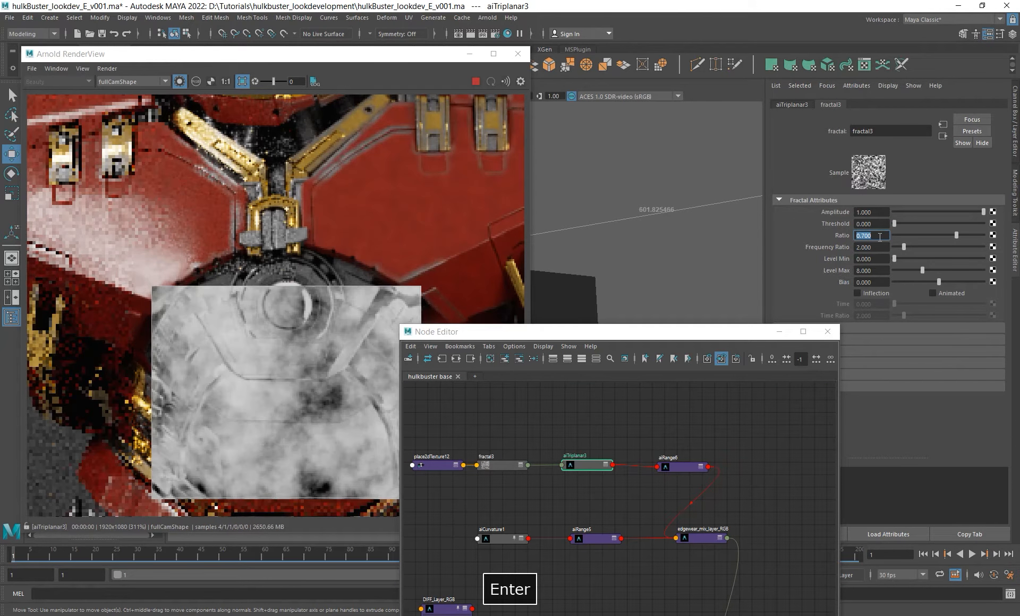
key(Tab)
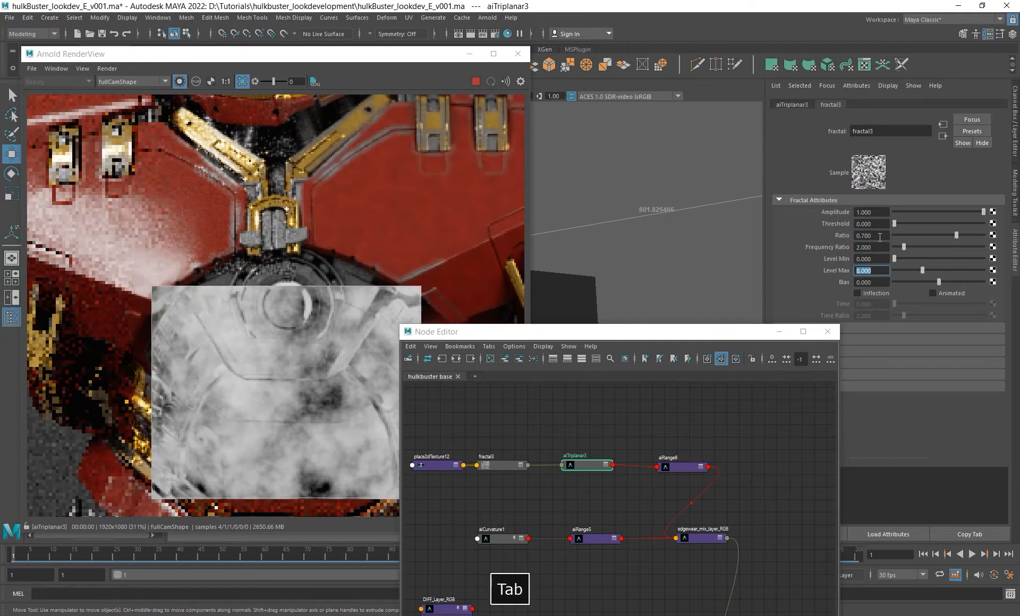
click(671, 465)
click(172, 81)
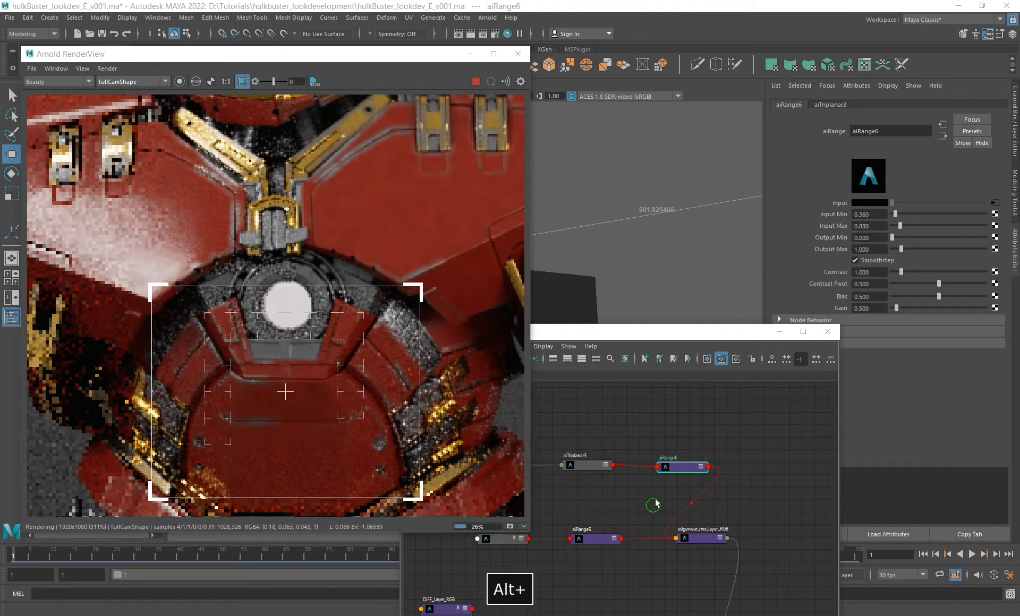
Try input min values of 0.3 and 0.2 on the fractal's aiRange node.
alt+middle_drag(648, 512, 653, 506)
double_click(875, 215)
text(0.3)
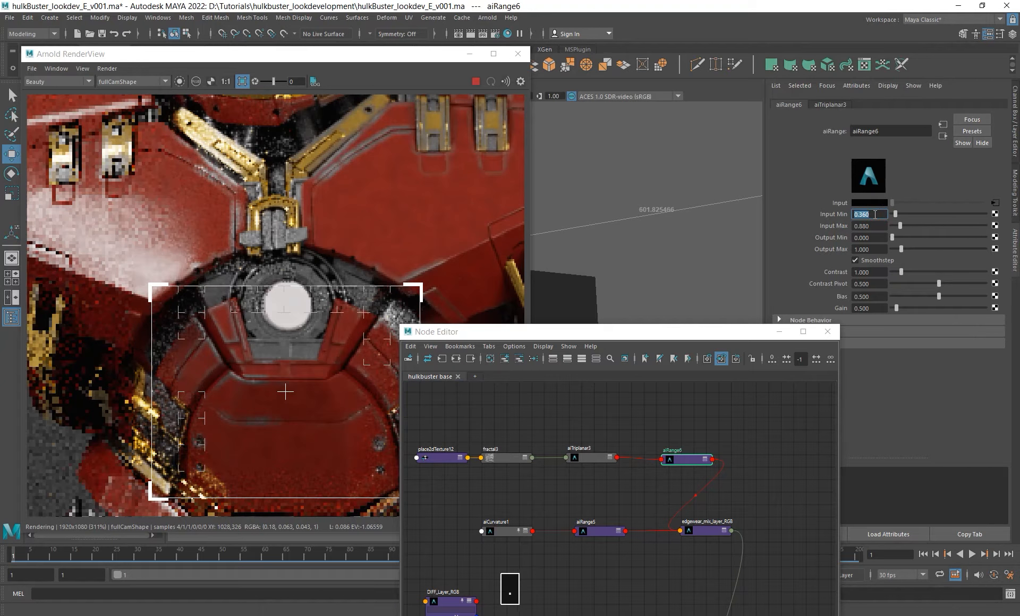
key(Return)
key(Tab)
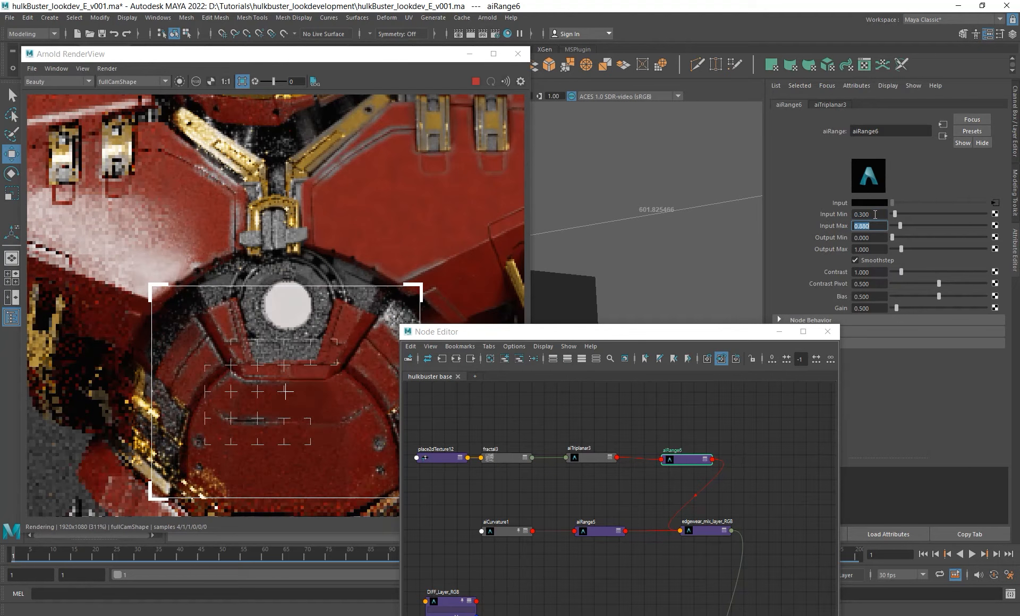
key(shift+Tab)
text(0.2)
key(Return)
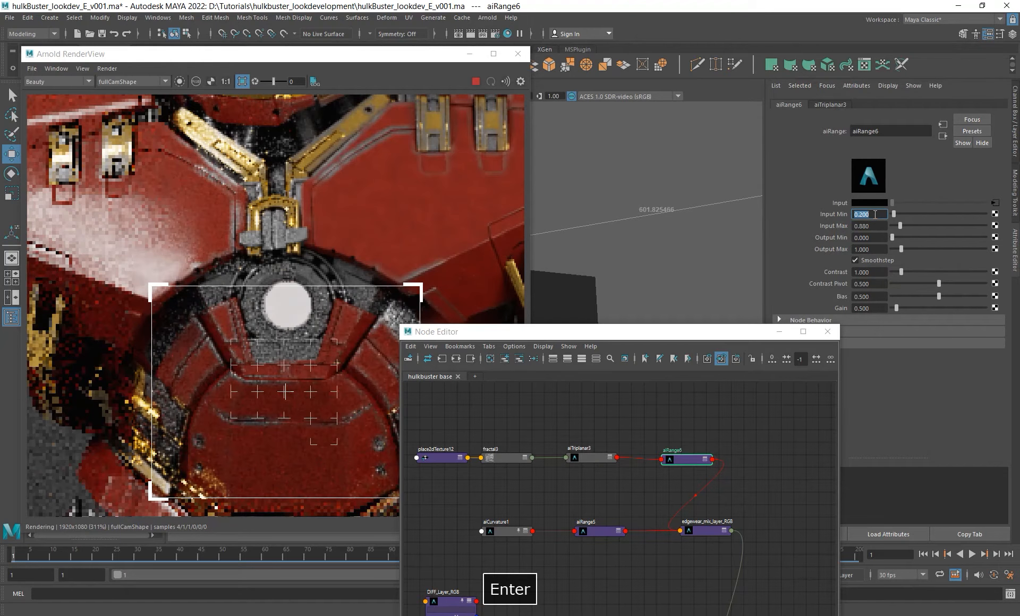
Render a region over the side of the chest plate and set the fractal aiRange's input max to 1 and input min to 0.1.
scroll(281, 336, down, 2)
alt+middle_drag(282, 335, 261, 339)
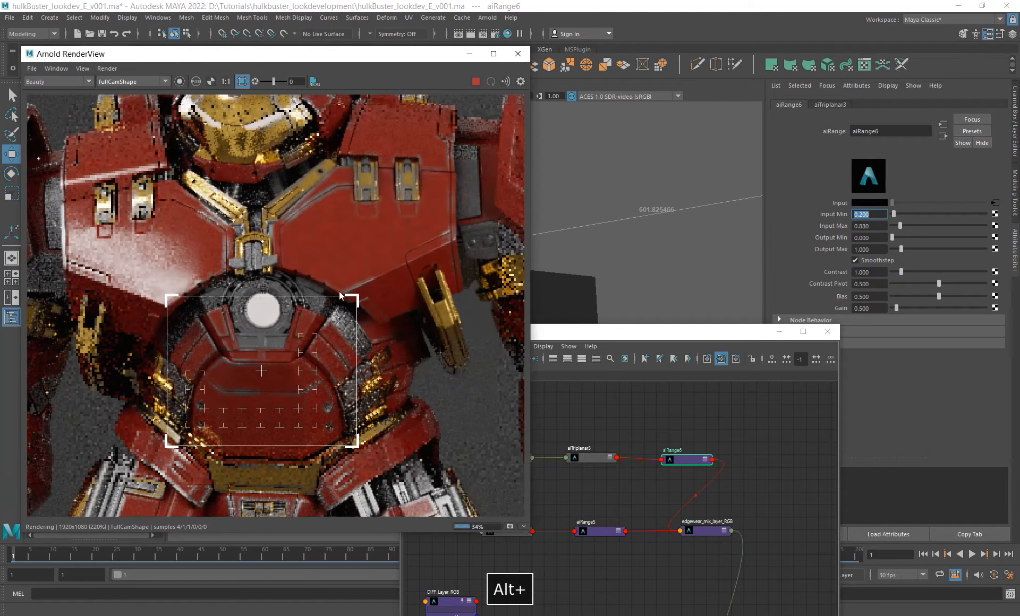
shift+drag(315, 200, 509, 360)
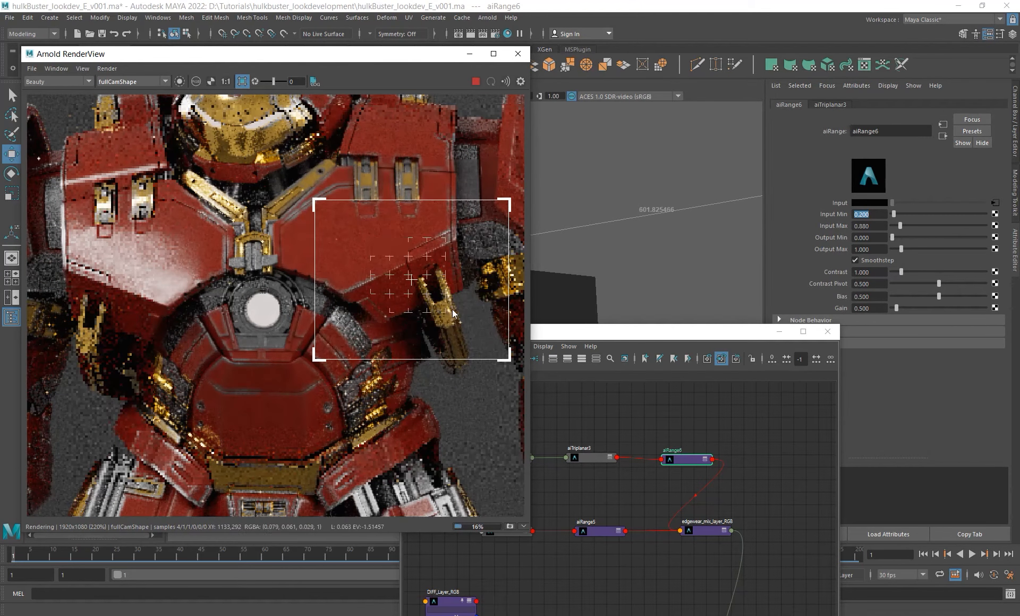
double_click(869, 226)
text(1)
key(Return)
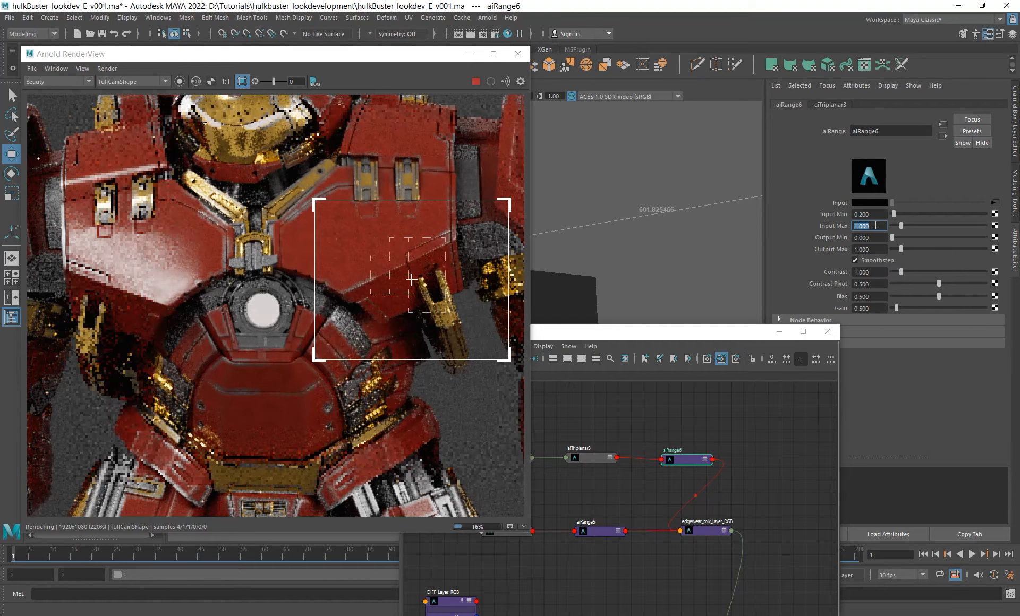
key(shift+Tab)
text(0.1)
key(Return)
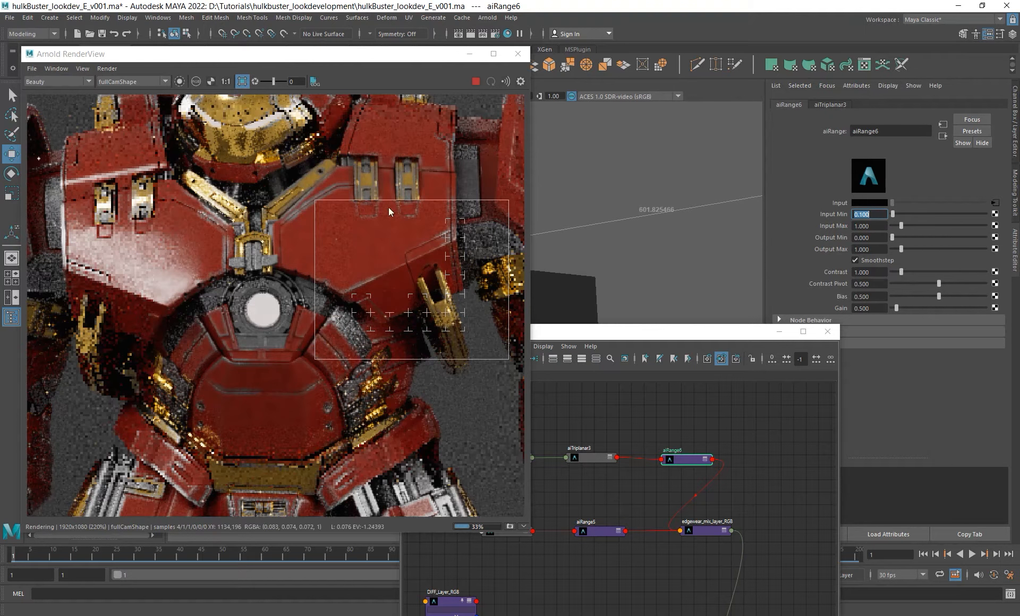
Render regions over the chest plate, forearm and hand to examine the edge wear.
shift+drag(280, 156, 451, 260)
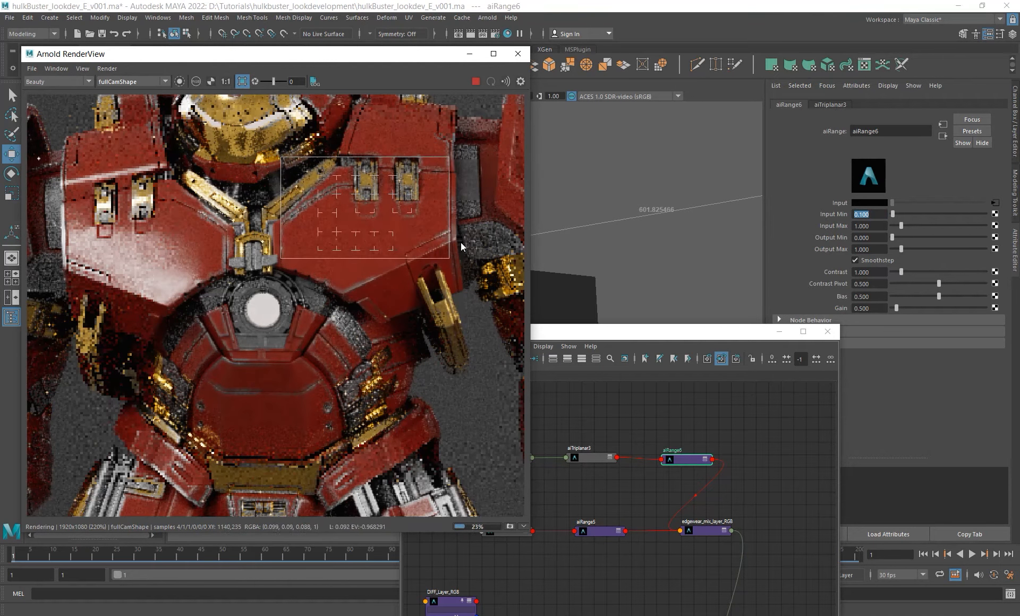
alt+middle_drag(193, 363, 216, 345)
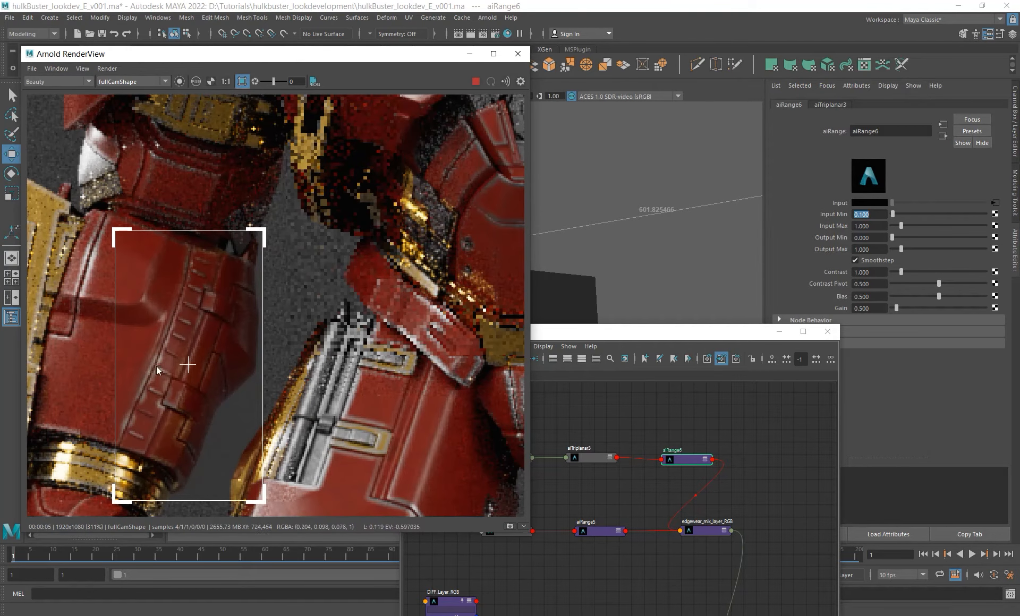
scroll(181, 329, down, 3)
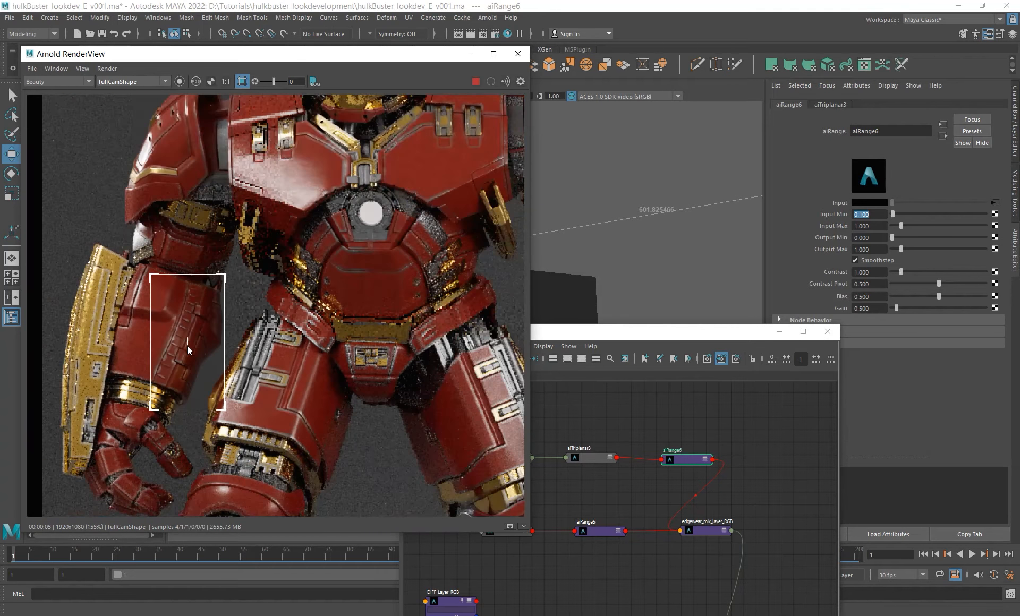
shift+drag(94, 381, 200, 521)
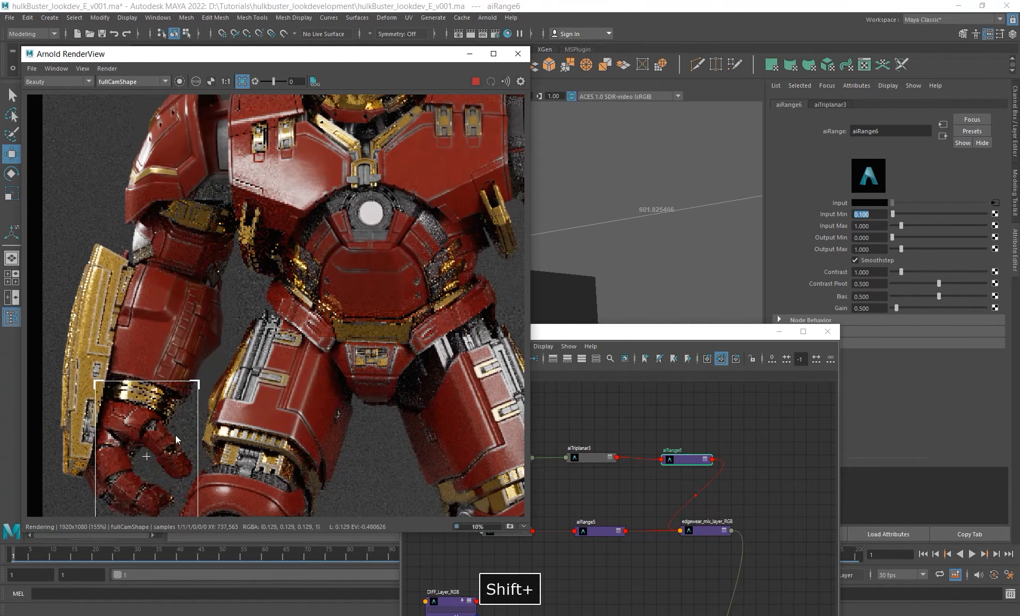
alt+drag(155, 457, 198, 407)
shift+drag(127, 334, 235, 479)
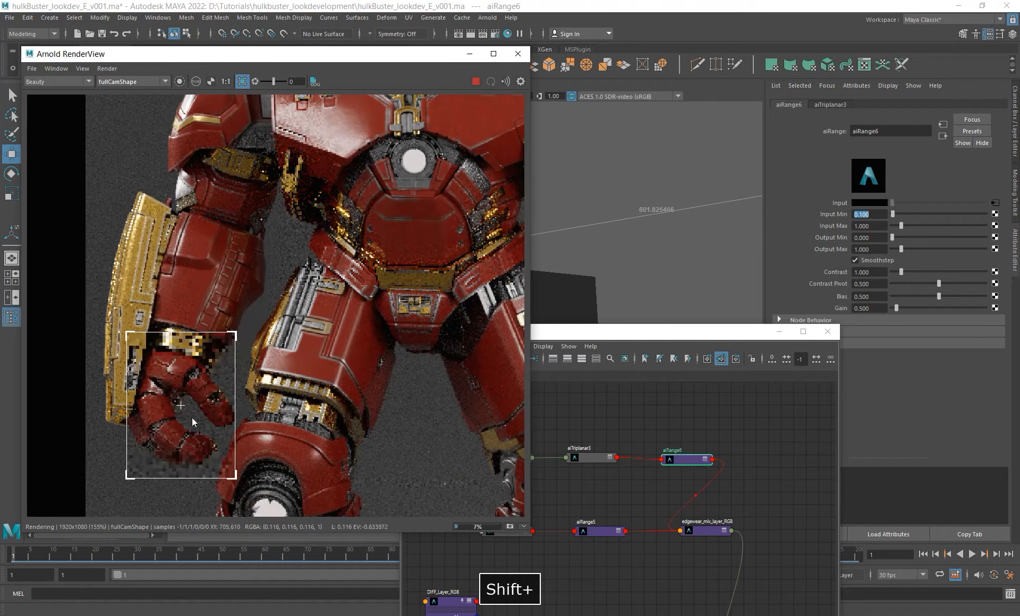
scroll(191, 385, up, 2)
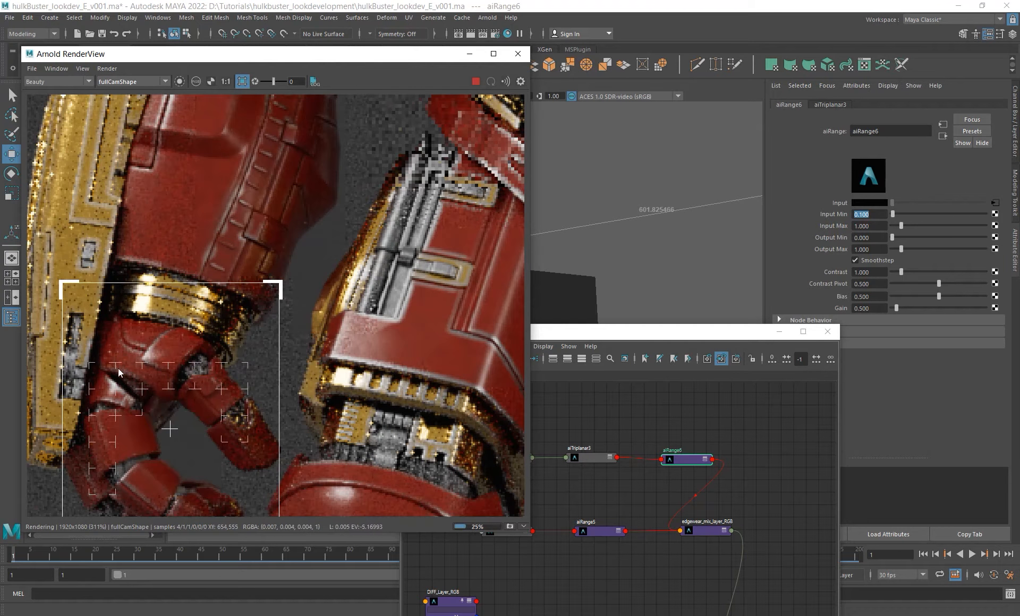
Render regions over the thigh and pelvis armor to examine how the edge wear reads there.
scroll(140, 367, down, 1)
scroll(140, 366, down, 1)
alt+middle_drag(298, 312, 194, 381)
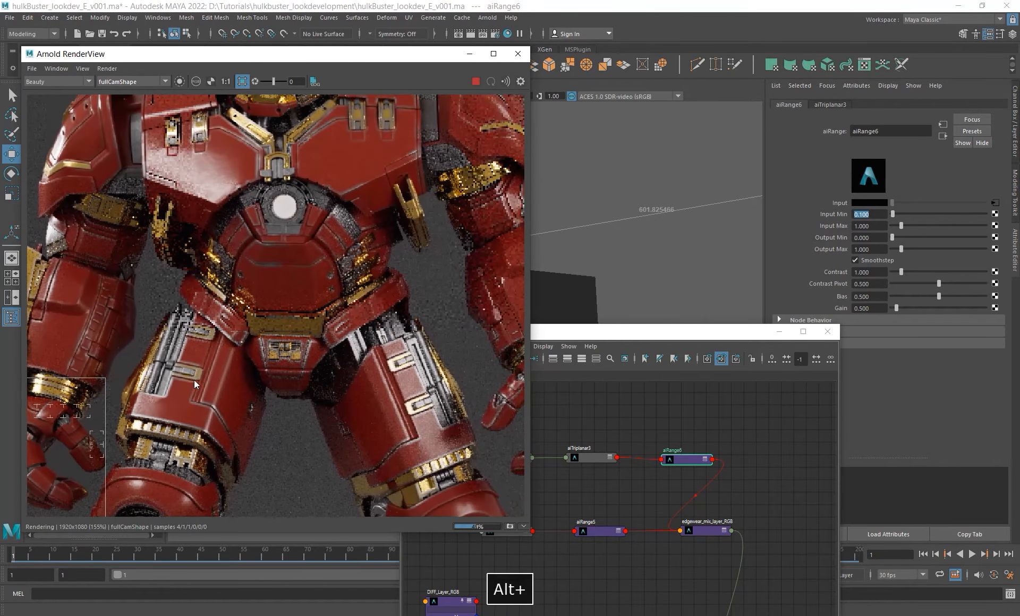
shift+drag(359, 314, 448, 451)
scroll(444, 430, up, 2)
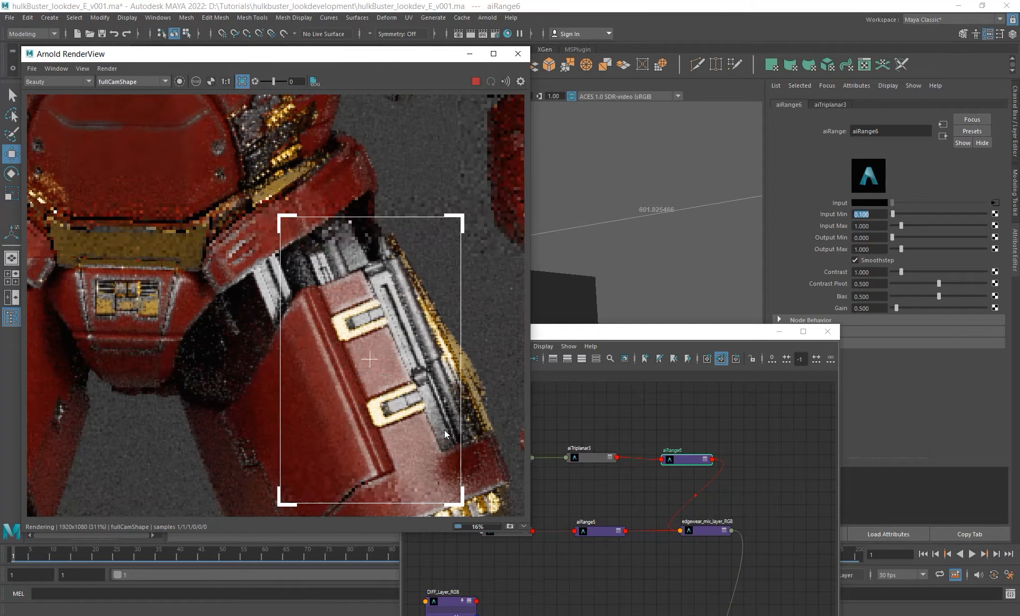
alt+middle_drag(445, 429, 399, 428)
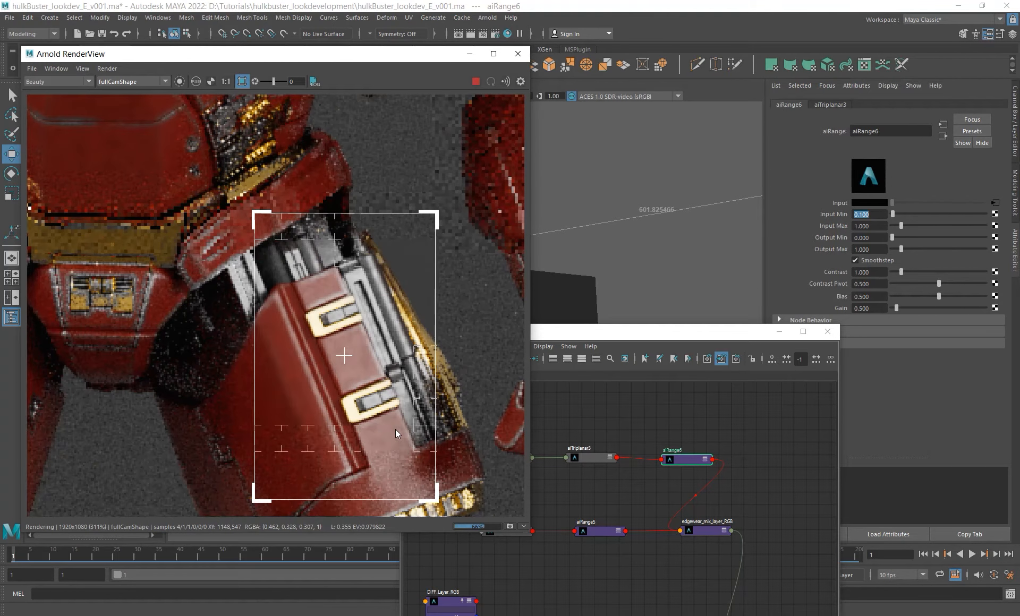
scroll(284, 305, down, 1)
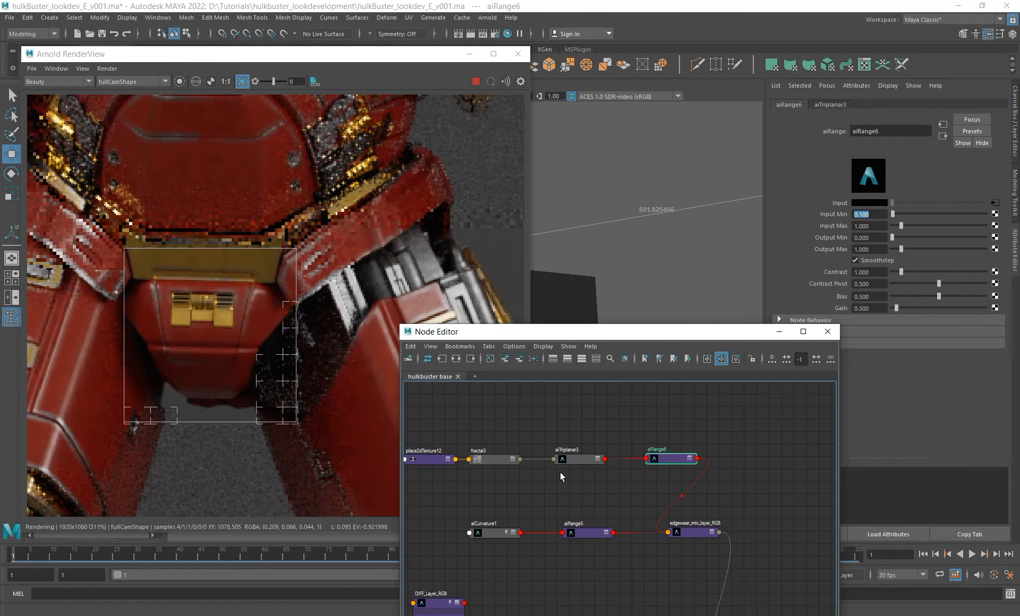
Set the multiply value of the aiCurvature node to 4.
alt+middle_drag(489, 482, 524, 441)
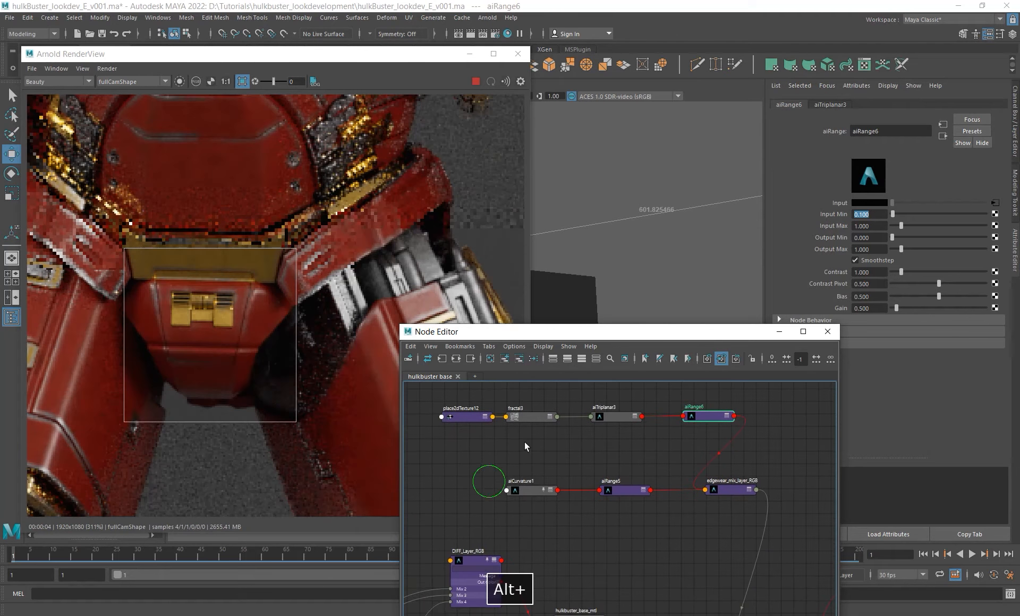
click(528, 487)
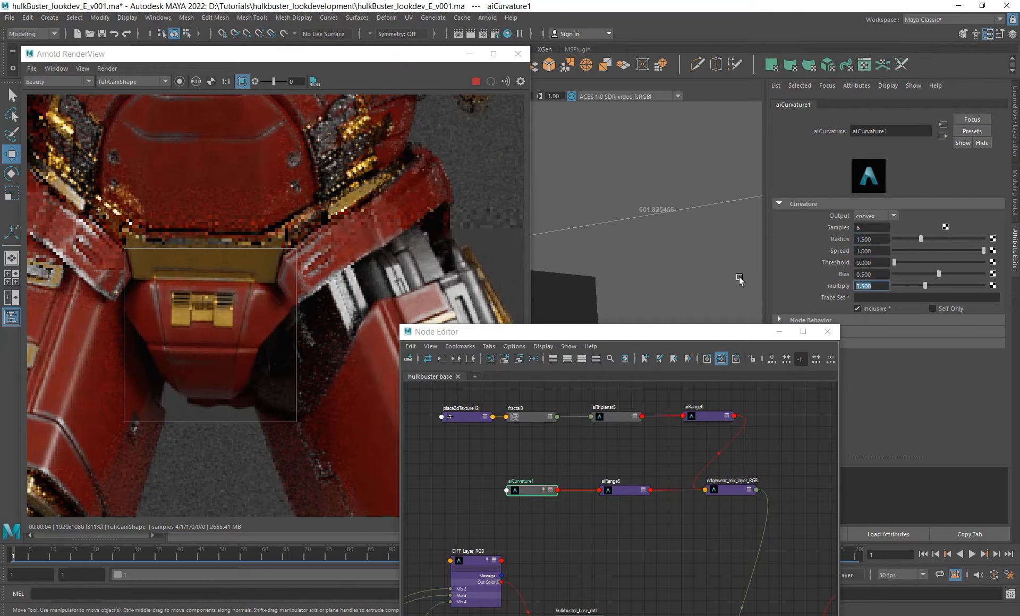
text(4)
key(Return)
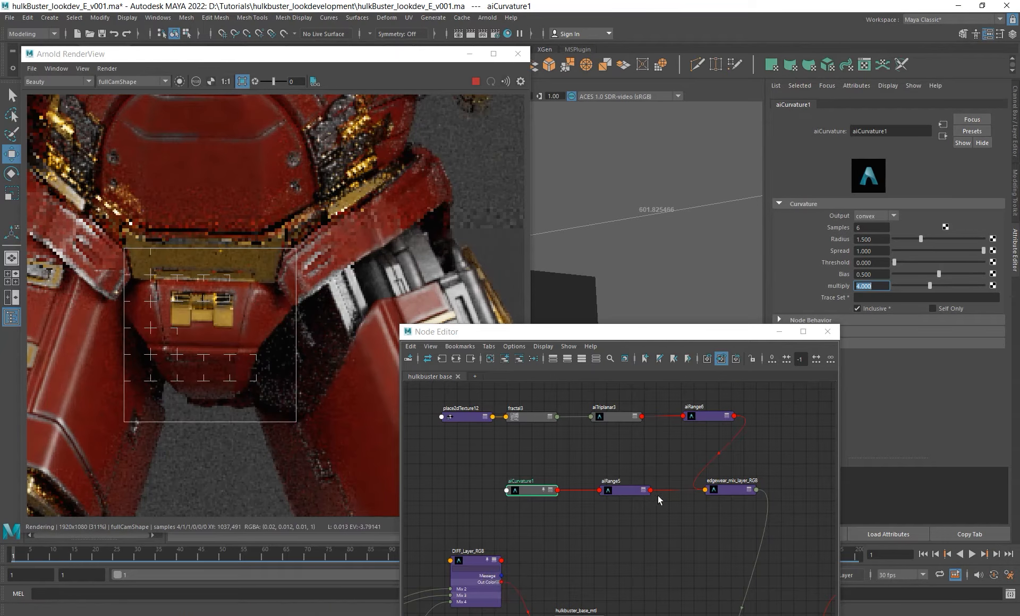
Try a radius of 2 on the aiCurvature node and render a region over the hip armor.
click(883, 239)
text(2)
key(Return)
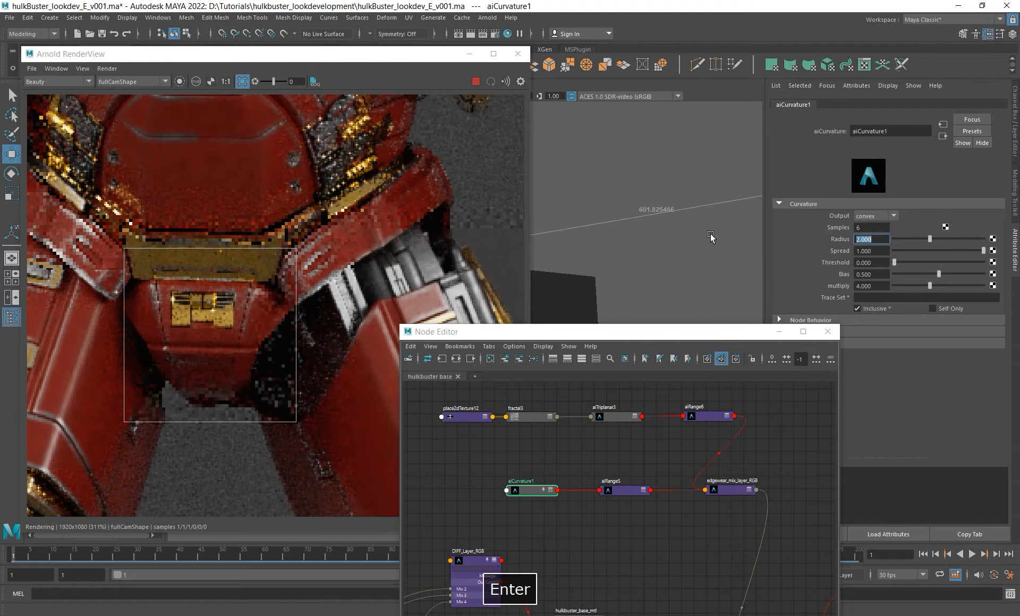
click(253, 169)
shift+drag(351, 303, 397, 342)
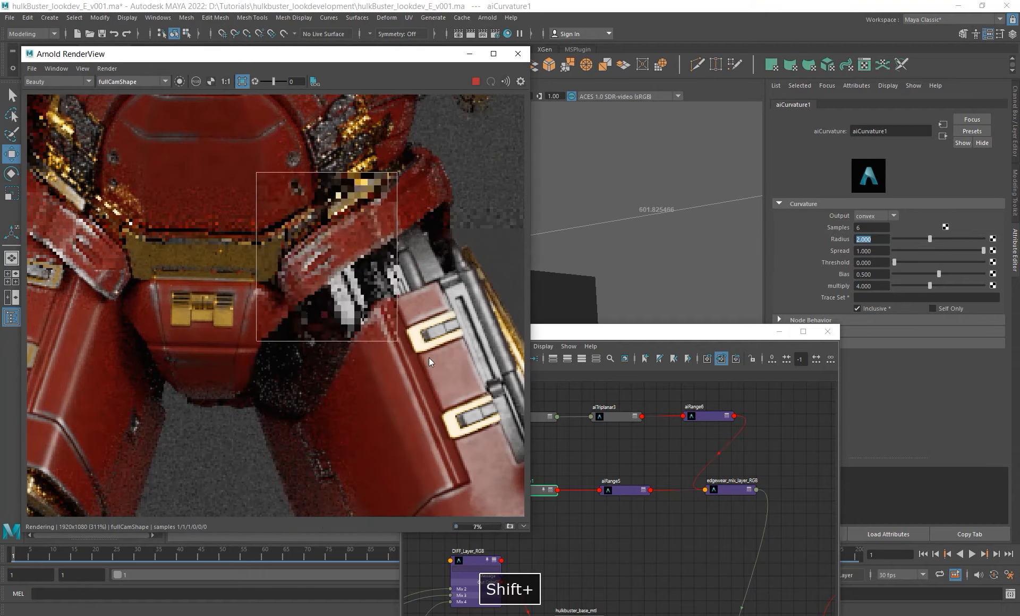
alt+middle_drag(347, 264, 344, 305)
alt+scroll(344, 305, down, 2)
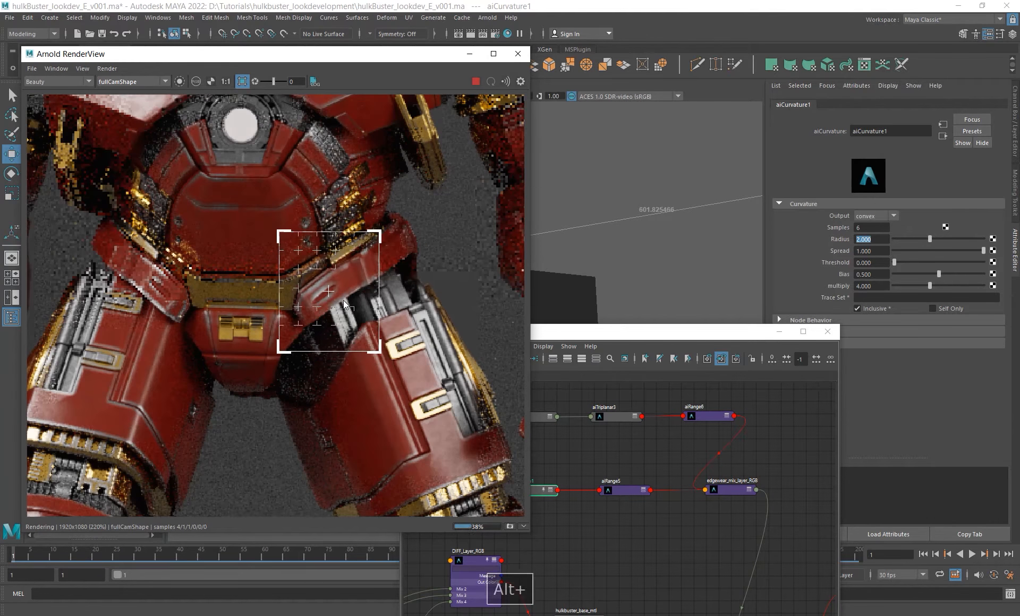
Set the aiCurvature radius to 1.3 and render a region over the chest plate and upper arm.
click(879, 239)
text(1.3)
key(Return)
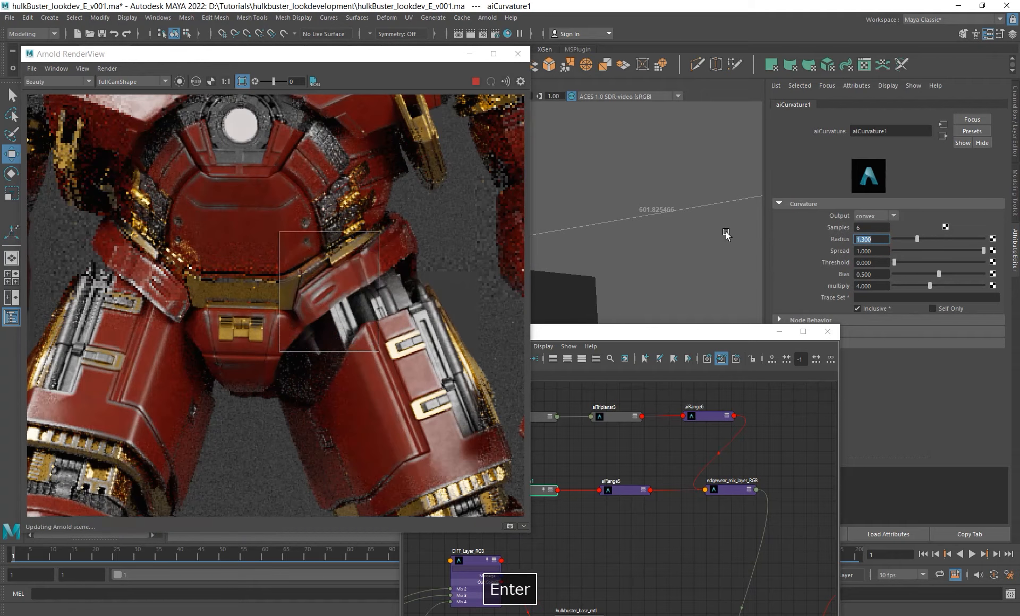
alt+scroll(306, 266, down, 2)
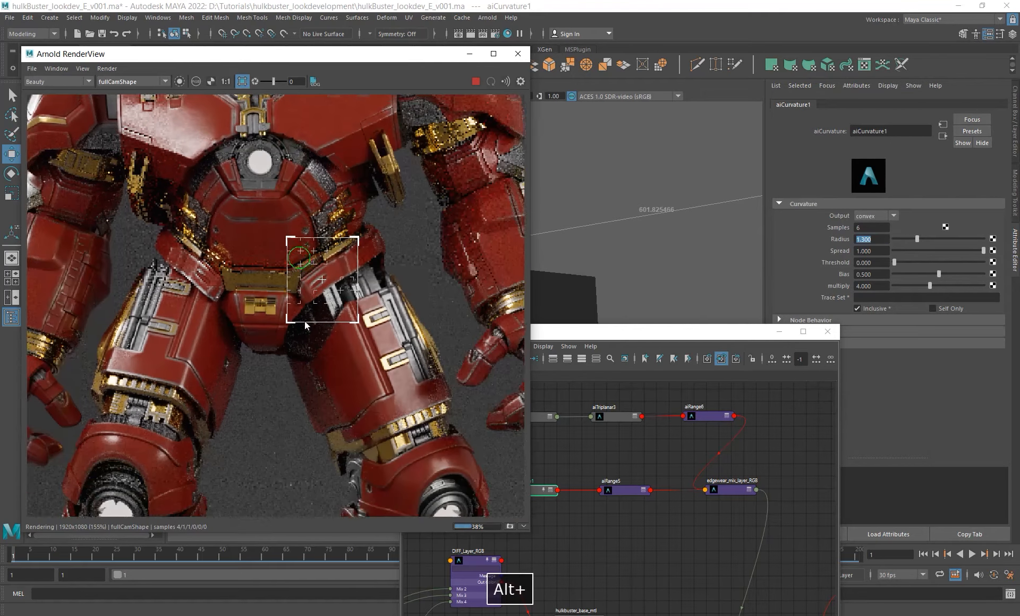
alt+middle_drag(306, 265, 307, 325)
shift+drag(252, 115, 473, 252)
alt+middle_drag(394, 194, 395, 231)
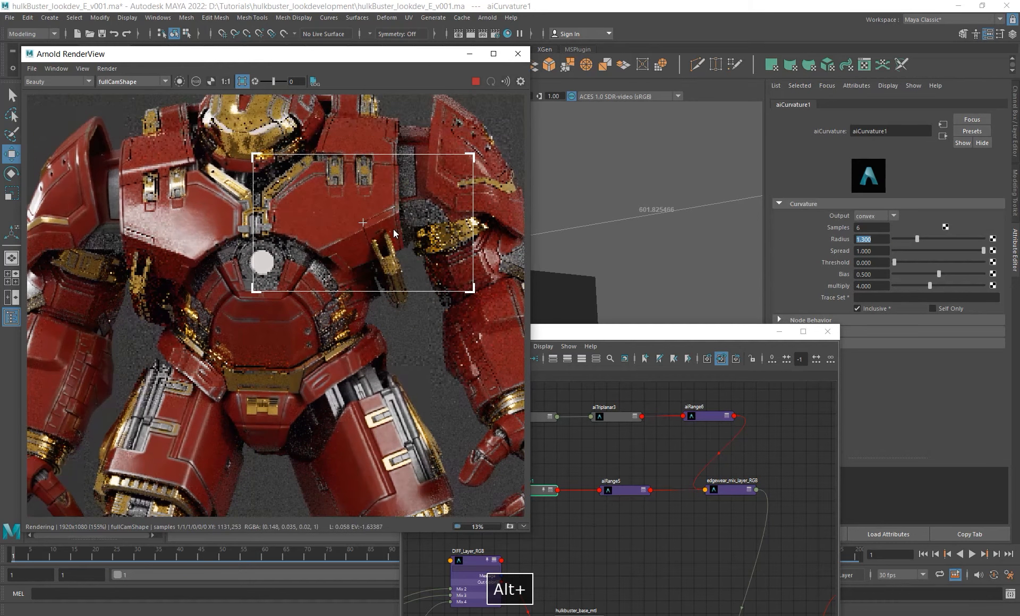
alt+scroll(394, 231, up, 2)
Set the fractal's aiTriplanar scale to 0.01 on all three axes, then interrupt the render after checking the wear.
alt+middle_drag(648, 456, 637, 470)
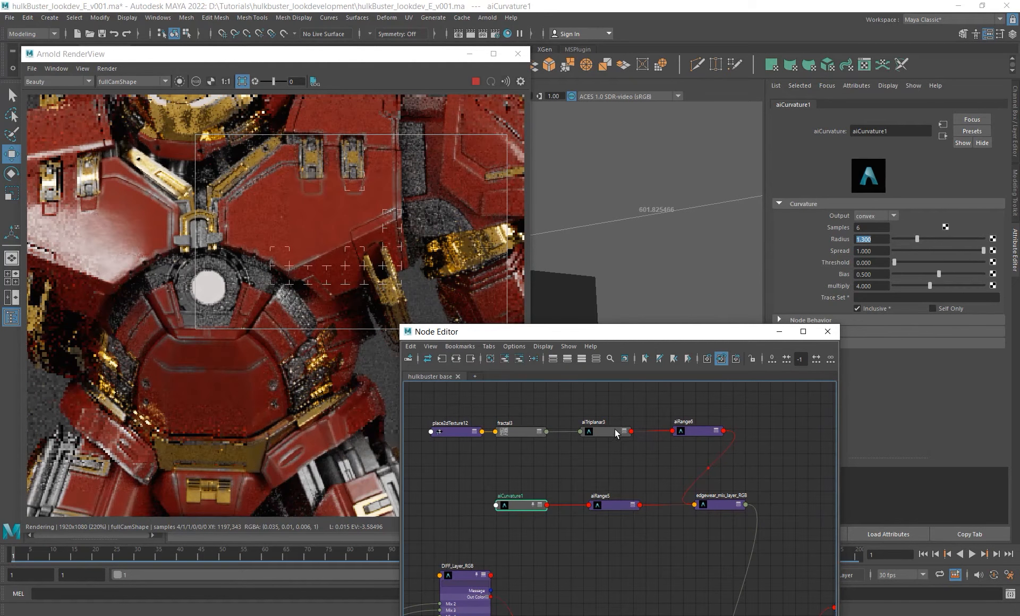
click(601, 432)
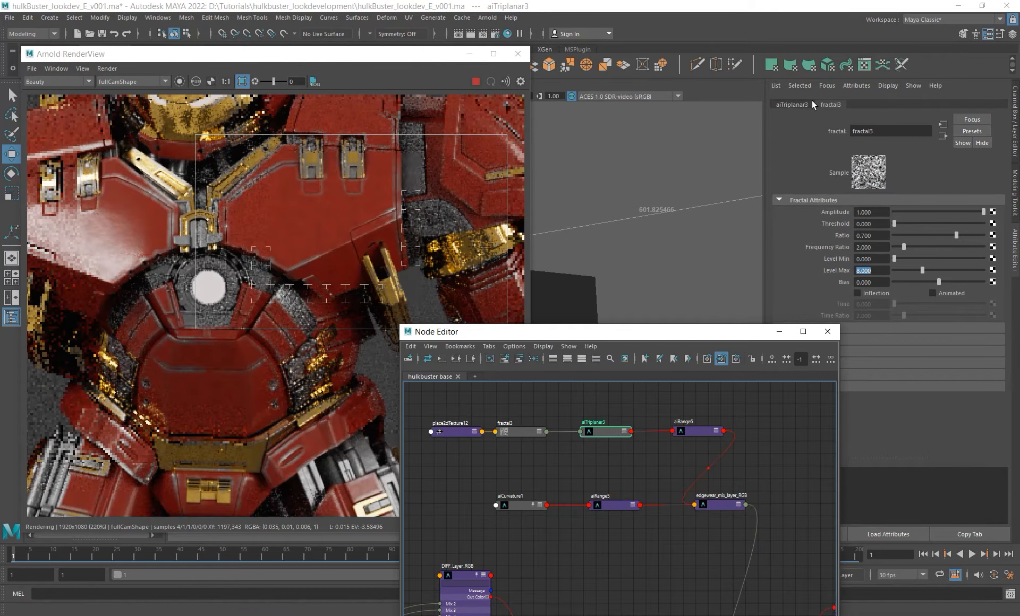
click(792, 105)
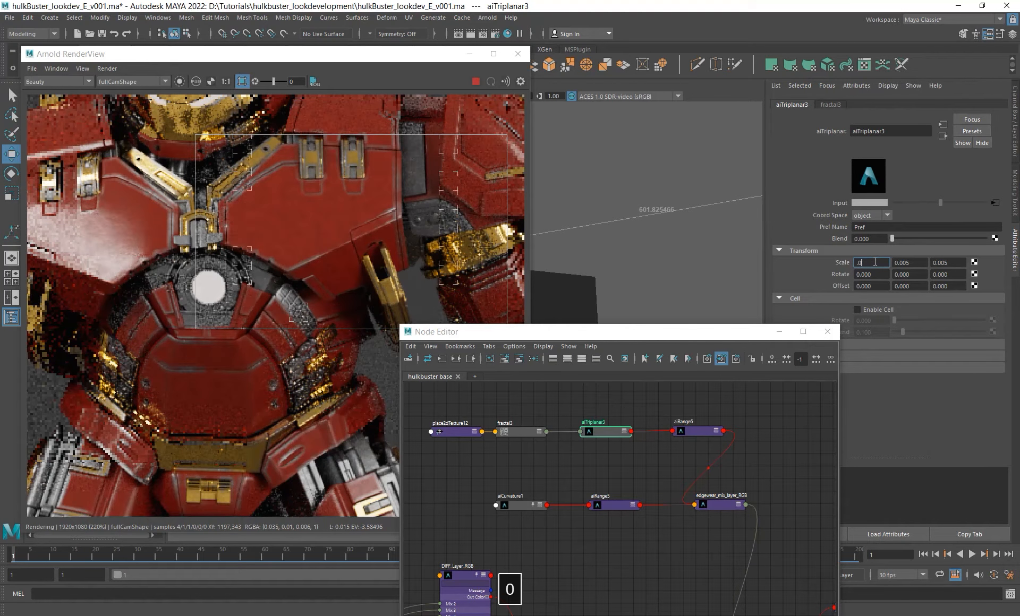
key(Return)
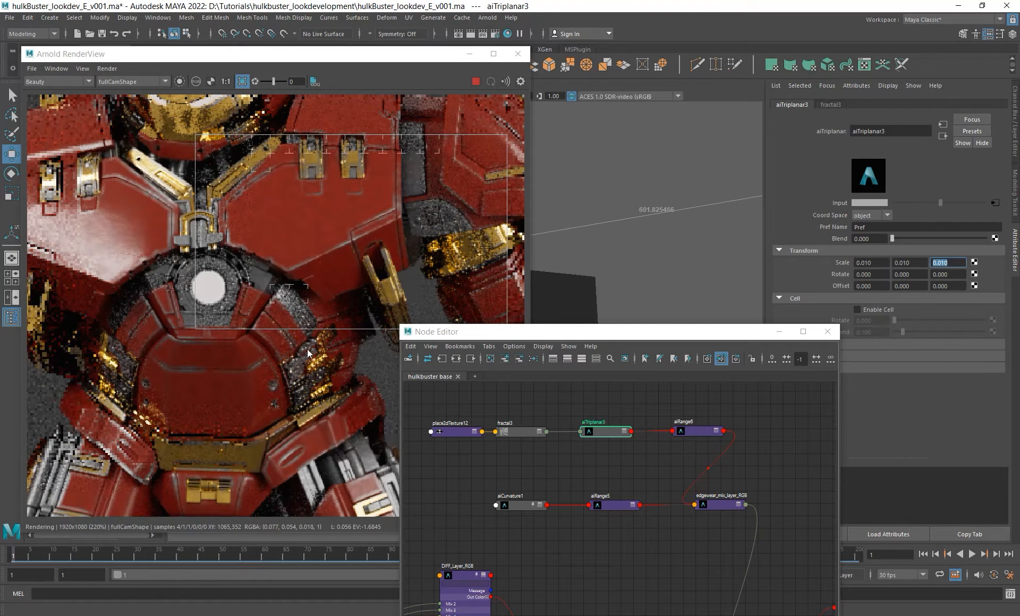
scroll(287, 293, down, 2)
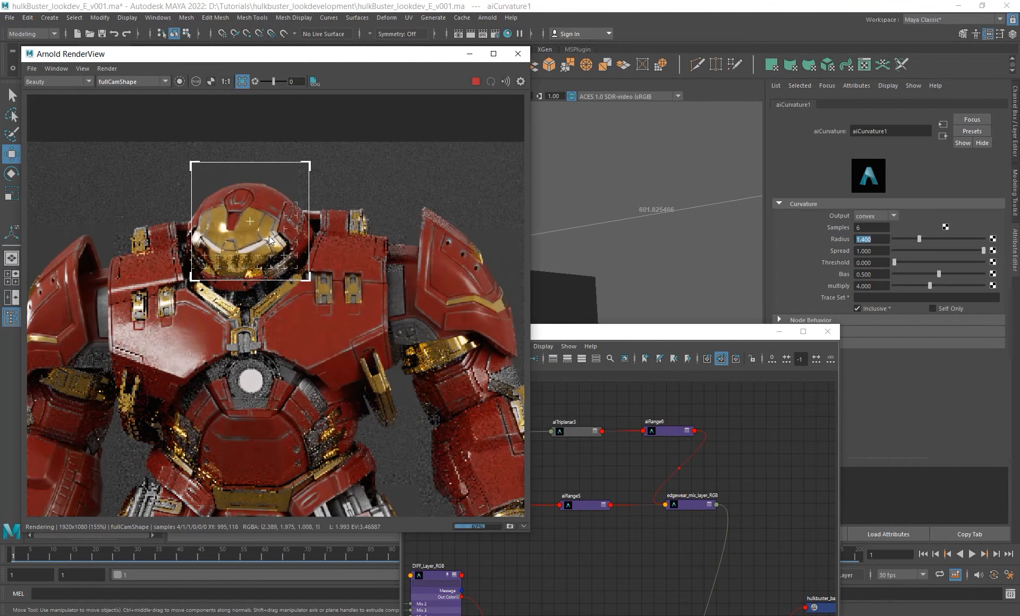
key(Escape)
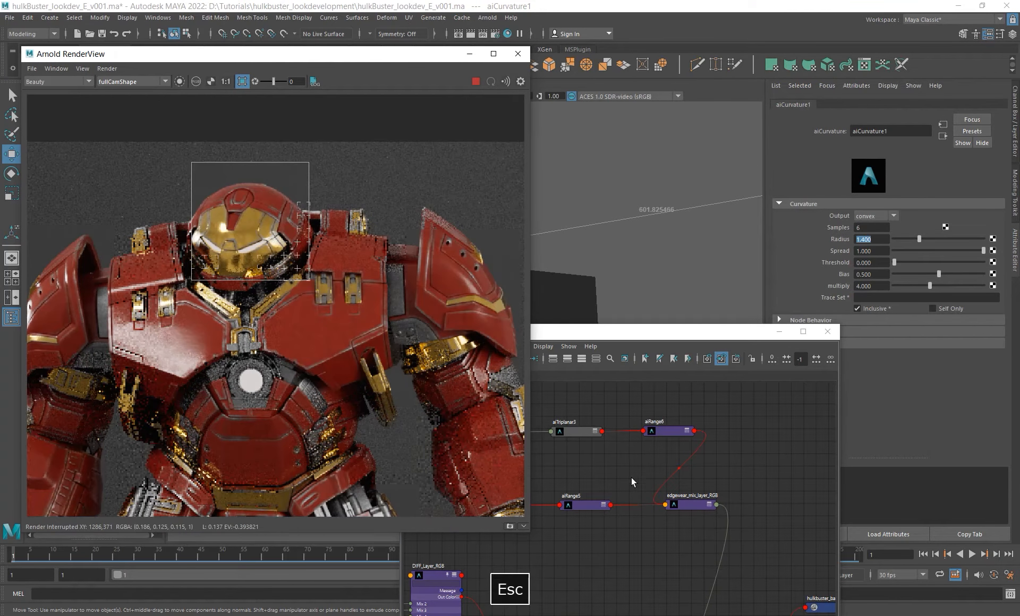
alt+middle_drag(620, 475, 609, 455)
alt+middle_drag(549, 576, 570, 594)
alt+middle_drag(596, 476, 694, 527)
drag(524, 511, 683, 484)
alt+middle_drag(744, 436, 718, 447)
click(512, 448)
key(Tab)
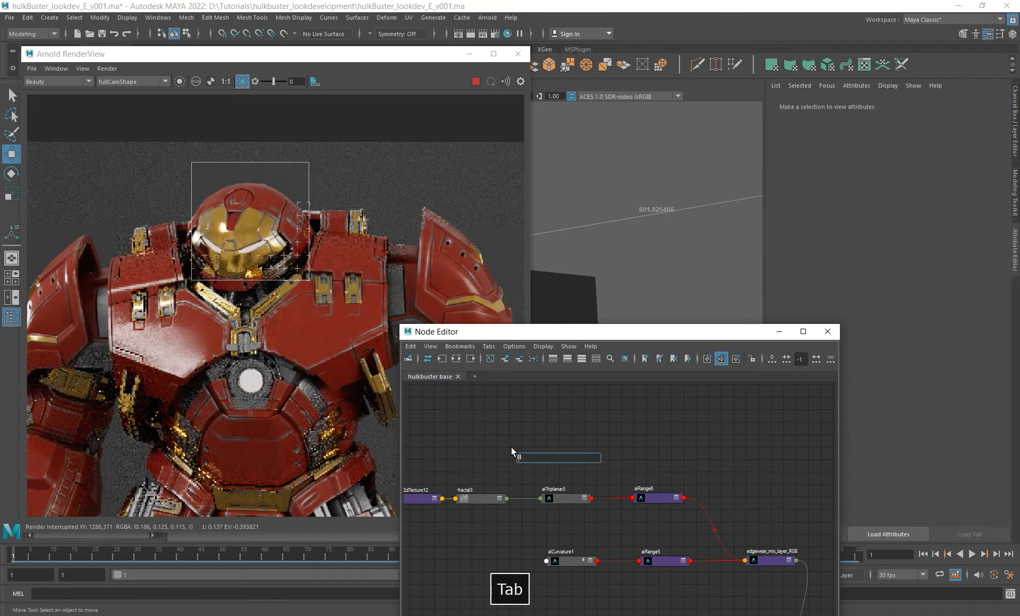
text(ra)
key(BackSpace)
key(BackSpace)
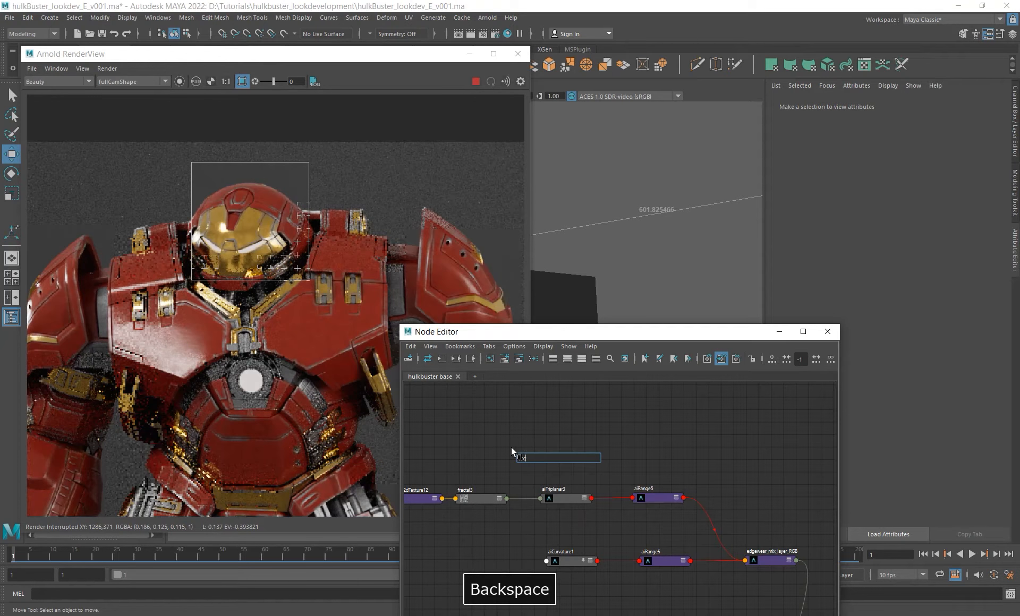
text(fra)
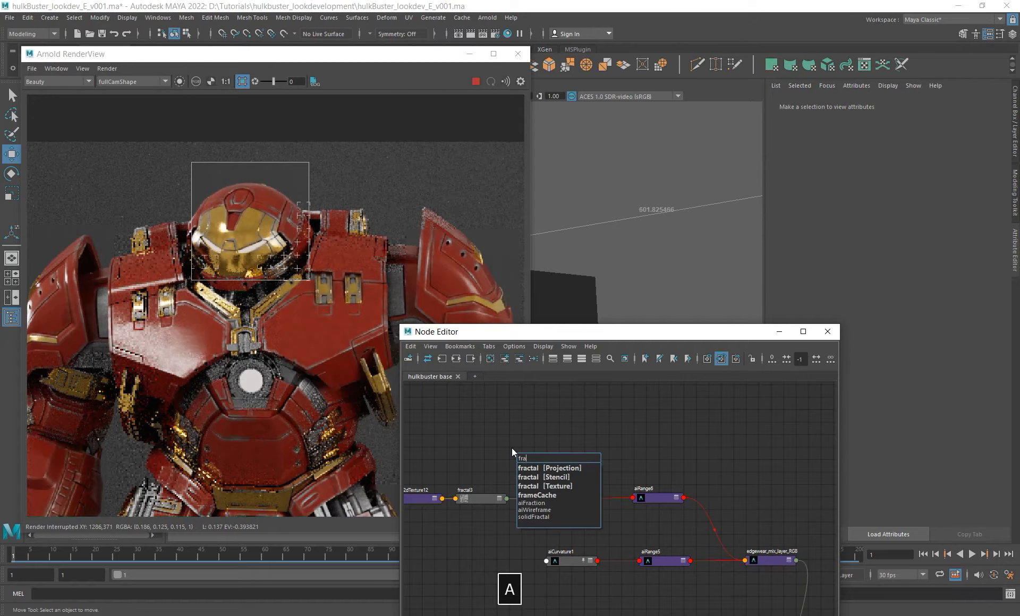
key(Down)
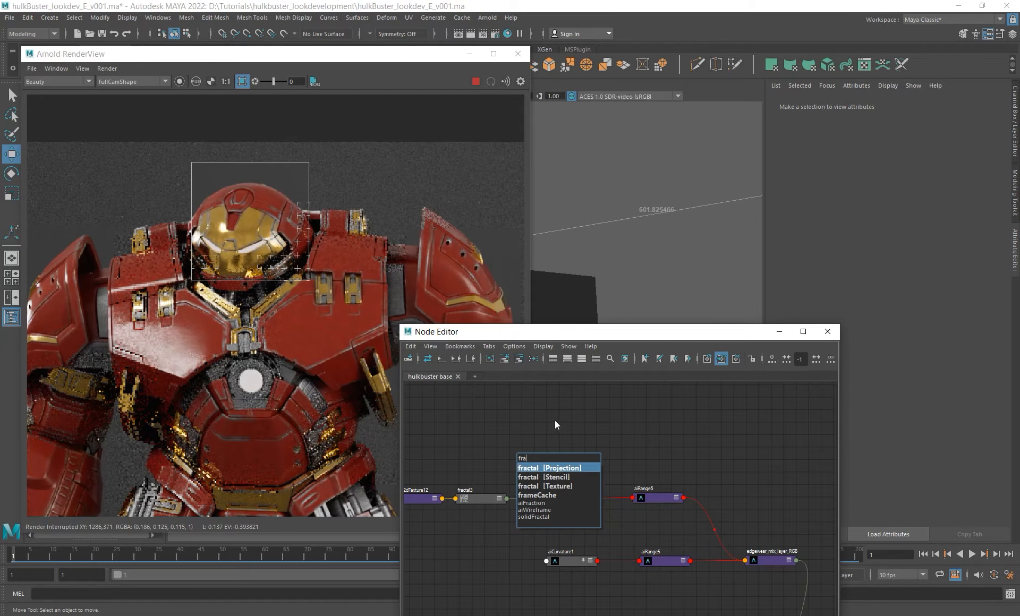
key(Escape)
Duplicate the fractal's aiRange6 node together with its whole input graph using Duplicate Special with Duplicate input graph enabled.
alt+middle_drag(521, 521, 574, 522)
drag(441, 443, 705, 477)
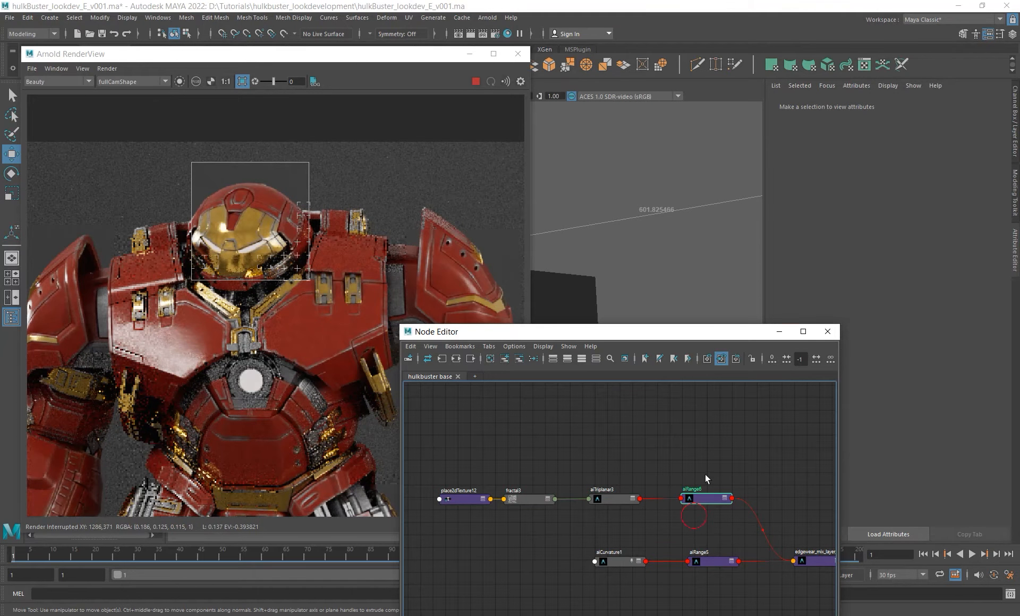
click(32, 19)
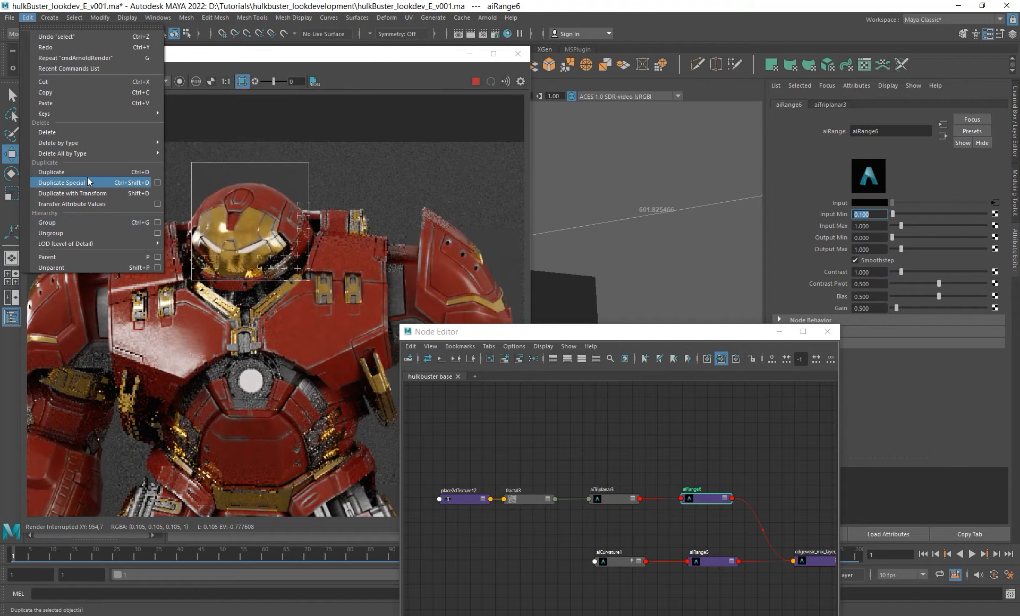
click(157, 182)
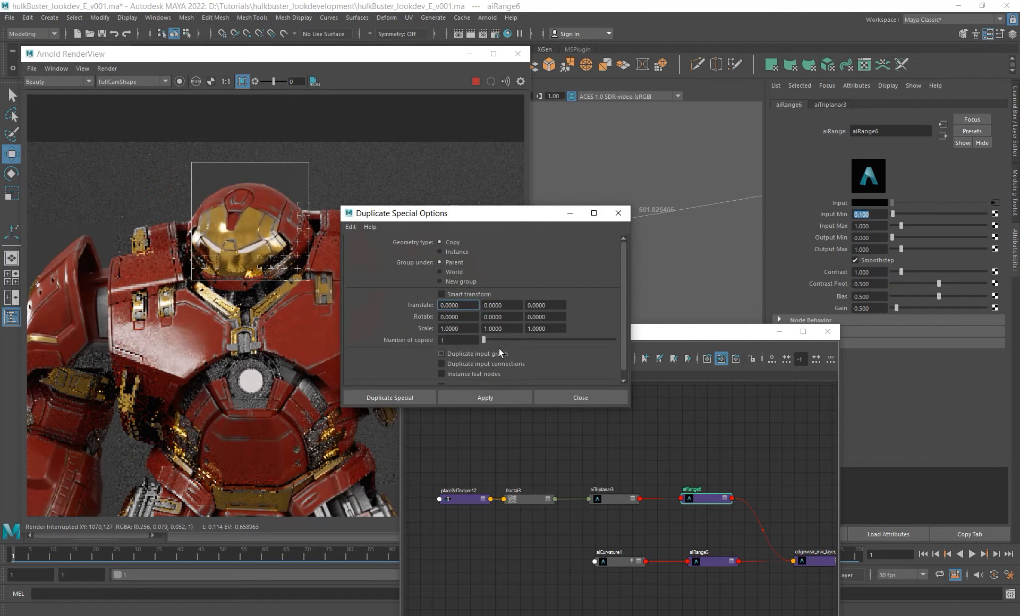
click(490, 355)
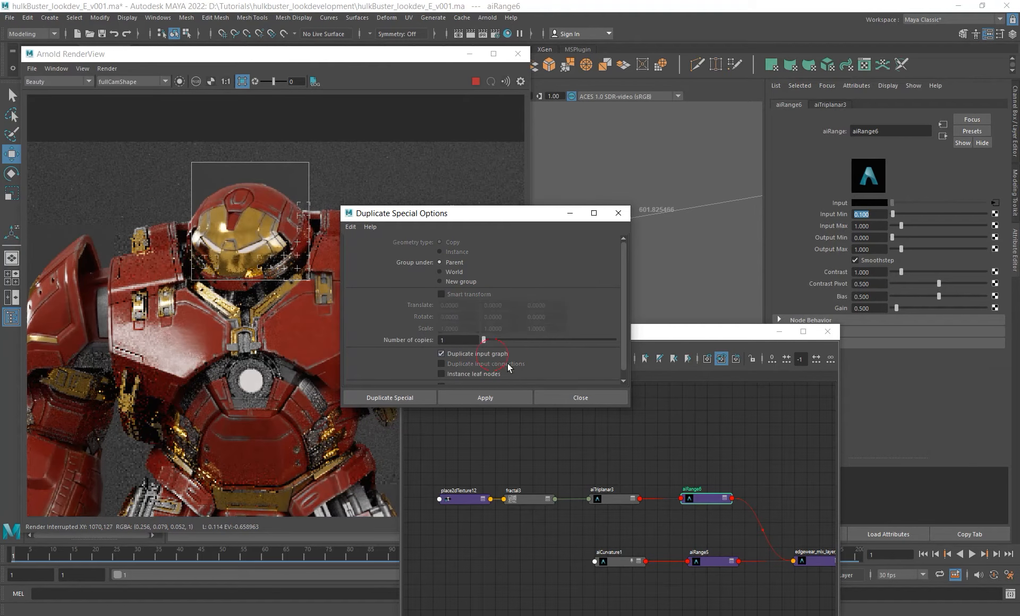
click(406, 398)
alt+middle_drag(596, 455, 549, 461)
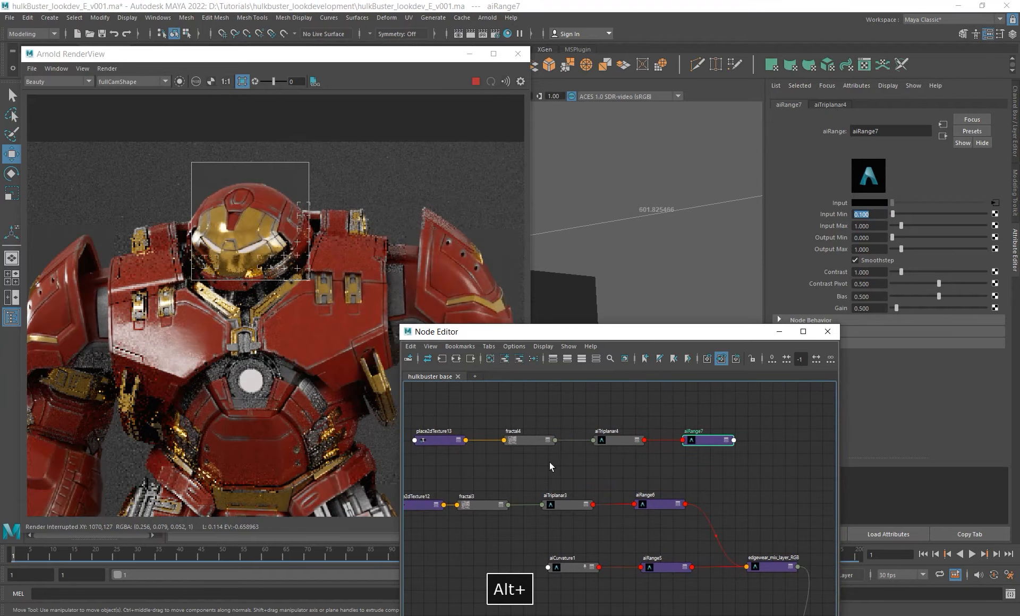
Try a scale of 0.1 on all three axes of the duplicated aiTriplanar4 node.
click(610, 440)
drag(724, 330, 676, 333)
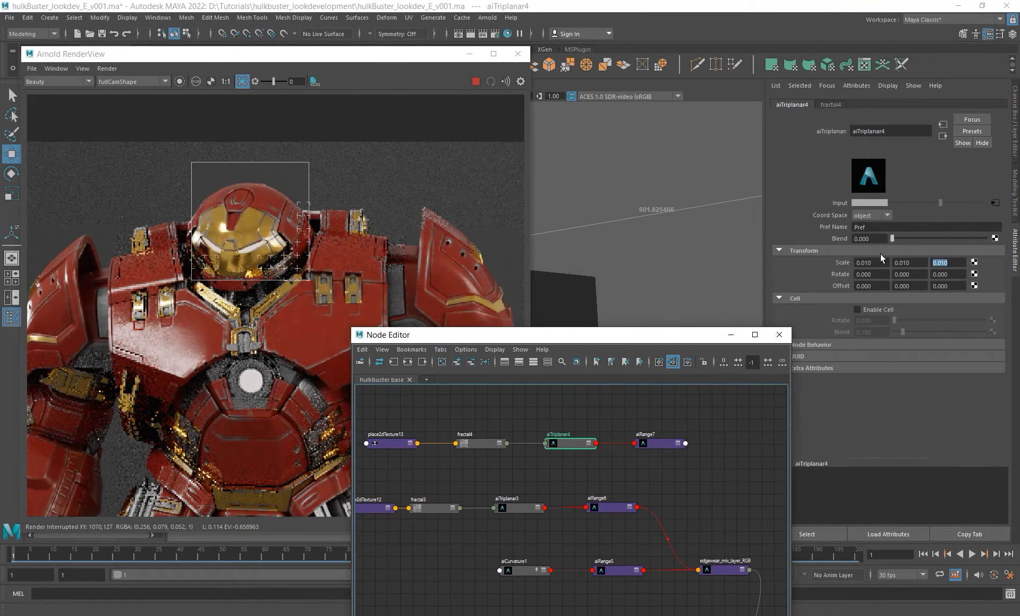
click(877, 261)
text(.1)
key(Tab)
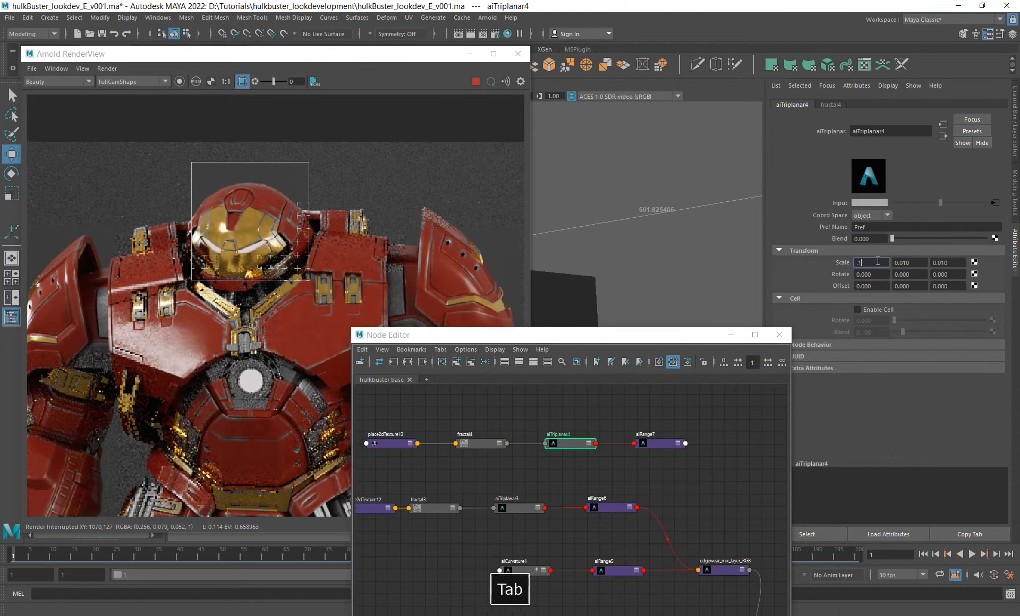
text(.1)
key(Tab)
text(.1)
key(Return)
Enable layer 3 of edgewear_mix_layer_RGB, feed it the aiRange7 output and set its operation to multiply.
alt+middle_drag(727, 458, 675, 615)
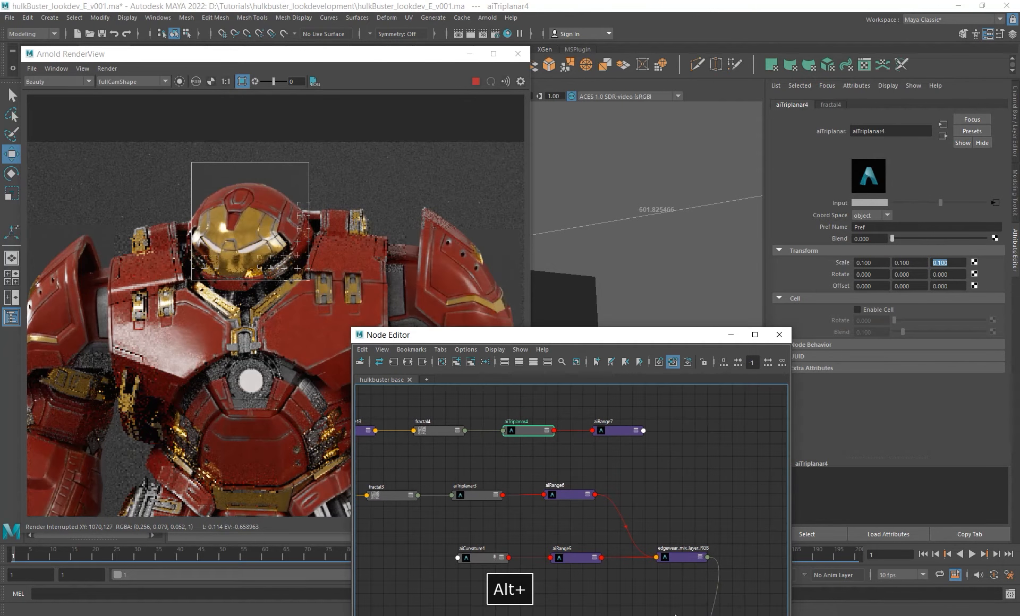
click(685, 559)
alt+middle_drag(683, 500, 645, 491)
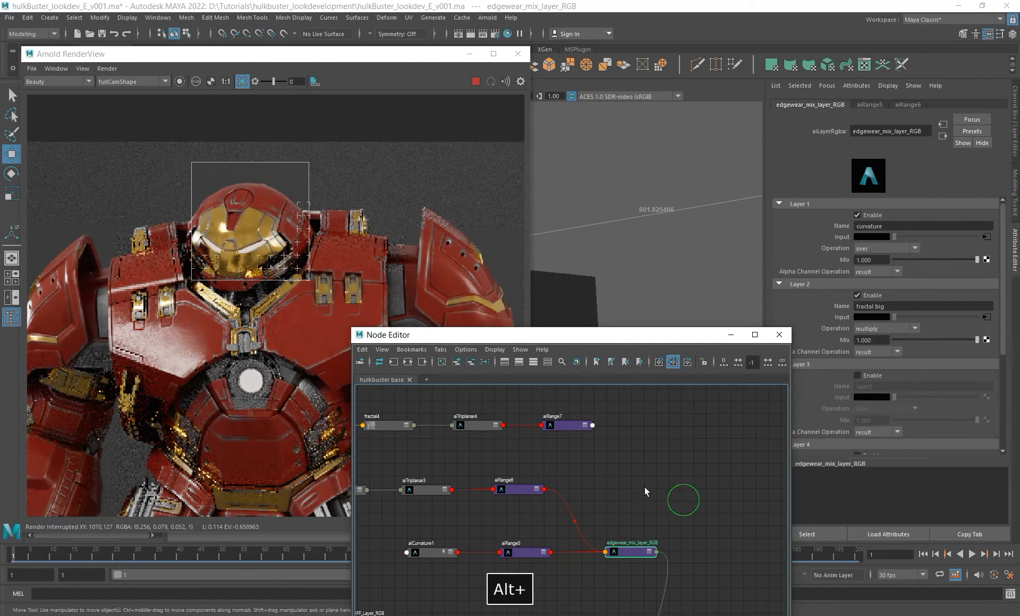
click(884, 378)
middle_drag(846, 398, 846, 398)
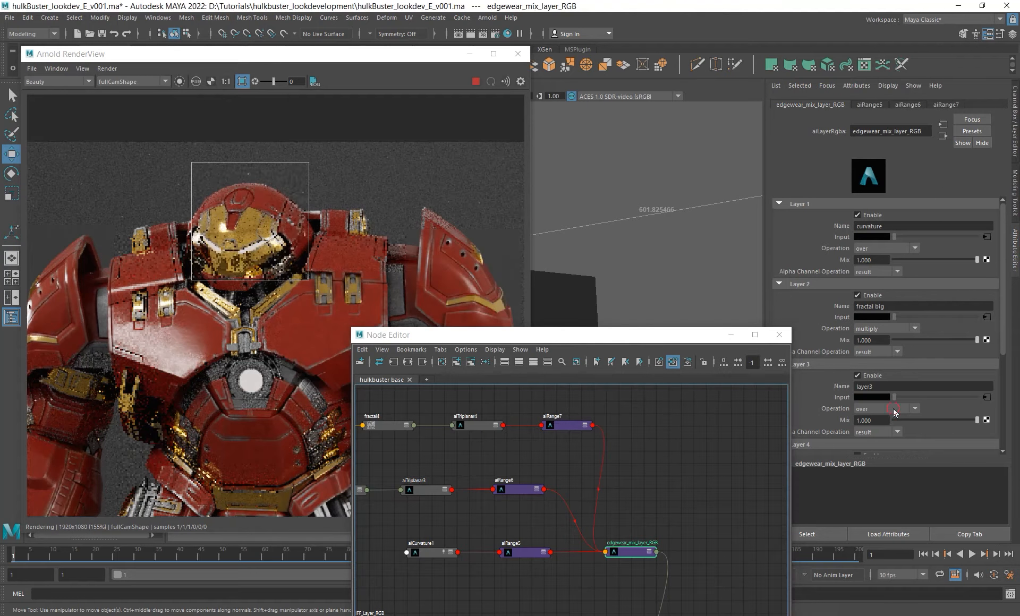
click(885, 408)
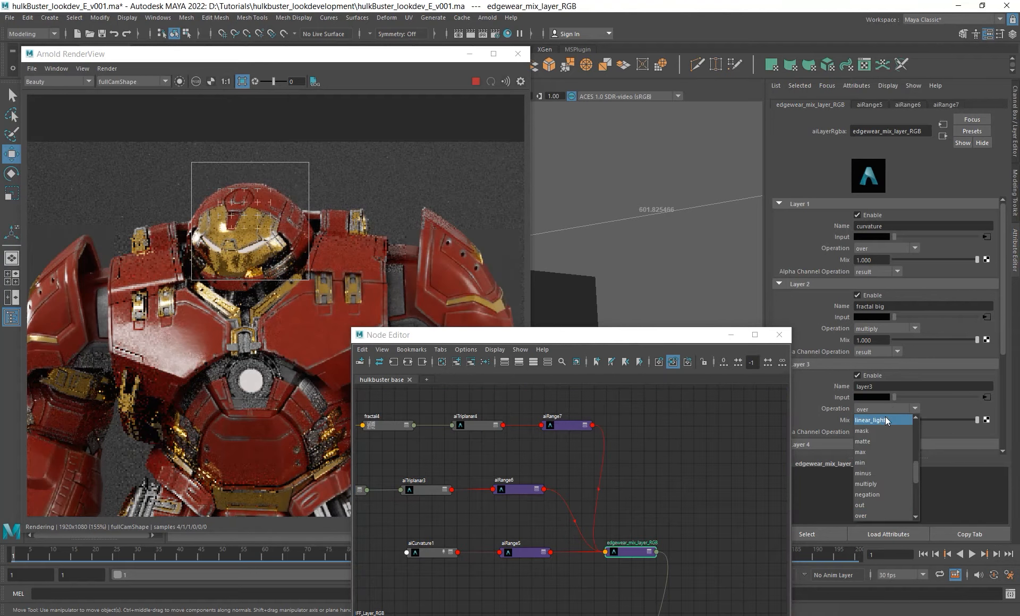
click(873, 485)
alt+middle_drag(570, 450, 592, 448)
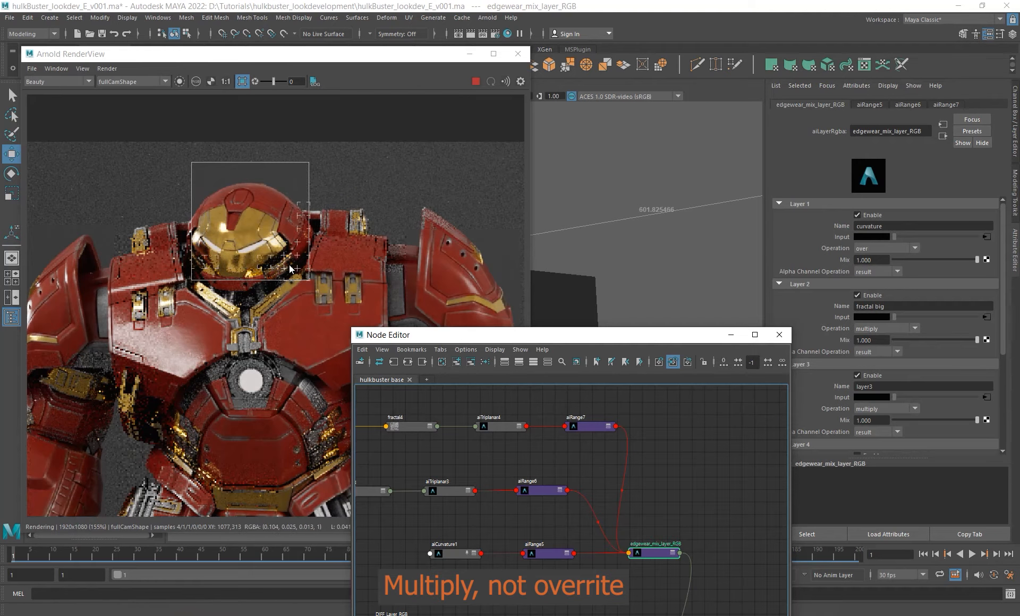
Isolate the aiRange7 output in the render and examine the duplicated fractal over the head and chest.
click(179, 82)
shift+drag(241, 199, 383, 392)
click(589, 428)
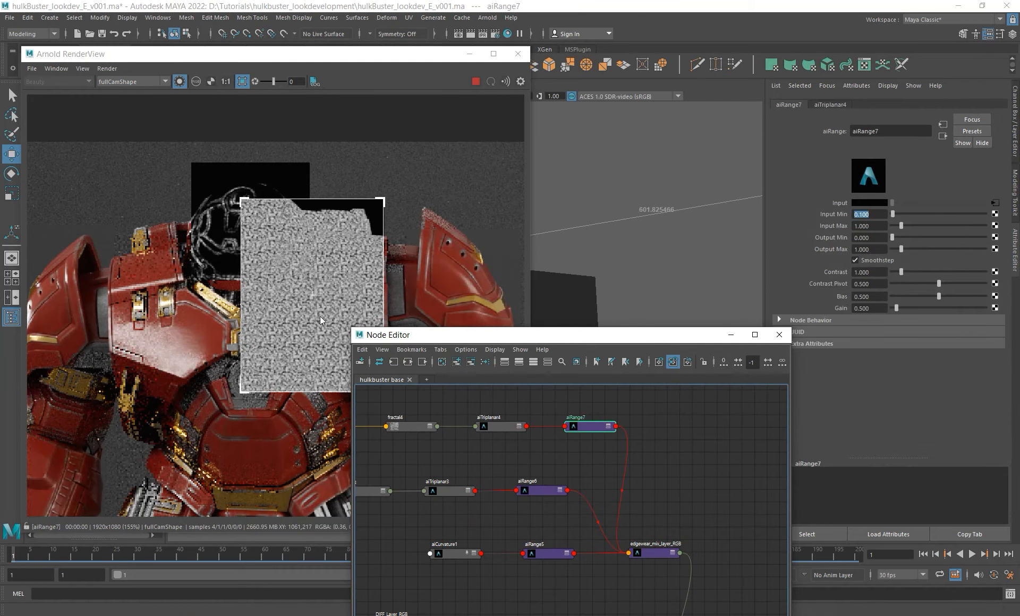
shift+drag(173, 182, 441, 472)
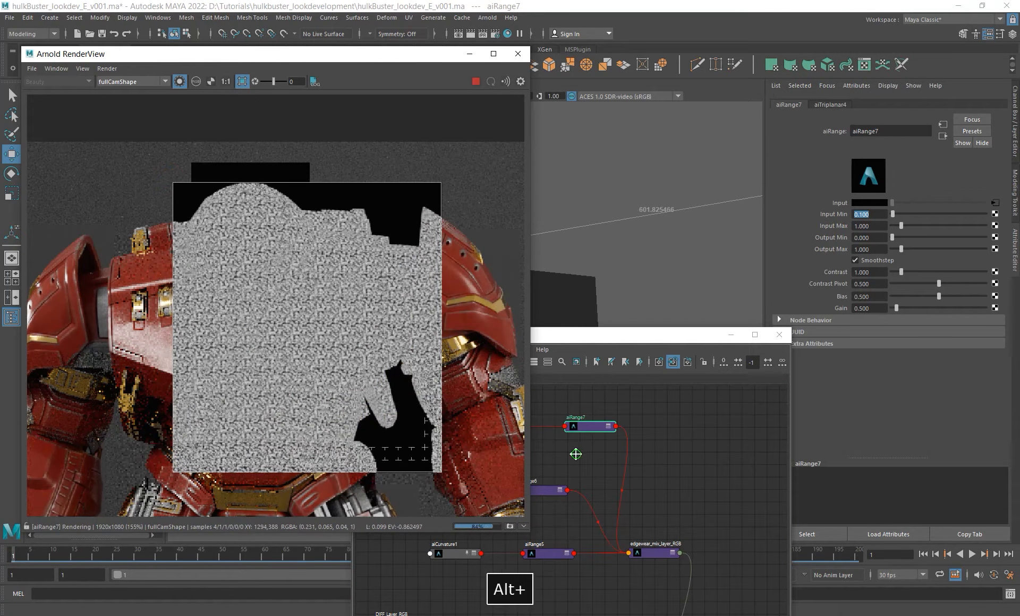
Set the aiTriplanar4 scale to 0.03 on all three axes.
alt+middle_drag(576, 454, 605, 477)
click(533, 453)
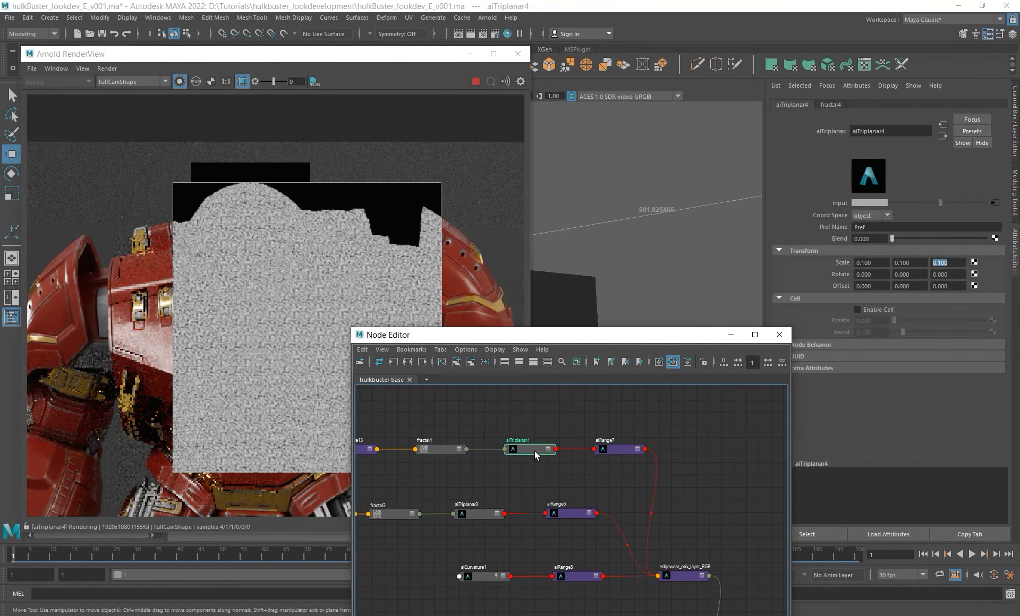
click(882, 263)
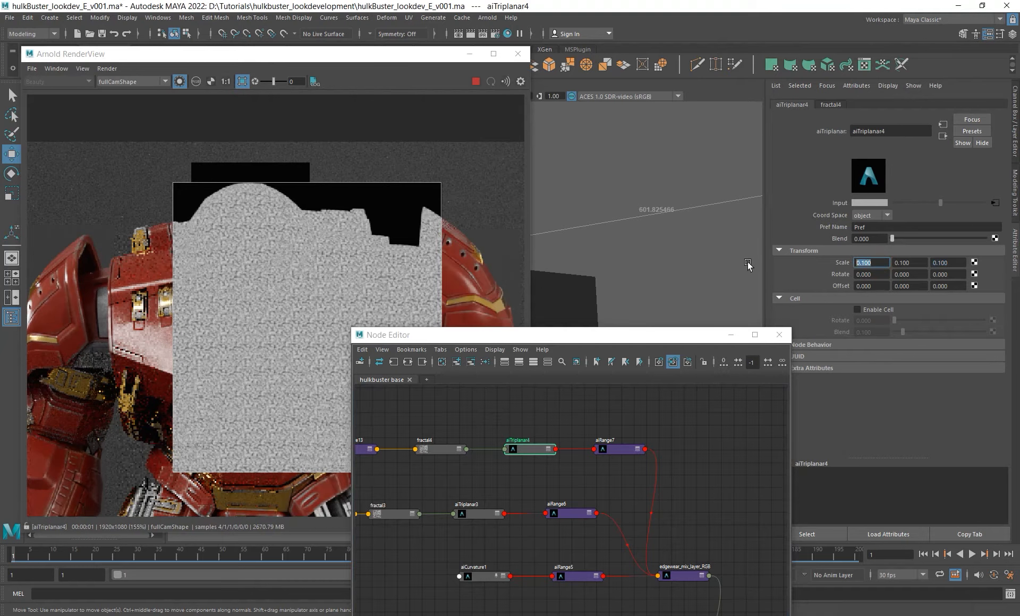
text(.03)
key(Tab)
text(.03)
key(Tab)
text(.03)
key(Return)
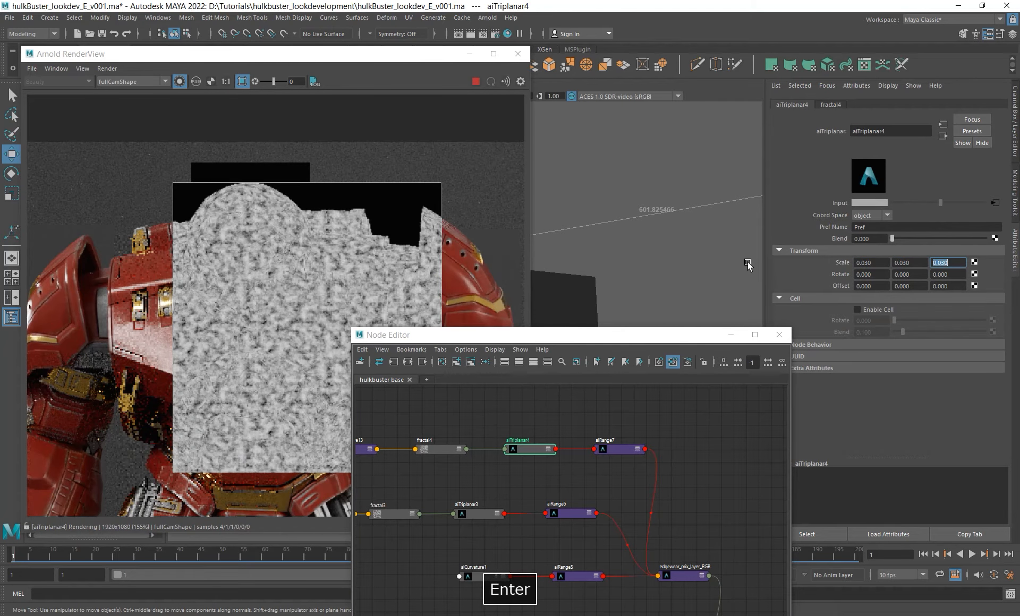
Isolate edgewear_mix_layer_RGB in the render and compare the mask with layer 3 off and on.
click(685, 576)
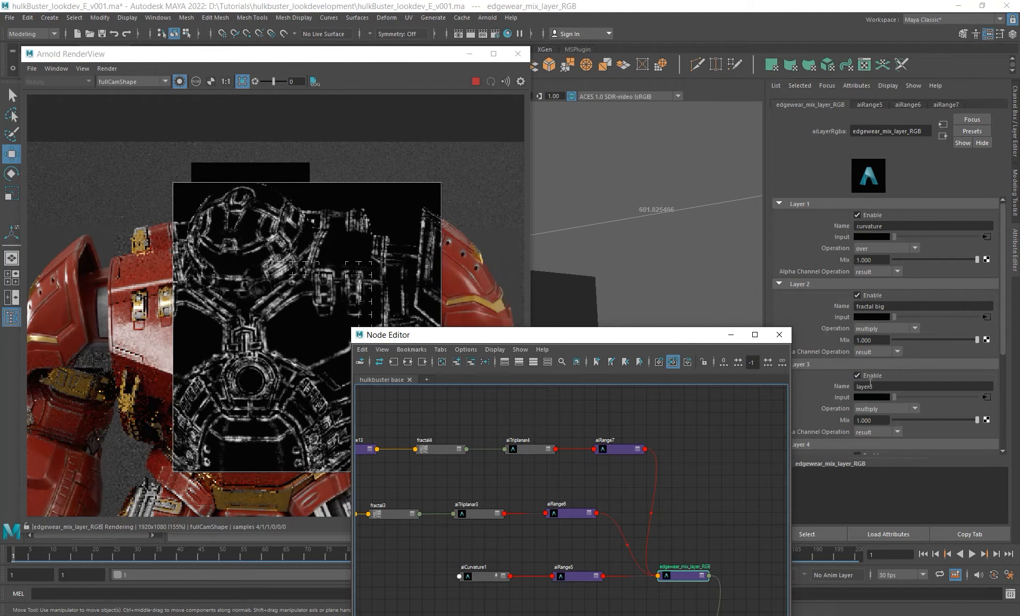
click(866, 376)
click(865, 376)
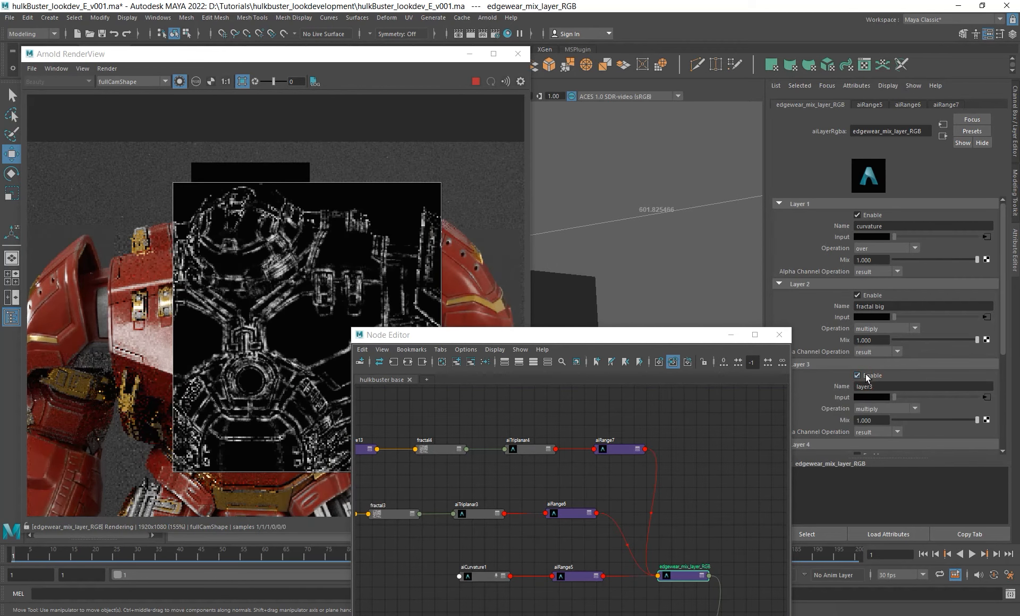
click(866, 376)
click(866, 376)
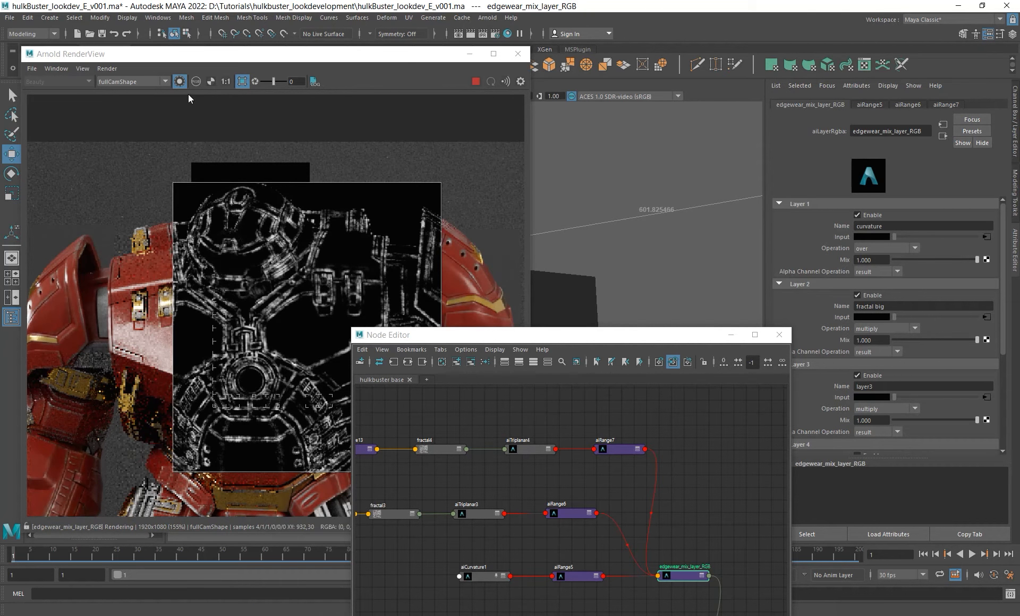
Return to the full shaded render and inspect the edge wear in a region over the chest plate.
click(179, 81)
shift+drag(252, 280, 402, 385)
scroll(347, 351, up, 3)
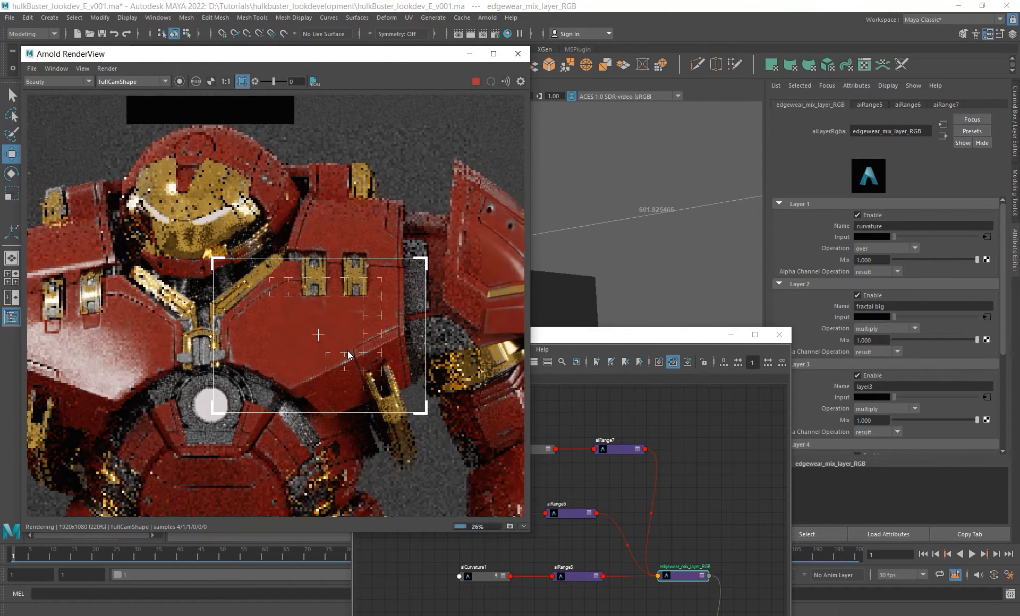
scroll(347, 351, up, 2)
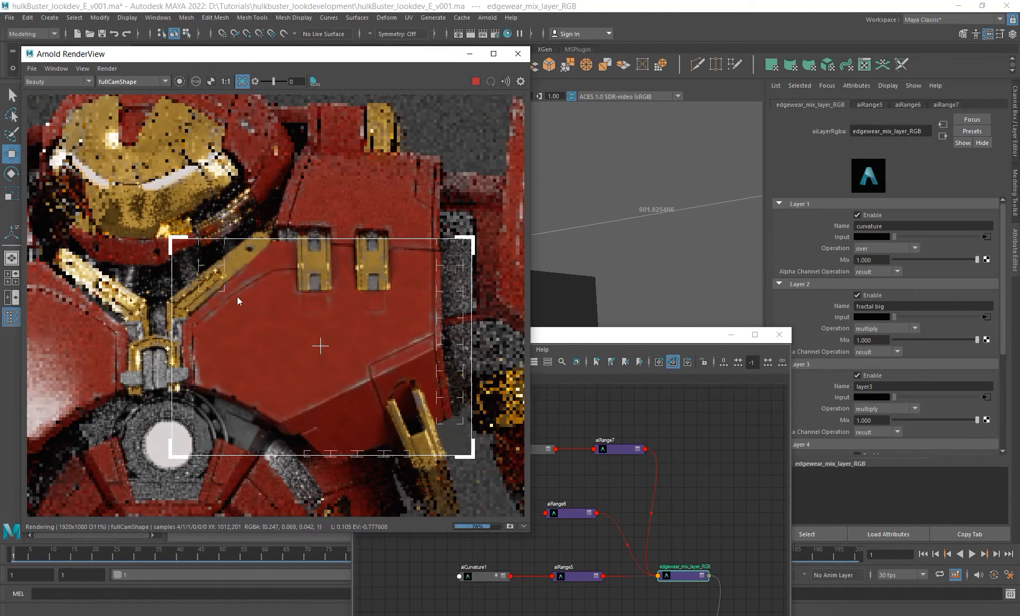
scroll(349, 366, down, 1)
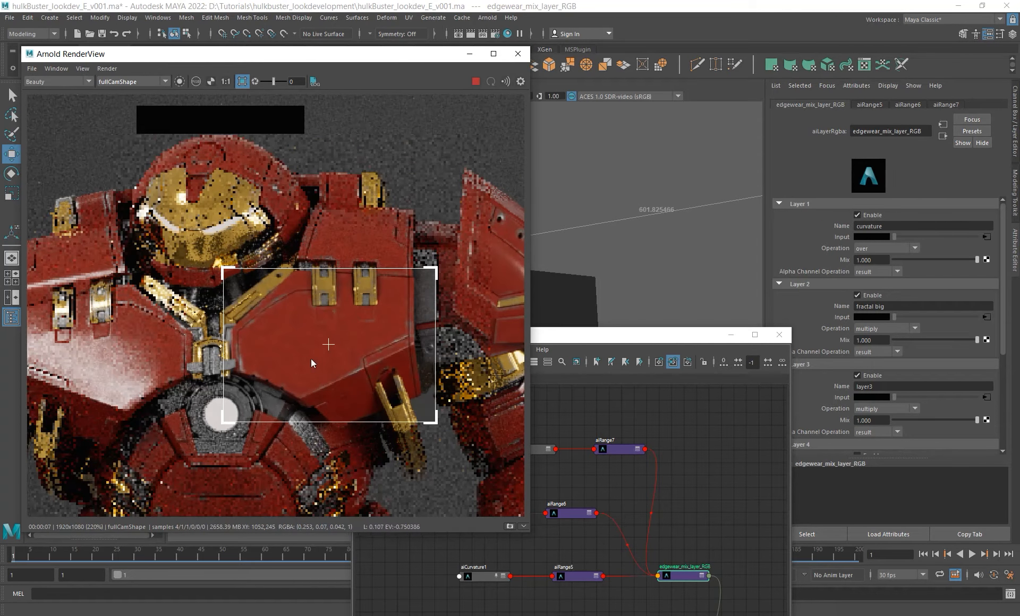
scroll(280, 326, down, 1)
shift+drag(196, 257, 557, 345)
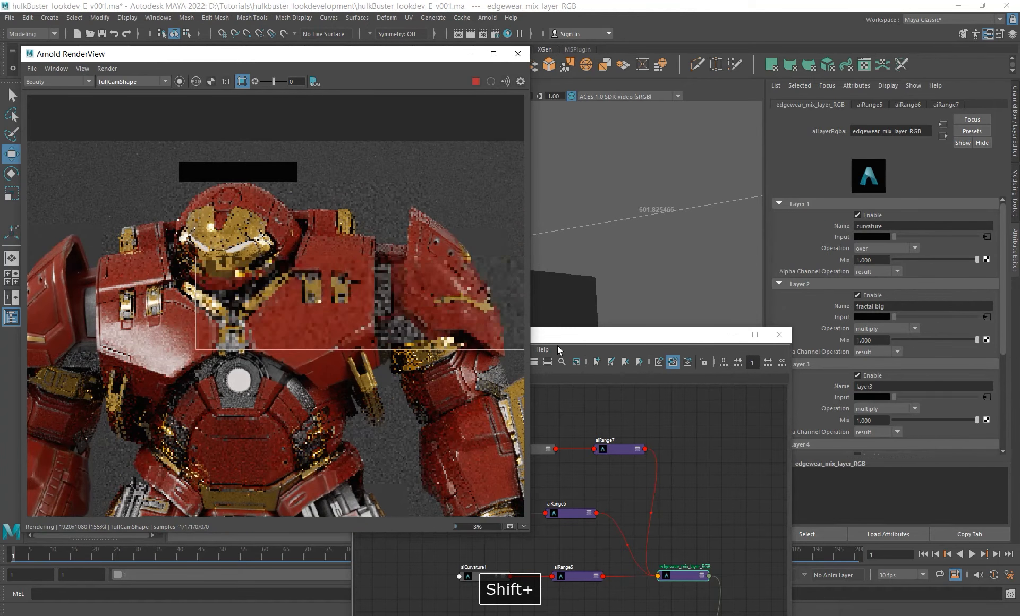
shift+drag(248, 245, 382, 392)
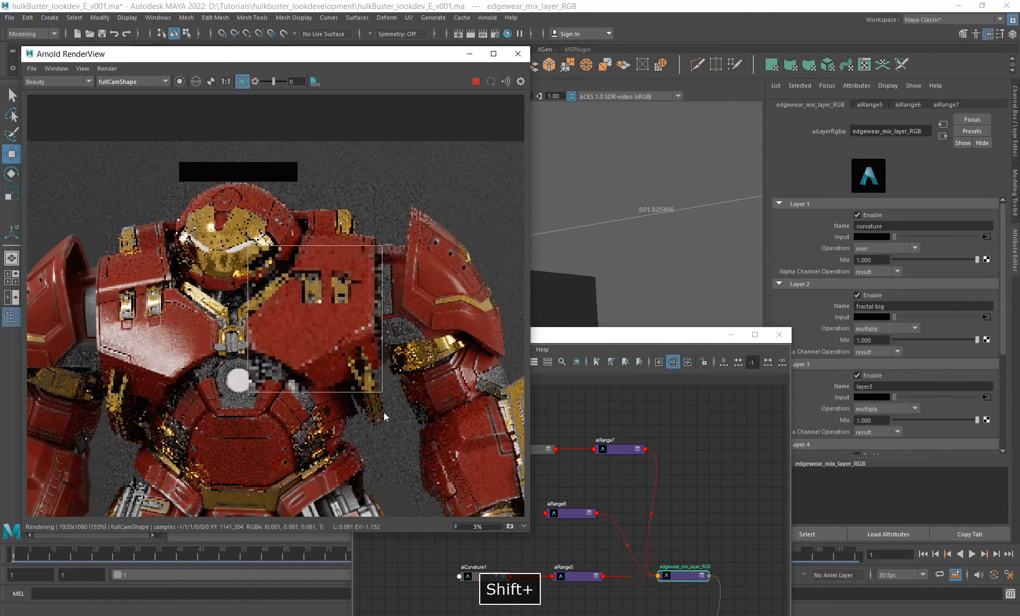
Lower the layer 3 mix of edgewear_mix_layer_RGB to 0.487.
click(614, 449)
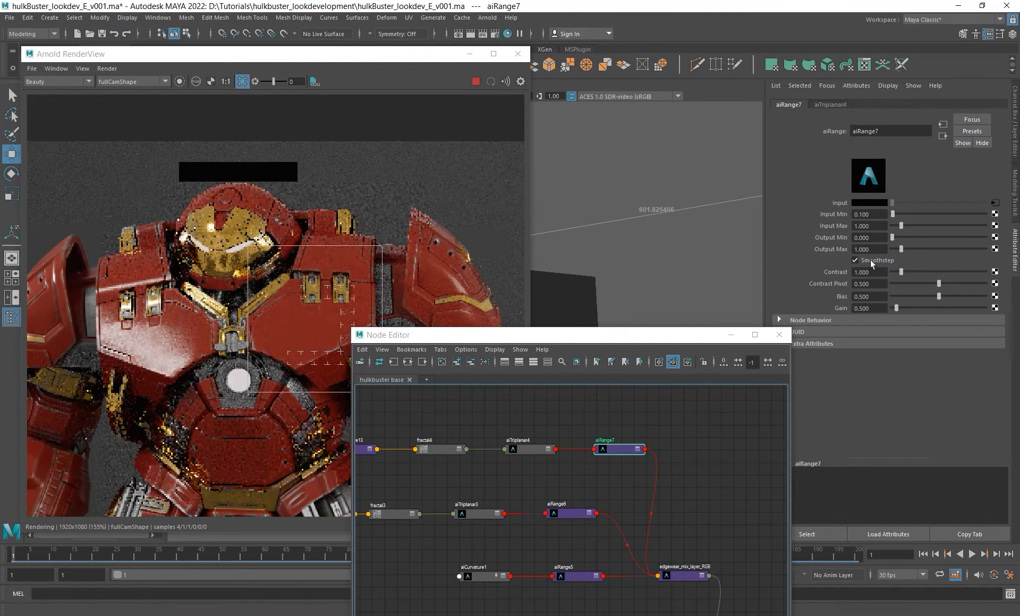
alt+middle_drag(632, 498, 599, 479)
click(645, 556)
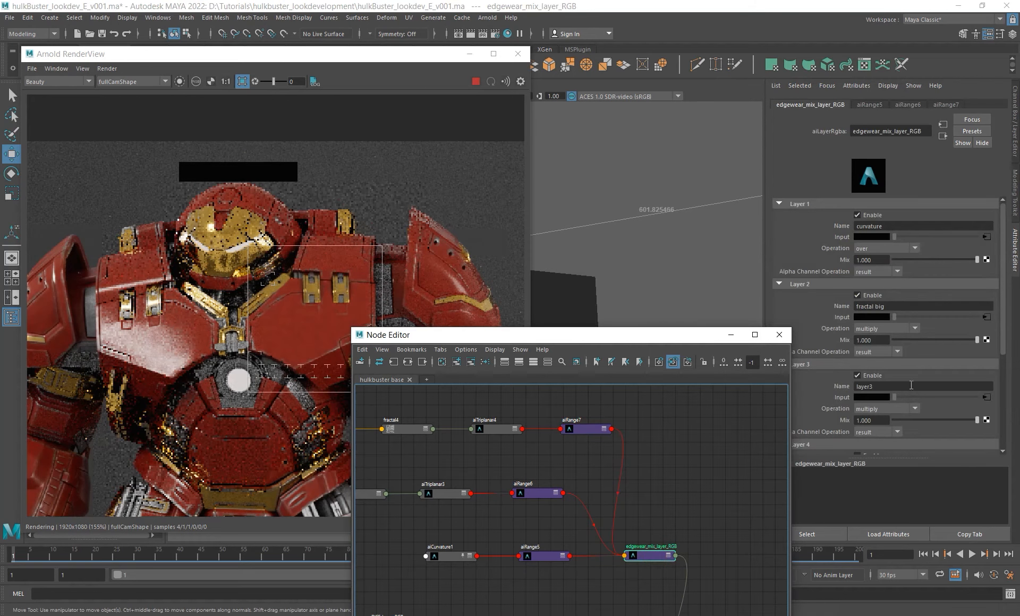
drag(951, 418, 863, 425)
drag(894, 425, 933, 425)
Render a region over the chest plate and store a snapshot of the result.
alt+middle_drag(265, 299, 278, 303)
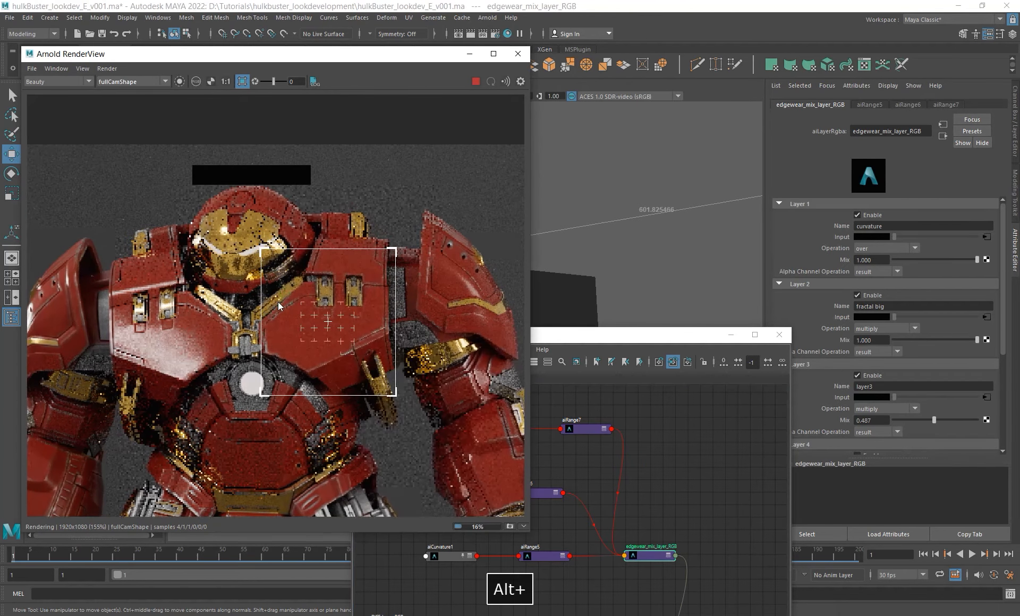
shift+drag(193, 219, 418, 398)
scroll(365, 365, up, 2)
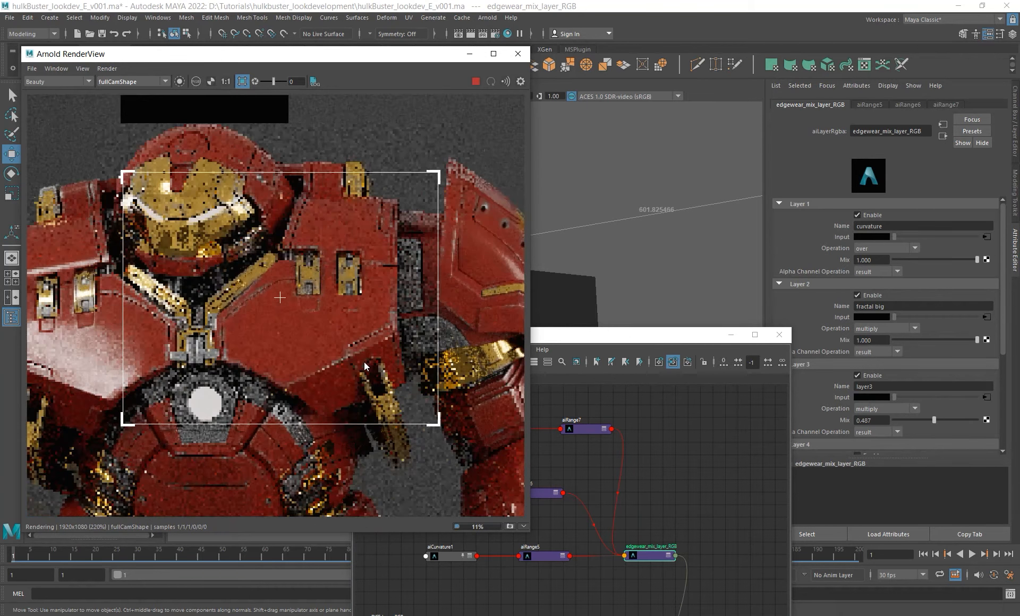
shift+drag(192, 246, 425, 426)
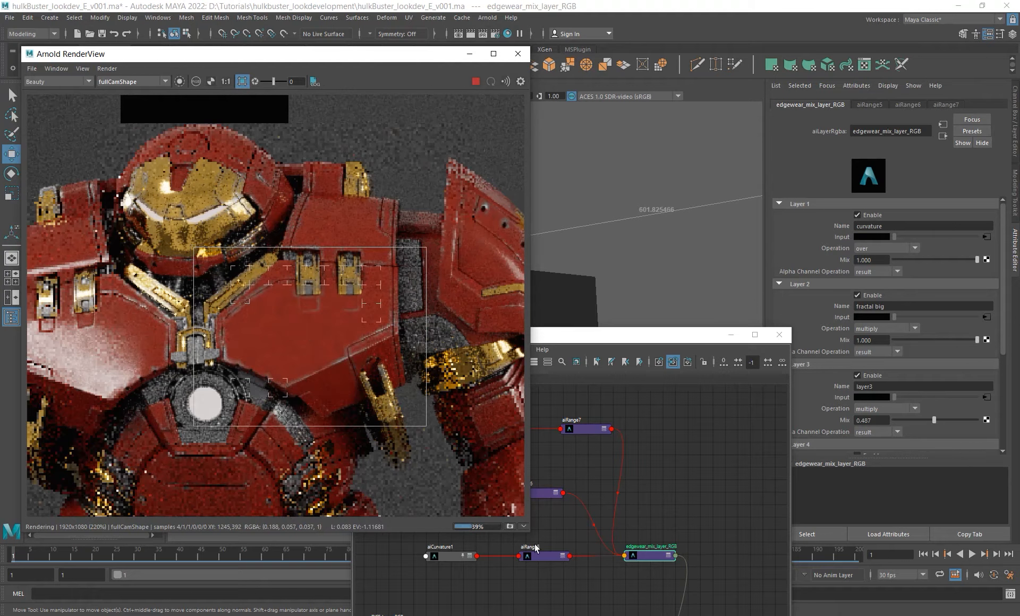
click(510, 526)
drag(223, 398, 212, 446)
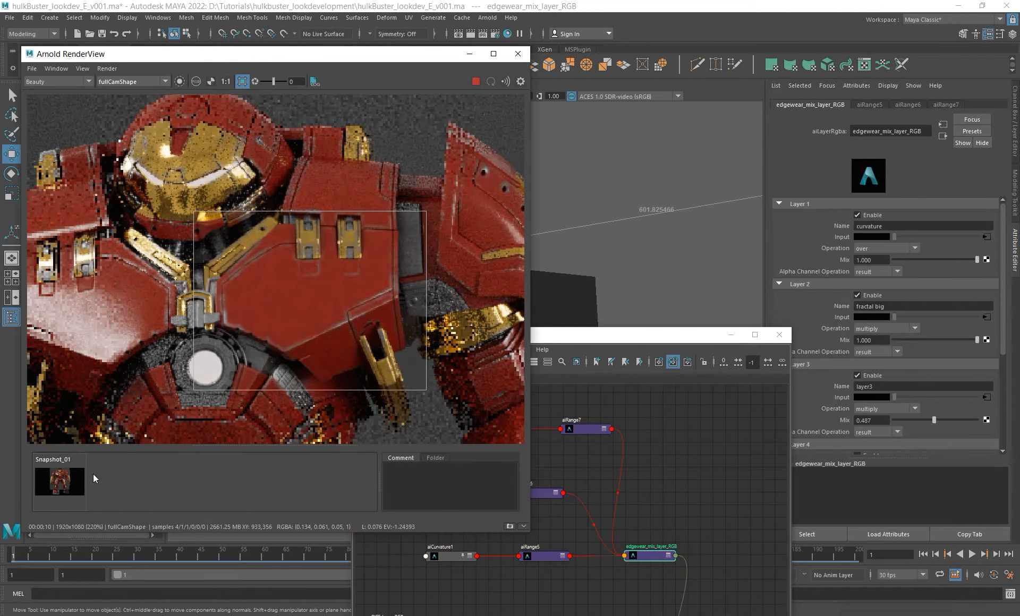
Disable layer 3 of edgewear_mix_layer_RGB and compare the chest plate render with Snapshot_01 repeatedly.
alt+middle_drag(382, 358, 368, 364)
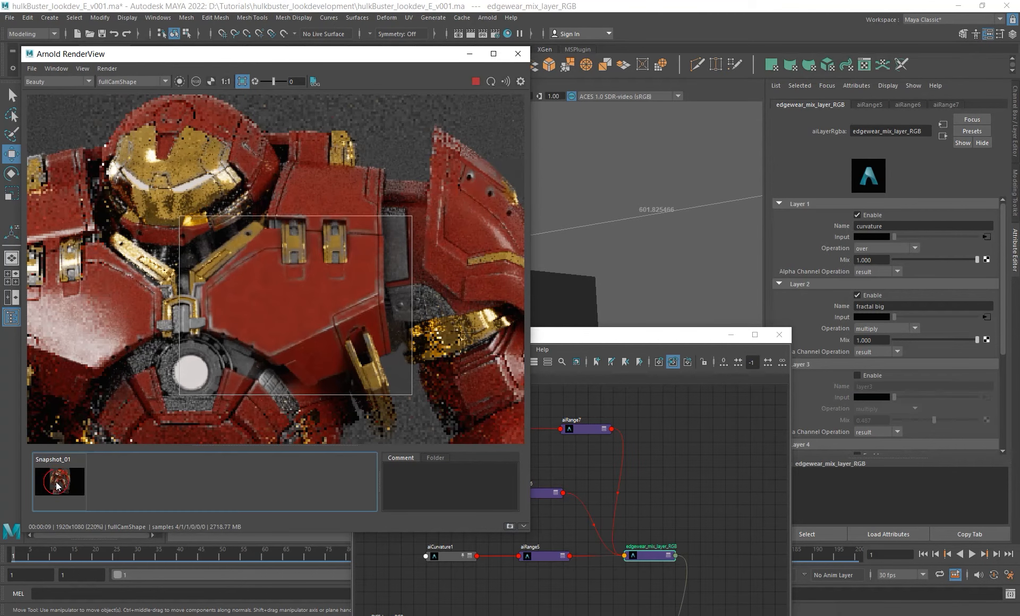
click(56, 486)
click(55, 484)
click(55, 485)
click(57, 486)
click(57, 486)
click(56, 485)
click(57, 485)
click(56, 486)
click(57, 486)
click(57, 486)
click(57, 486)
click(56, 486)
click(57, 486)
click(57, 485)
click(57, 486)
click(57, 486)
click(57, 485)
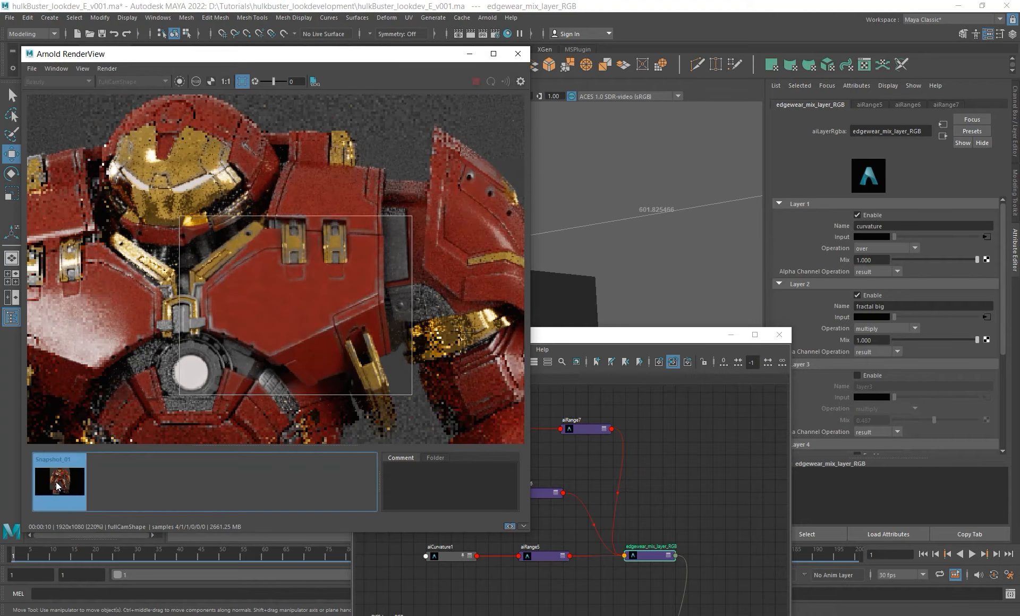
click(57, 486)
Inspect the chest plate edge wear with layer 3 off and store a second render snapshot.
scroll(289, 319, down, 1)
middle_drag(289, 320, 309, 301)
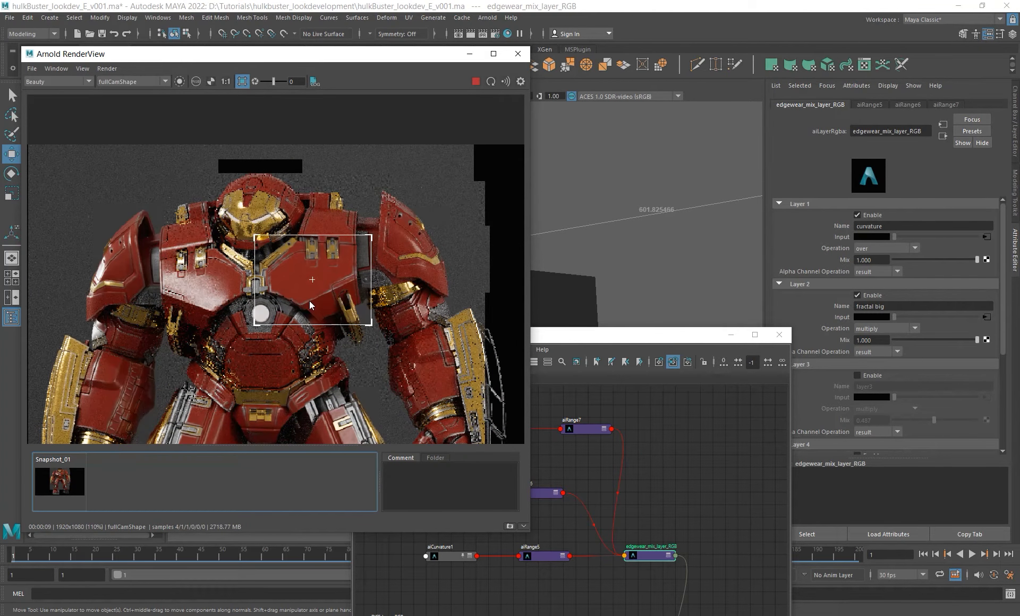
drag(309, 300, 288, 285)
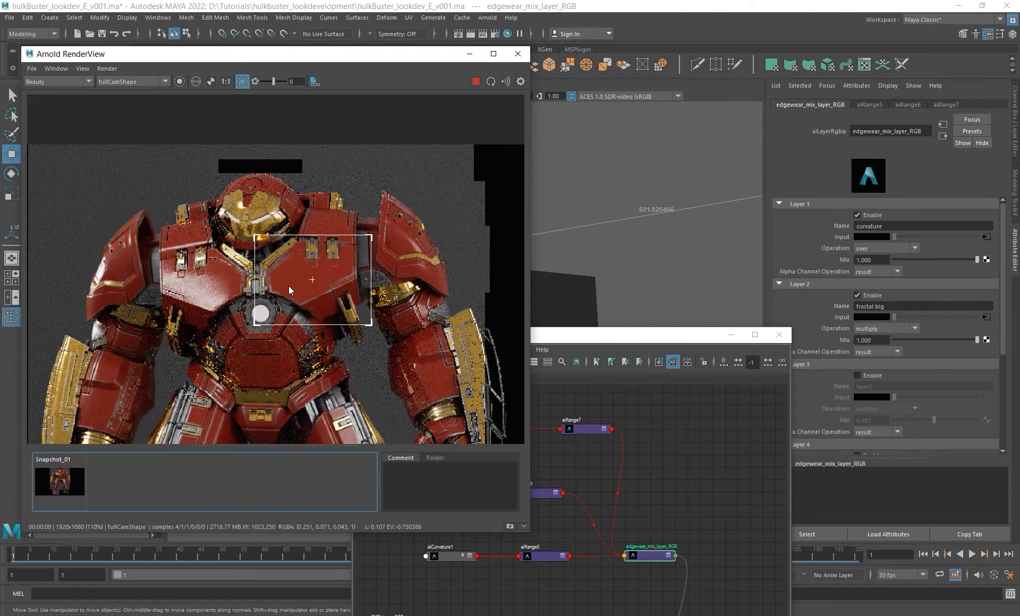
scroll(314, 275, up, 3)
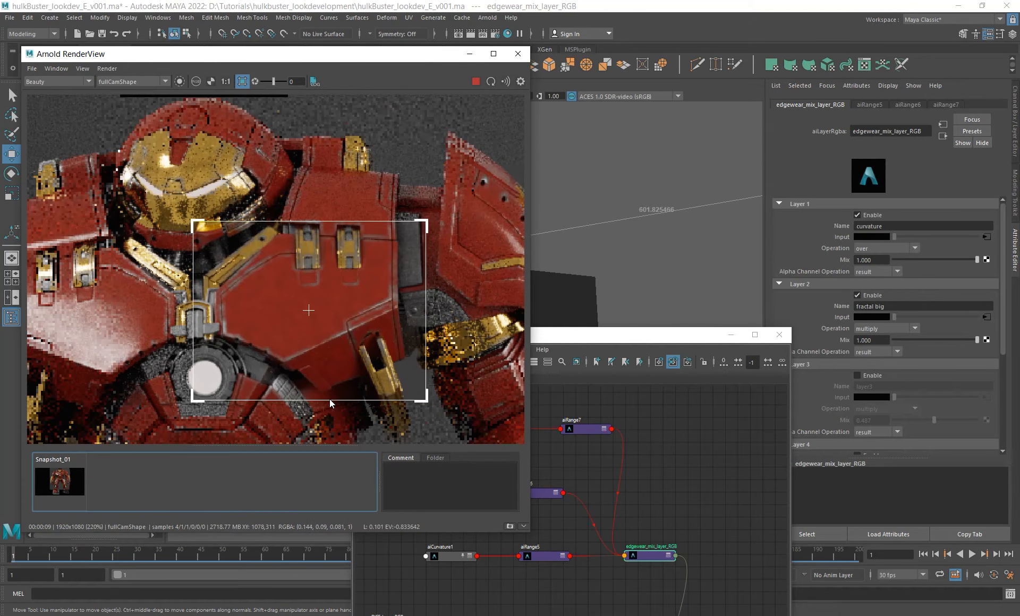
alt+middle_drag(363, 305, 369, 272)
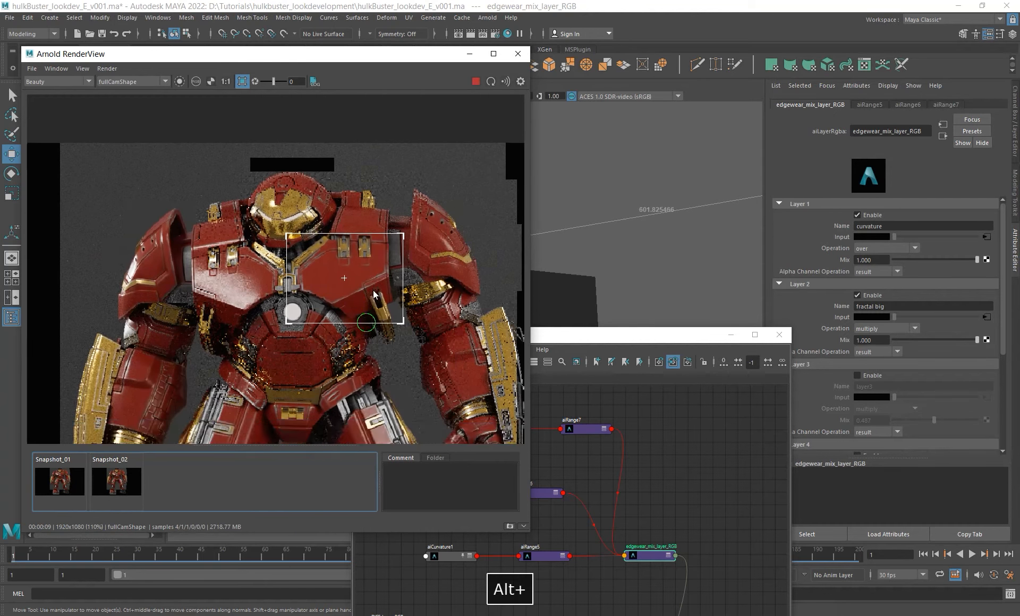
Render a region around the whole figure and inspect the edge wear on the waist and thigh armor.
scroll(368, 273, down, 5)
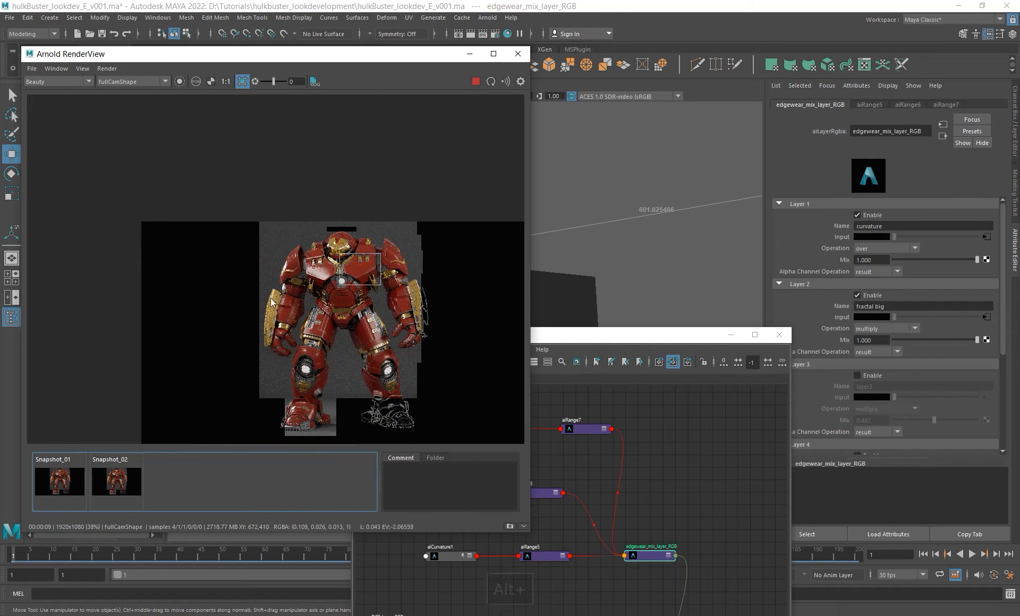
drag(252, 214, 455, 442)
scroll(371, 372, up, 5)
alt+middle_drag(377, 372, 375, 273)
scroll(263, 391, up, 4)
scroll(288, 185, up, 3)
alt+middle_drag(285, 106, 292, 251)
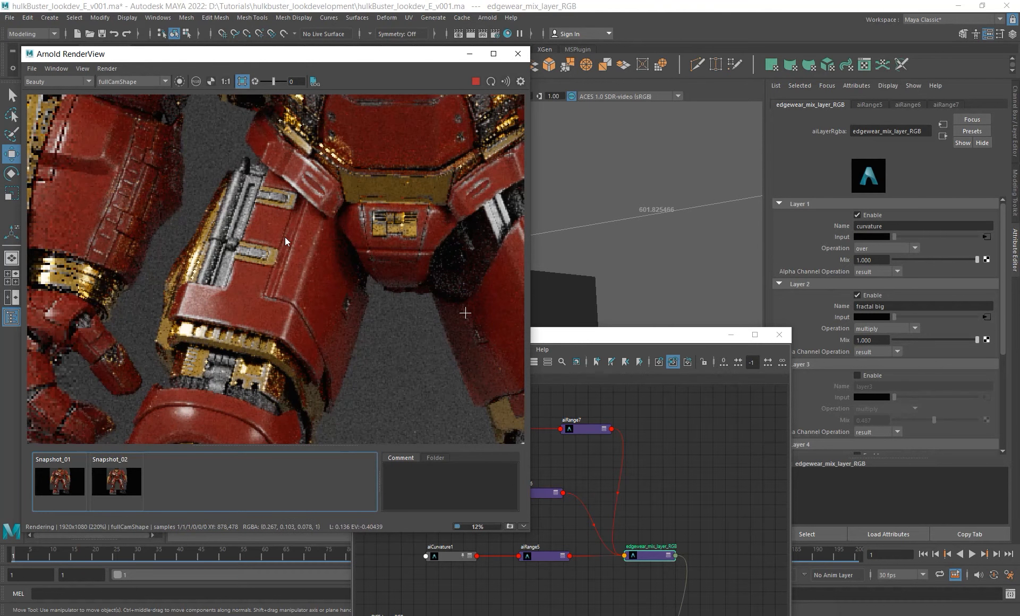
Open the aiCurvature1 attributes and review the available curvature output types.
alt+middle_drag(639, 460, 626, 418)
alt+right_drag(655, 467, 640, 584)
alt+middle_drag(653, 600, 577, 597)
click(570, 482)
scroll(450, 509, up, 4)
click(448, 511)
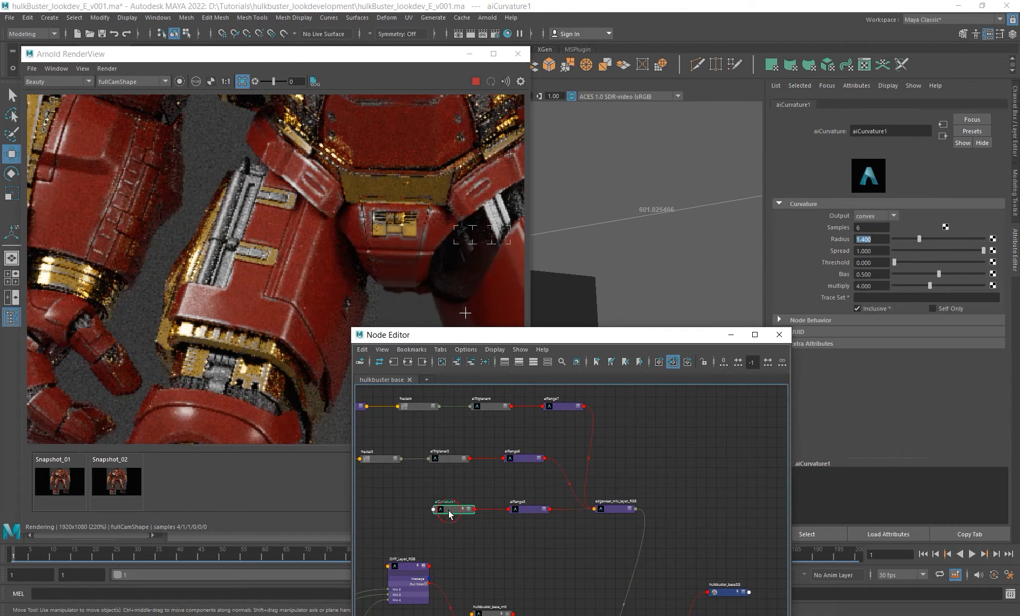
click(878, 216)
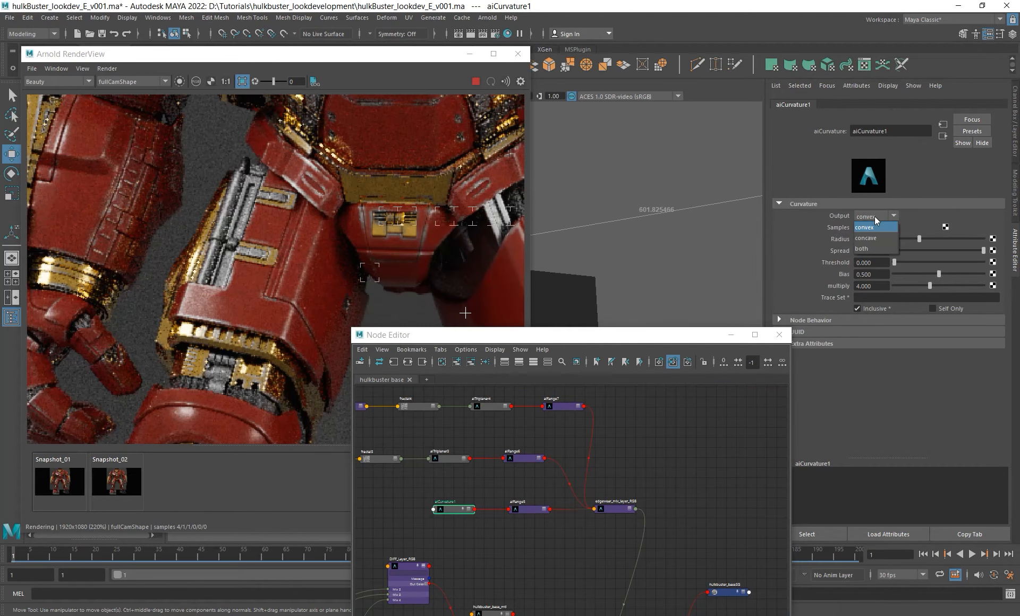
click(935, 221)
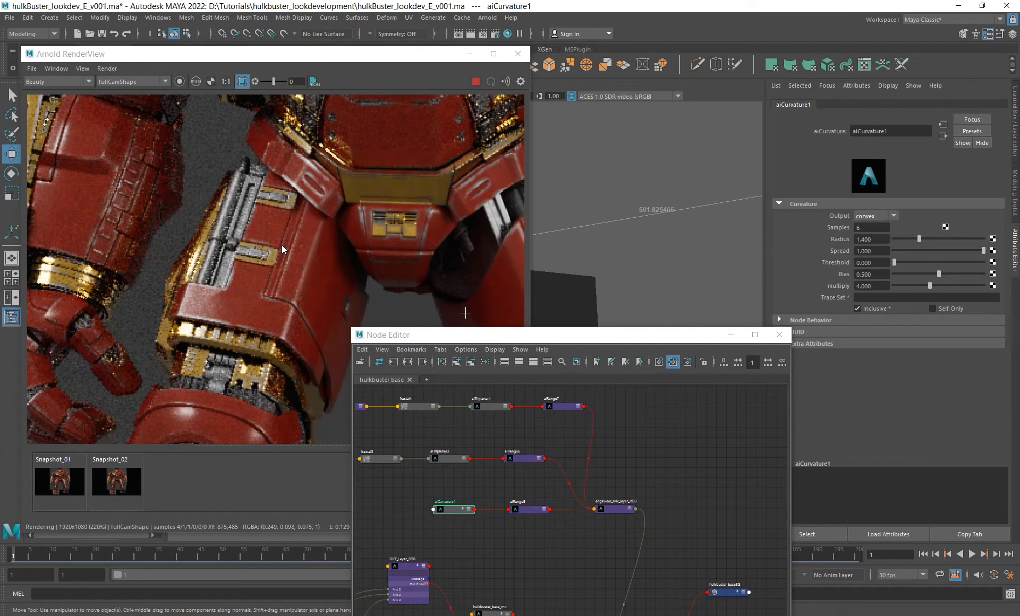
Inspect the edge wear across the legs and torso and restrict the render region to the chest plate beside the reactor.
scroll(345, 251, down, 1)
alt+middle_drag(345, 251, 309, 239)
scroll(367, 236, up, 1)
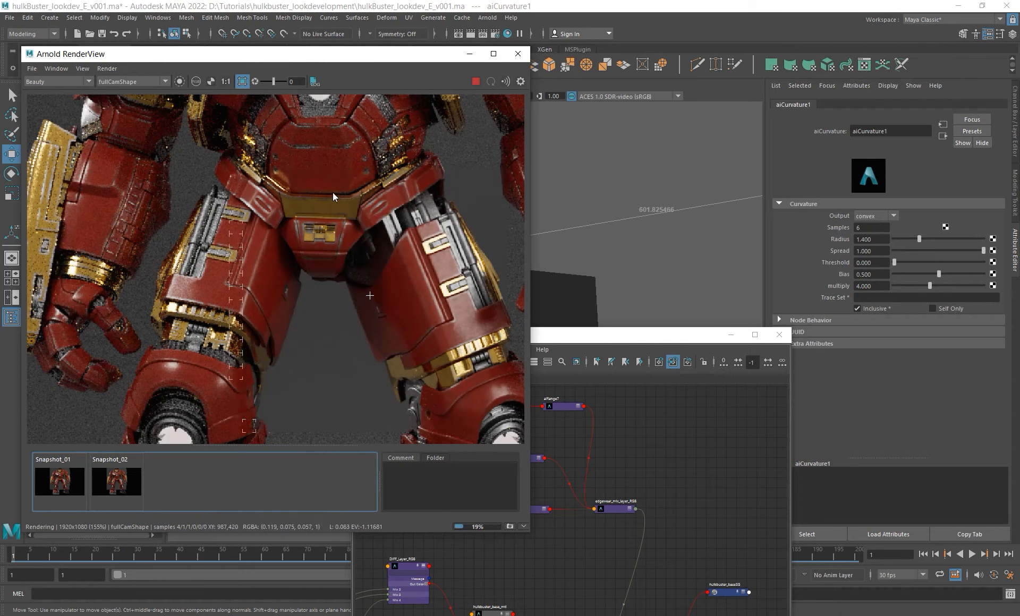
alt+middle_drag(333, 192, 320, 296)
scroll(372, 161, down, 1)
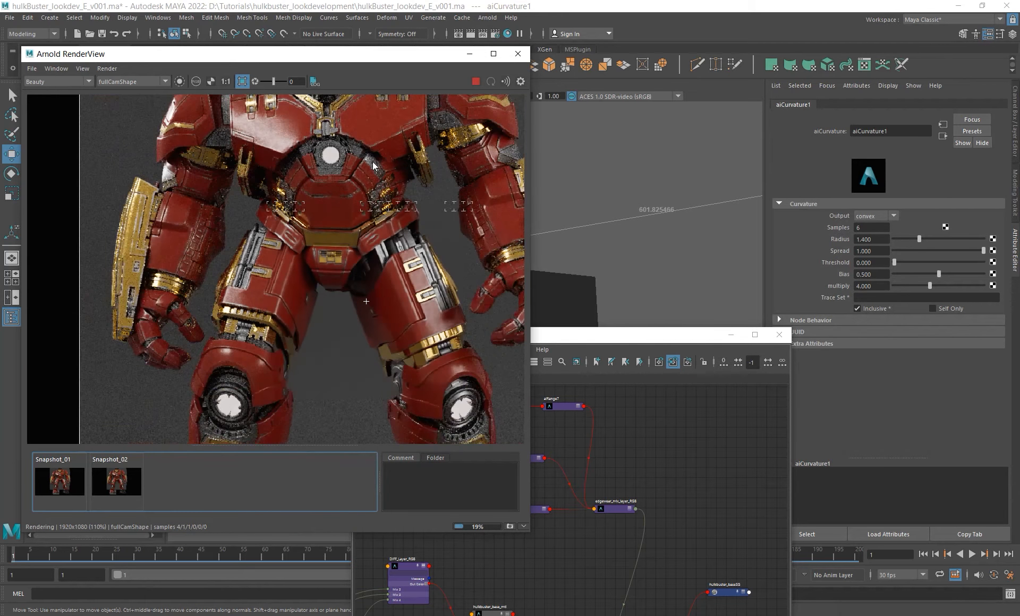
alt+middle_drag(325, 126, 320, 197)
scroll(395, 209, up, 2)
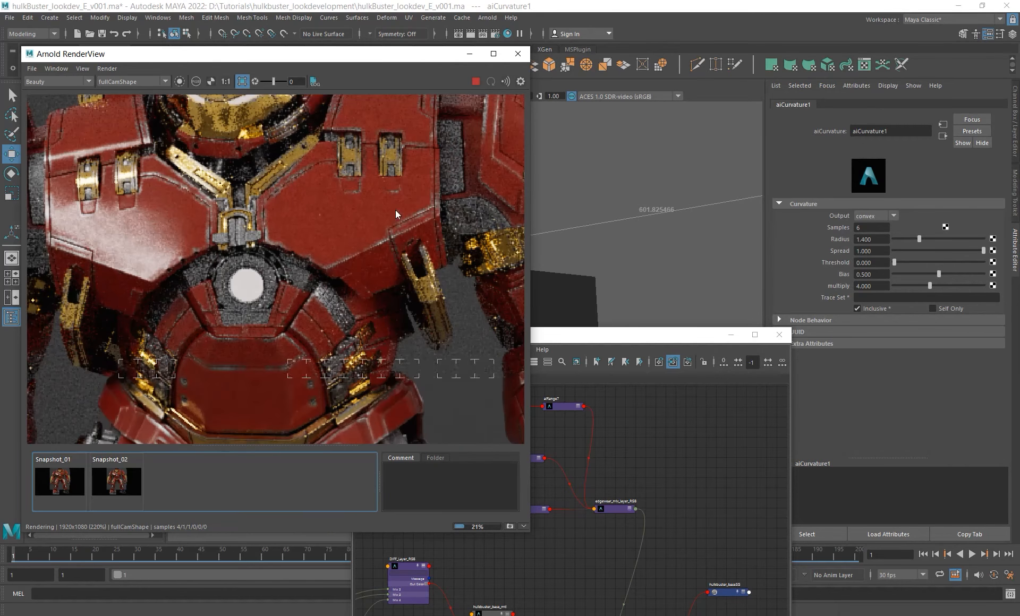
shift+drag(300, 186, 468, 308)
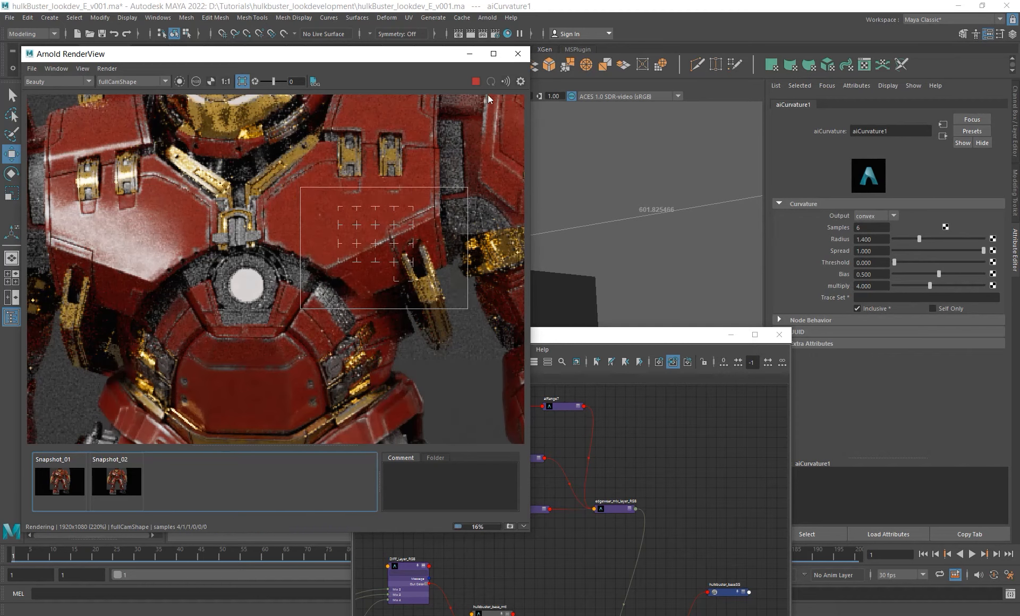
Select the edgewear_mtl shader node and move the Node Editor clear of its attributes.
alt+middle_drag(643, 464, 643, 373)
alt+right_drag(703, 494, 619, 482)
alt+middle_drag(641, 493, 565, 387)
alt+right_drag(569, 478, 680, 563)
alt+middle_drag(632, 538, 627, 436)
drag(455, 503, 508, 524)
alt+middle_drag(596, 503, 574, 490)
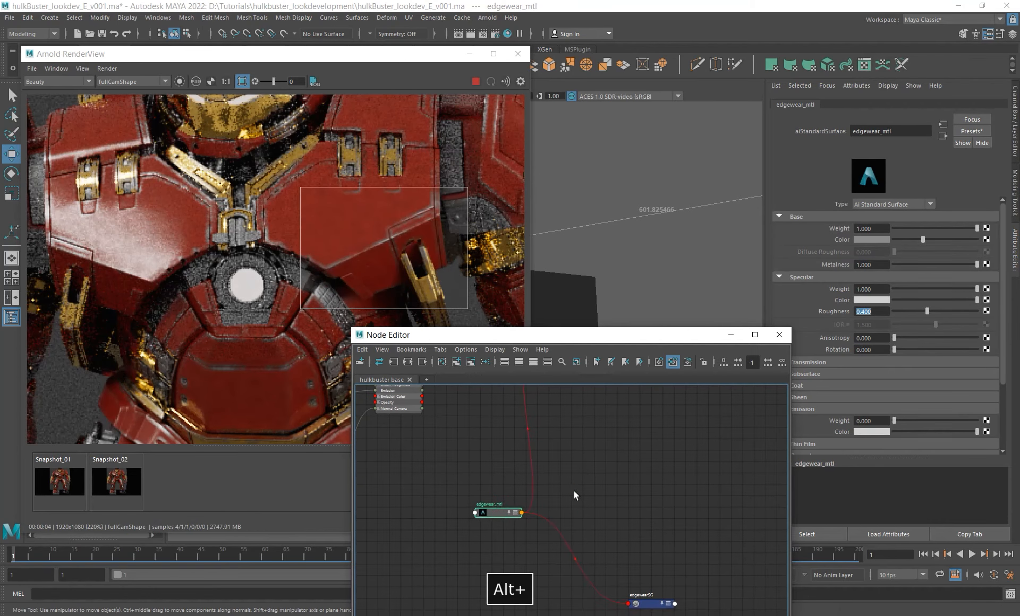
drag(668, 340, 617, 285)
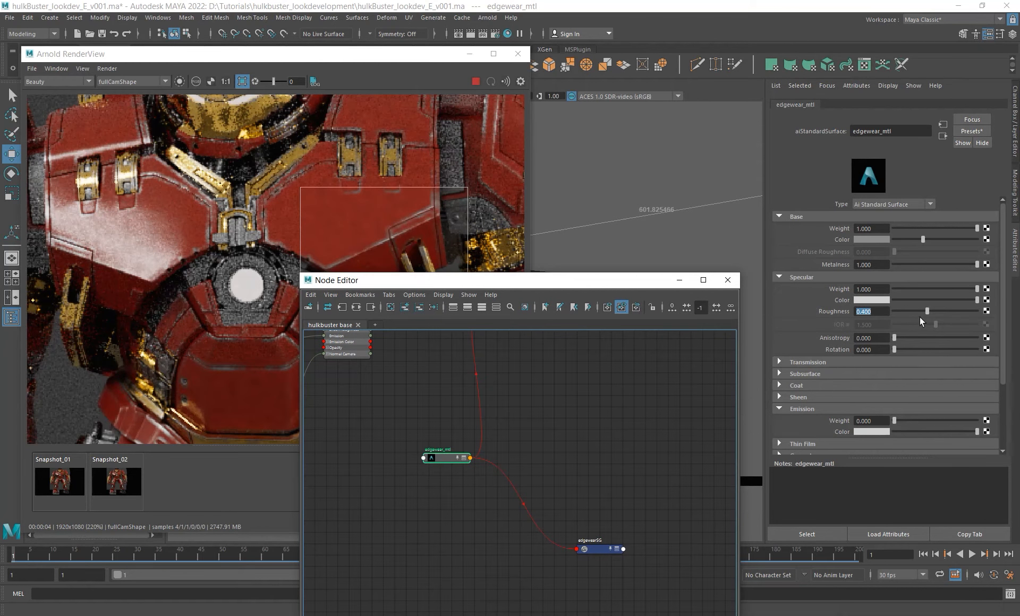
Review the layers of MTL_LayerRGB that feed the metalness of hulkbuster_base_mtl.
alt+middle_drag(444, 403, 563, 492)
alt+right_drag(555, 485, 467, 457)
mouse_move(453, 396)
alt+middle_down()
mouse_move(468, 448)
mouse_move(465, 402)
alt+middle_up()
alt+right_drag(447, 446, 536, 493)
alt+middle_drag(471, 406, 434, 560)
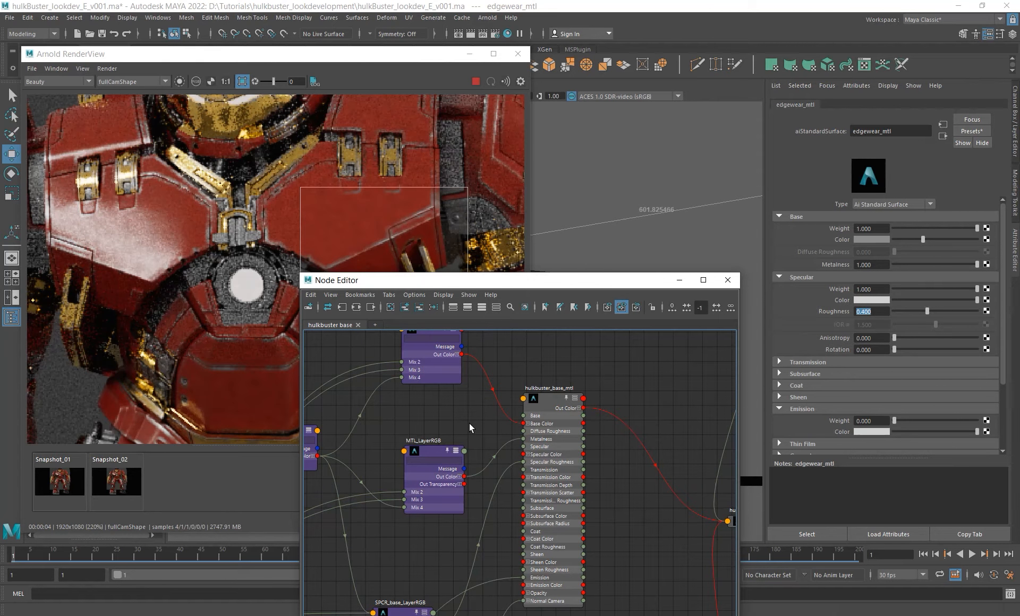
scroll(479, 443, down, 2)
click(447, 475)
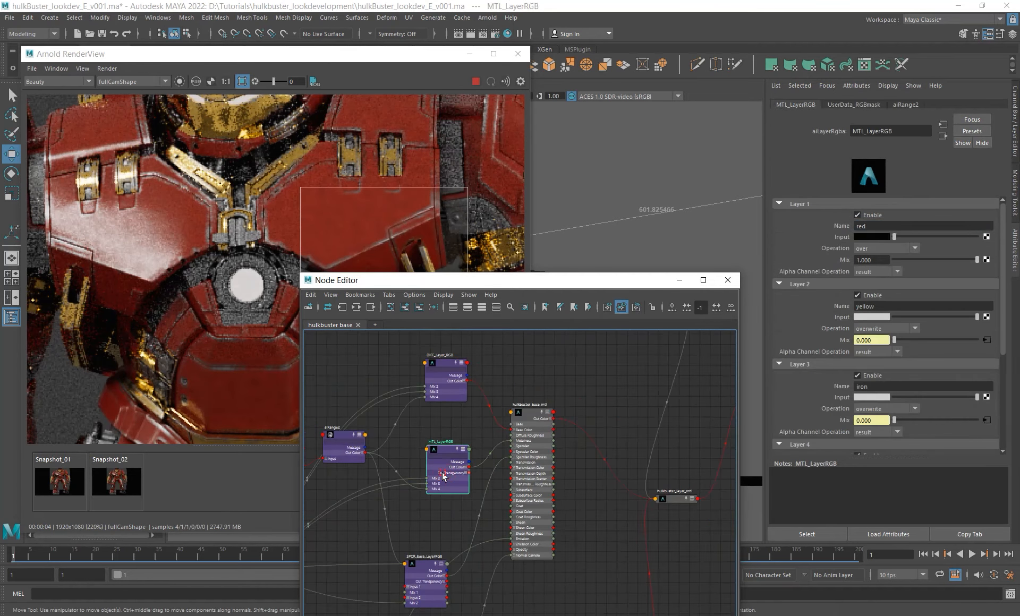
scroll(928, 309, down, 2)
alt+middle_drag(453, 503, 454, 457)
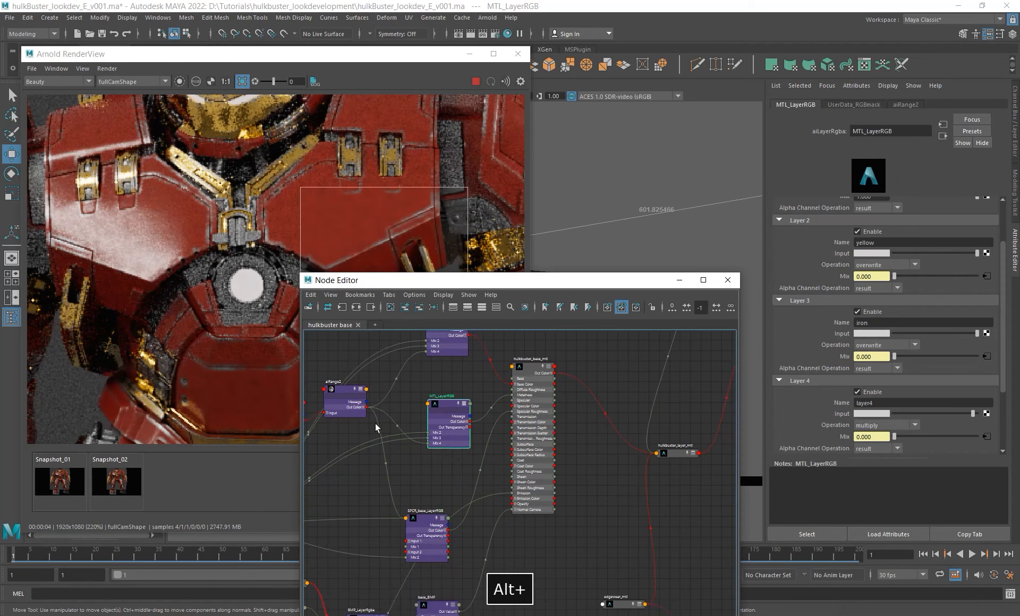
Create an aiLayerRgba node in the empty space beside edgewear_mtl.
alt+middle_drag(375, 424, 351, 416)
alt+middle_drag(483, 380, 462, 429)
alt+right_drag(592, 513, 599, 511)
alt+middle_drag(600, 511, 556, 382)
alt+right_drag(527, 442, 581, 501)
alt+middle_drag(474, 487, 518, 478)
mouse_move(626, 484)
mouse_down()
mouse_move(617, 469)
mouse_move(619, 479)
mouse_up()
alt+middle_drag(539, 501, 567, 492)
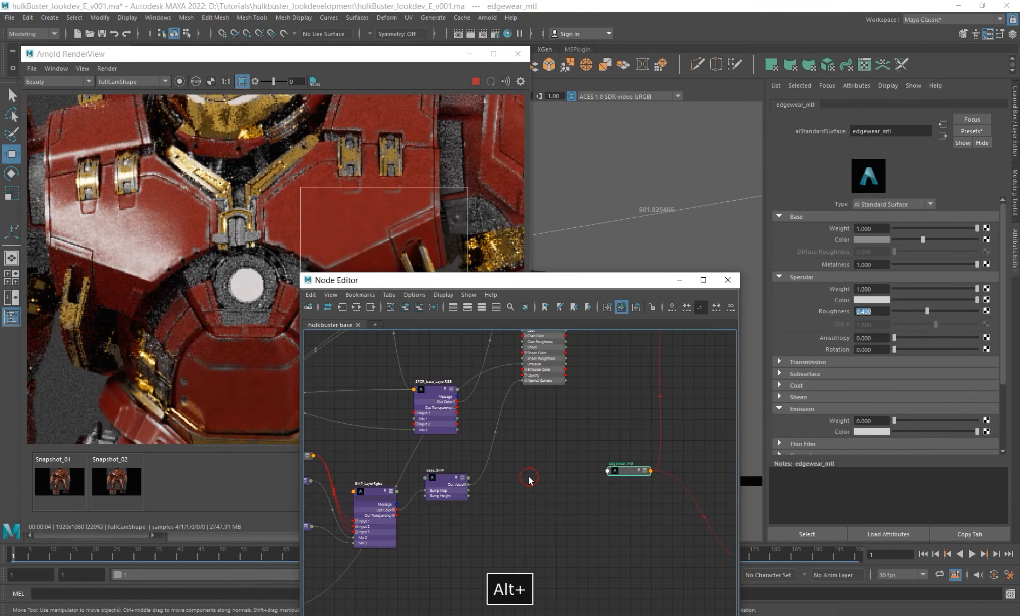
click(528, 476)
key(Tab)
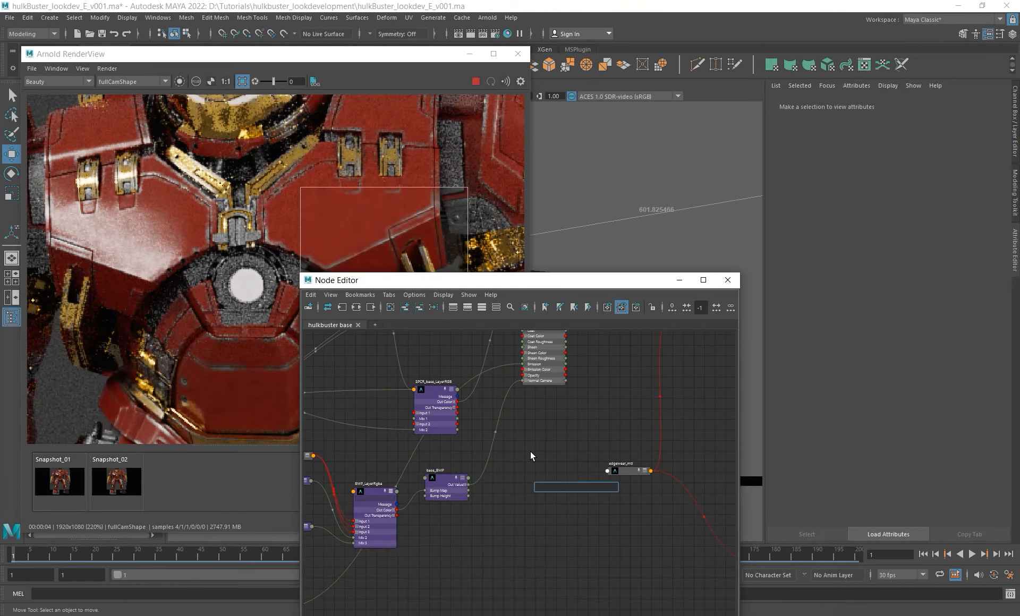
text(ailayer)
key(Down)
key(Return)
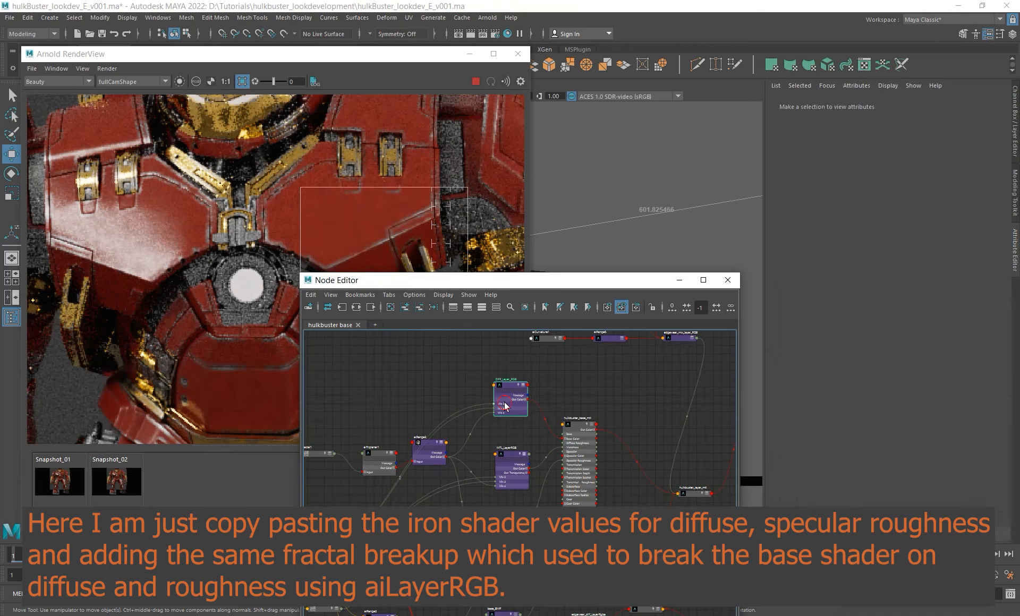
Set up edgewear_diff_LayerRgba with the iron diffuse values from DIFF_Layer_RGB and the base shader's fractal breakup.
click(504, 406)
alt+middle_drag(536, 473, 504, 404)
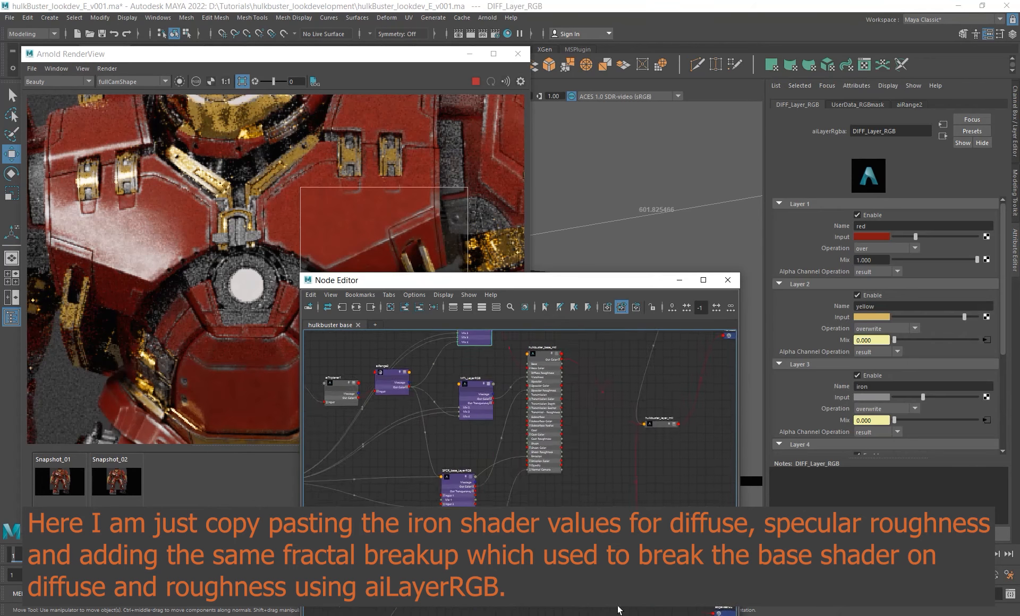
alt+middle_drag(617, 610, 568, 440)
click(528, 412)
alt+middle_drag(431, 467, 494, 606)
click(492, 381)
mouse_move(408, 437)
mouse_down()
mouse_move(411, 457)
mouse_move(419, 446)
mouse_up()
alt+middle_drag(512, 478, 526, 446)
click(495, 346)
scroll(882, 319, down, 3)
scroll(457, 452, up, 3)
Rename the new aiLayerRgba1 node as Edgewear_MTL_LayerRgba1.
click(571, 572)
click(880, 285)
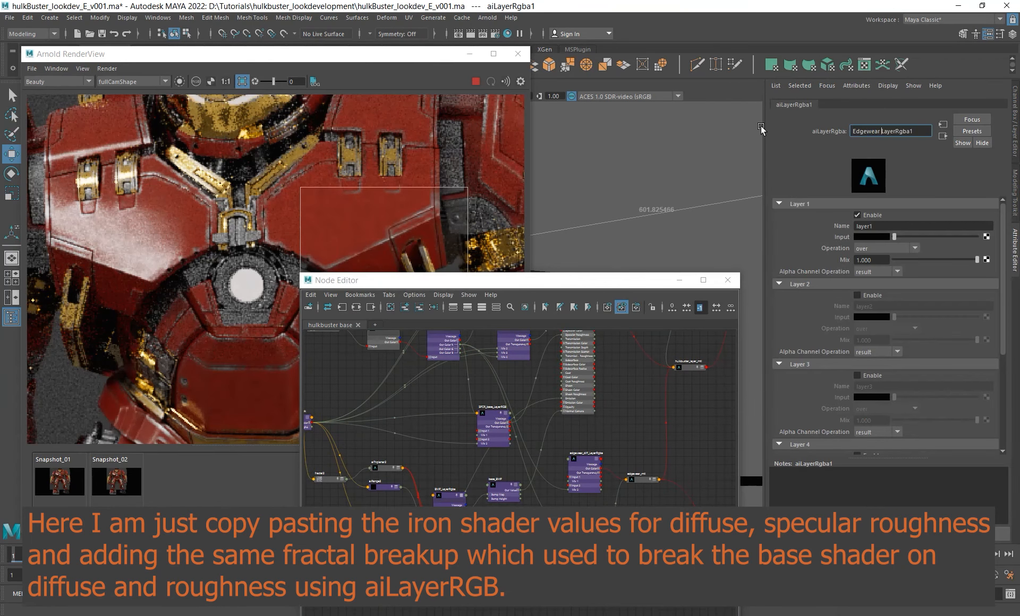
text(MTL_)
key(Return)
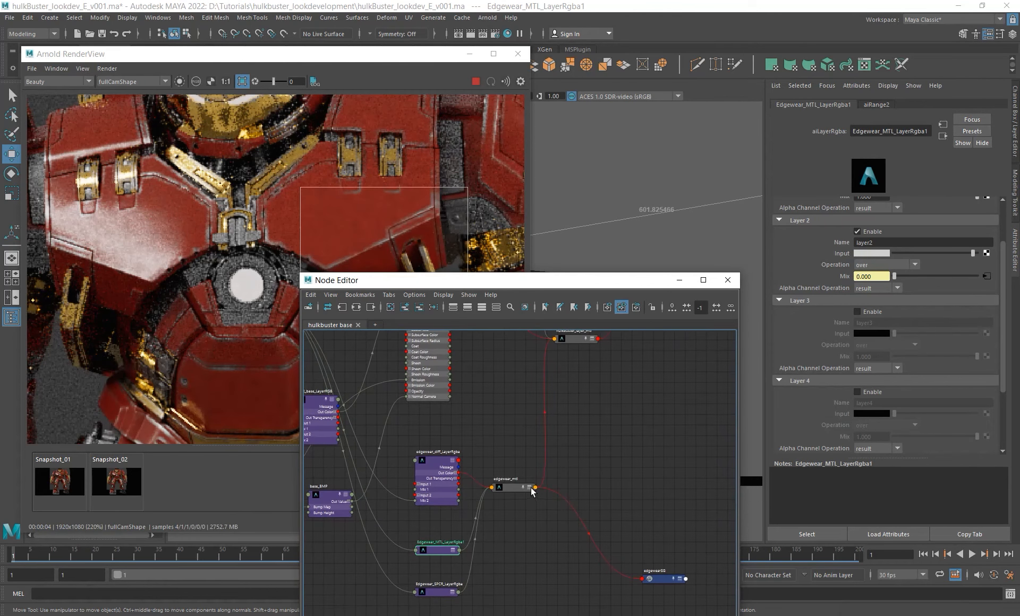
Expand edgewear_mtl to show its connected inputs and add an aiBump2d node below Edgewear_SPCR_LayerRgba.
click(510, 487)
scroll(490, 455, down, 1)
alt+middle_drag(472, 466, 547, 419)
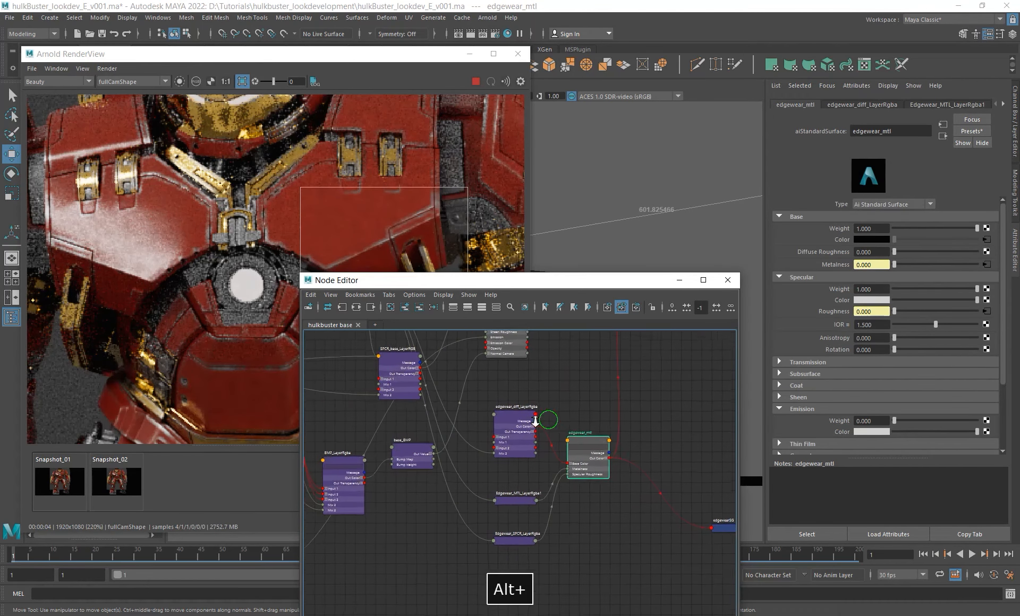
alt+middle_drag(406, 498, 455, 480)
scroll(457, 482, up, 2)
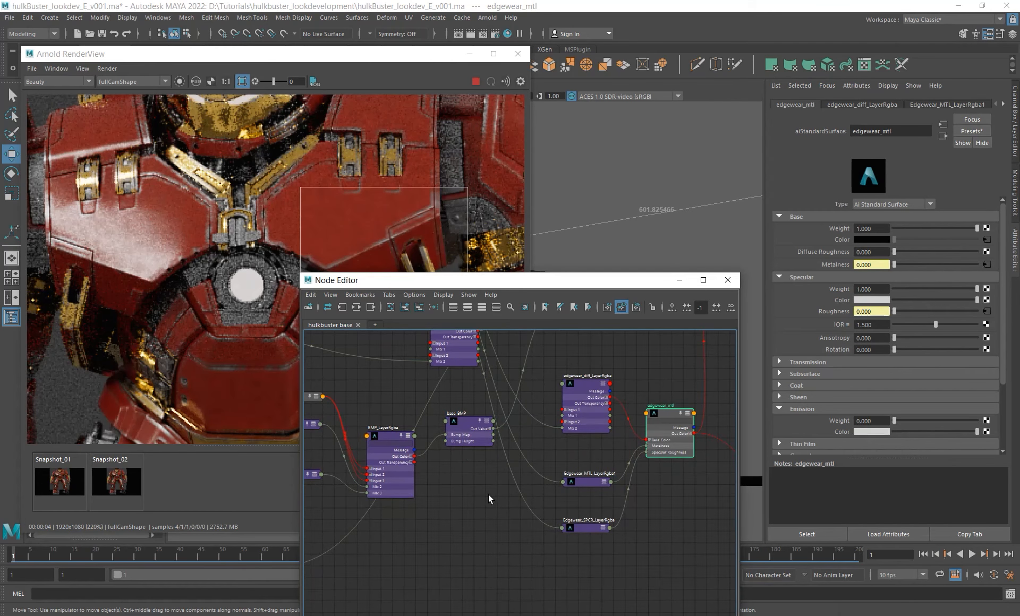
alt+middle_drag(502, 514, 528, 474)
click(525, 540)
key(Tab)
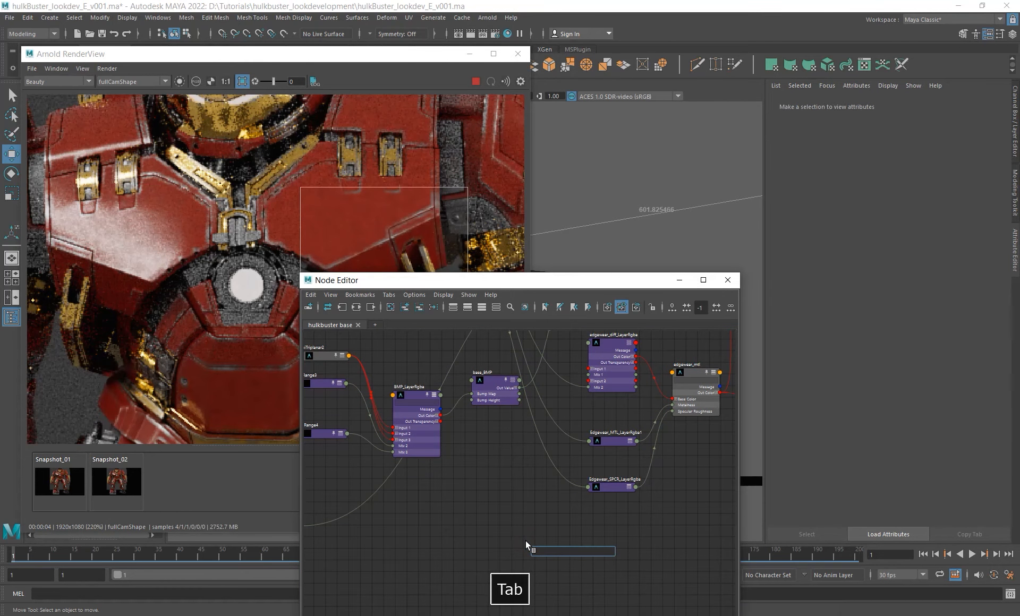
text(aibump)
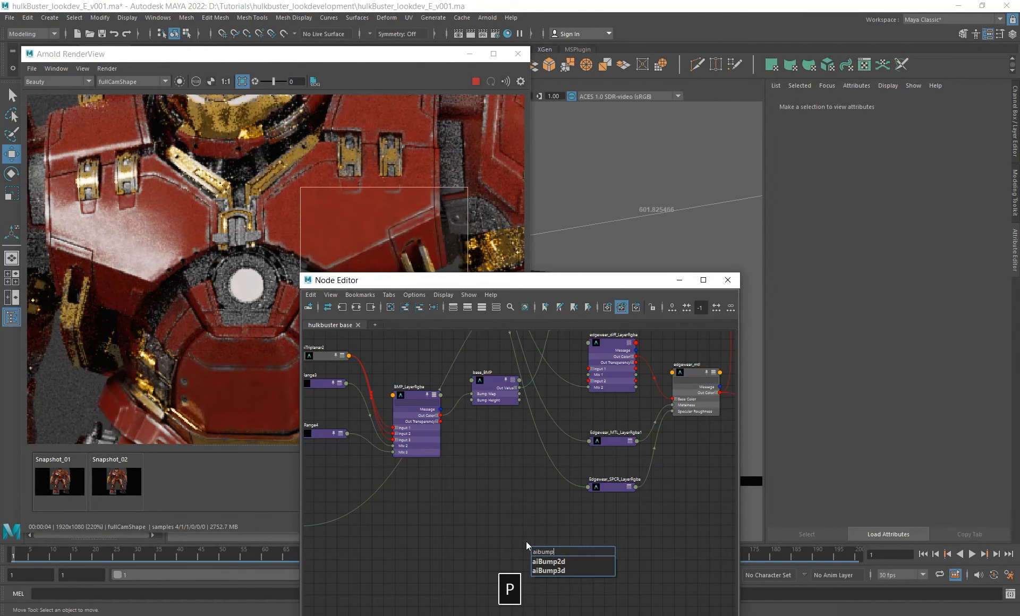
key(Return)
drag(552, 548, 608, 530)
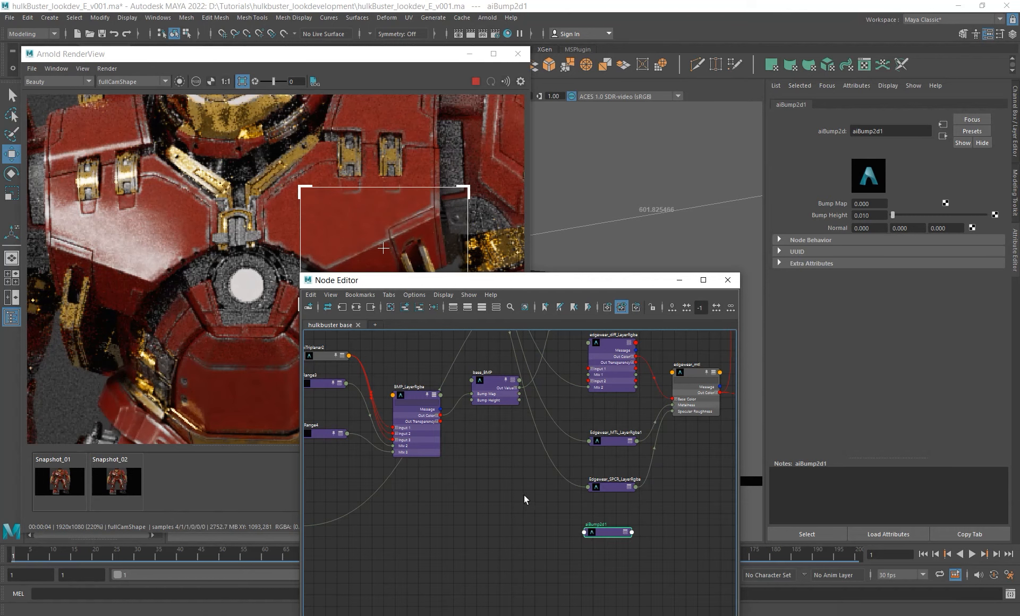
Connect the aiBump2d node to the normalCamera input of edgewear_mtl.
alt+middle_drag(562, 523, 492, 542)
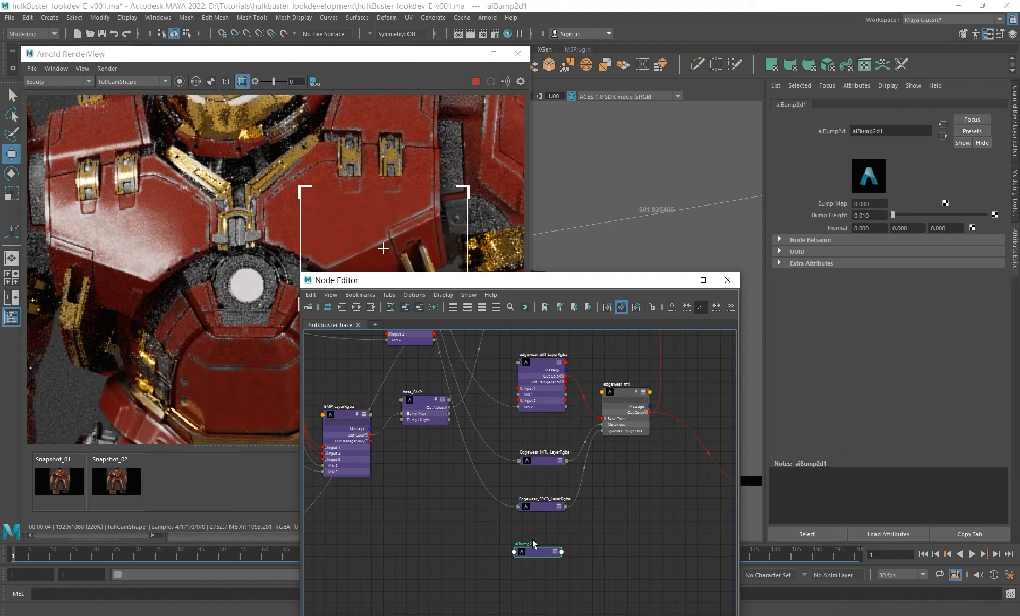
alt+middle_drag(570, 525, 552, 509)
alt+right_drag(553, 509, 590, 532)
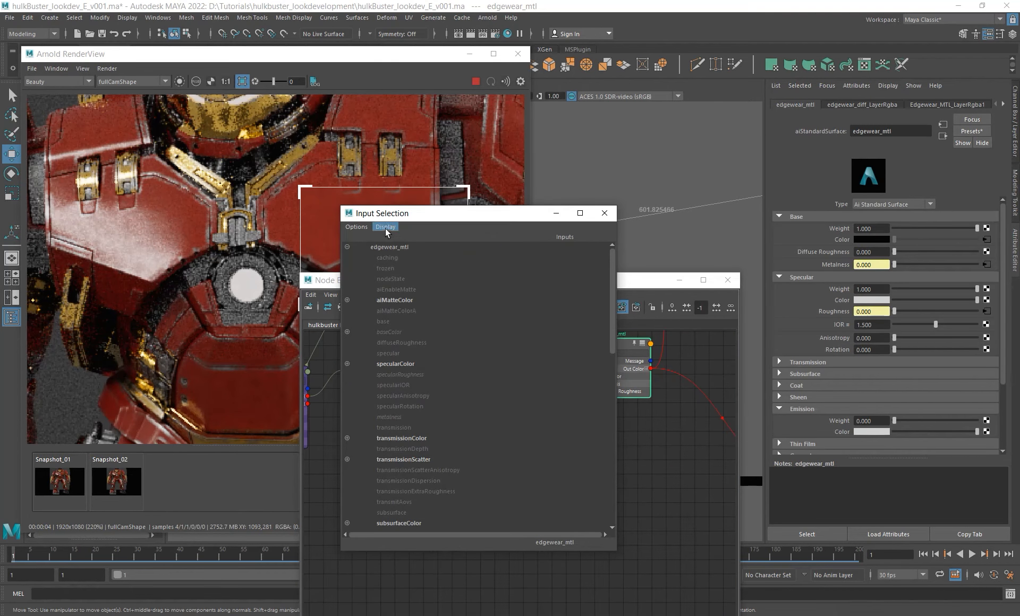
click(386, 227)
click(398, 317)
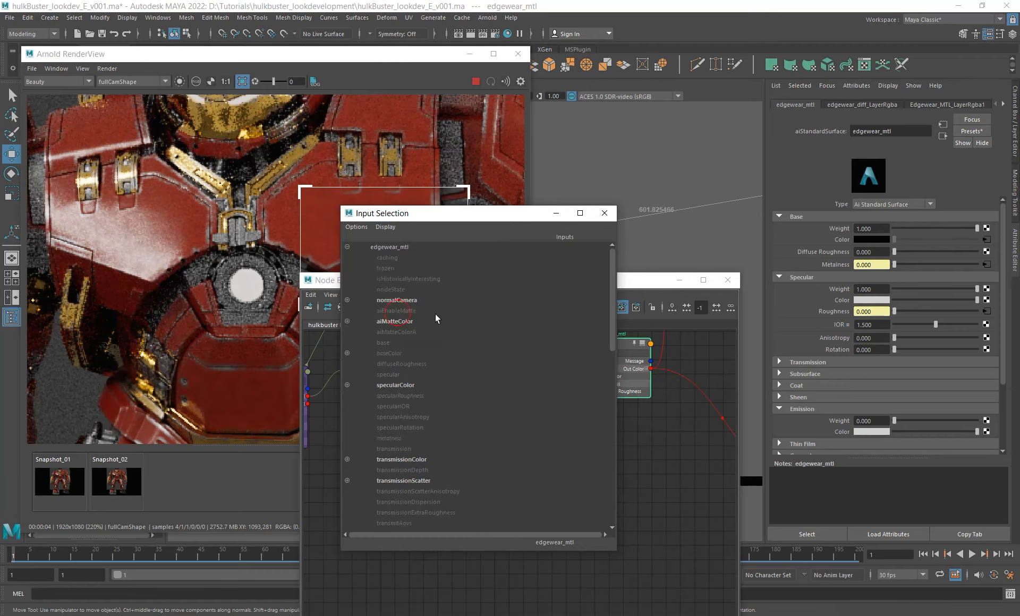
click(391, 300)
Rename the new aiBump2d node as Edgewear_Bump.
double_click(505, 525)
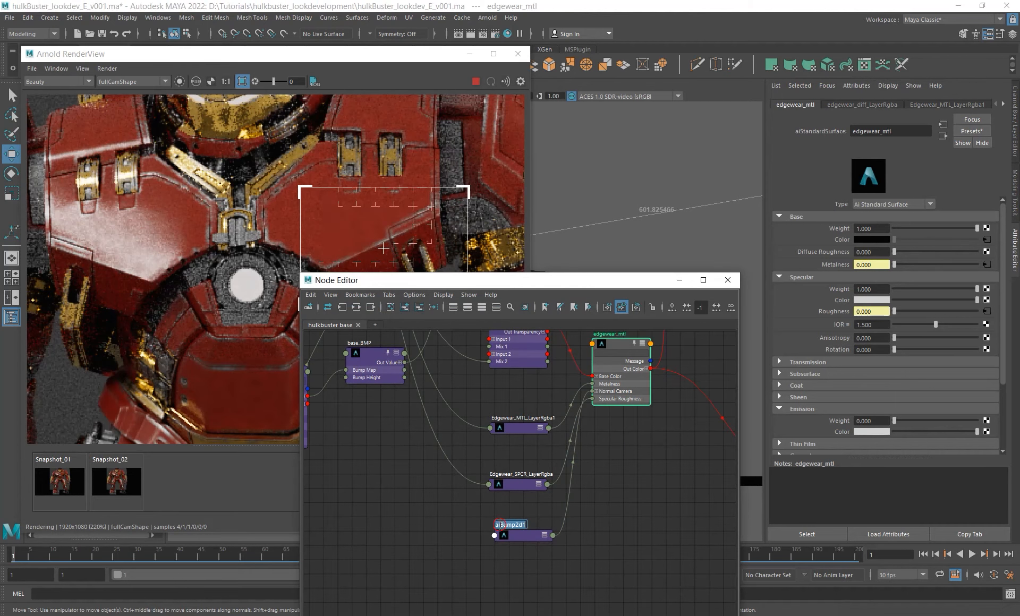
text(Edgewe)
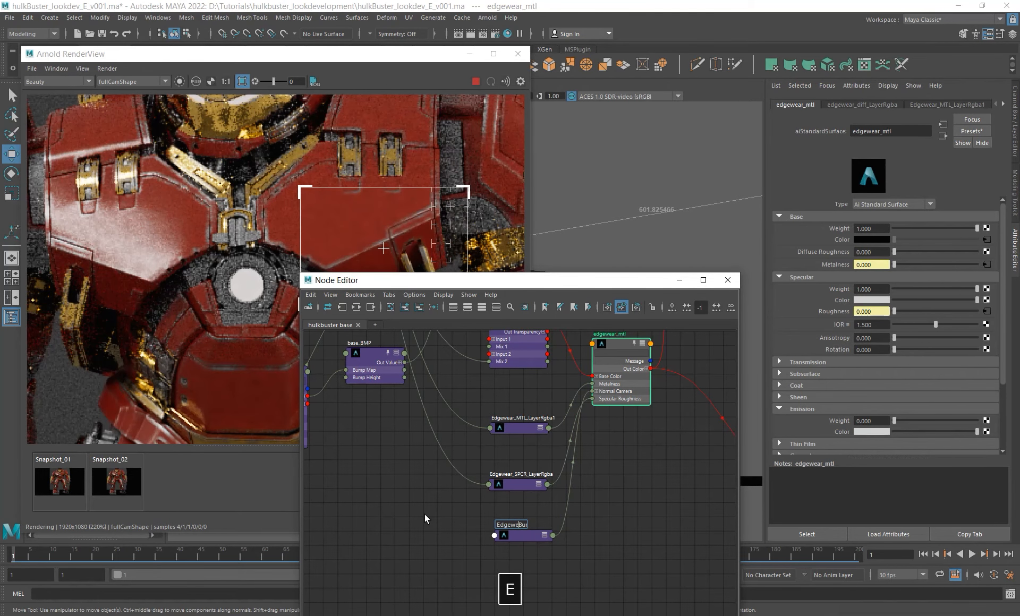
text(ar)
key(ctrl+Right)
key(BackSpace)
key(BackSpace)
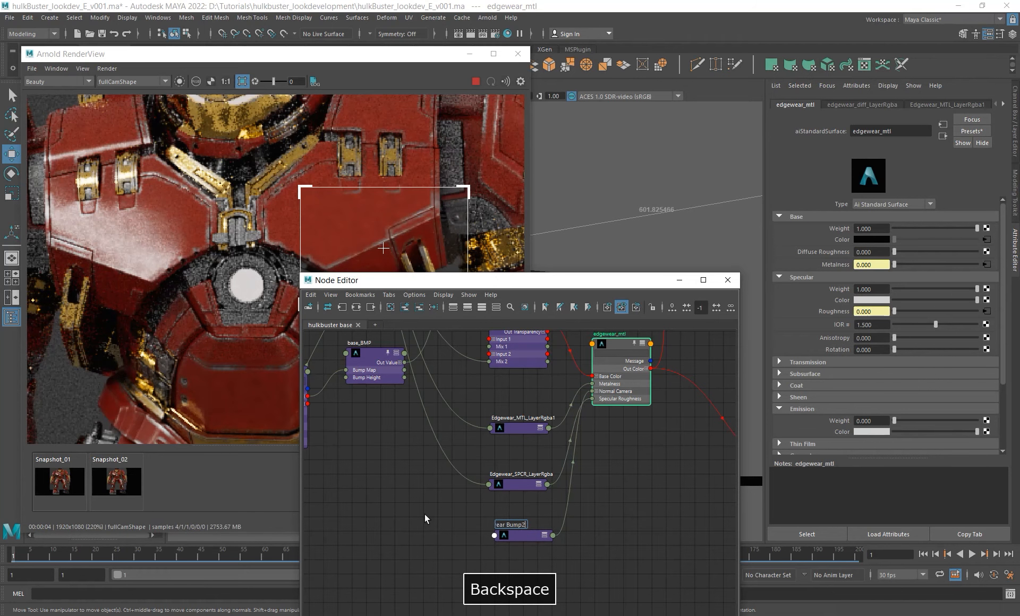
key(BackSpace)
key(Return)
Expand the aiTriplanar2 and Edgewear_Bump nodes to show their connection ports.
alt+right_drag(409, 480, 454, 496)
alt+middle_drag(453, 496, 627, 494)
click(481, 420)
mouse_move(512, 481)
alt+right_down()
mouse_move(541, 484)
mouse_move(509, 490)
alt+right_up()
alt+middle_drag(509, 490, 457, 478)
click(636, 547)
alt+middle_drag(504, 529, 531, 534)
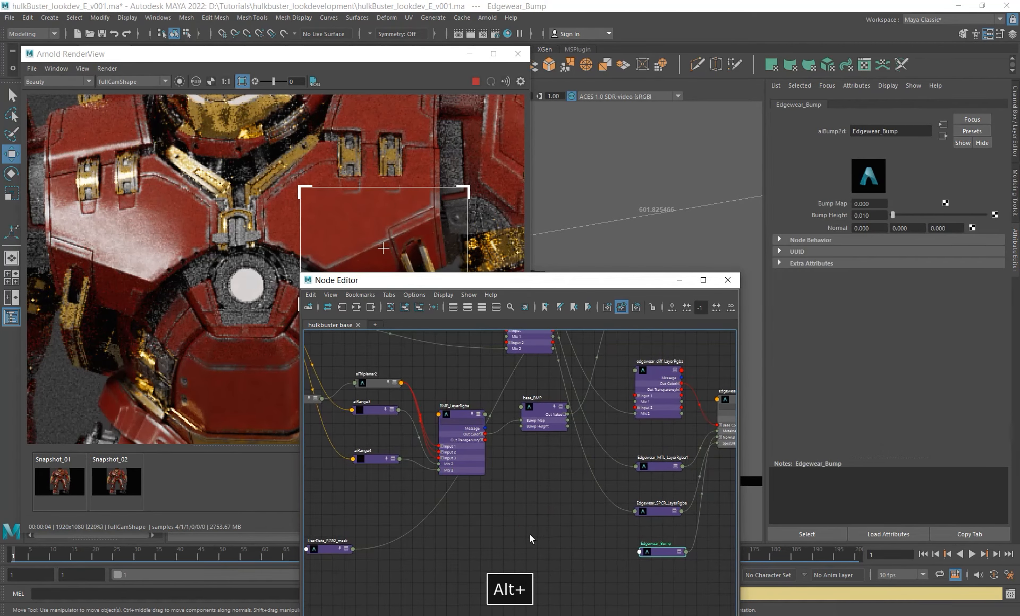
click(393, 384)
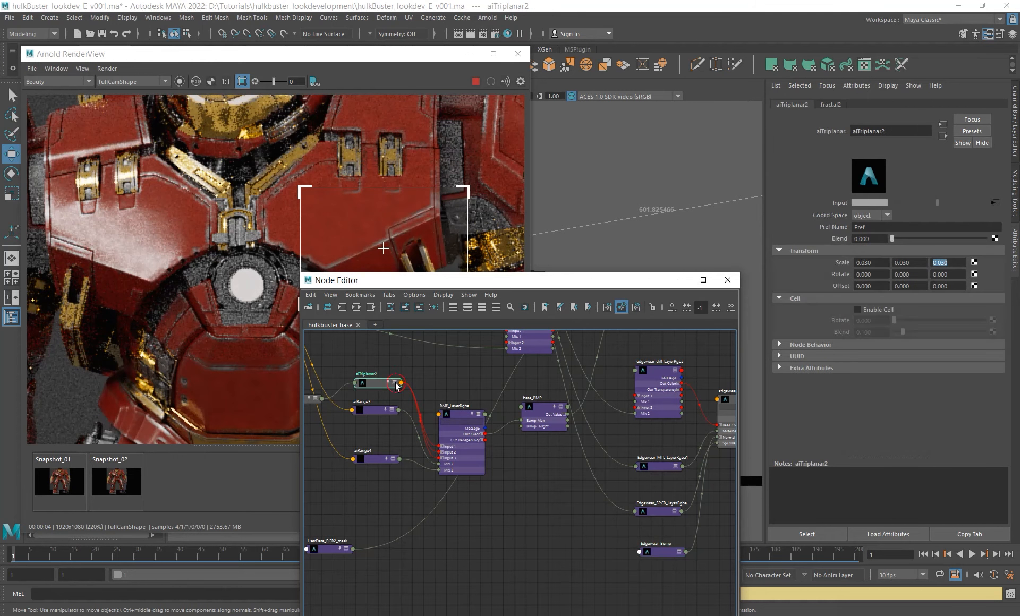
click(679, 552)
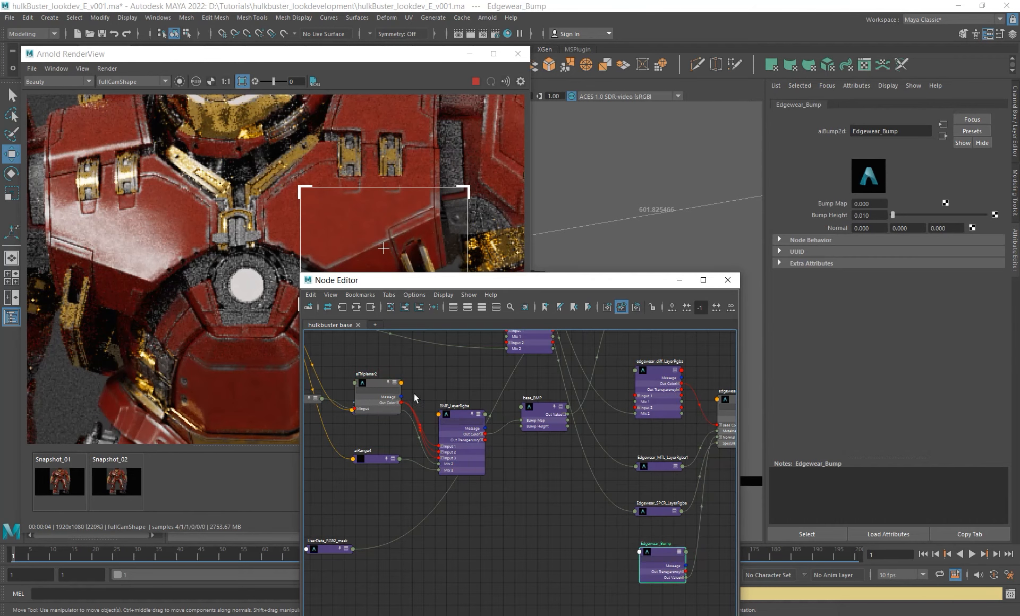
drag(371, 381, 593, 550)
click(394, 379)
alt+middle_drag(576, 555, 534, 548)
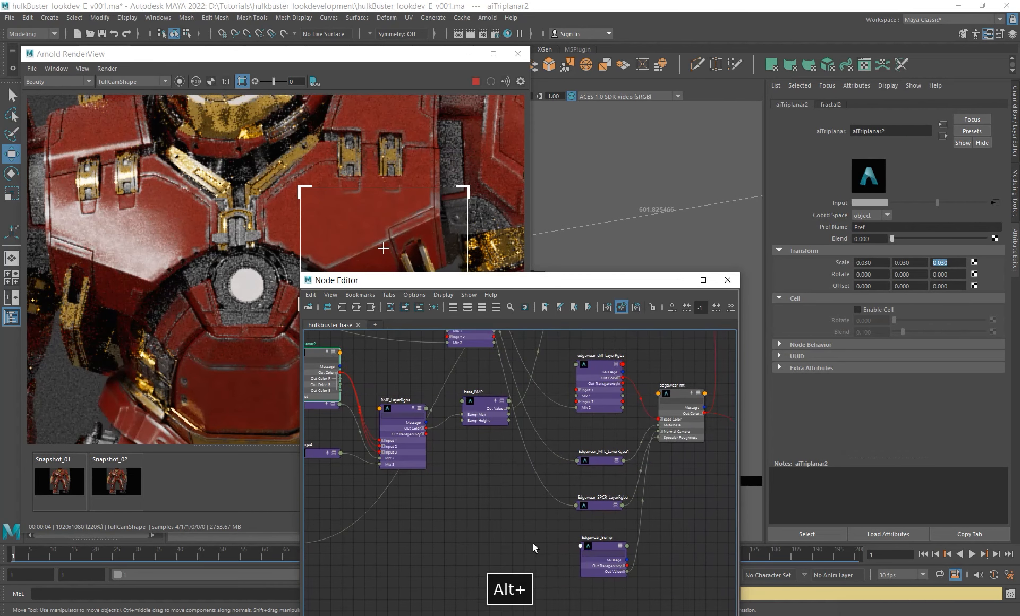
Add an aiLayerRgba node beside Edgewear_Bump in the node graph.
drag(502, 280, 607, 253)
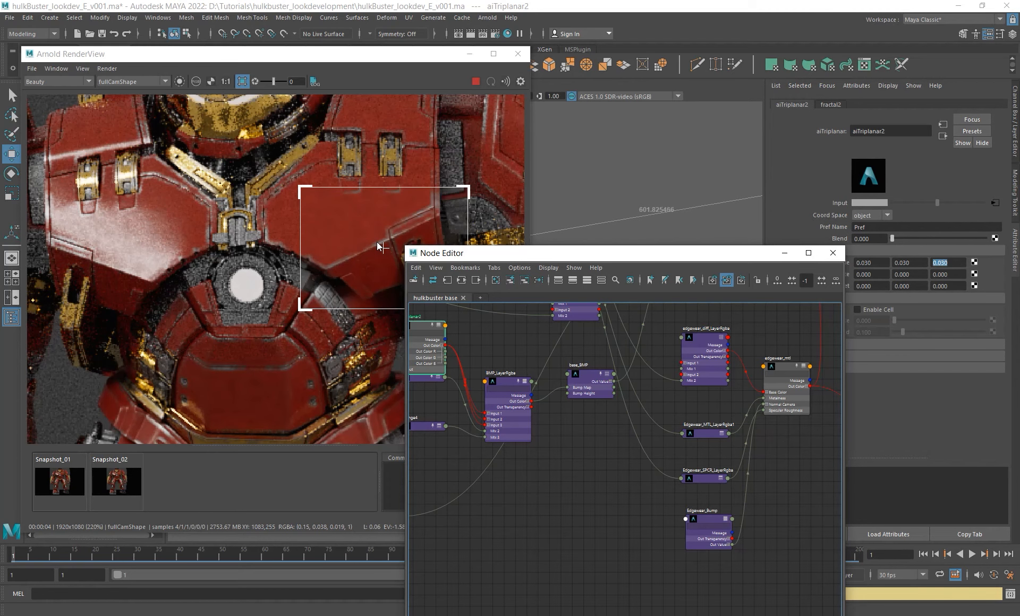
scroll(604, 454, down, 2)
alt+middle_drag(604, 453, 543, 601)
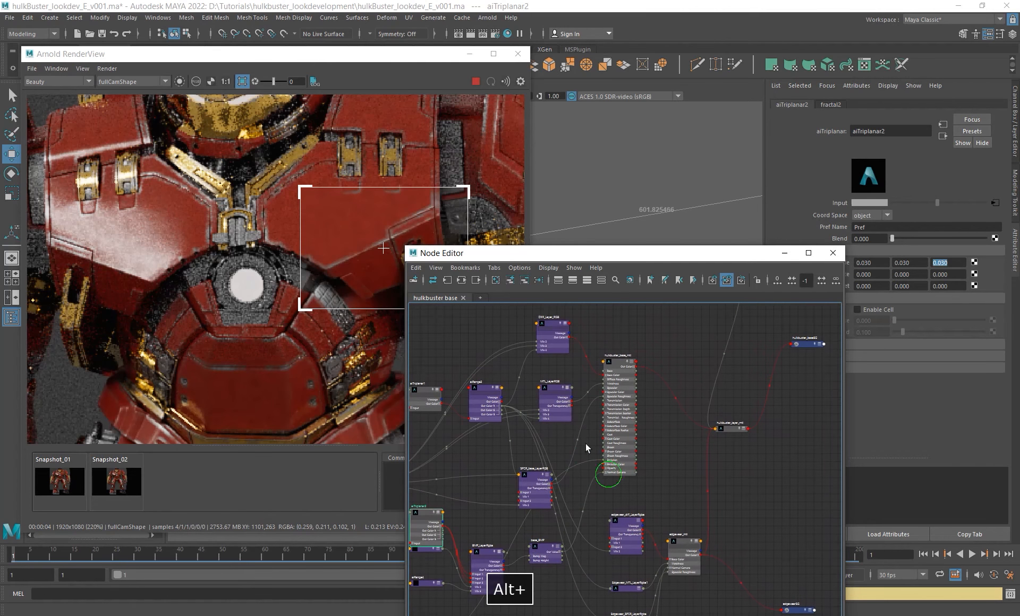
alt+scroll(558, 320, up, 2)
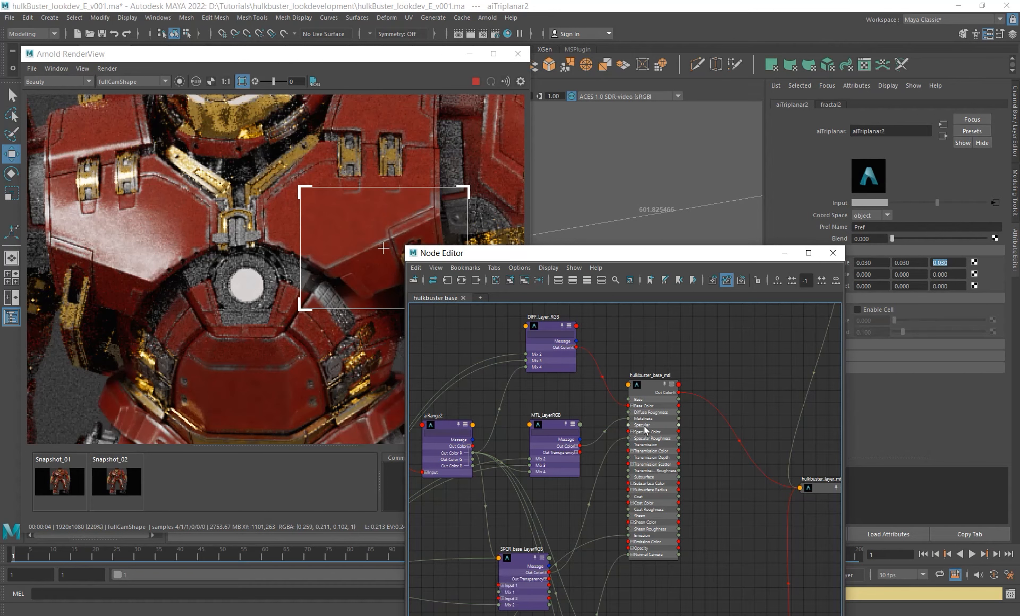
alt+right_drag(665, 424, 601, 480)
alt+middle_drag(642, 565, 615, 453)
alt+right_drag(615, 453, 606, 529)
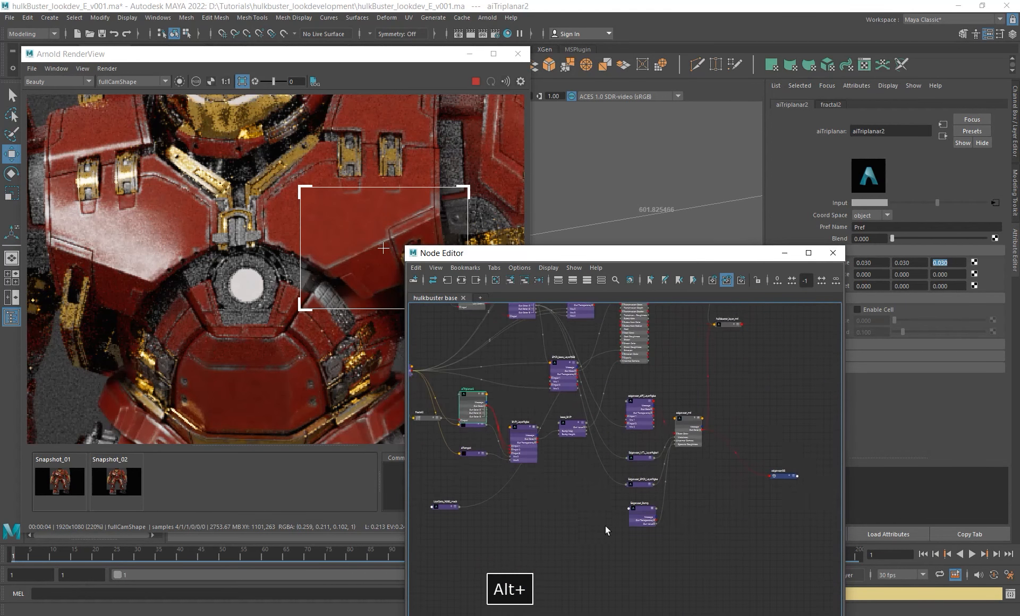
alt+middle_drag(607, 530, 584, 497)
alt+scroll(583, 494, up, 1)
key(Tab)
text(i)
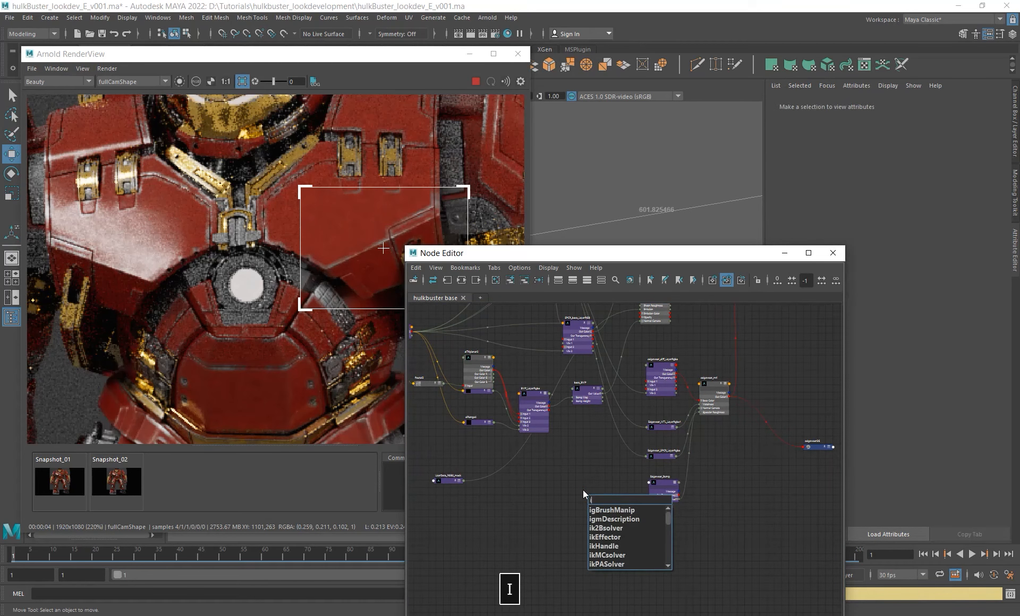
key(BackSpace)
text(aila)
key(Down)
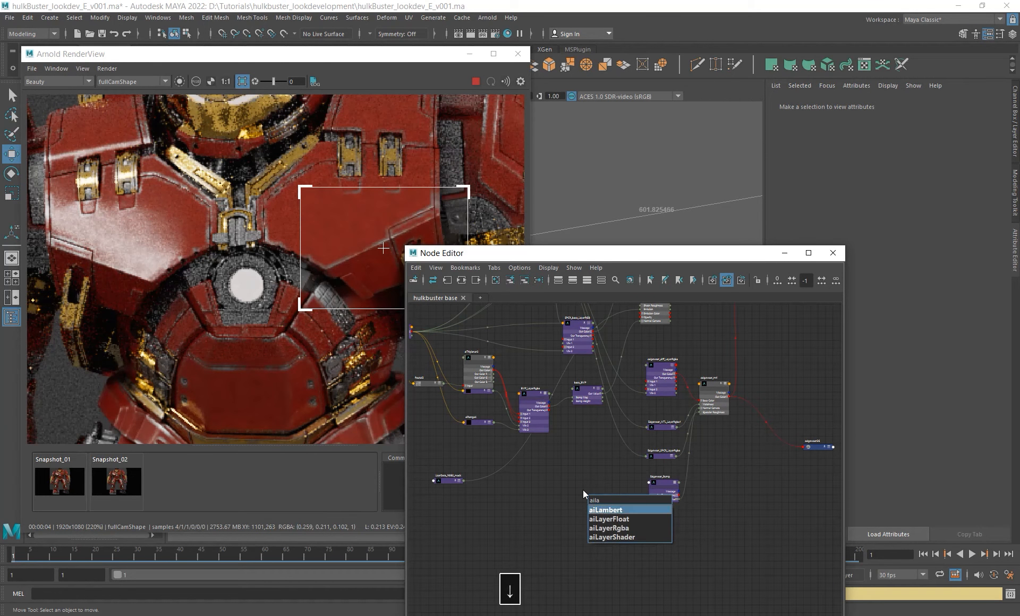
key(Down)
key(Down)
key(Return)
Connect aiTriplanar2 to the layer 1 input of aiLayerRgba1 and collapse the aiTriplanar2 node.
alt+scroll(655, 535, up, 2)
alt+middle_drag(649, 531, 666, 572)
scroll(920, 221, up, 2)
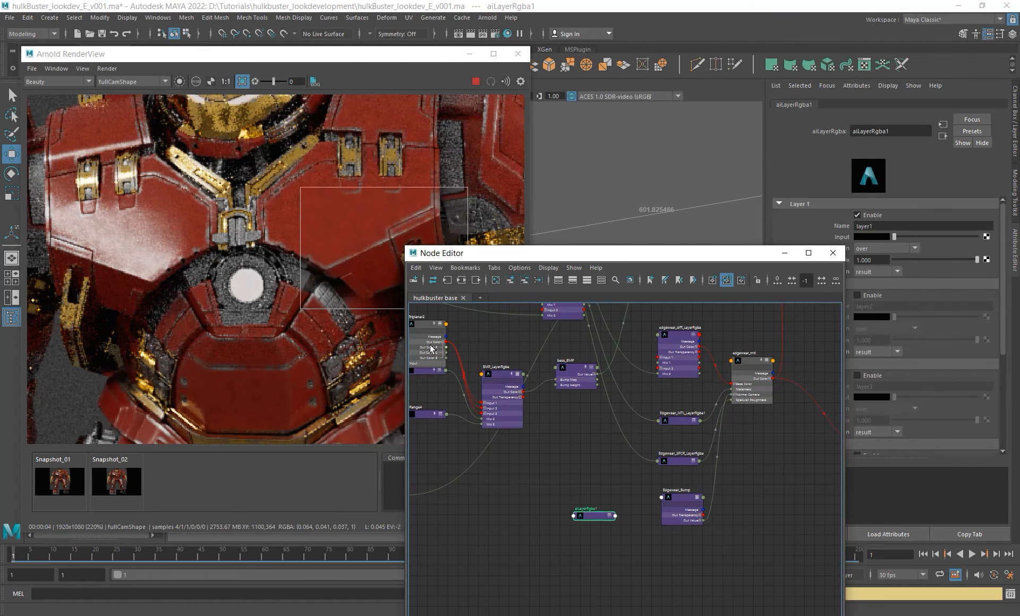
middle_drag(873, 237, 874, 237)
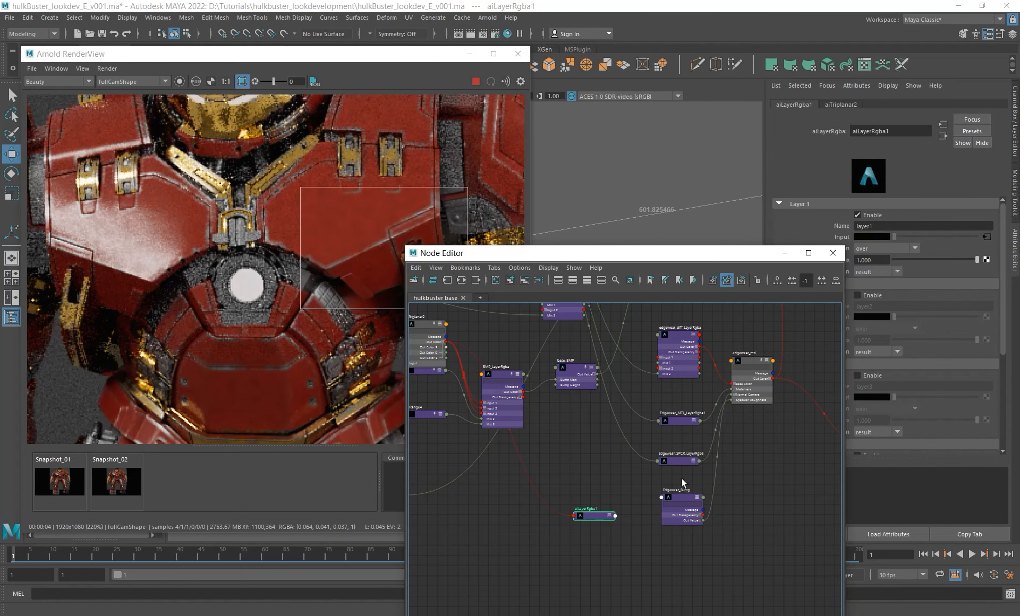
click(417, 330)
key(1)
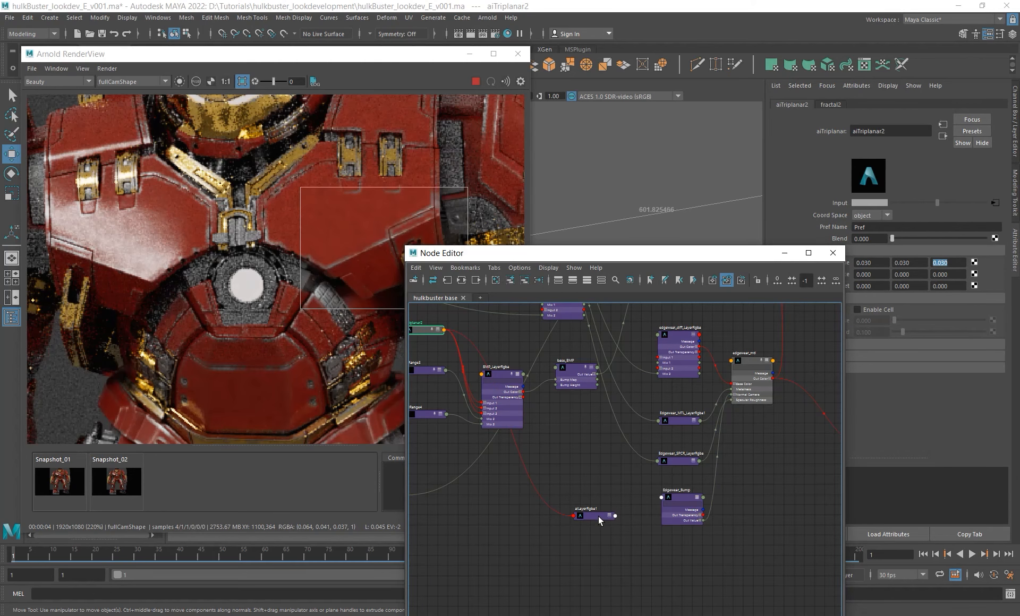
Examine the layer inputs, mix values and connections of BMP_LayerRgba as a reference for aiLayerRgba1.
scroll(616, 524, up, 4)
alt+drag(616, 523, 567, 512)
click(519, 497)
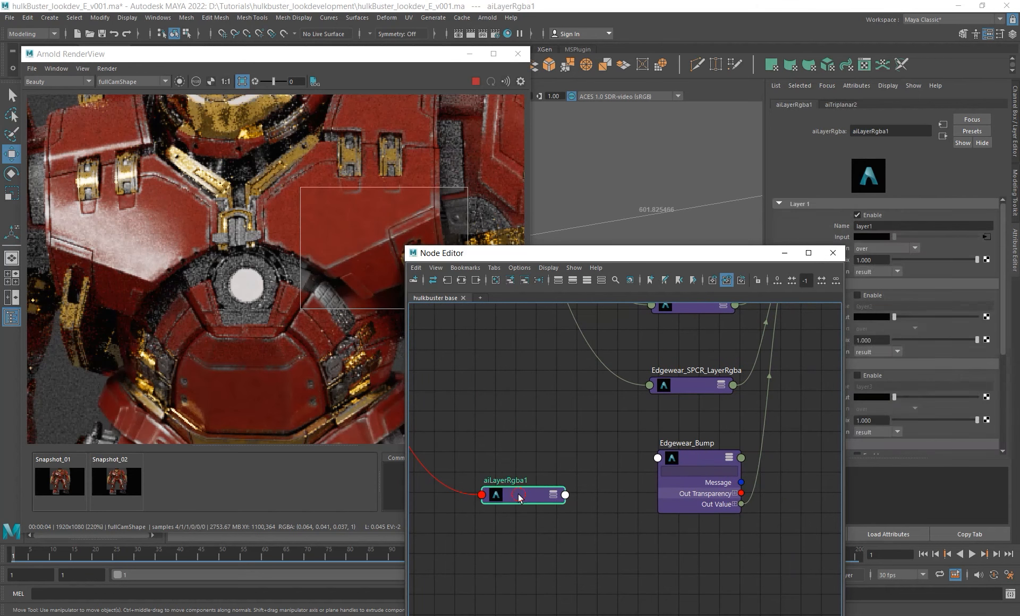
alt+right_drag(614, 448, 520, 441)
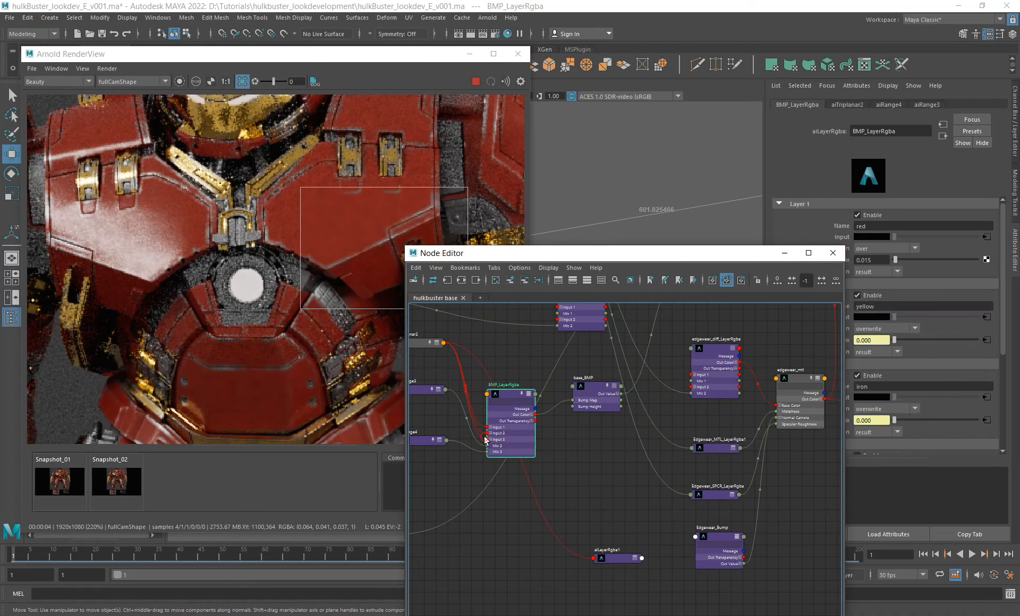
drag(486, 439, 891, 256)
click(479, 523)
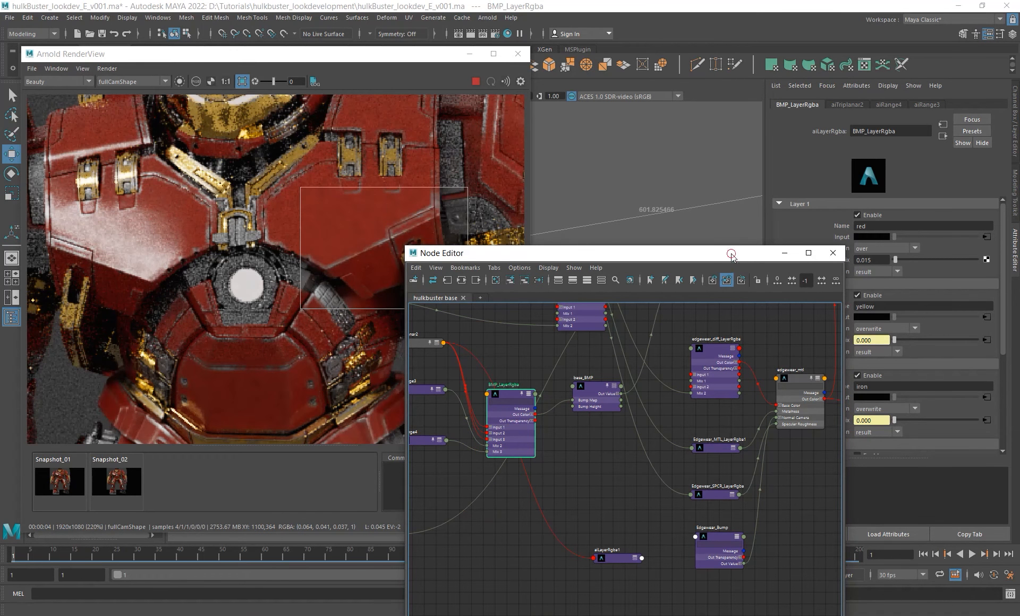
drag(730, 253, 683, 249)
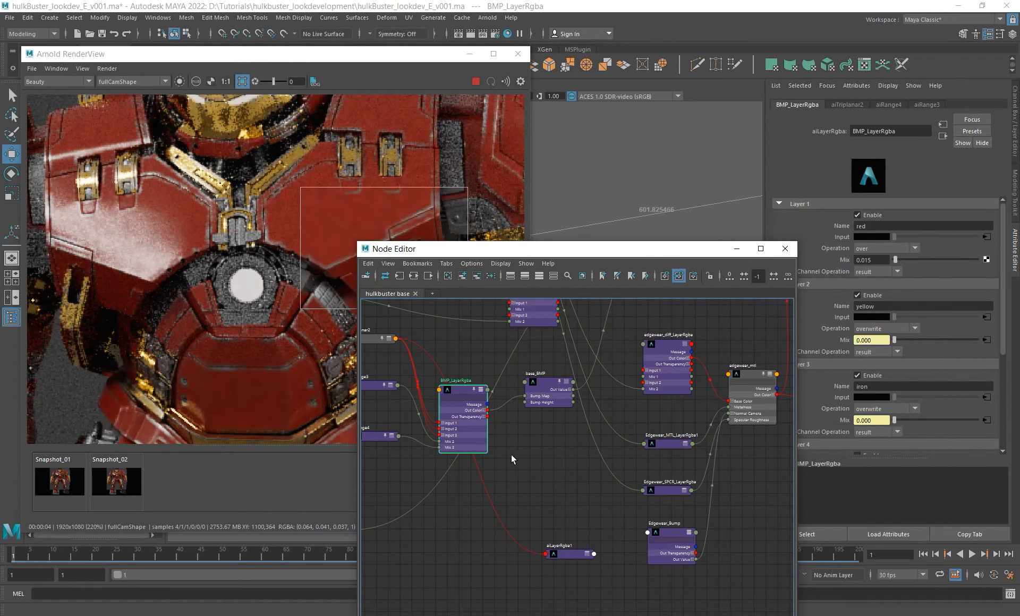
alt+middle_drag(511, 455, 584, 442)
mouse_move(537, 430)
mouse_down()
mouse_move(549, 399)
mouse_move(547, 420)
mouse_move(536, 419)
mouse_up()
alt+middle_drag(626, 507, 568, 474)
Set the bump height of Edgewear_Bump to 1.
click(589, 509)
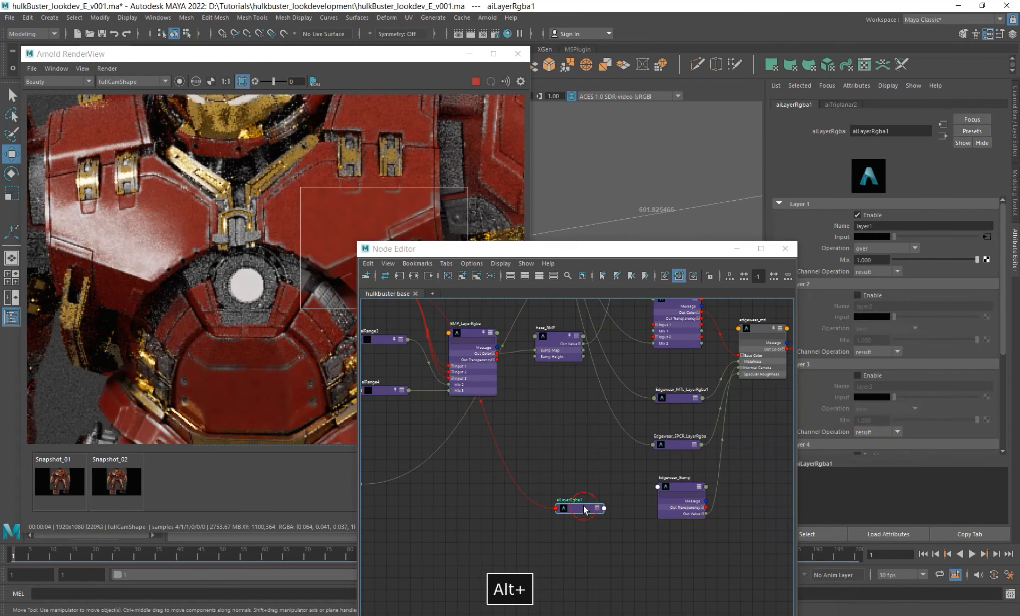
click(680, 509)
click(874, 215)
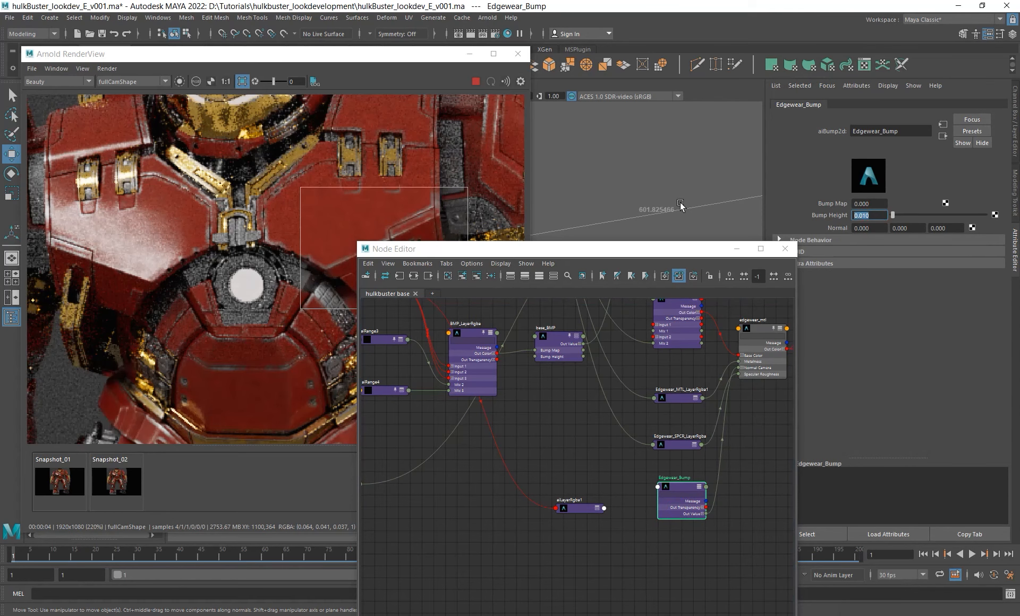
text(1)
key(Return)
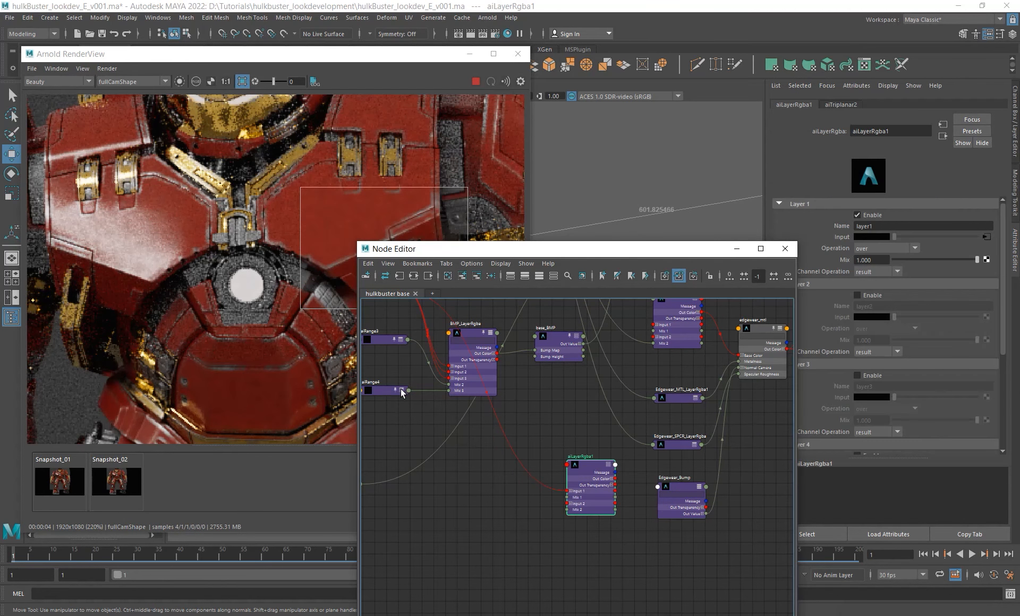
Connect the Out Color R of aiRange4 to Mix 1 of aiLayerRgba1, checking it against BMP_LayerRgba's mixes.
click(401, 390)
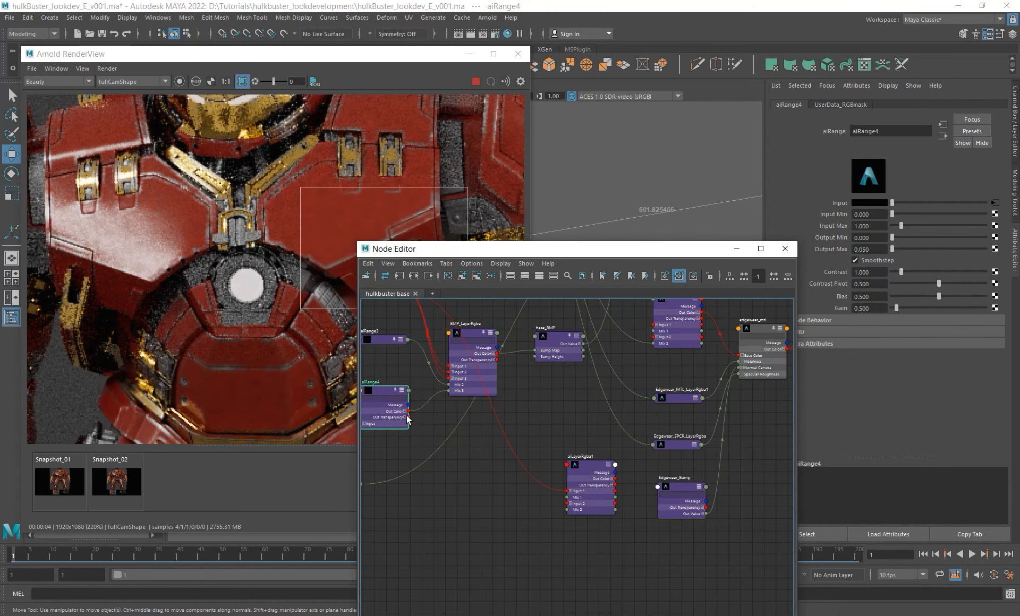
click(405, 412)
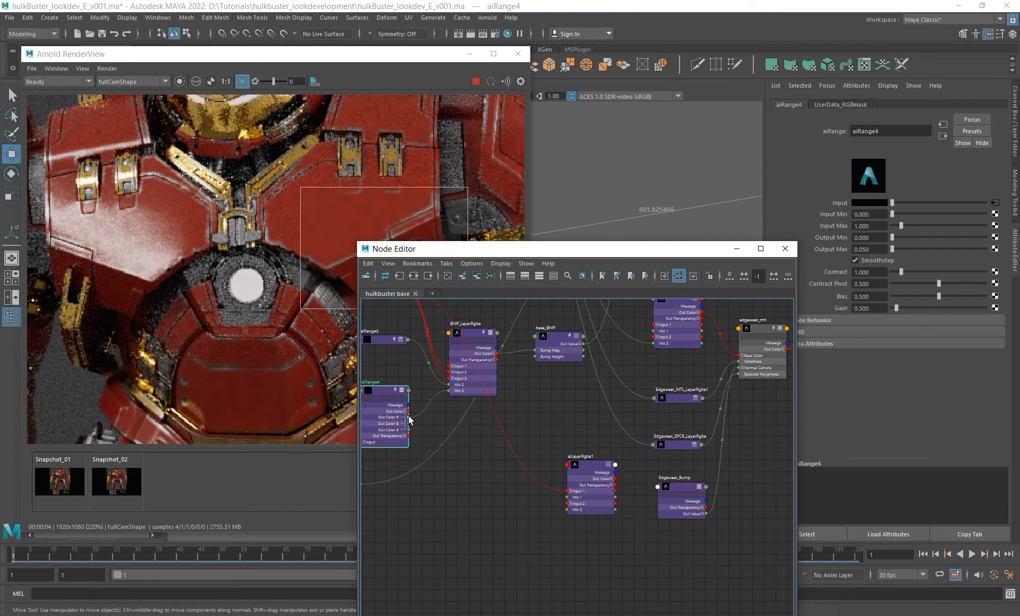
drag(408, 418, 575, 499)
alt+middle_drag(412, 415, 481, 411)
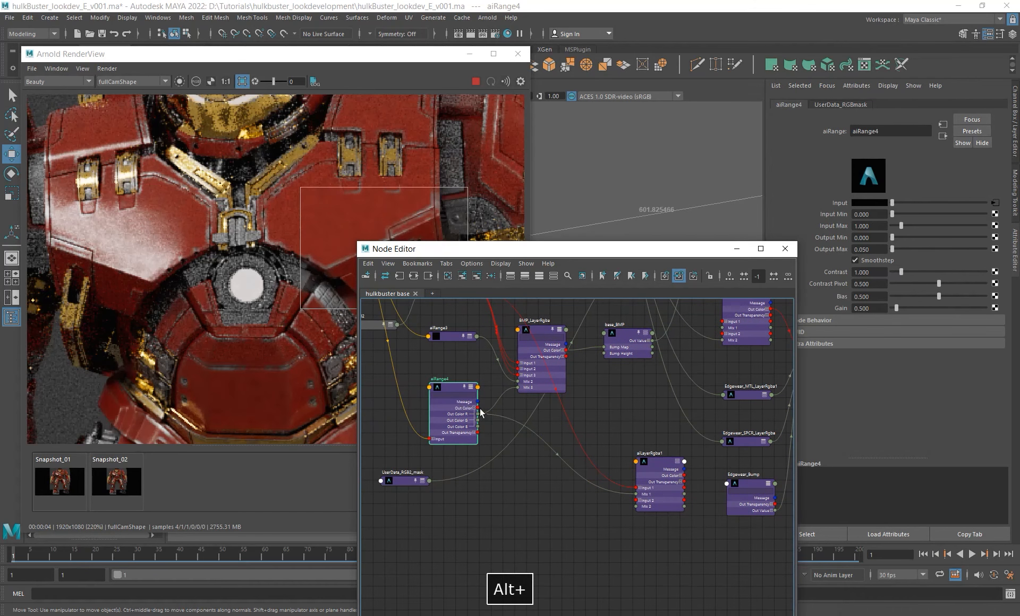
click(550, 368)
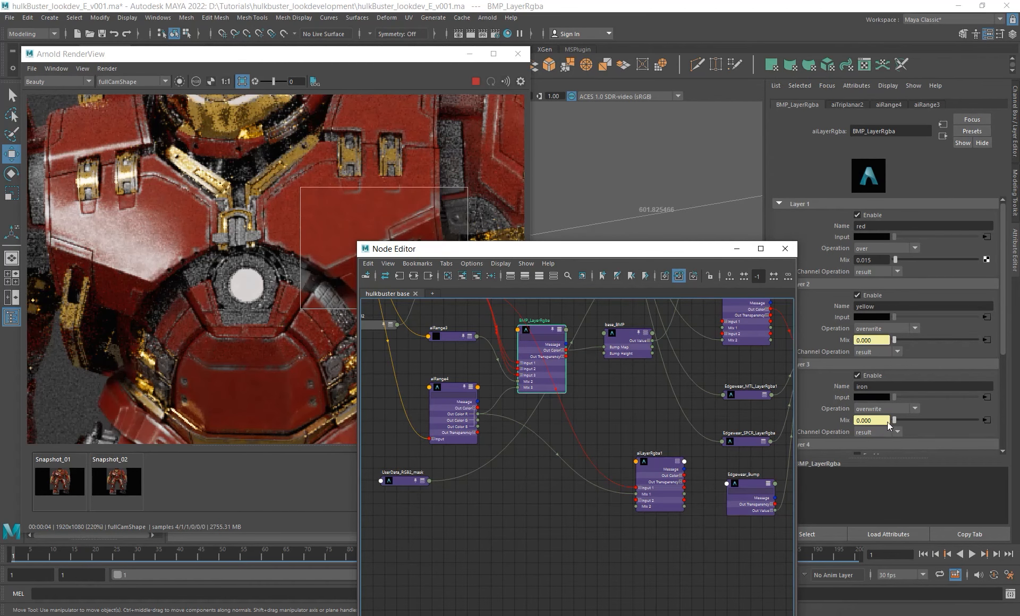
click(645, 497)
alt+middle_drag(605, 419, 486, 443)
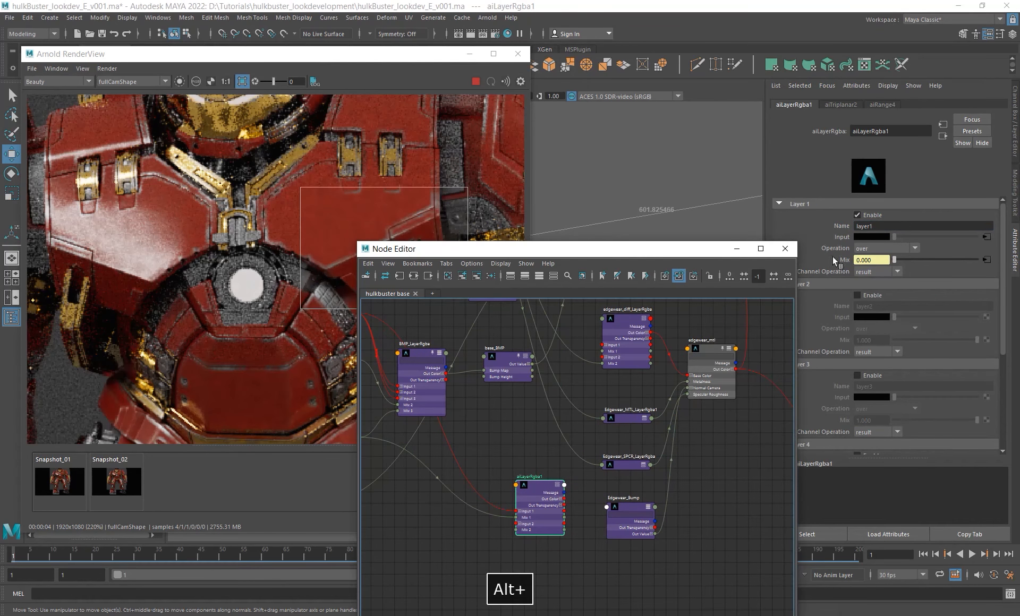
Connect aiLayerRgba1's Out Color R to the bumpMap of Edgewear_Bump and rename the layer node as Edgewear_BMP_LayerRgb.
click(560, 500)
drag(565, 508, 611, 511)
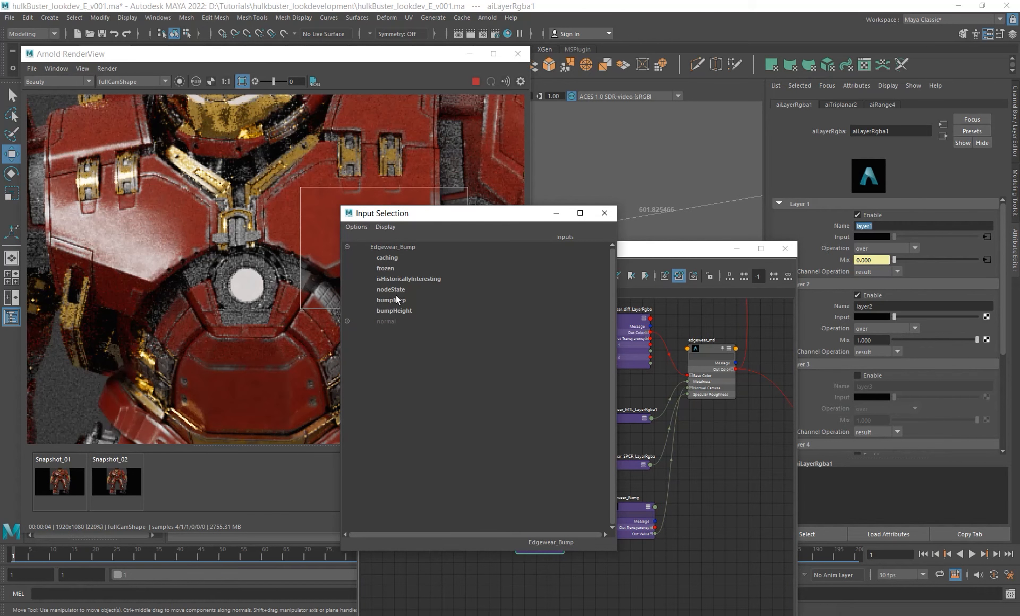
click(396, 299)
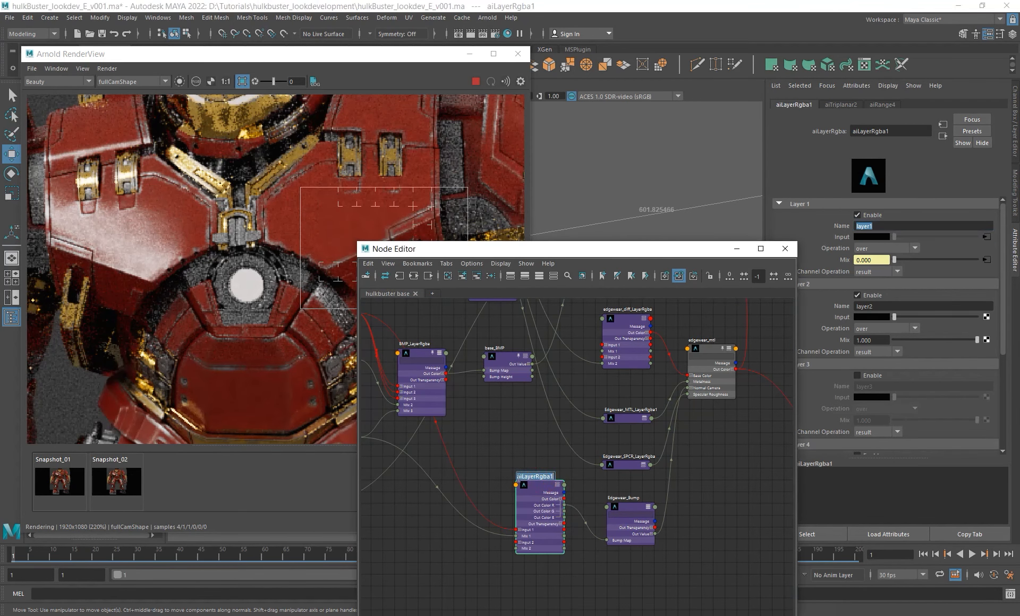
click(522, 476)
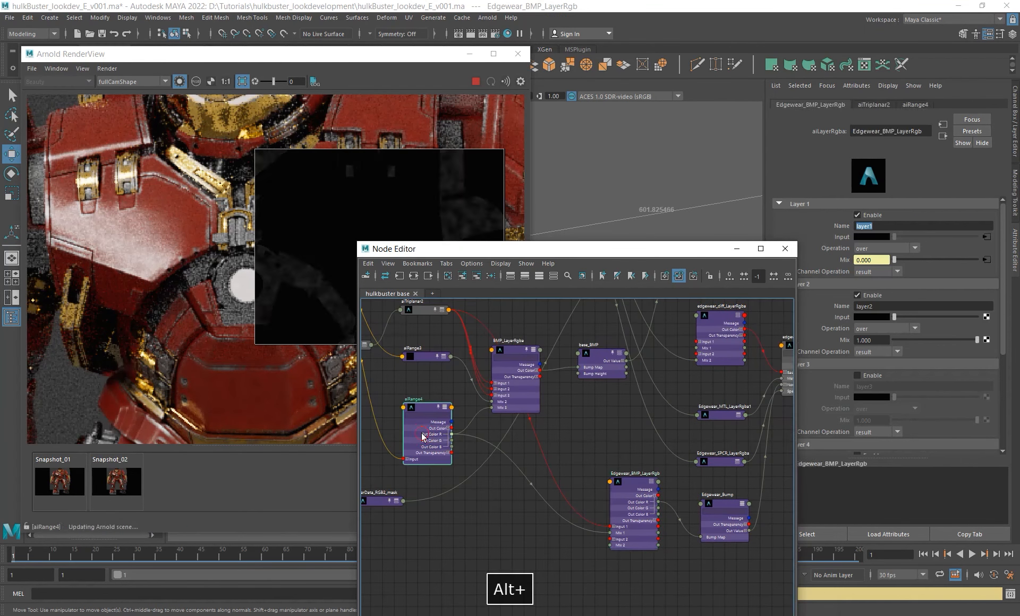
Examine the isolated aiRange4 mask in the render view along with its range settings and node connections.
click(450, 451)
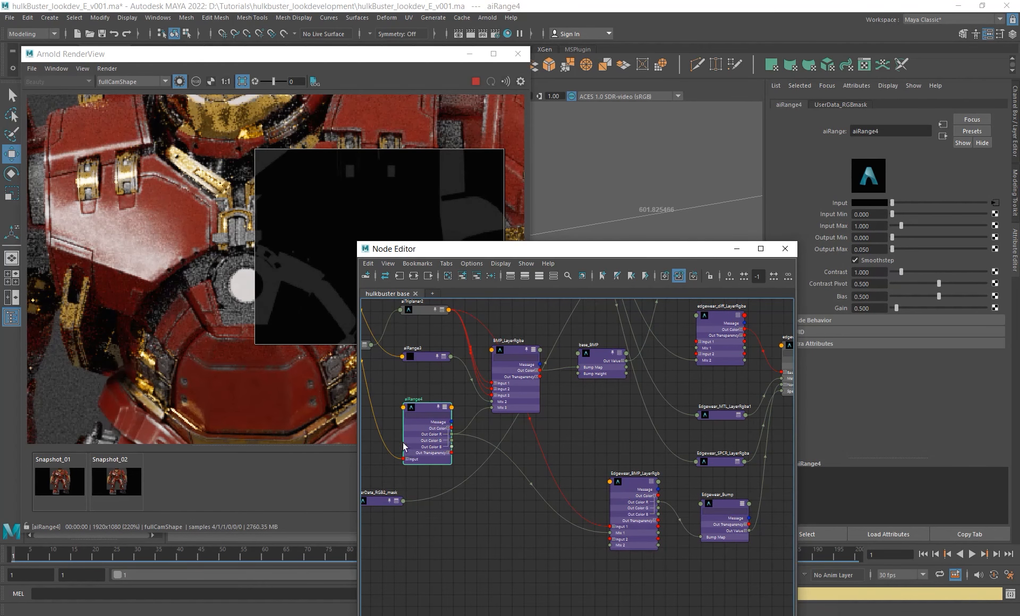
alt+middle_drag(318, 194, 248, 195)
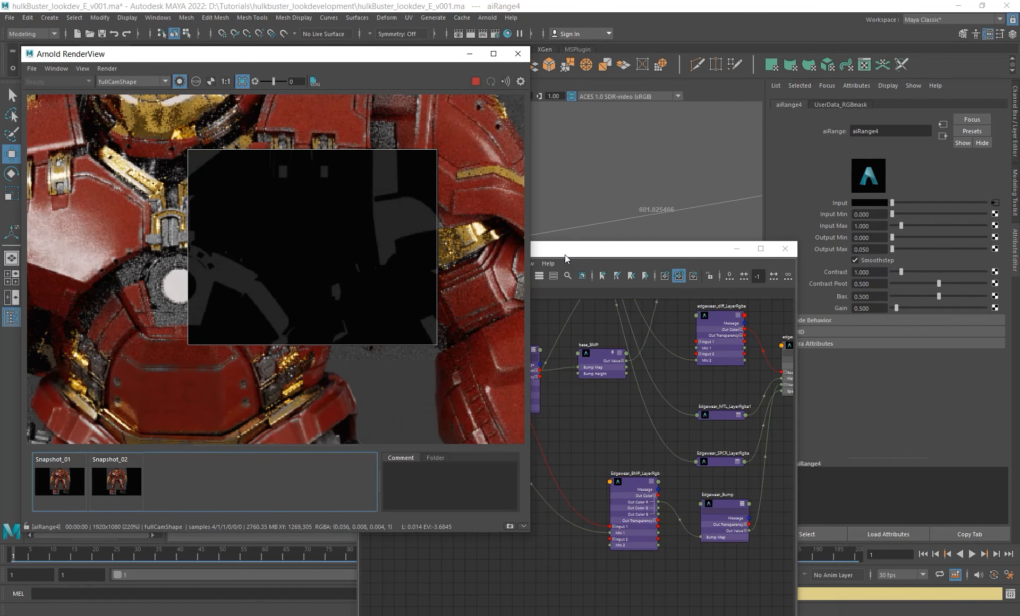
drag(565, 254, 600, 231)
alt+middle_drag(392, 327, 446, 398)
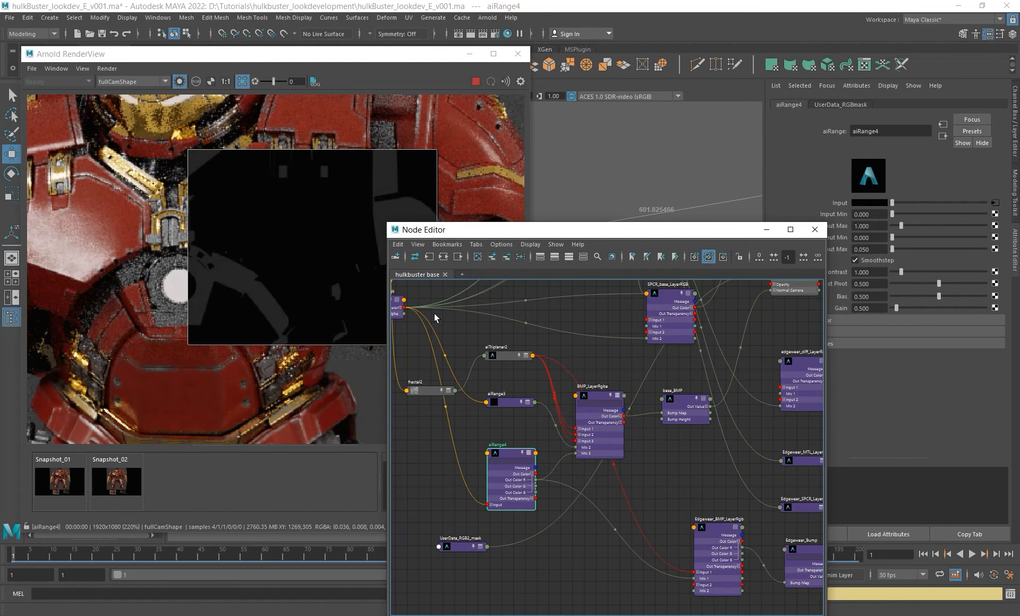
alt+middle_drag(462, 419, 489, 433)
alt+middle_drag(560, 447, 467, 426)
drag(877, 249, 713, 213)
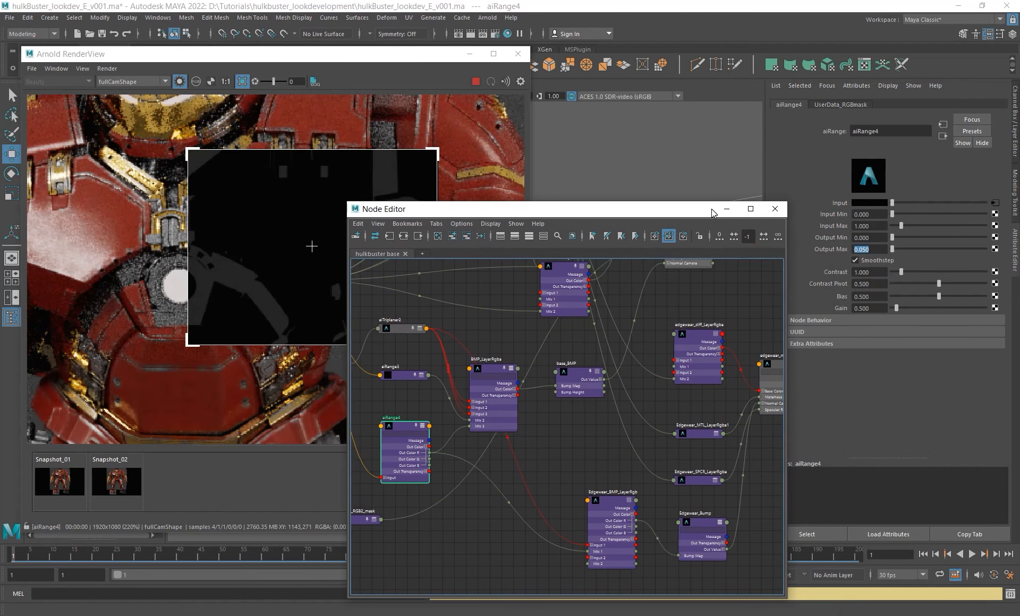
Disconnect Mix 1 of Edgewear_BMP_LayerRgb, set it to 0.05, and render a new region over the torso and side.
alt+middle_drag(566, 464, 532, 400)
click(576, 494)
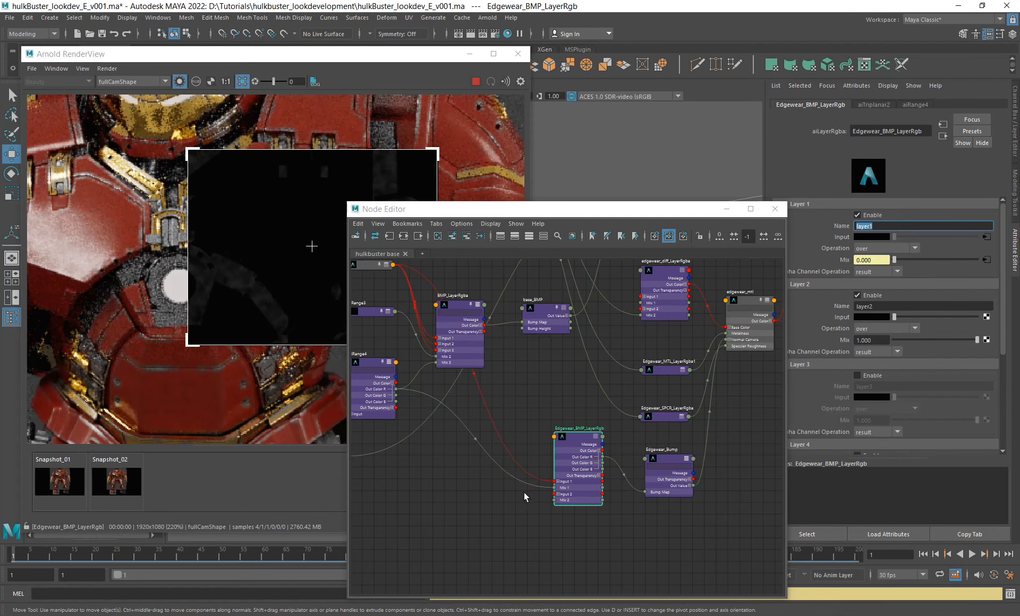
alt+shift+drag(521, 493, 513, 459)
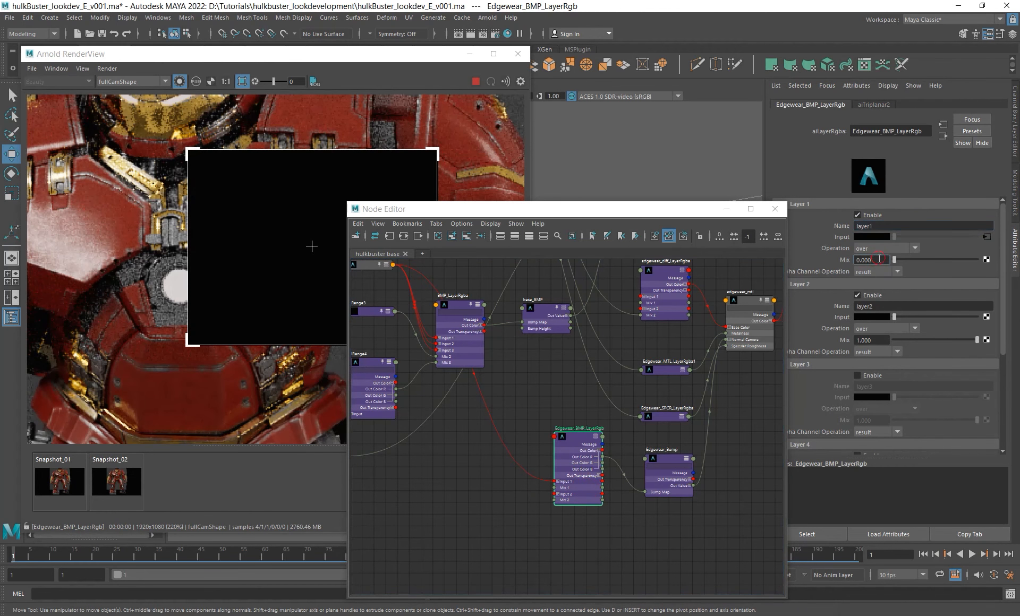
text(.05)
key(Return)
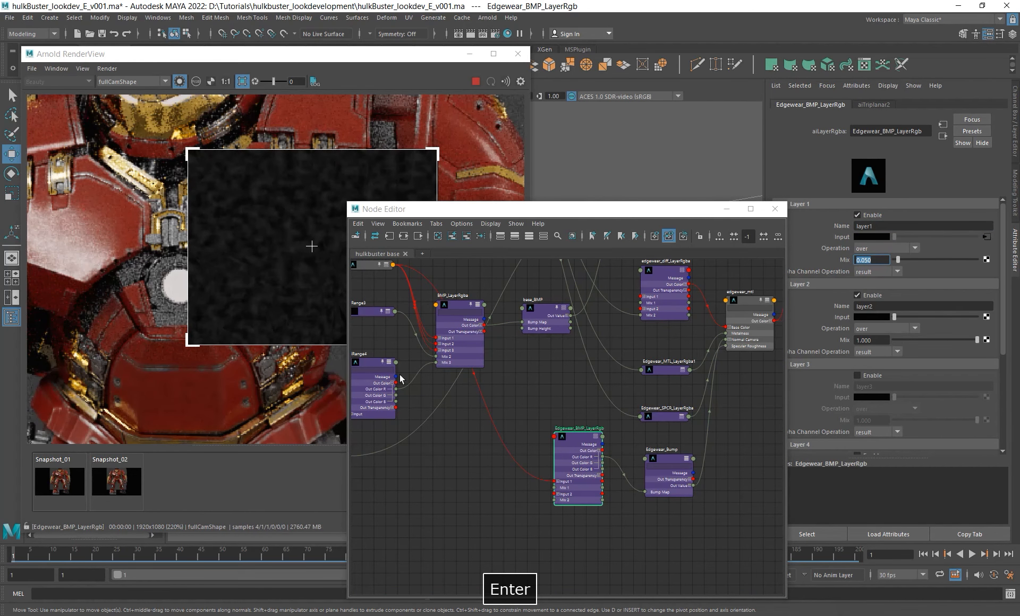
alt+drag(267, 282, 243, 279)
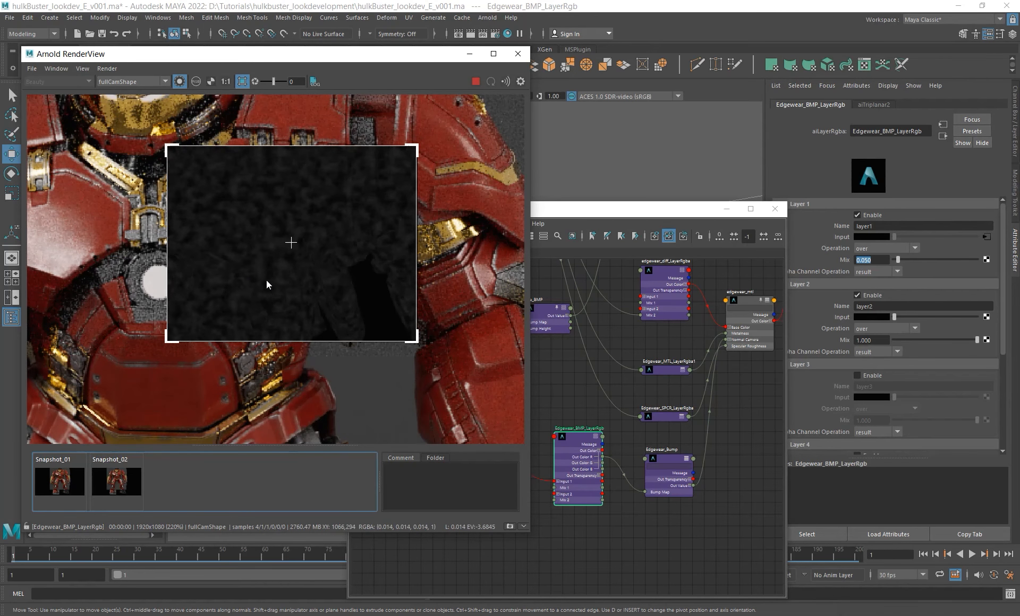
shift+click(194, 177)
drag(193, 176, 392, 429)
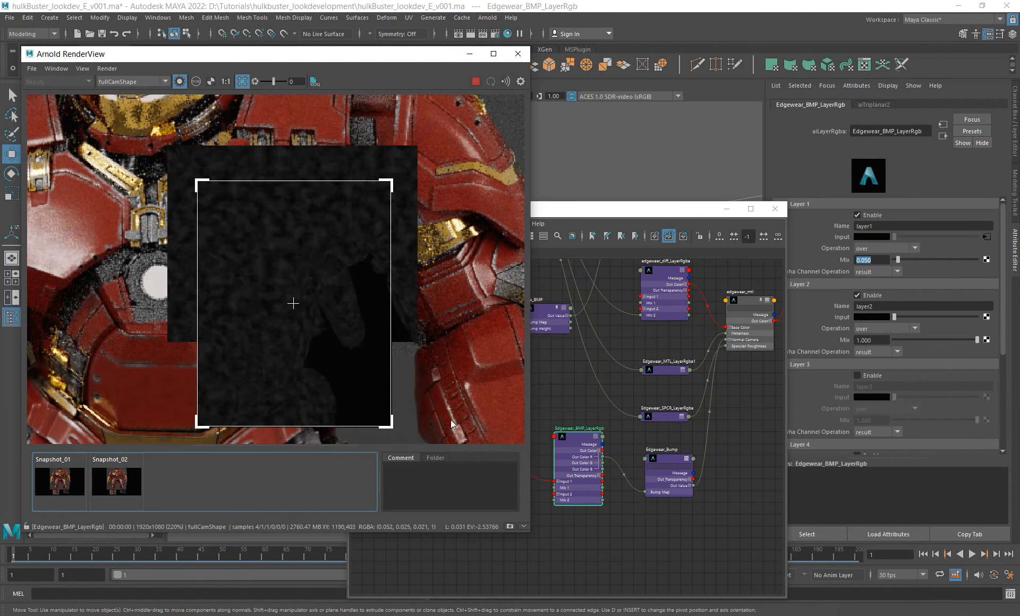
Examine the shading network from the base and edgewear materials up to the nodes feeding edgewear_mix_layer_RGB.
alt+middle_drag(652, 367, 600, 488)
alt+right_drag(626, 363, 577, 351)
alt+middle_drag(607, 356, 570, 436)
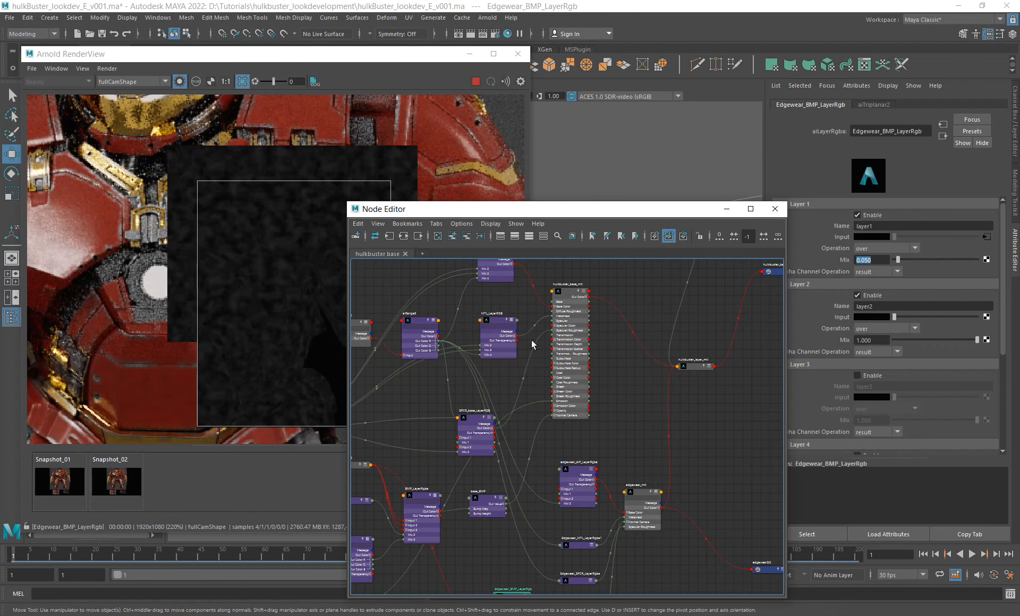
alt+middle_drag(534, 345, 545, 388)
scroll(526, 338, down, 2)
alt+middle_drag(547, 322, 491, 362)
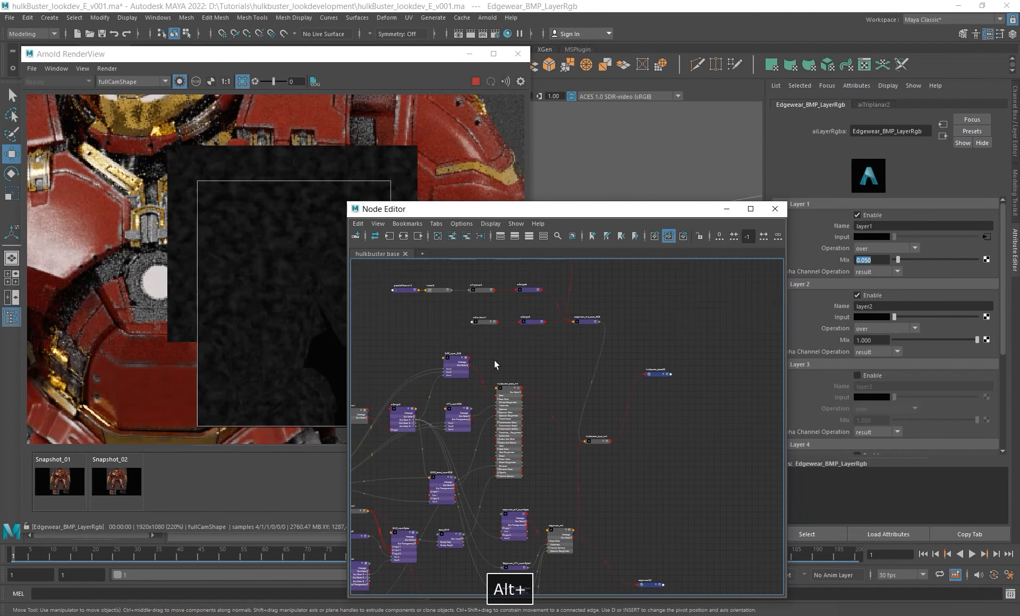
scroll(577, 326, up, 4)
alt+middle_drag(583, 392, 605, 312)
alt+right_drag(594, 365, 443, 343)
alt+middle_drag(526, 382, 536, 300)
scroll(526, 451, up, 2)
alt+middle_drag(528, 494, 544, 440)
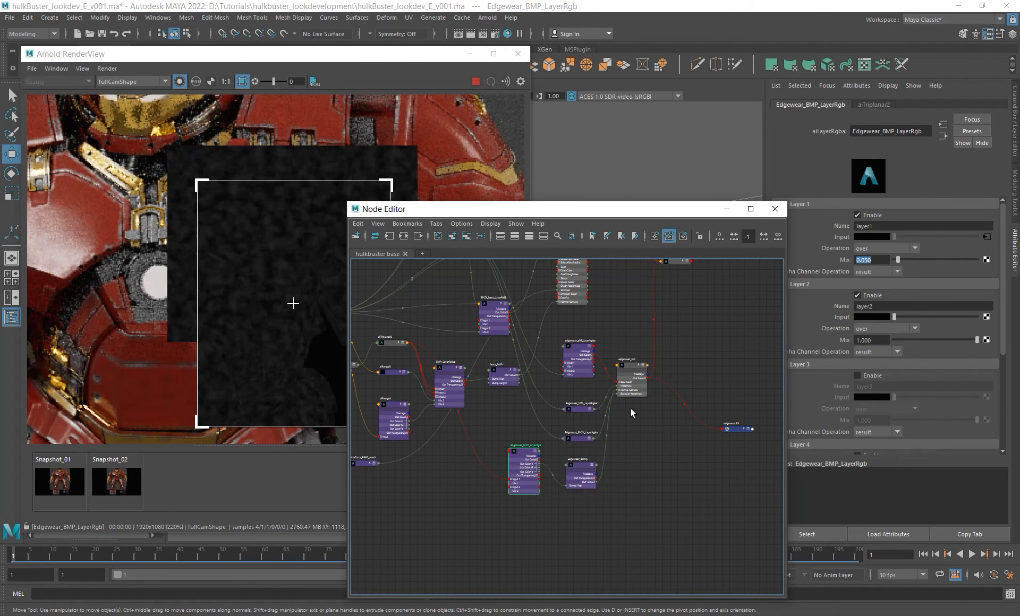
alt+middle_drag(632, 413, 583, 491)
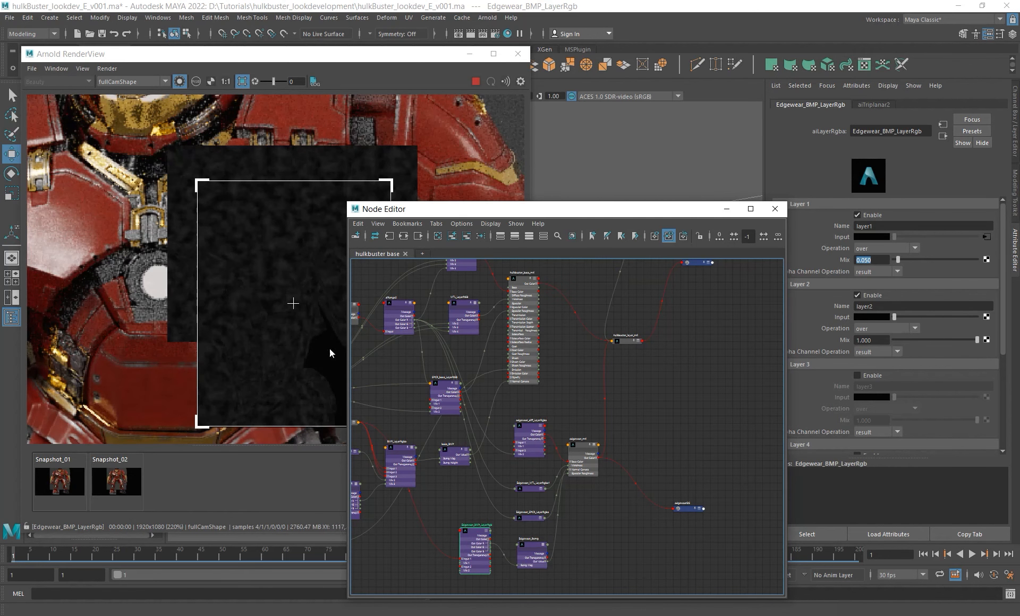
alt+middle_drag(568, 397, 578, 476)
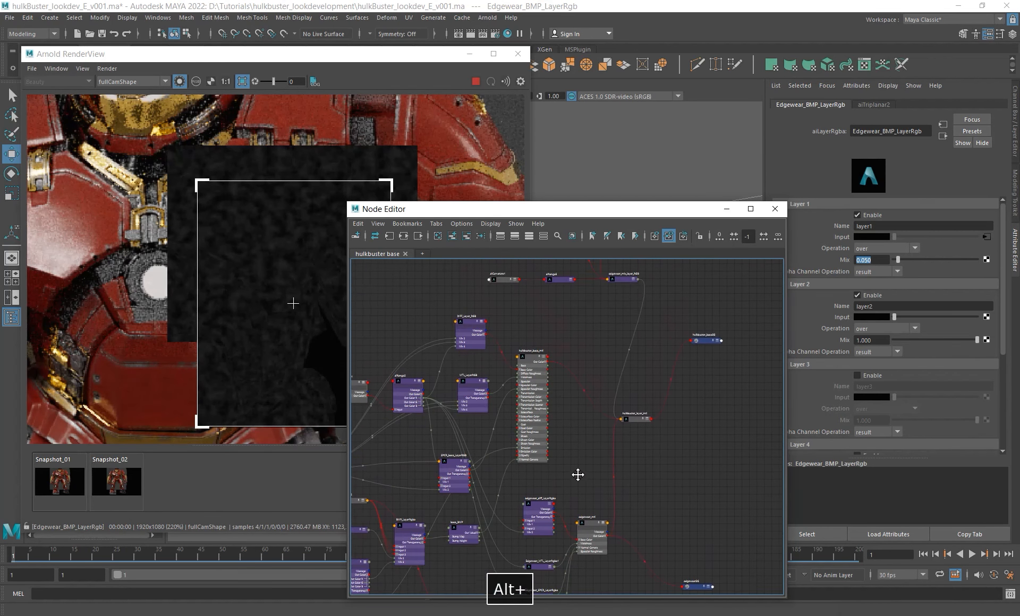
alt+right_drag(585, 439, 521, 424)
drag(444, 269, 553, 330)
alt+middle_drag(553, 330, 558, 315)
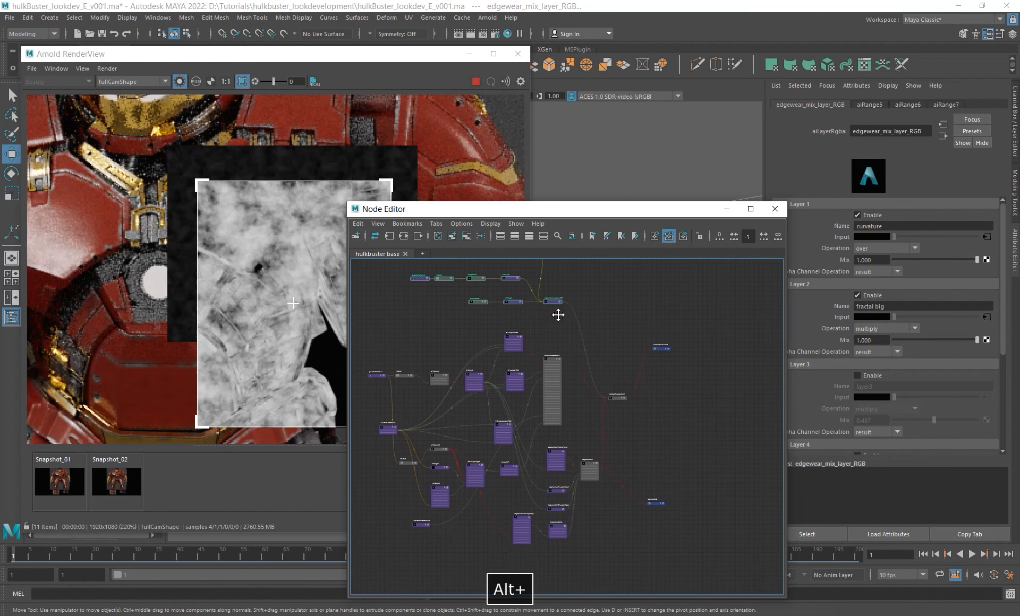
Create an aiRange node beside edgewear_mix_layer_RGB and connect that layer node to its Input.
click(591, 305)
key(Tab)
text(ail)
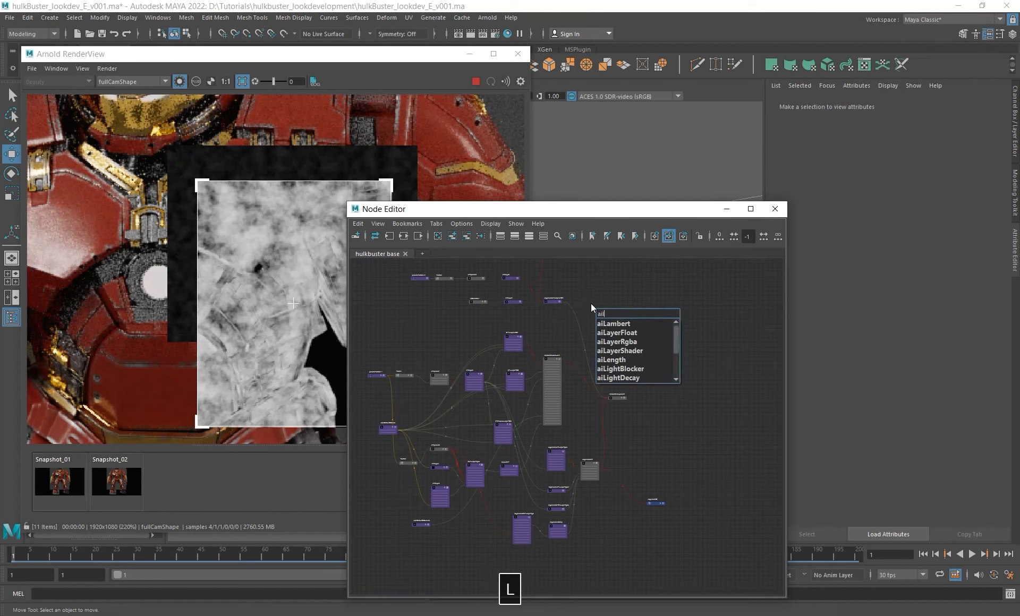
key(BackSpace)
text(ra)
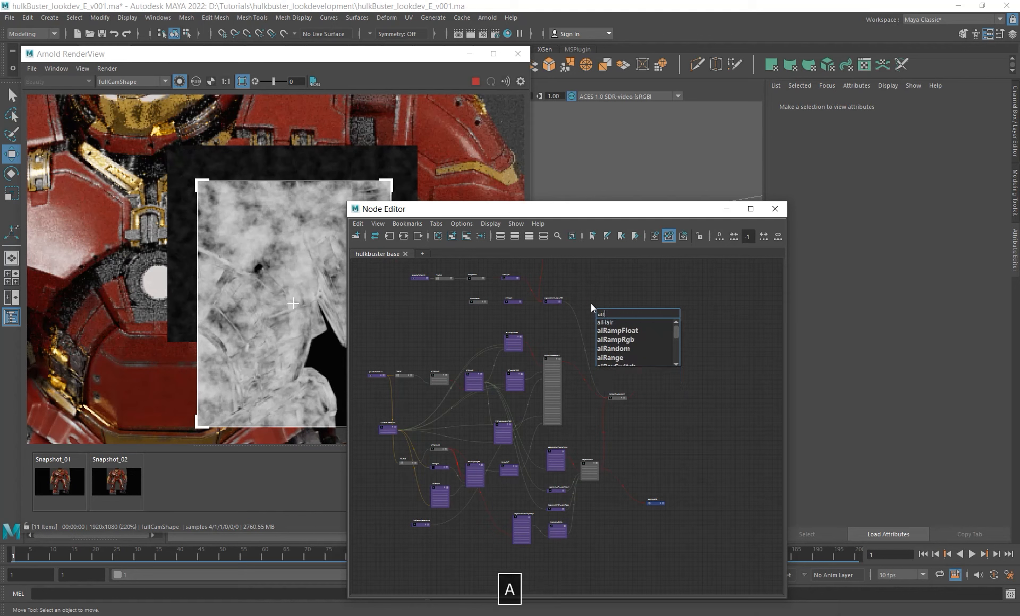
key(Down)
key(Down)
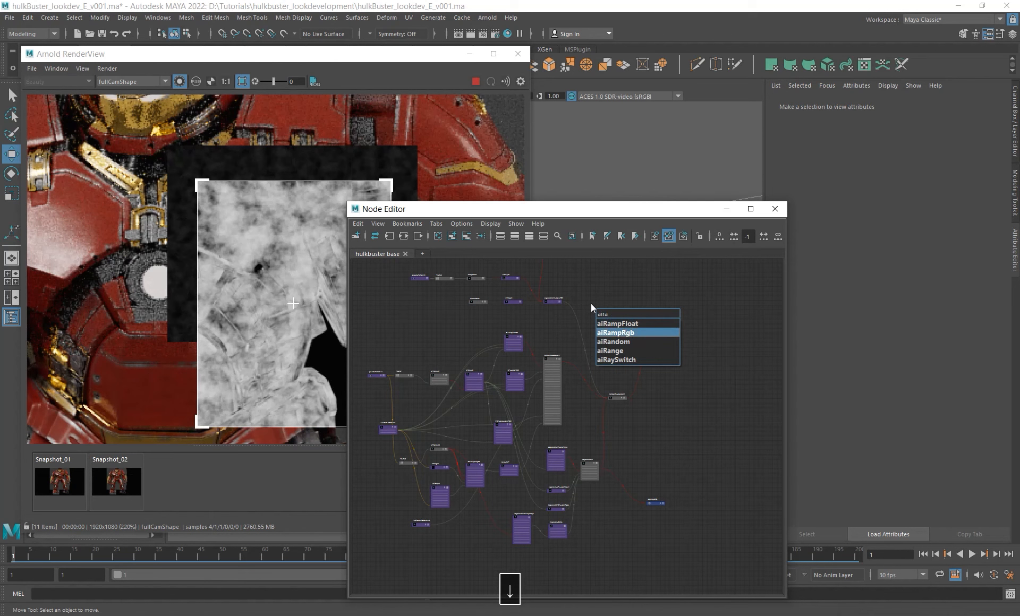
key(Down)
key(Down)
key(Return)
alt+right_drag(591, 299, 574, 355)
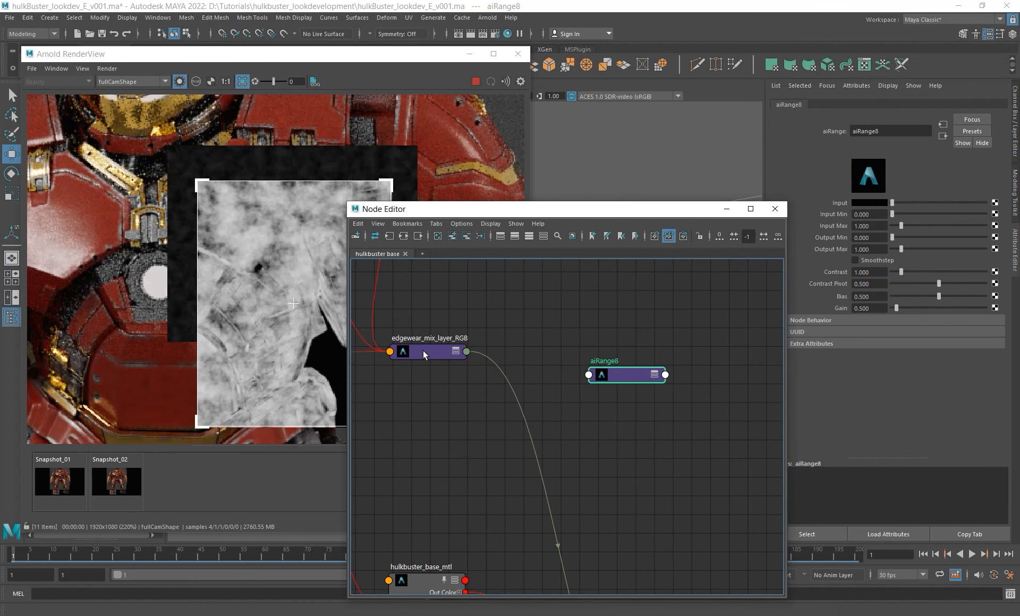
middle_drag(423, 350, 834, 203)
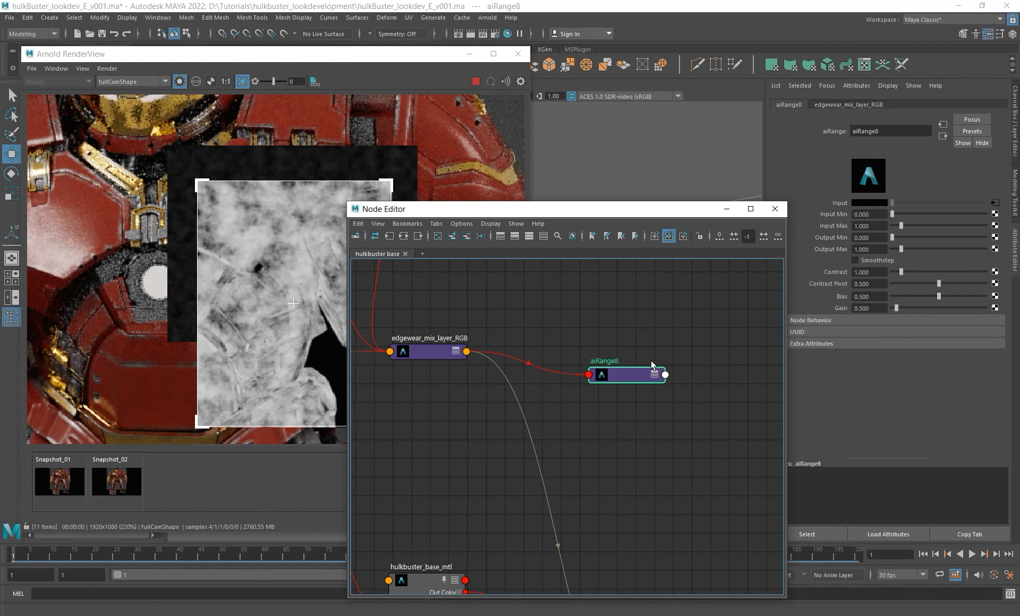
Move the new aiRange node near Edgewear_BMP_LayerRgb and connect it to the Layer 2 Input.
mouse_move(665, 372)
alt+right_down()
mouse_move(615, 417)
mouse_move(592, 325)
alt+right_up()
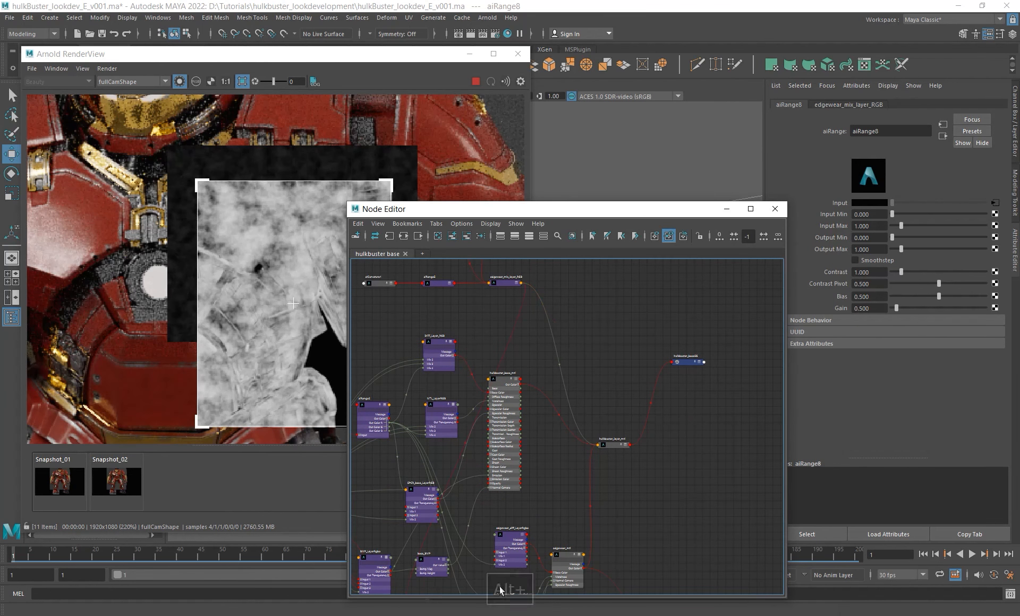
alt+middle_drag(500, 590, 476, 447)
drag(487, 418, 460, 525)
alt+right_drag(460, 525, 518, 522)
click(509, 523)
mouse_move(567, 527)
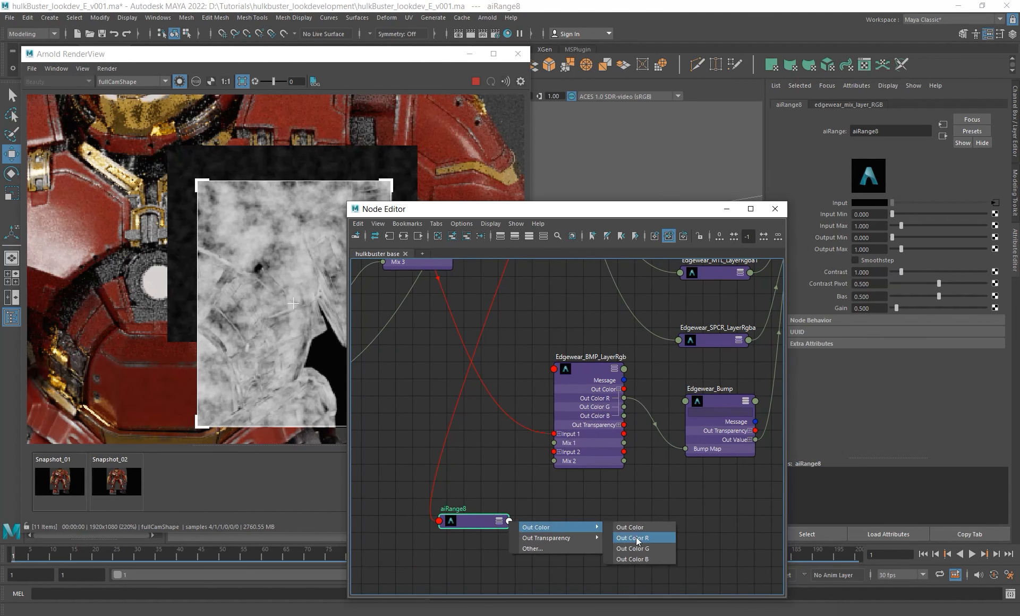
click(621, 502)
click(580, 461)
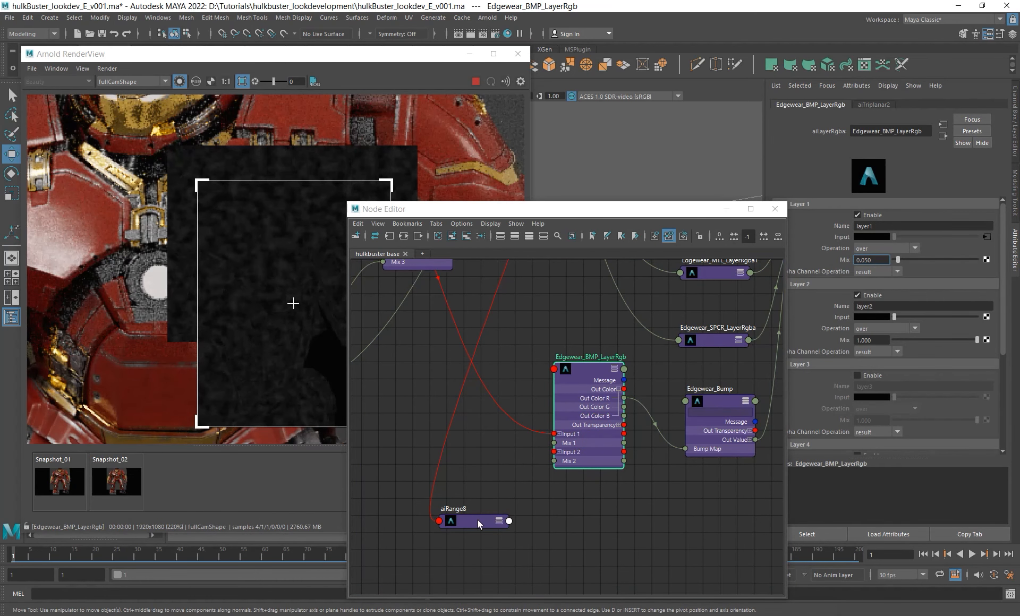
middle_drag(474, 520, 842, 317)
Set the Layer 2 operation of Edgewear_BMP_LayerRgb to subtract.
click(888, 326)
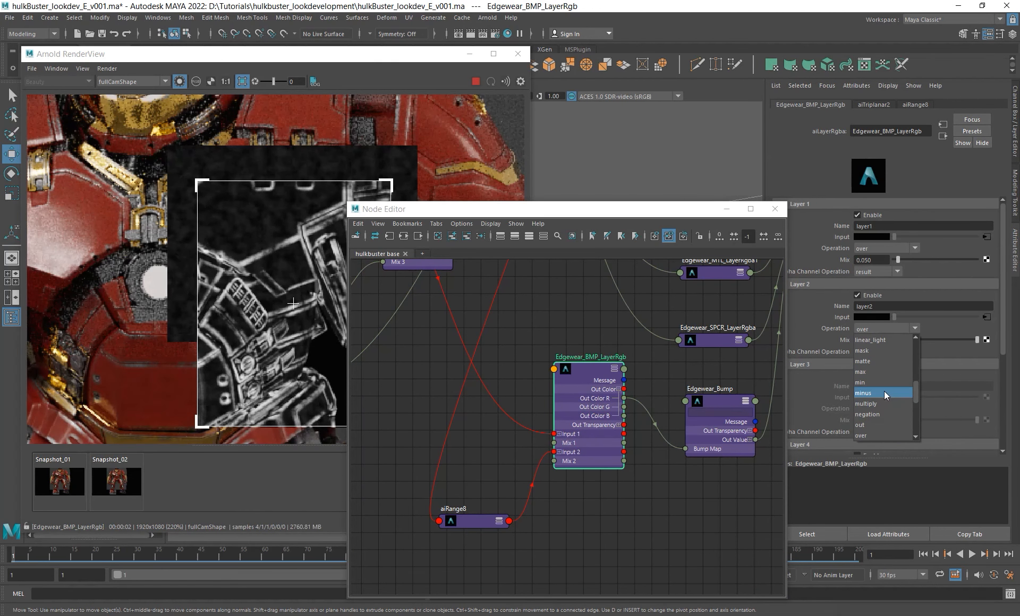
scroll(884, 391, down, 2)
scroll(878, 405, down, 1)
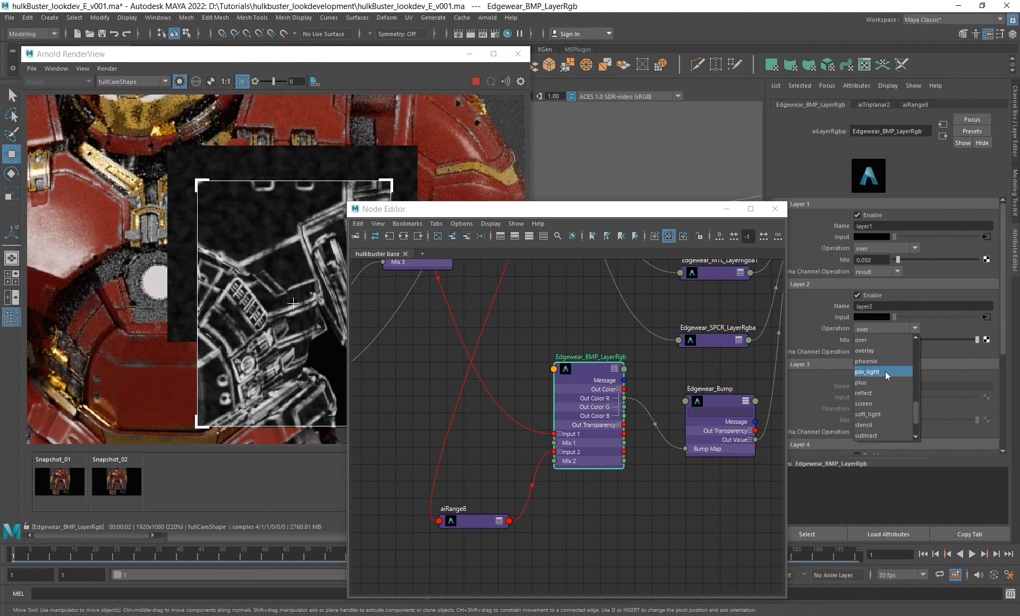
scroll(883, 381, down, 1)
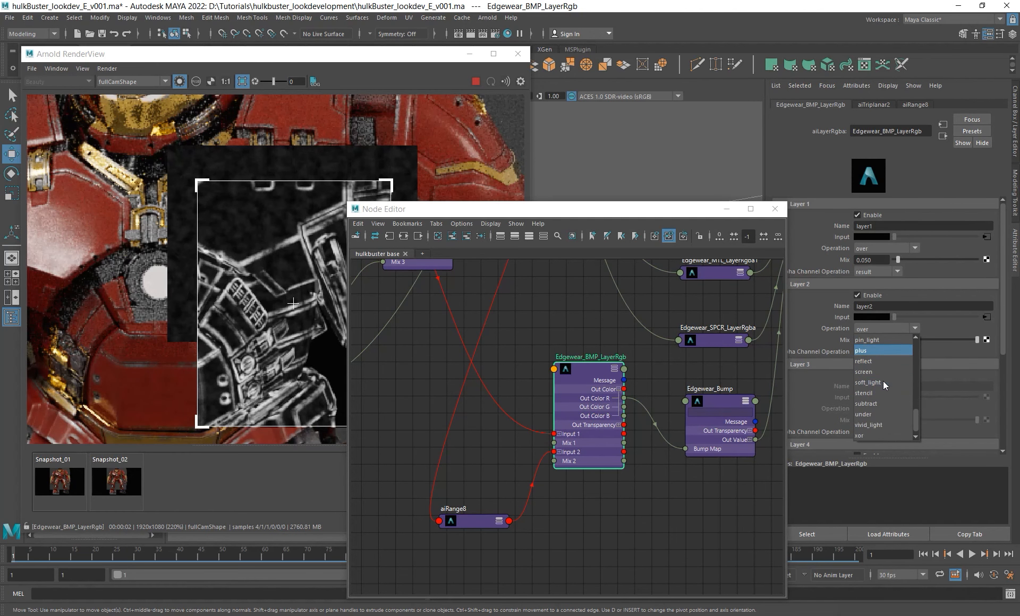
scroll(883, 381, up, 1)
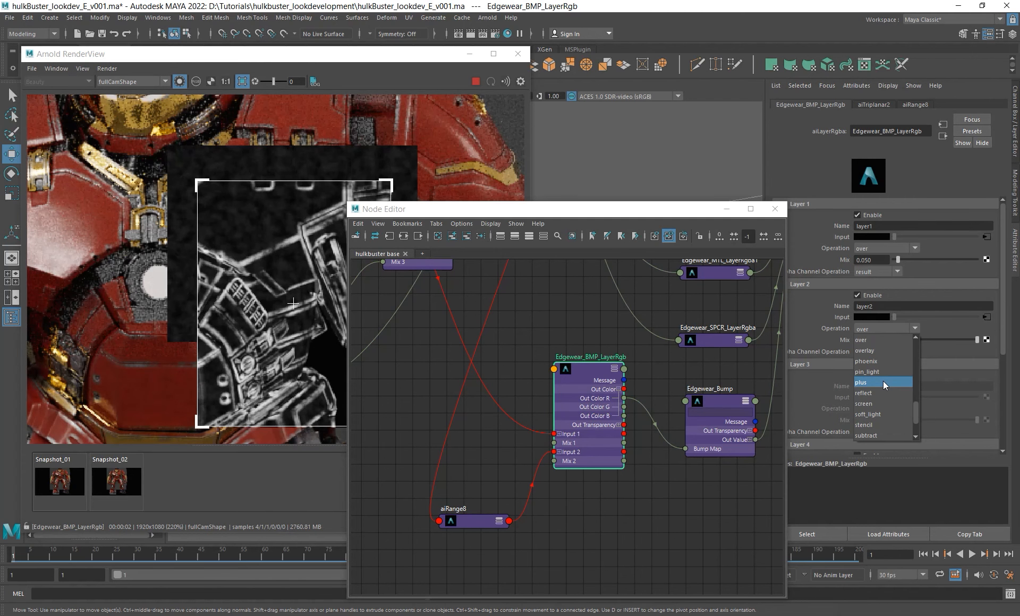
scroll(883, 381, down, 1)
click(879, 424)
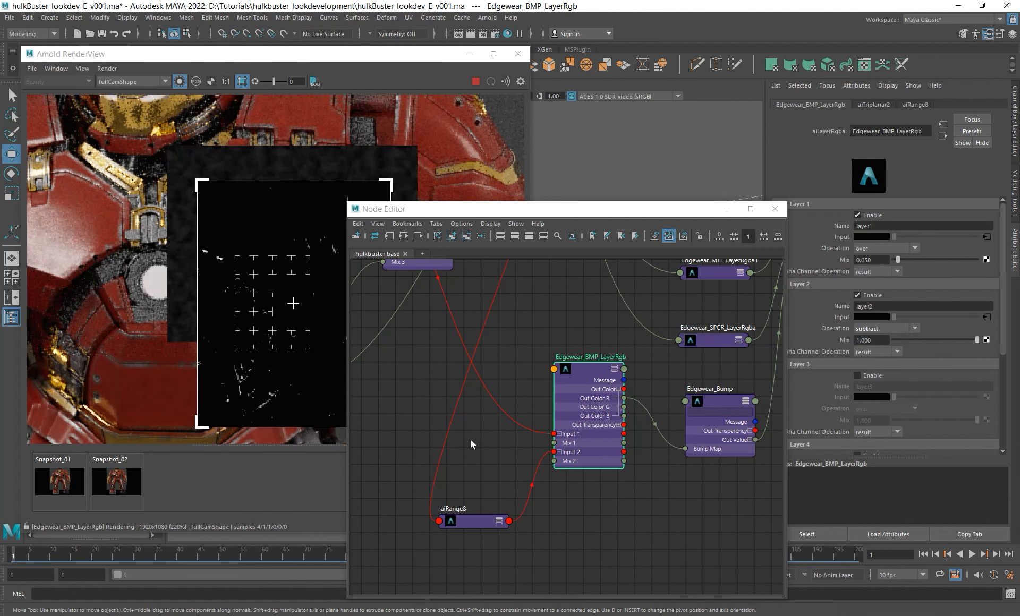
Lower the Layer 2 mix of Edgewear_BMP_LayerRgb to 0.026 and inspect the isolated result up close.
alt+middle_drag(283, 298, 253, 302)
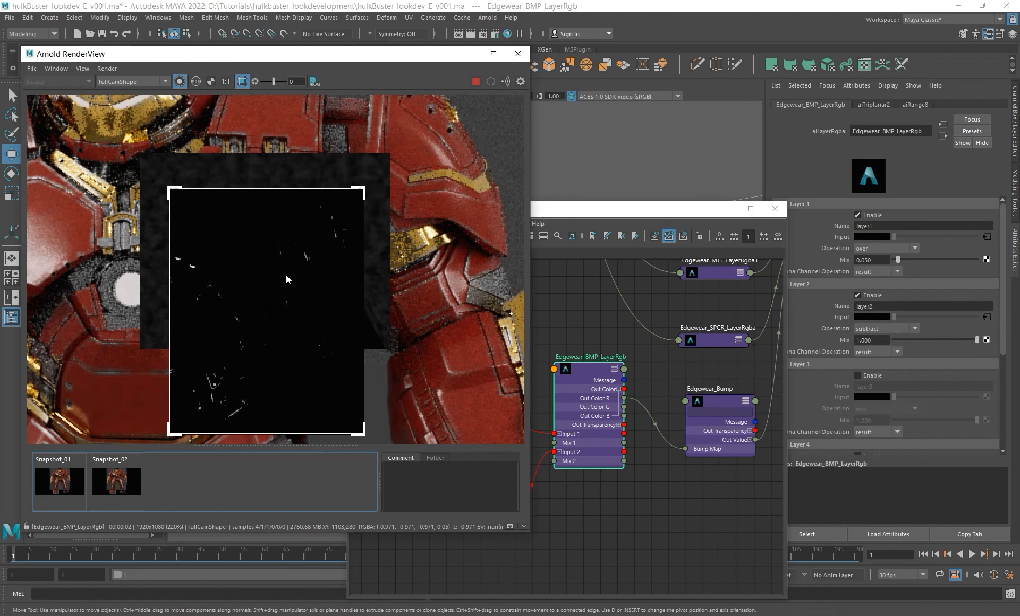
drag(919, 340, 896, 343)
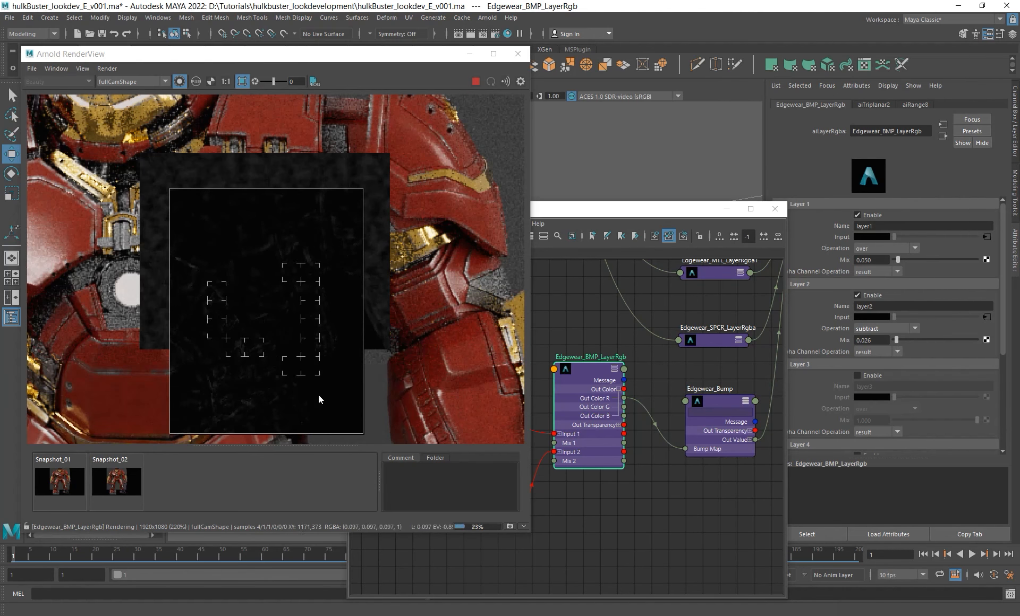
scroll(271, 287, up, 1)
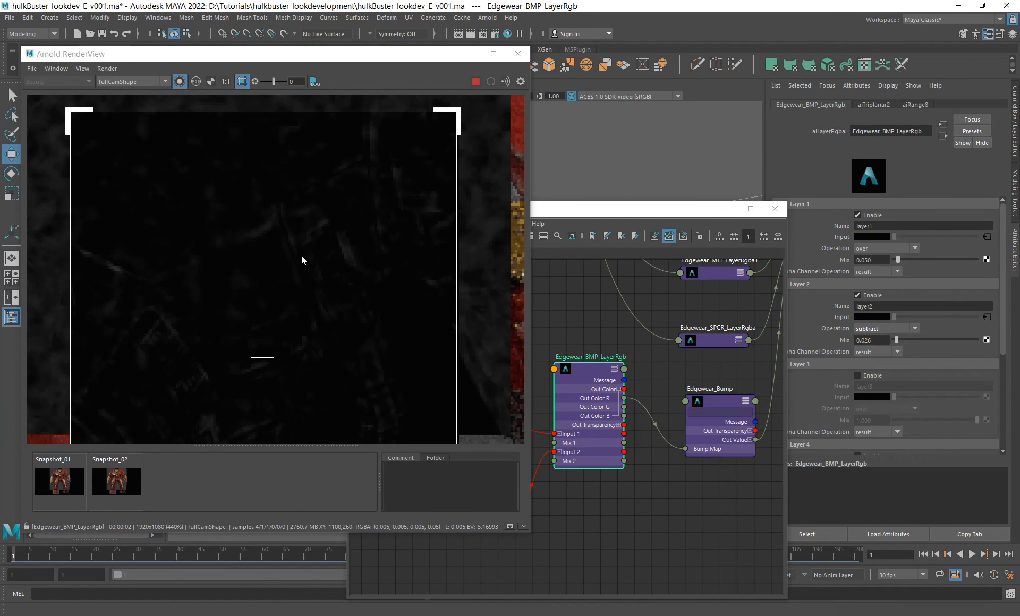
alt+middle_drag(710, 475, 706, 481)
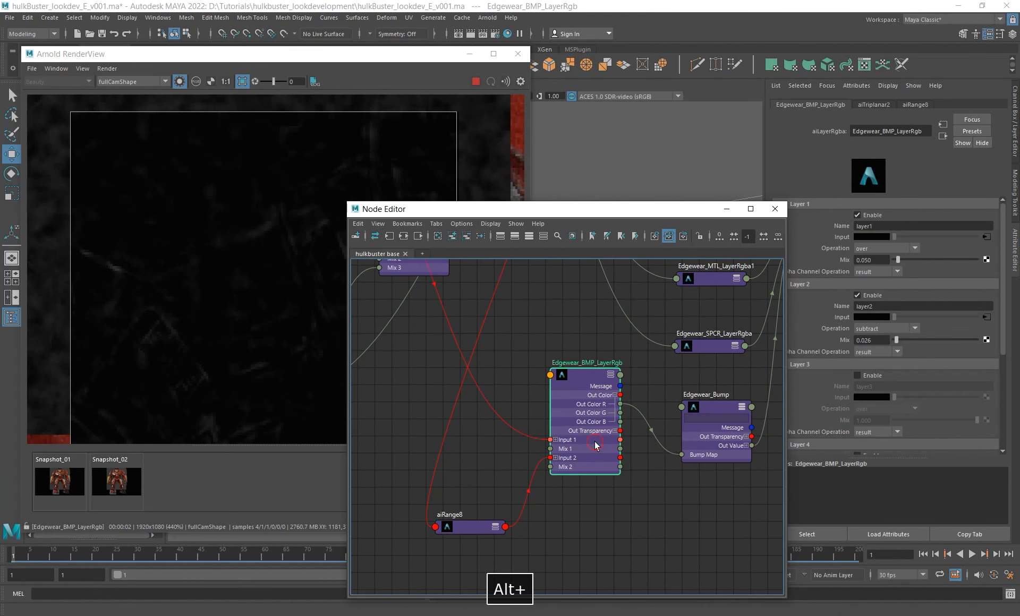
Compare the isolated bump layer with Layer 2 turned off and back on.
click(868, 295)
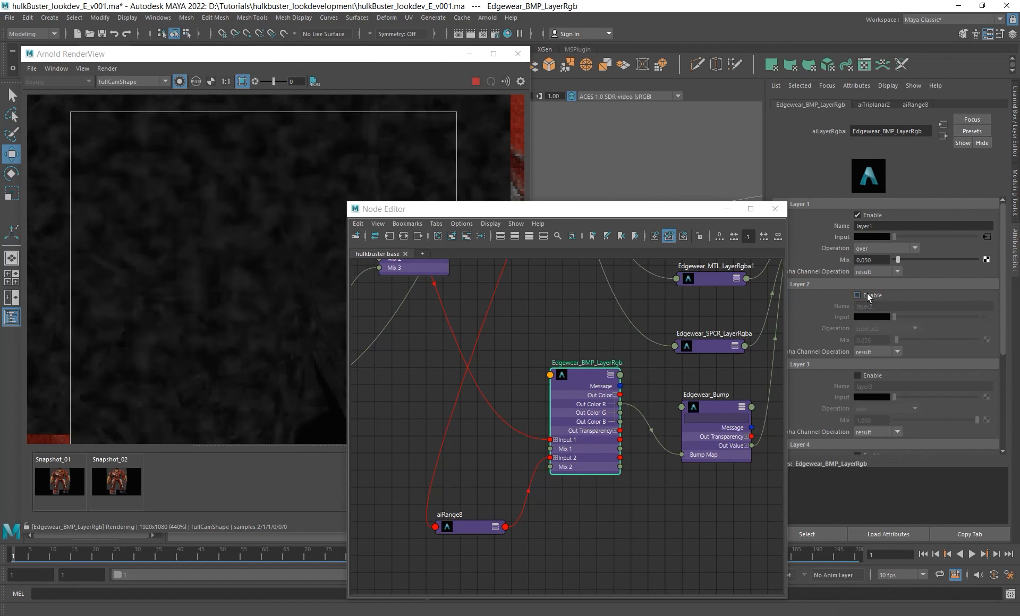
click(856, 296)
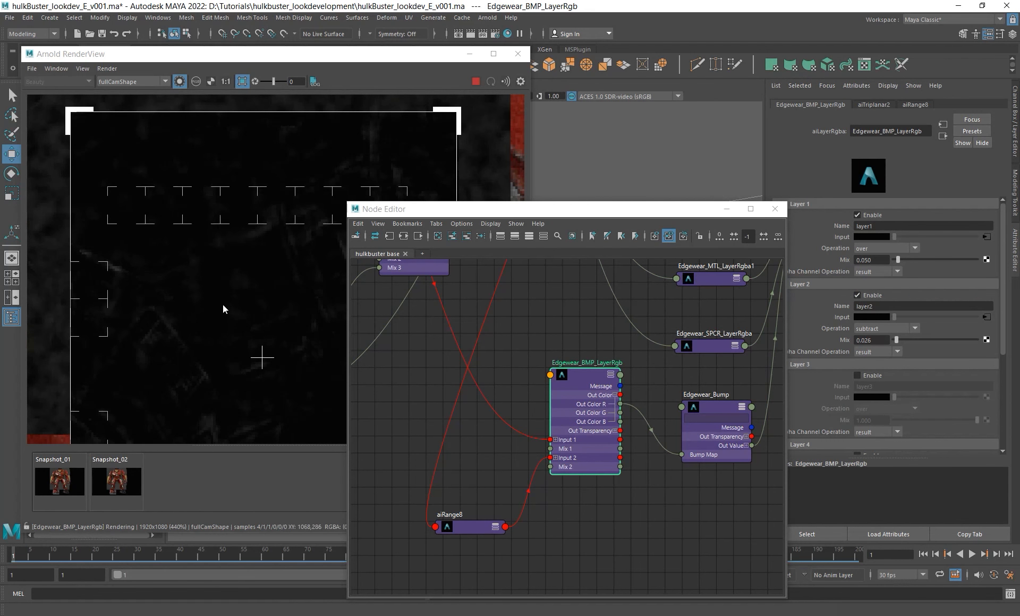
scroll(221, 304, down, 2)
alt+middle_drag(234, 304, 217, 315)
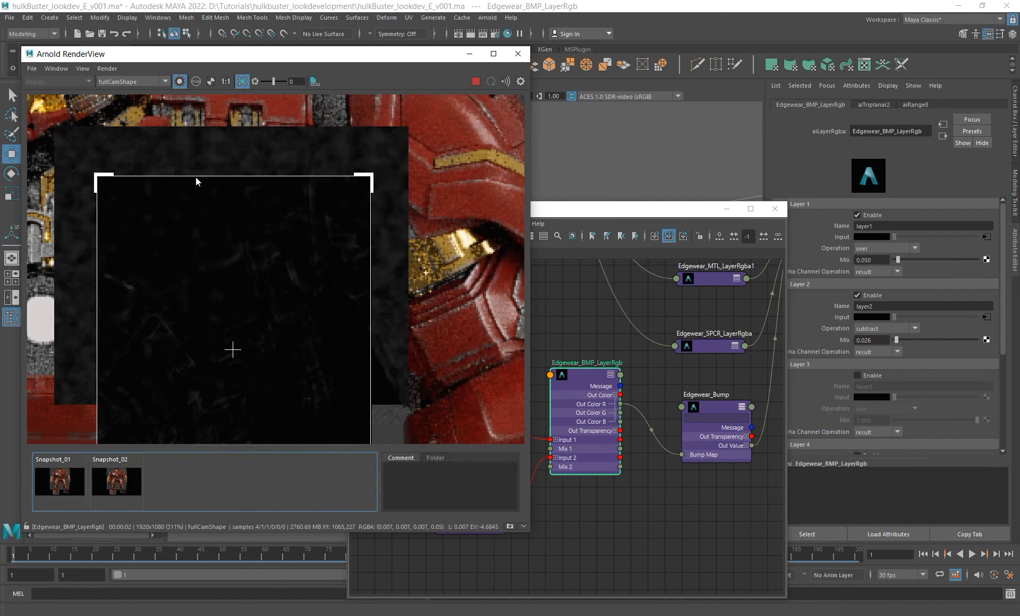
Return the render to full beauty shading, render a region around the torso plate edge, and store a snapshot.
click(176, 77)
shift+drag(161, 222, 291, 316)
shift+drag(115, 198, 345, 333)
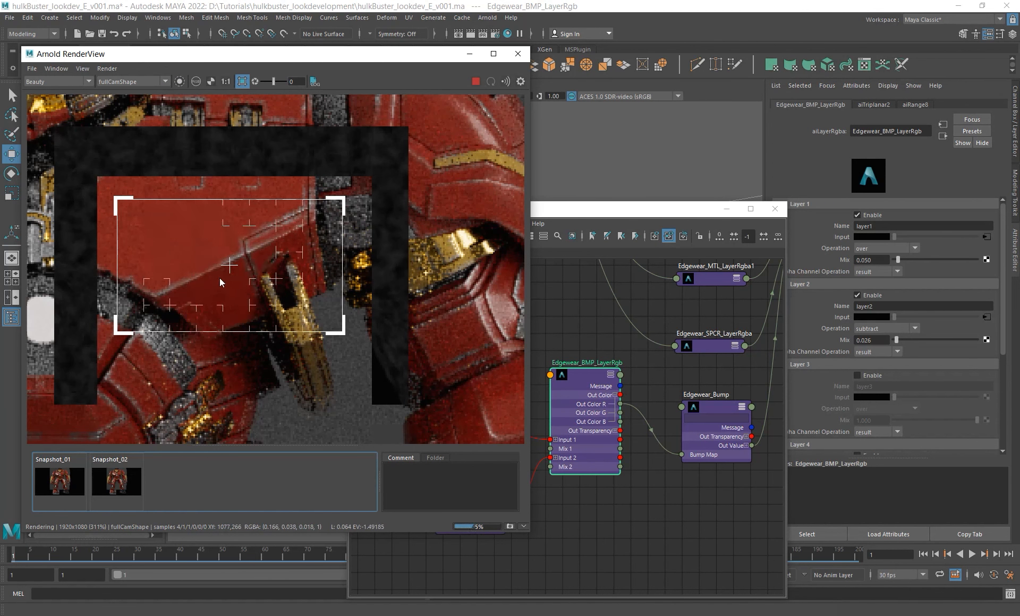
click(509, 526)
Disable Layer 2 of Edgewear_BMP_LayerRgb and compare the live render repeatedly against the newly stored snapshot.
click(857, 295)
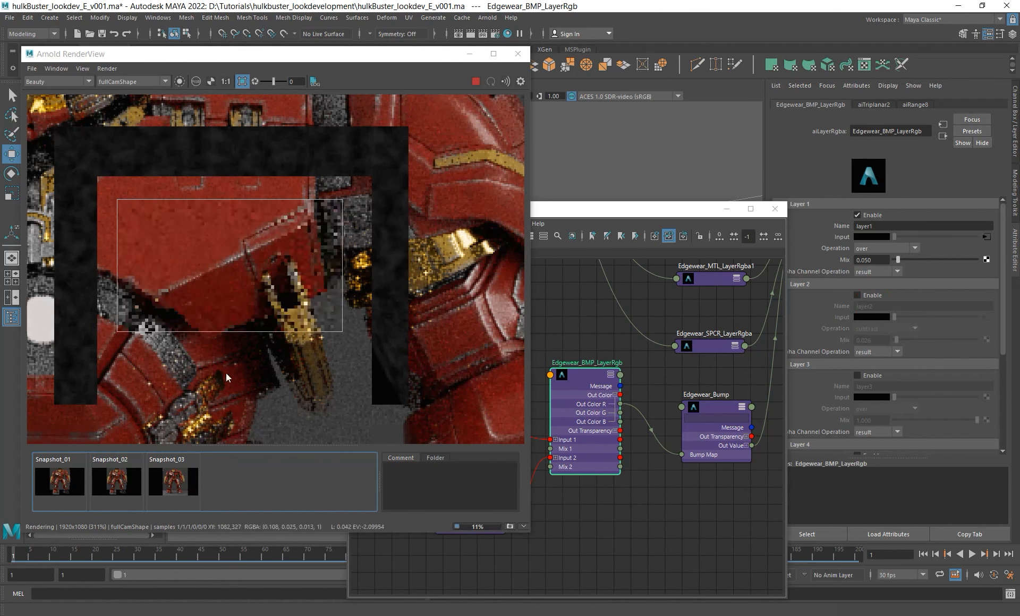
click(173, 483)
click(172, 483)
click(172, 483)
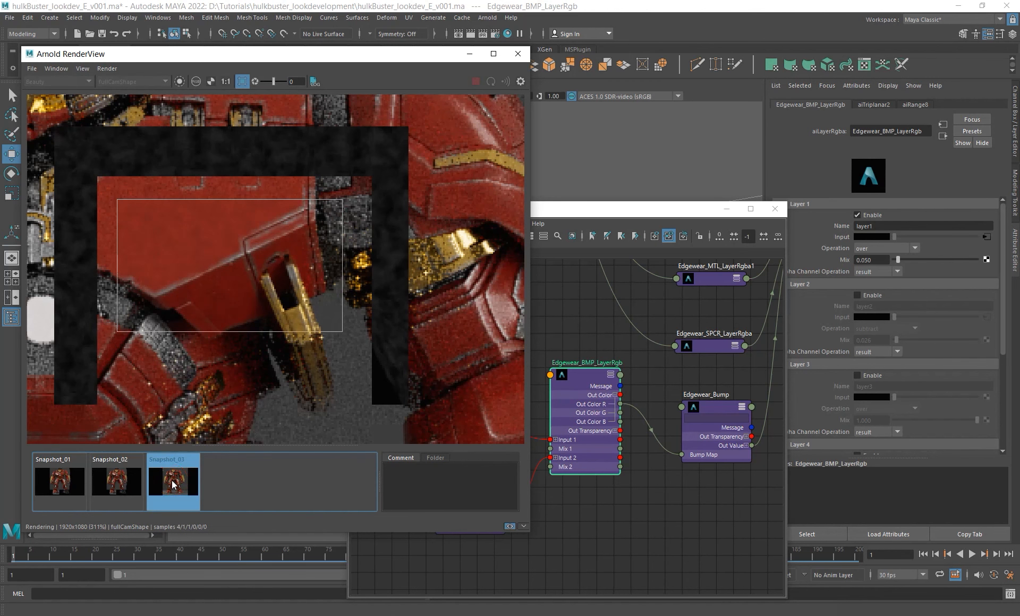
click(172, 484)
click(173, 483)
click(173, 483)
click(173, 483)
click(173, 483)
click(173, 483)
click(172, 484)
click(173, 483)
click(173, 484)
click(173, 483)
click(173, 483)
click(173, 484)
click(172, 483)
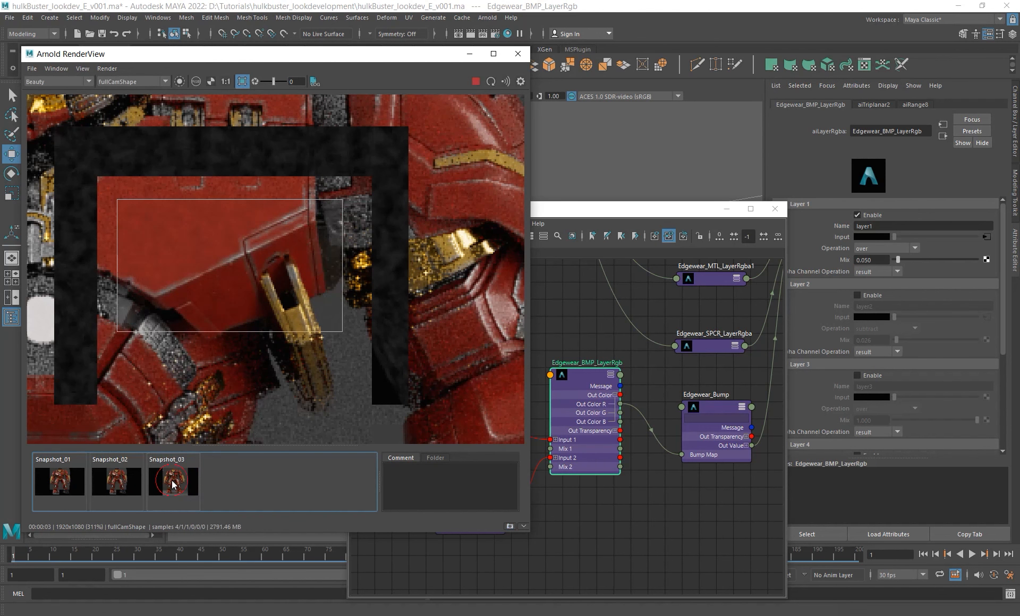
Toggle between Snapshot_03 and the live render to examine the torso plate edges with and without the subtracted edgewear layer.
click(172, 483)
click(173, 483)
click(172, 483)
click(173, 483)
click(172, 483)
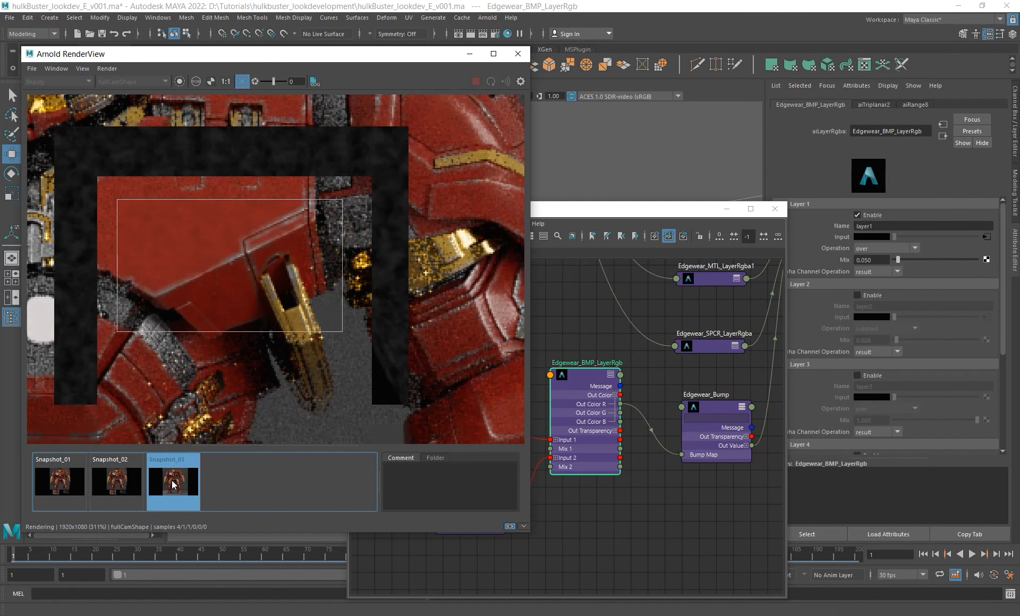
click(173, 483)
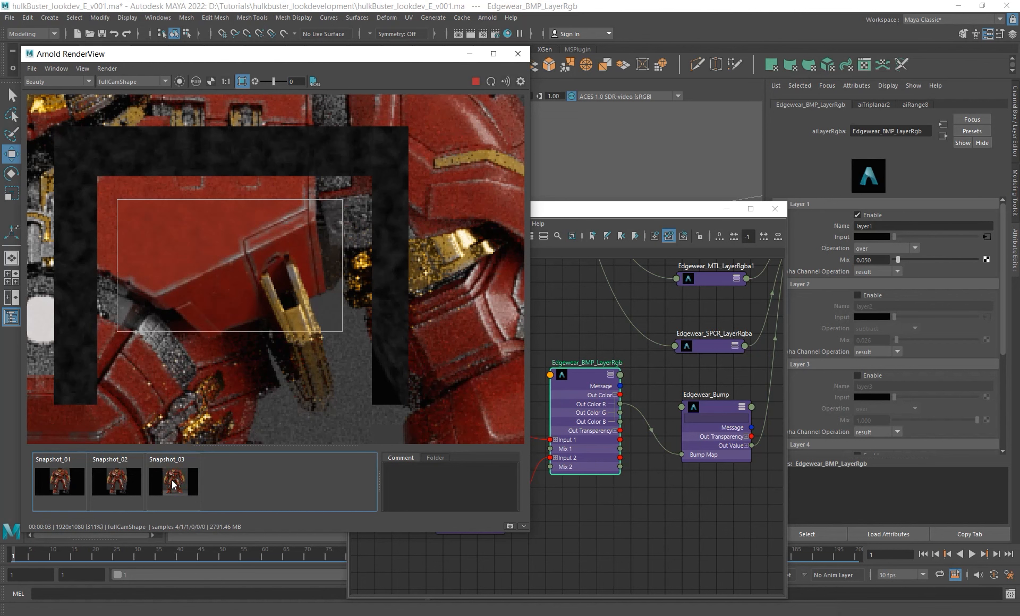
click(173, 484)
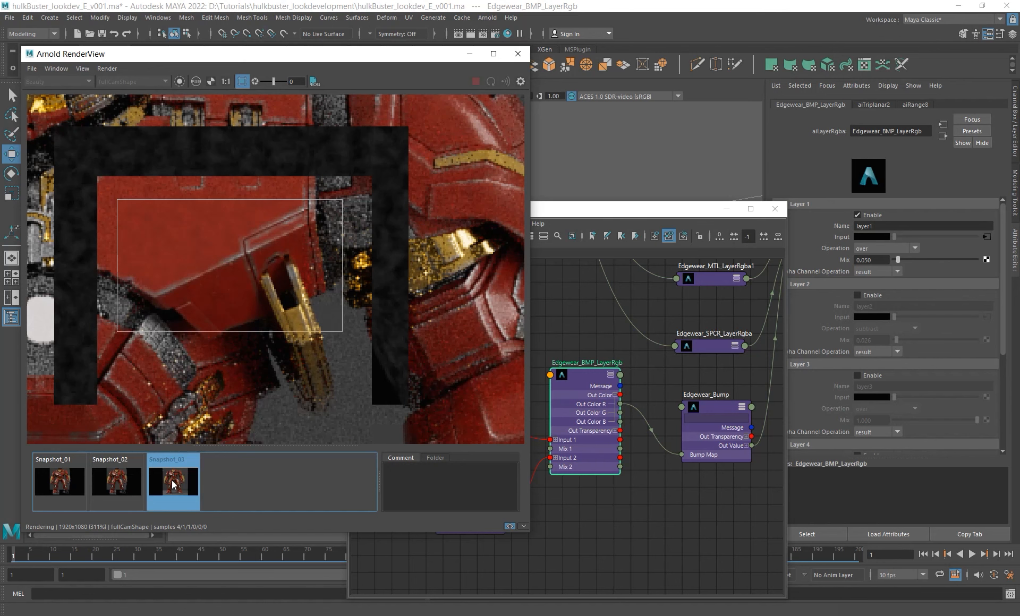
click(173, 484)
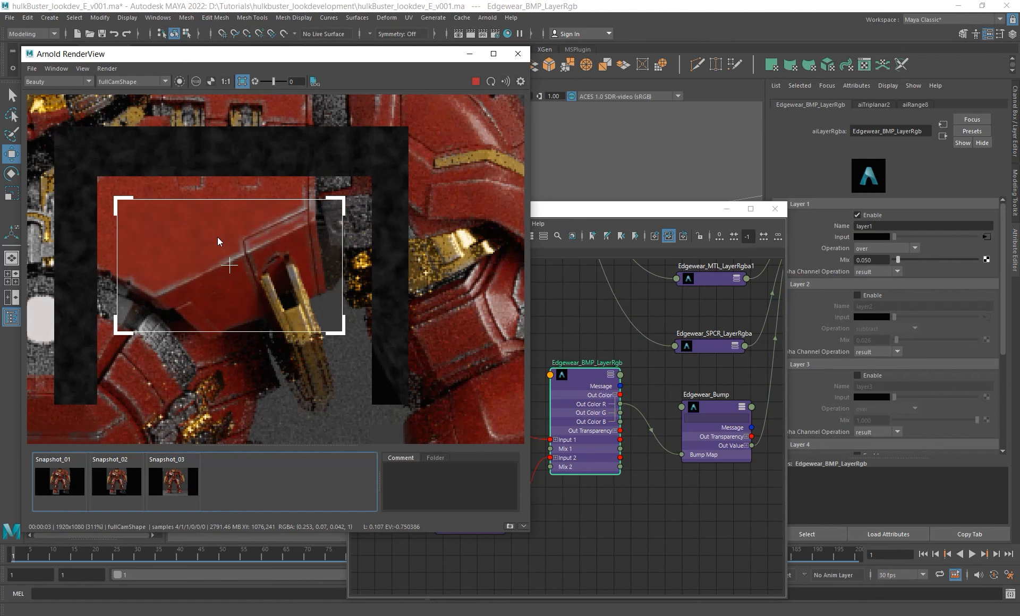
Redraw the render region to enclose the whole Hulkbuster from head to feet and inspect the full-figure beauty render.
scroll(218, 237, down, 2)
alt+middle_drag(227, 290, 294, 305)
scroll(293, 305, down, 3)
shift+drag(159, 214, 371, 418)
scroll(345, 373, down, 2)
alt+middle_drag(345, 373, 382, 343)
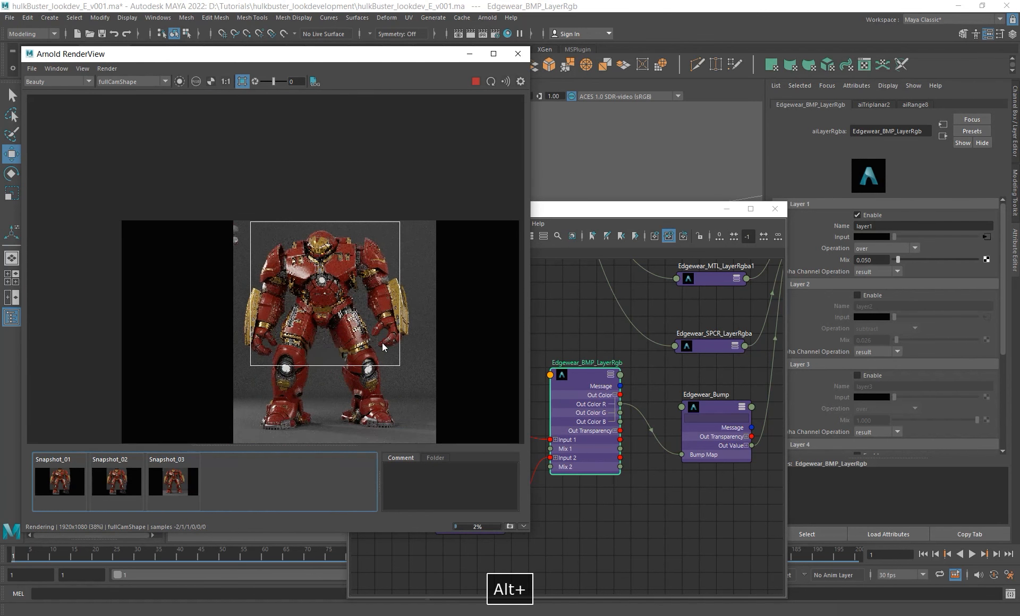
shift+click(241, 215)
shift+drag(215, 211, 426, 464)
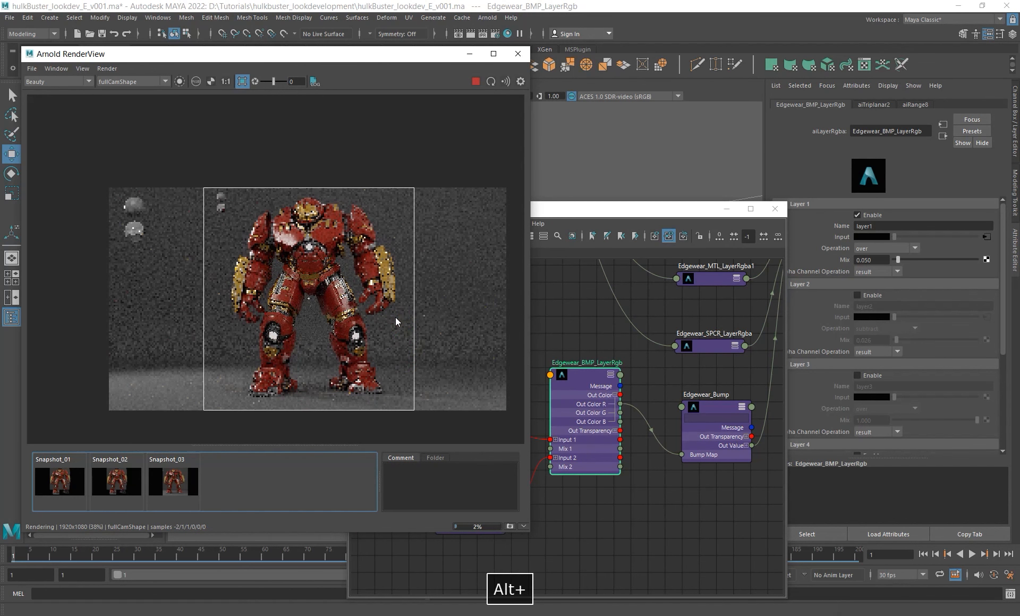
scroll(395, 319, up, 2)
alt+middle_drag(392, 334, 388, 287)
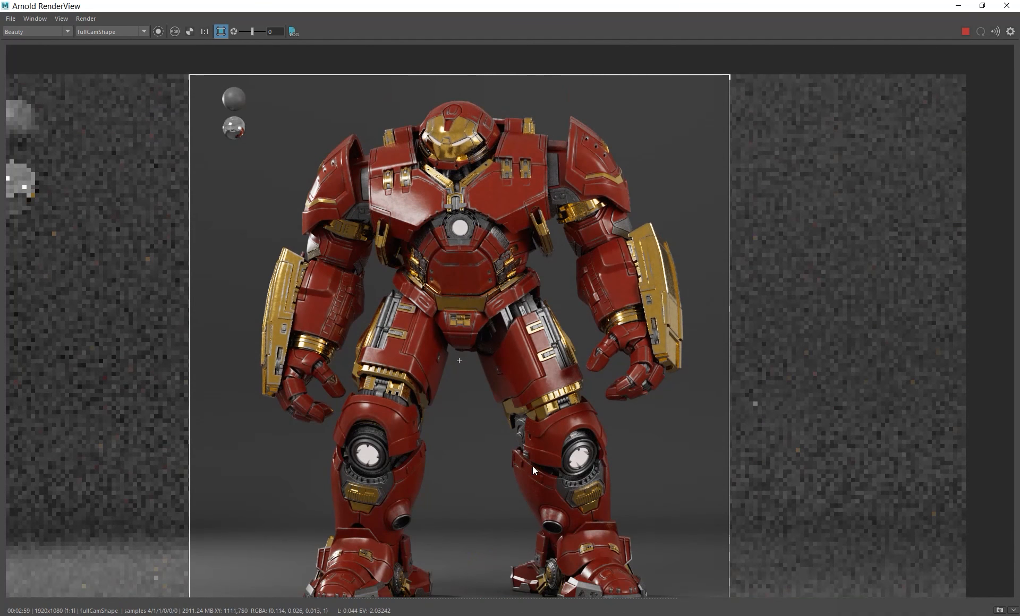
alt+middle_drag(540, 436, 534, 400)
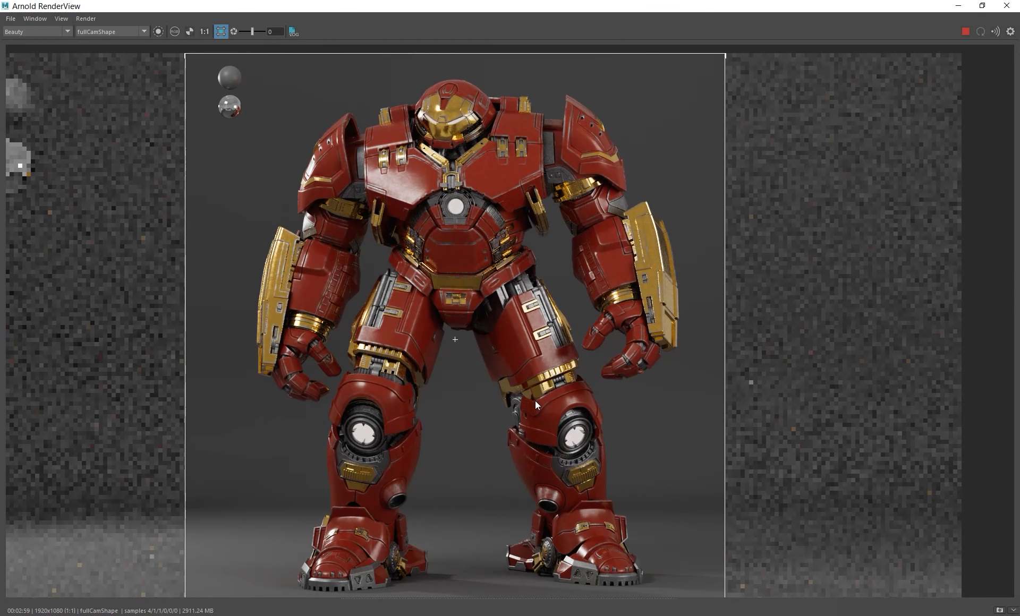